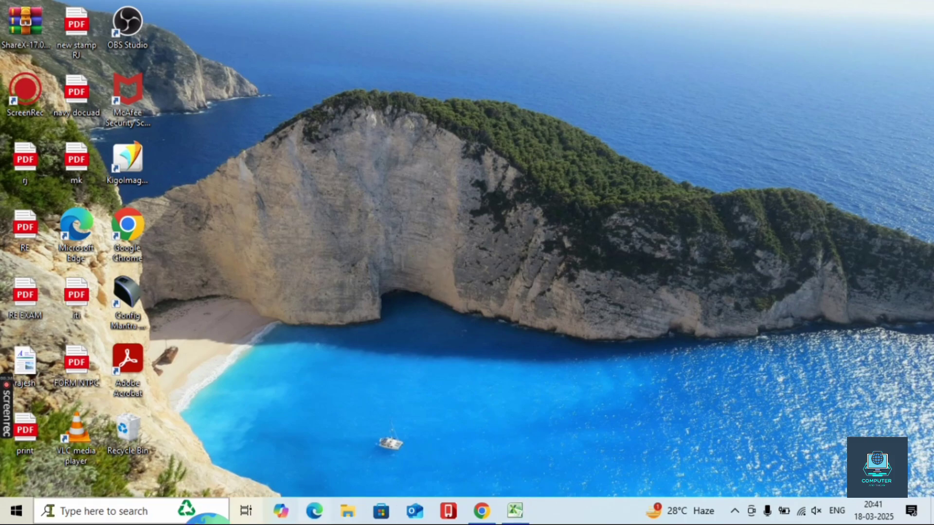
- Launch Excel 2010 from the taskbar search and dismiss the activation notice
click(78, 510)
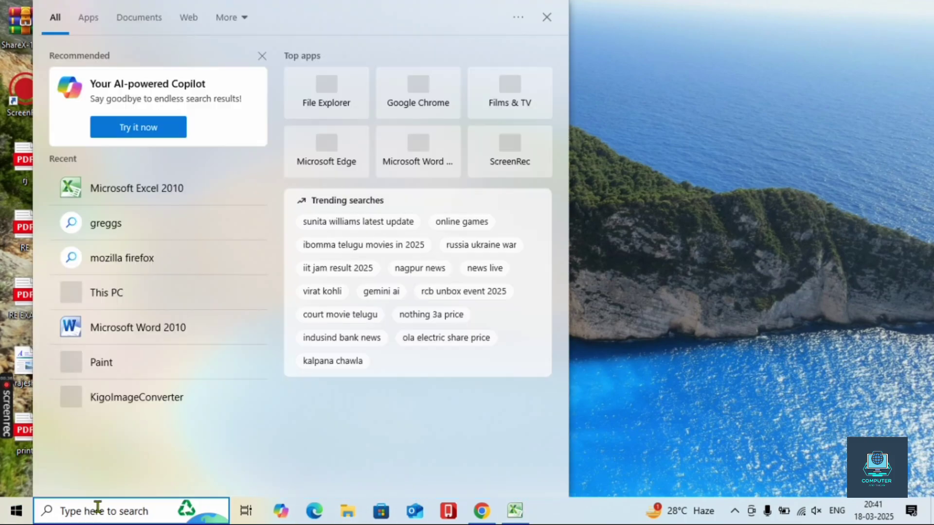
click(158, 180)
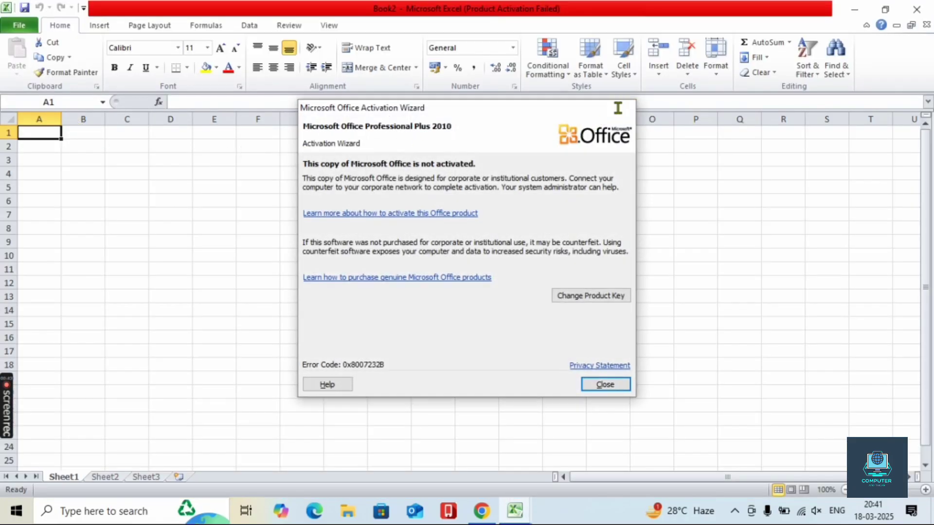
key(Escape)
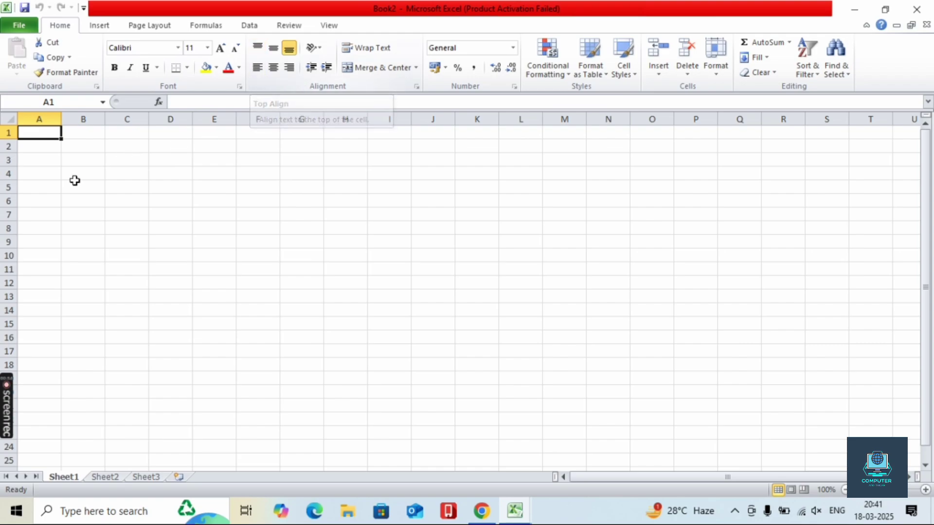
- Drag row 5 much taller and enter 'ward' in cell C5
click(122, 184)
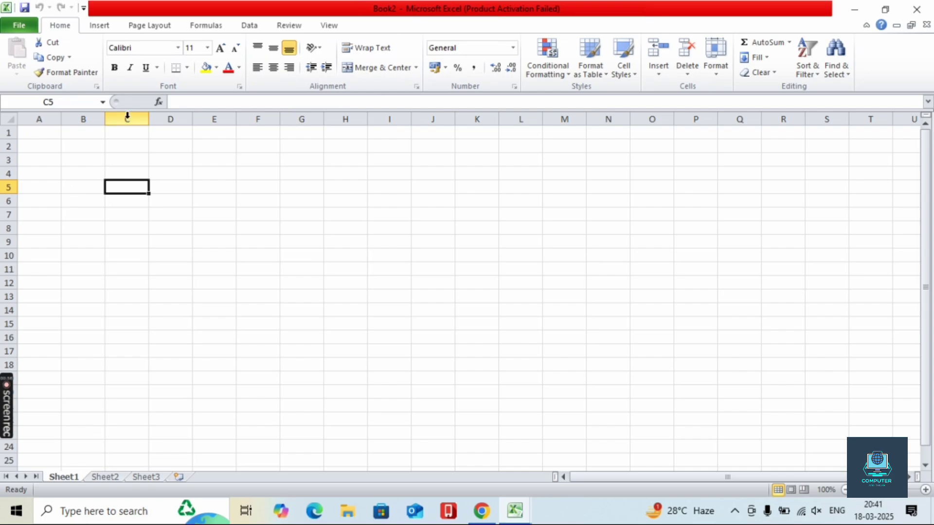
drag(15, 194, 15, 217)
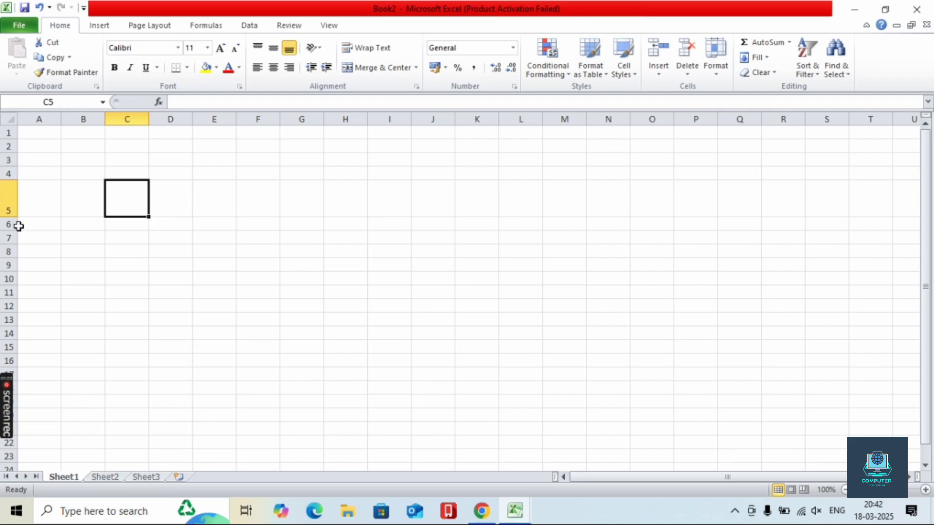
drag(11, 216, 11, 228)
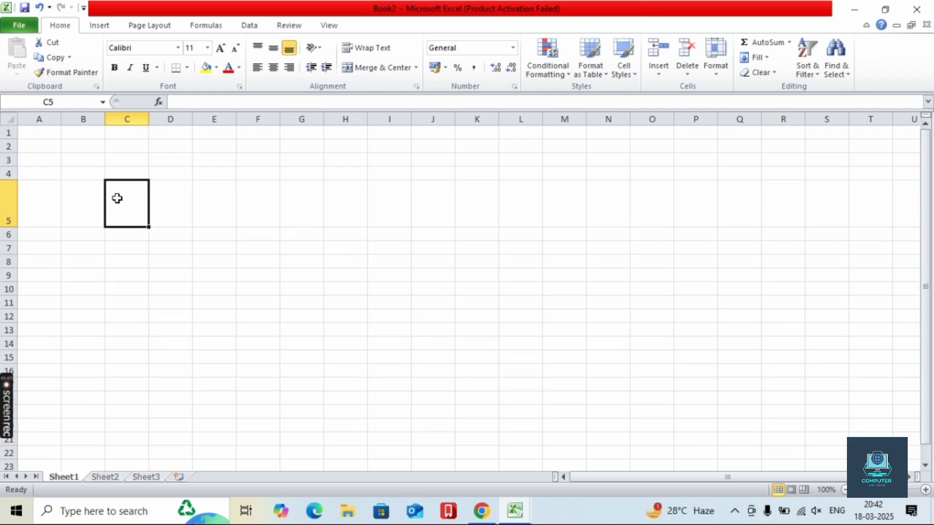
text(w)
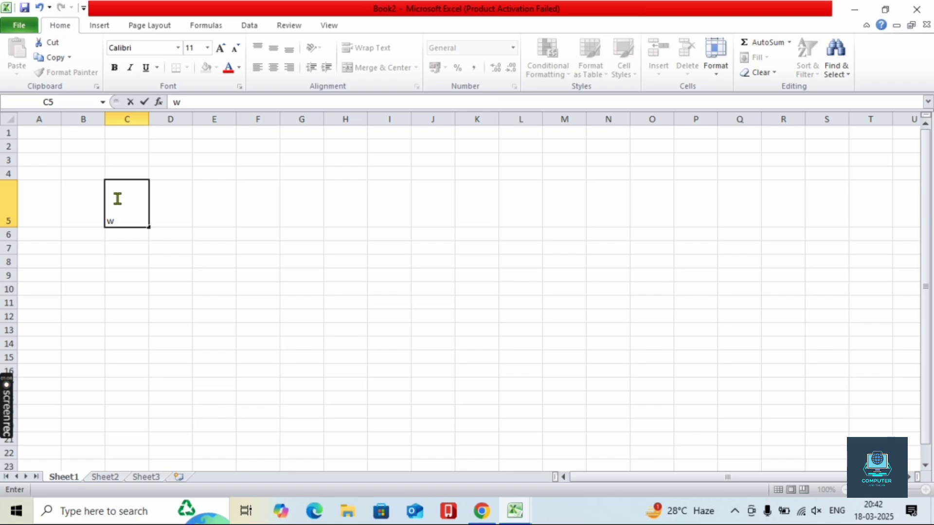
text(ard)
click(152, 274)
click(118, 201)
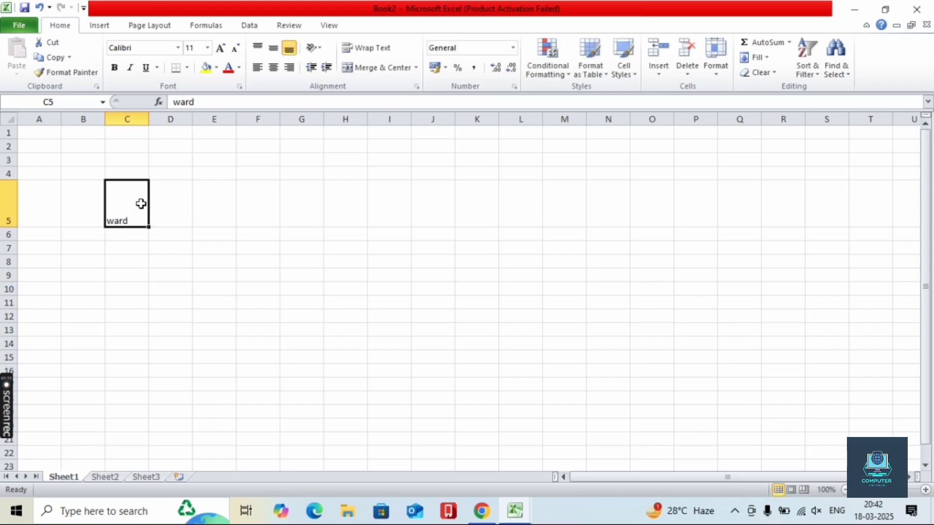
click(256, 59)
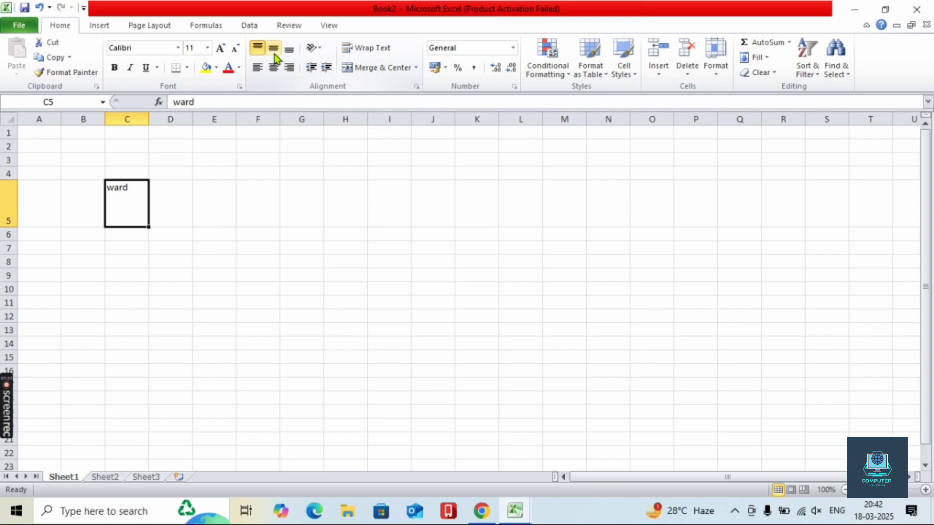
click(274, 49)
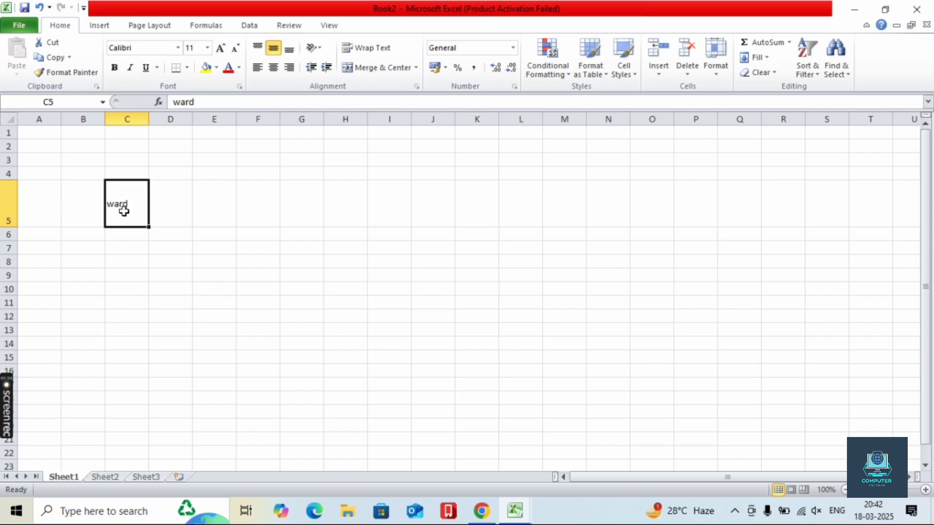
click(290, 52)
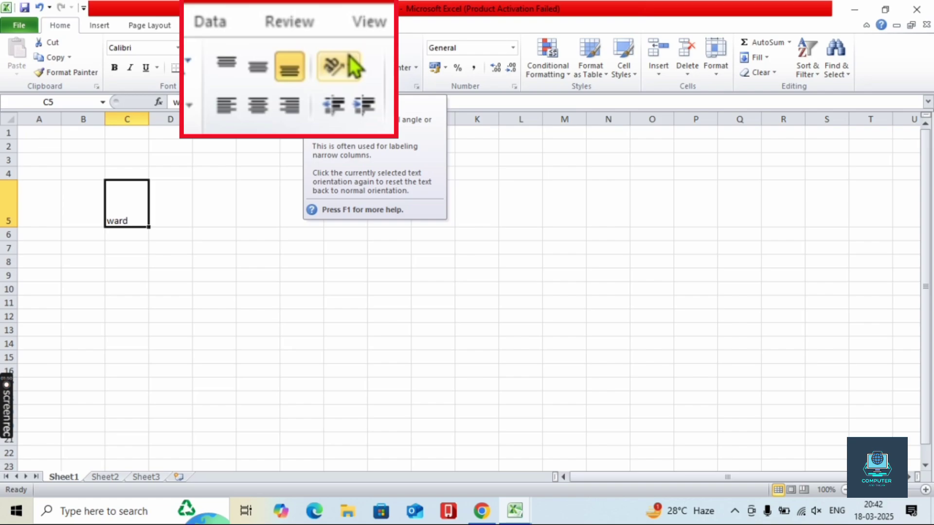
click(318, 54)
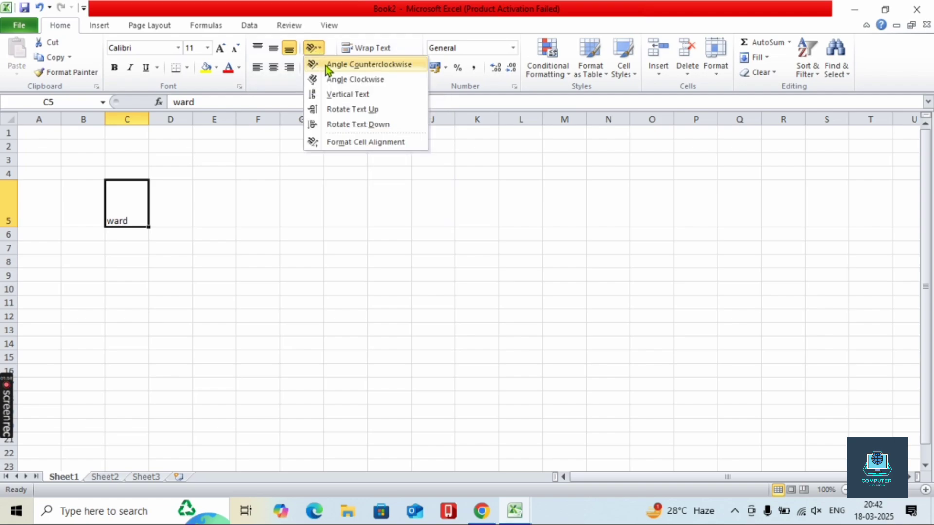
click(325, 64)
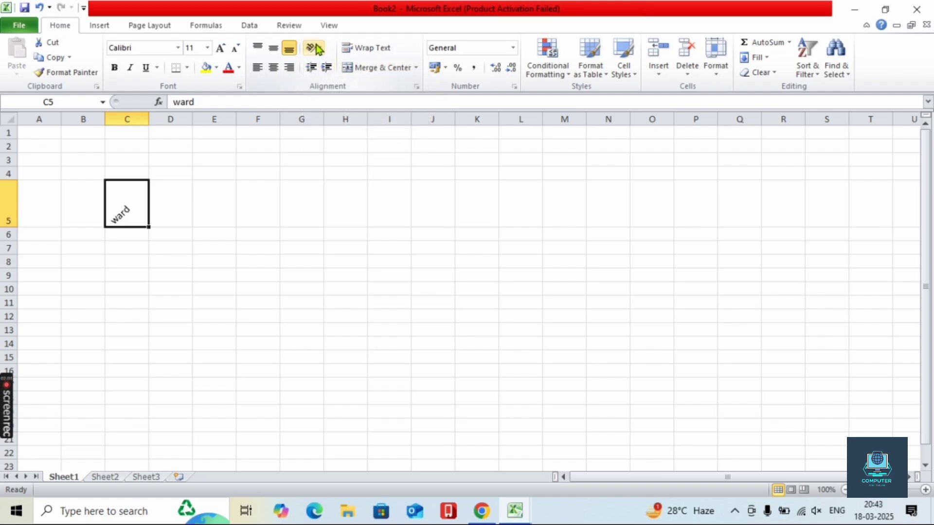
click(313, 47)
click(327, 78)
click(313, 48)
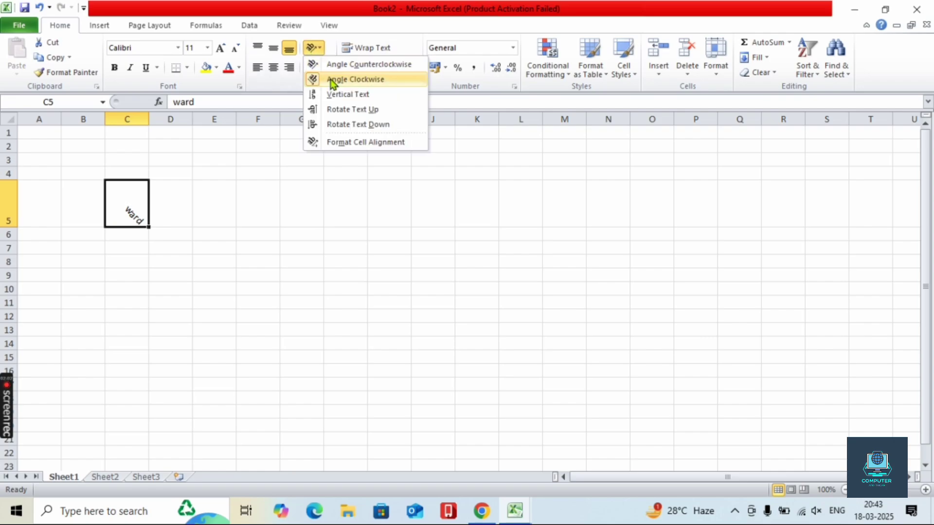
click(334, 94)
click(314, 48)
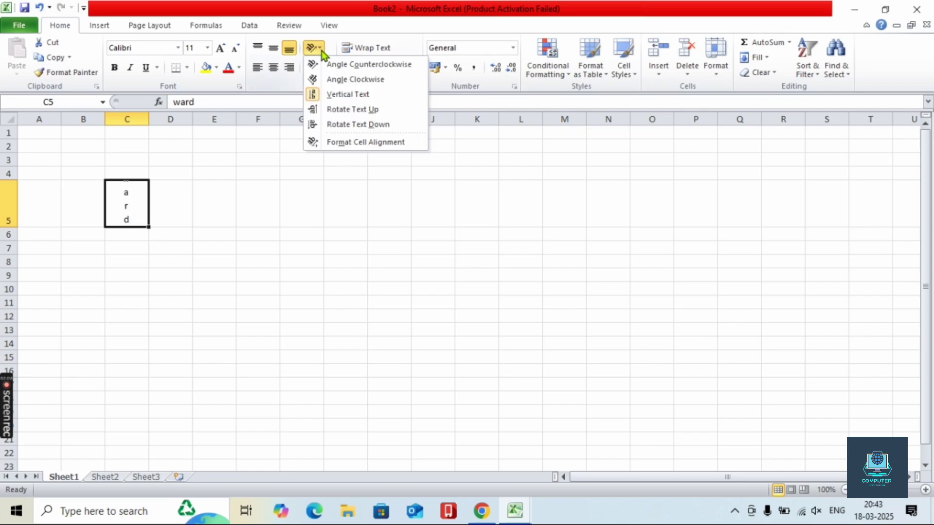
click(337, 108)
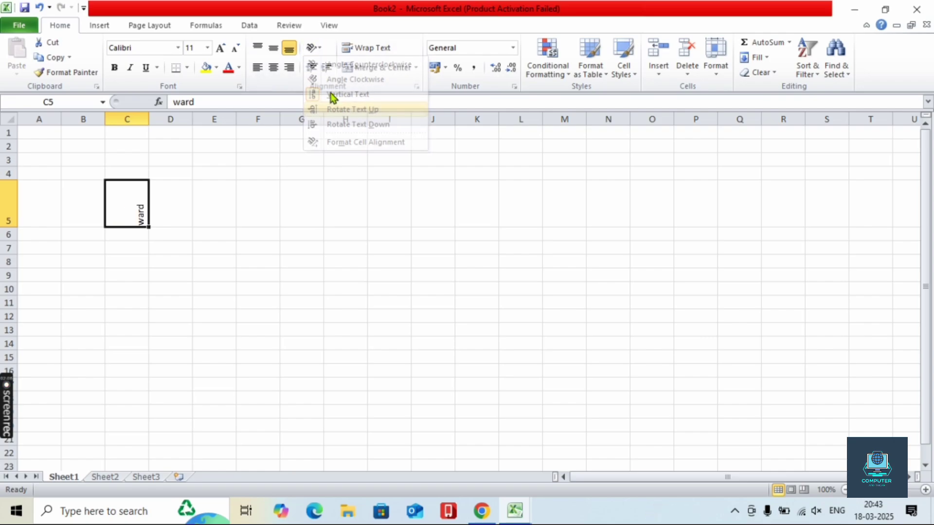
click(314, 47)
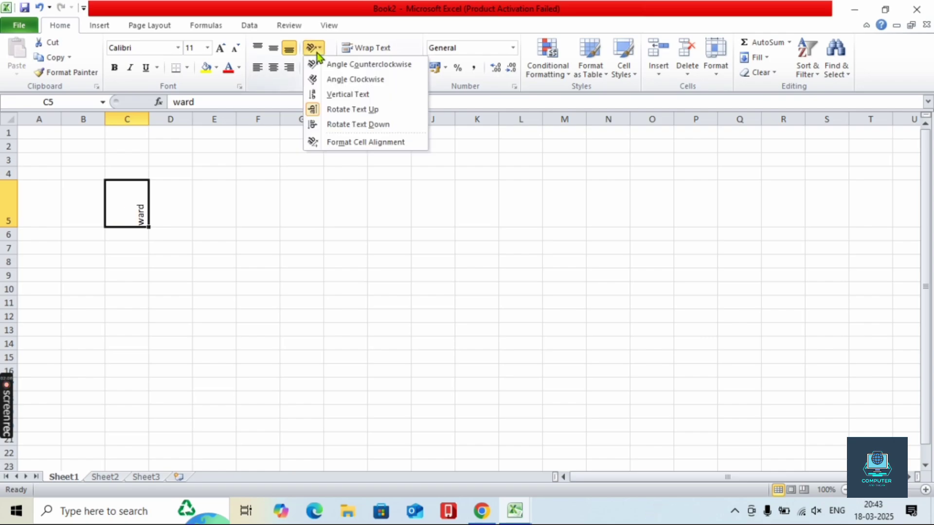
click(333, 124)
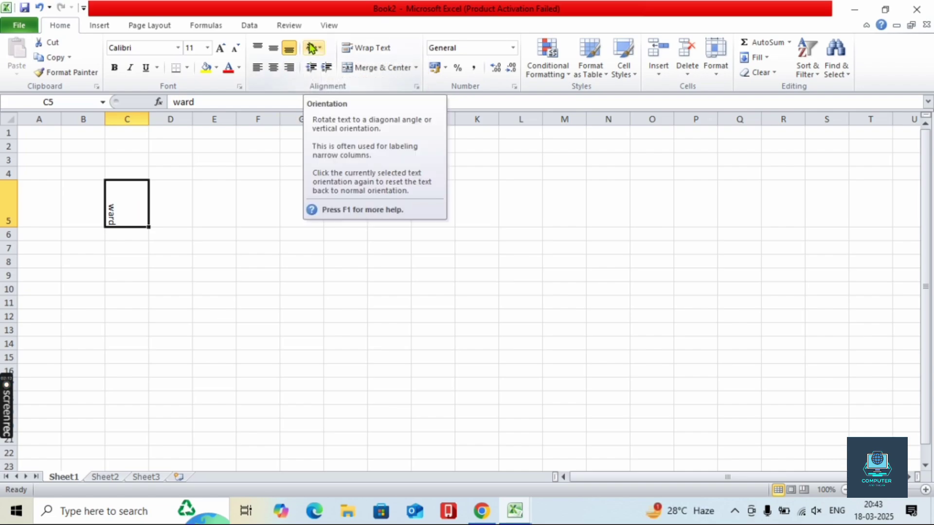
click(312, 48)
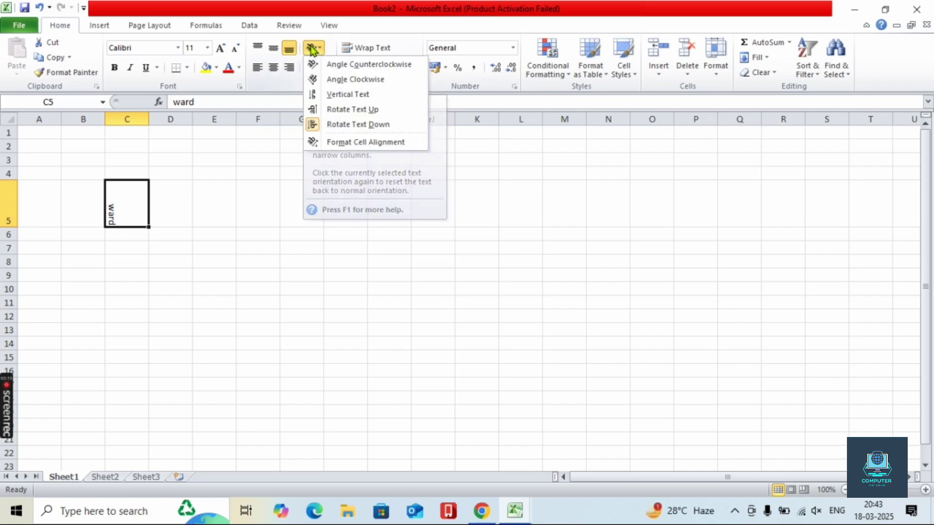
click(315, 124)
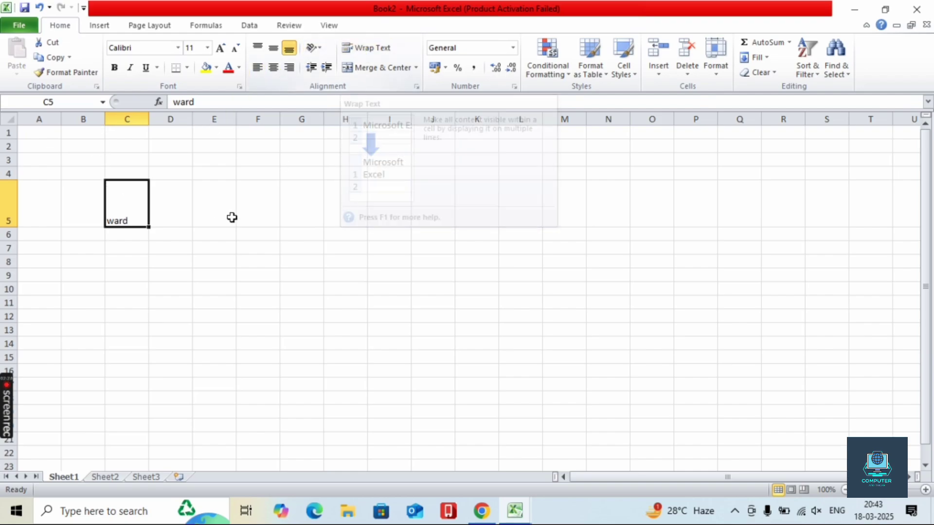
- Enter 'microsoftexcel' in cell E9, discarding the first 'excel' attempt
click(217, 271)
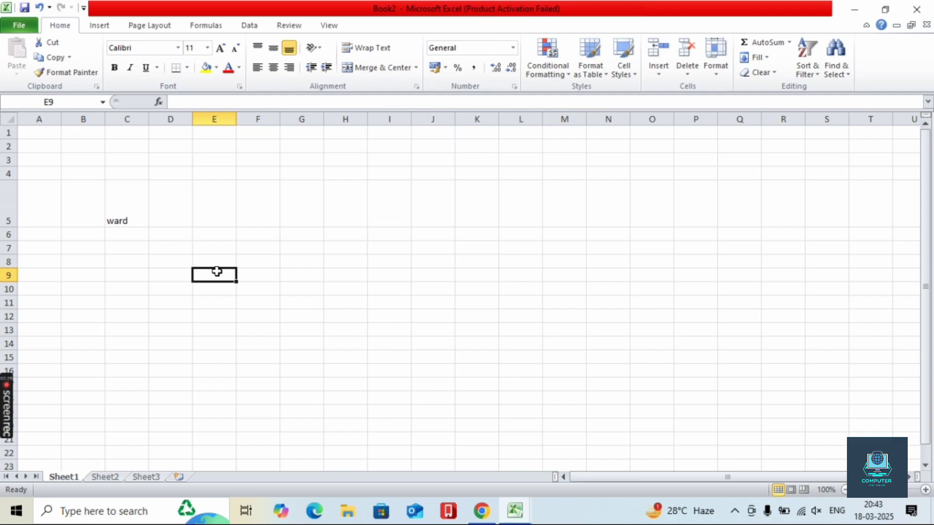
text(excel)
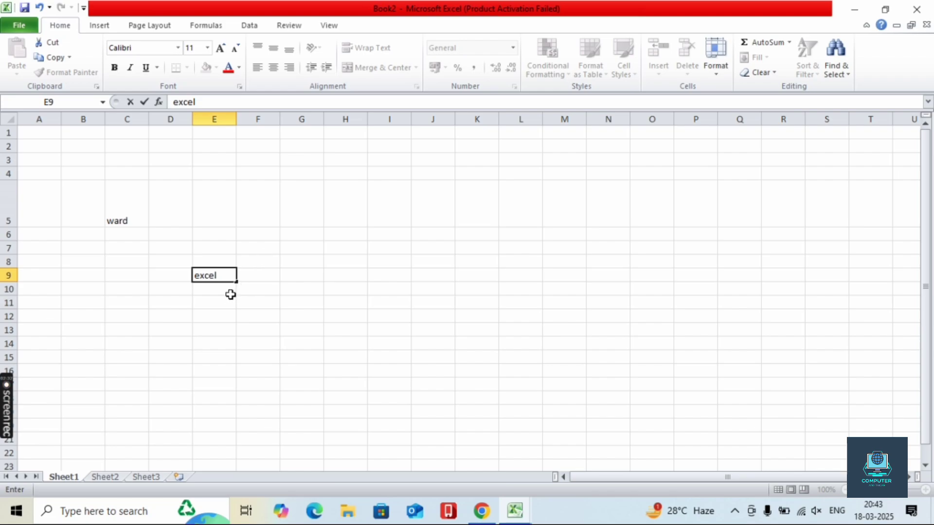
key(Escape)
text(microsoft)
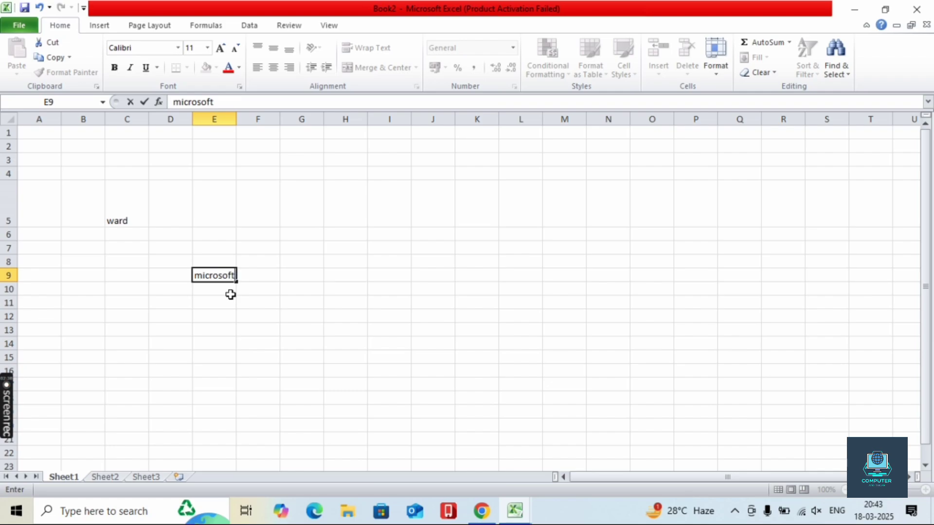
text(excel)
click(243, 327)
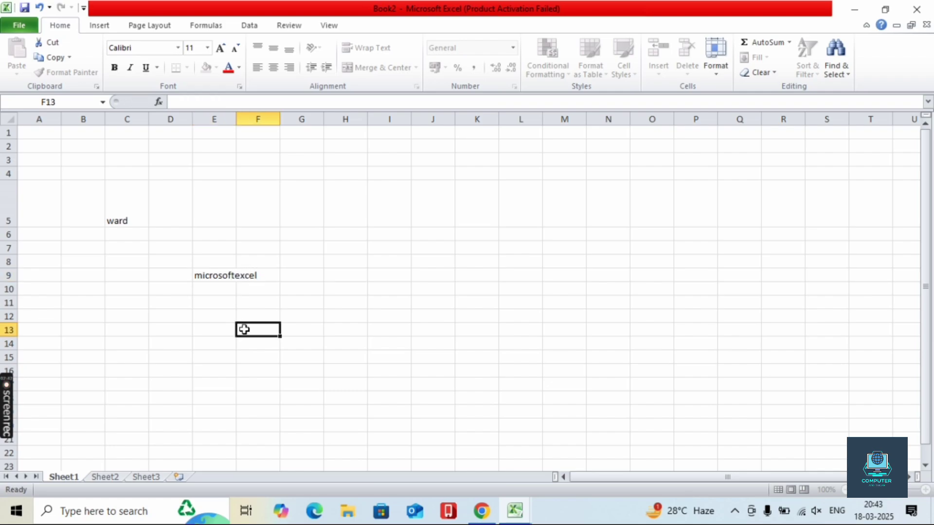
click(219, 276)
- Toggle Wrap Text on and off twice for E9, ending unwrapped
click(347, 50)
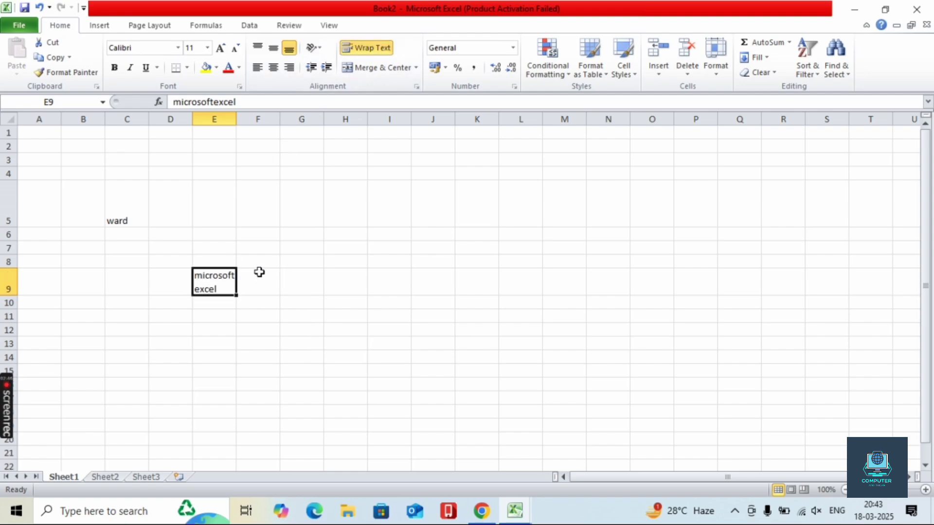
click(342, 51)
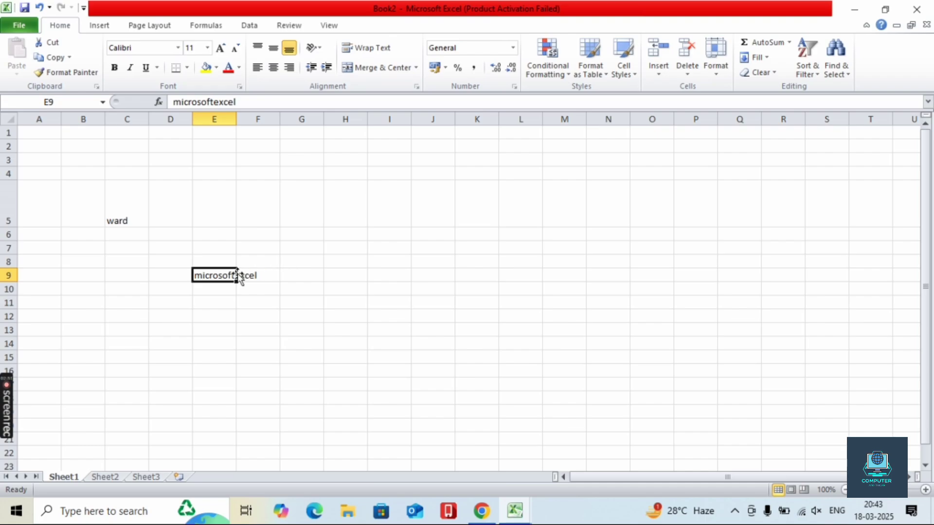
click(346, 48)
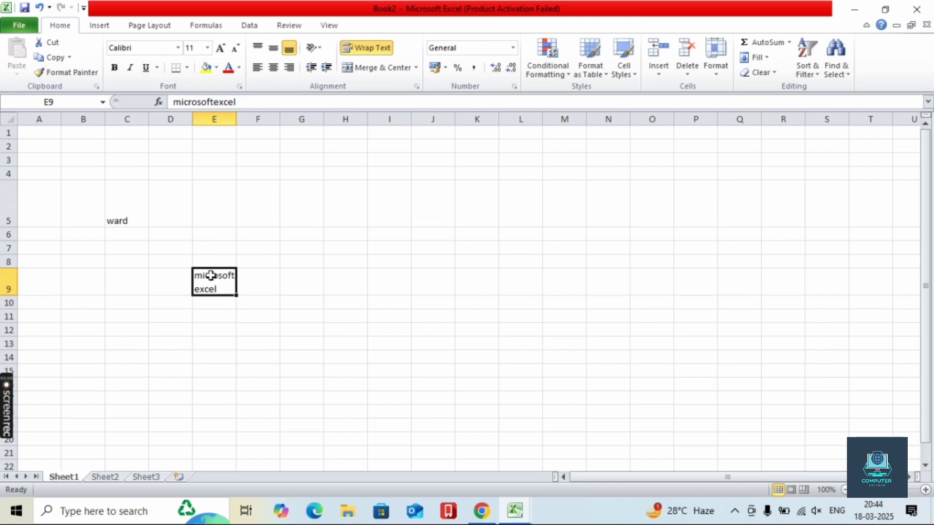
click(348, 50)
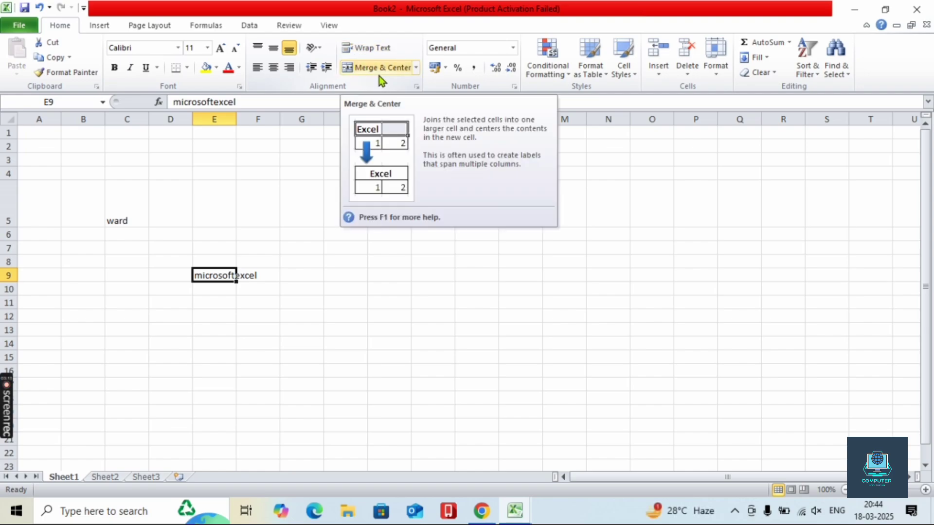
- Enter 'excel' in F2, 1 in E3 and 2 in F3
click(283, 346)
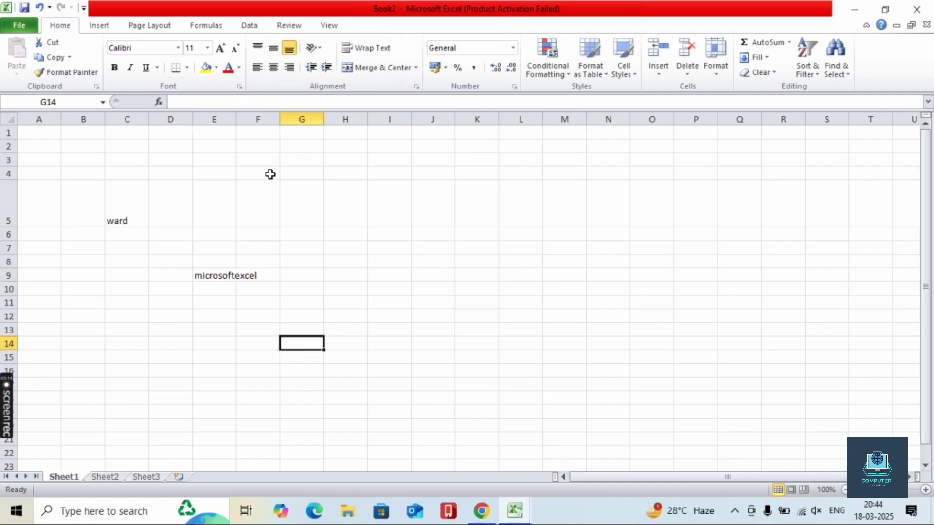
click(267, 160)
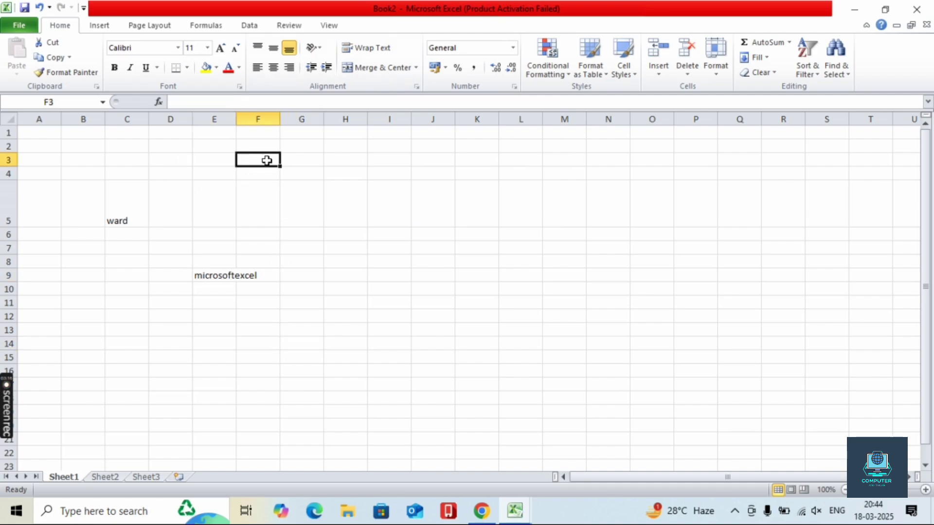
click(263, 142)
text(e)
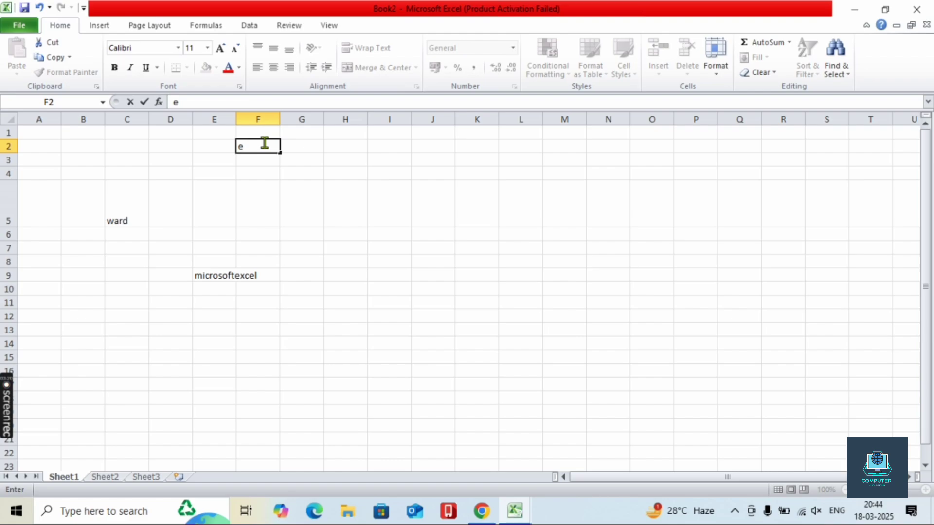
text(xcel)
click(202, 164)
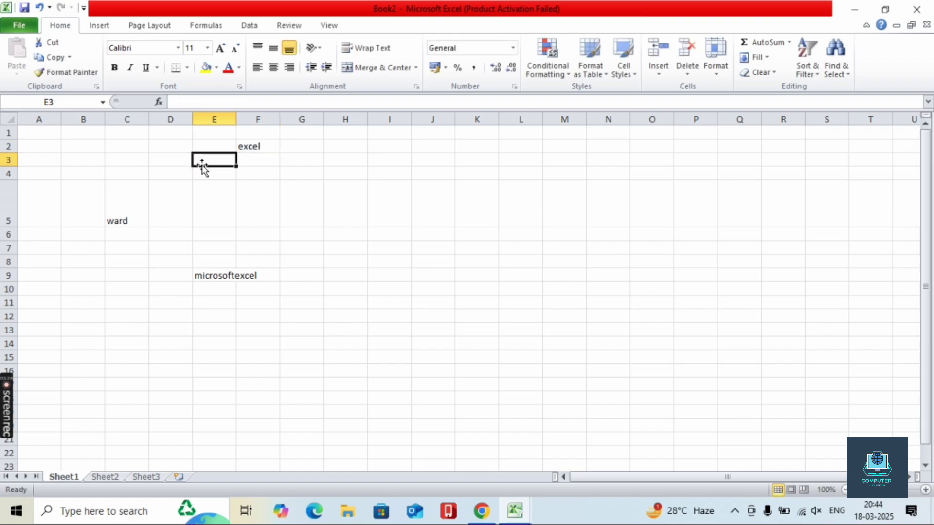
text(1)
click(261, 159)
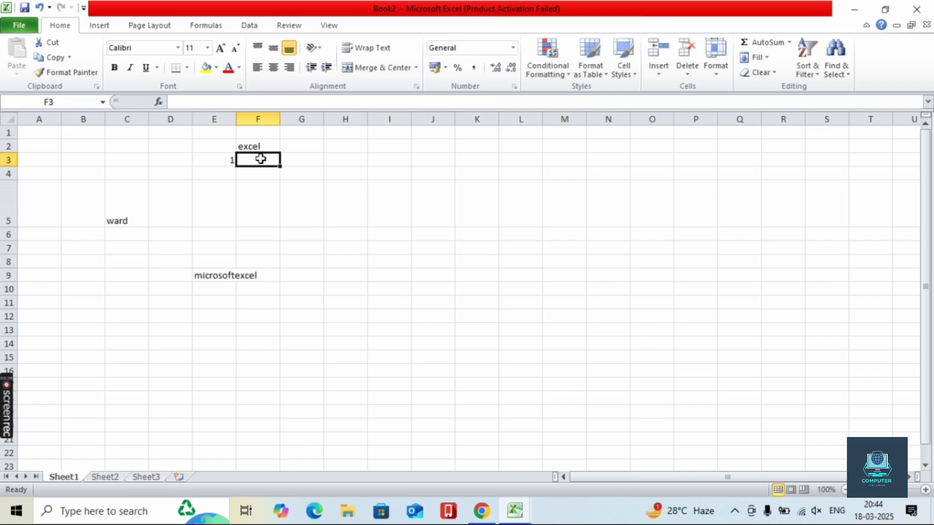
text(2)
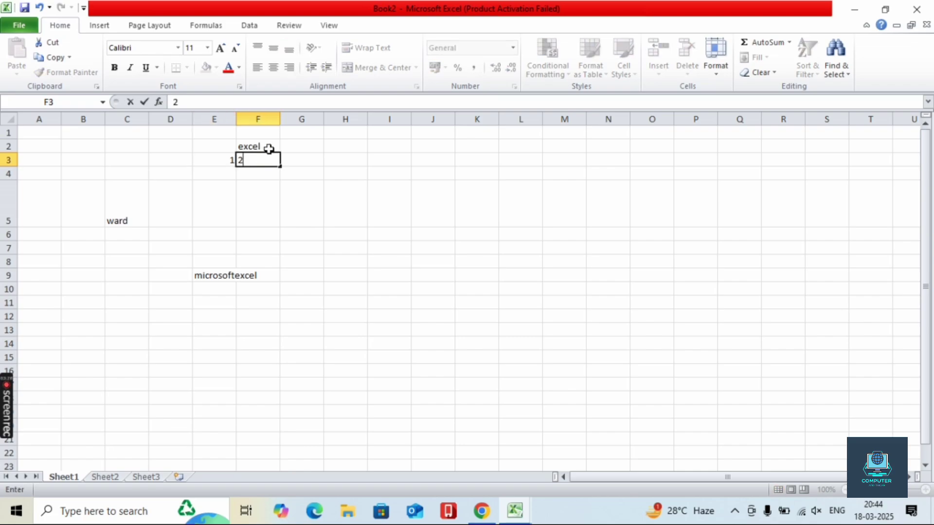
click(267, 148)
- Select cells E2 and F2 together as a range
drag(267, 148, 231, 146)
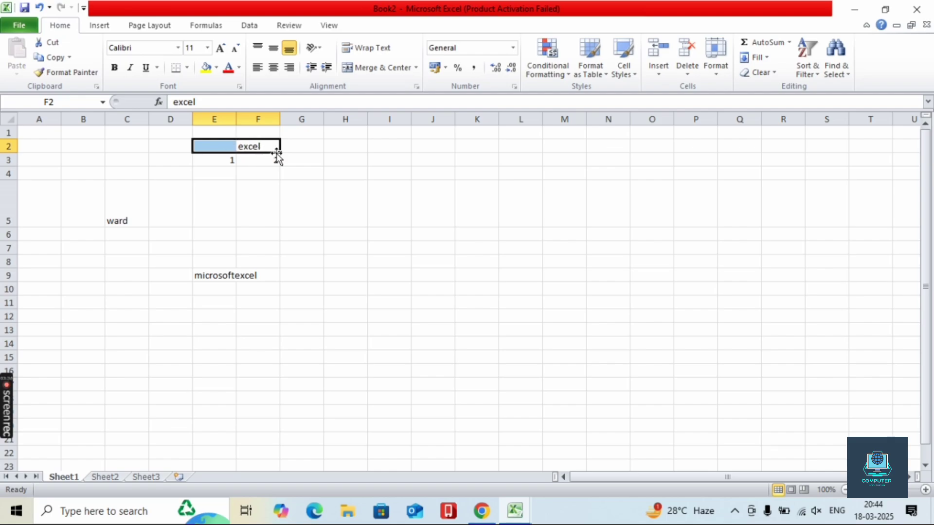
click(291, 173)
click(271, 159)
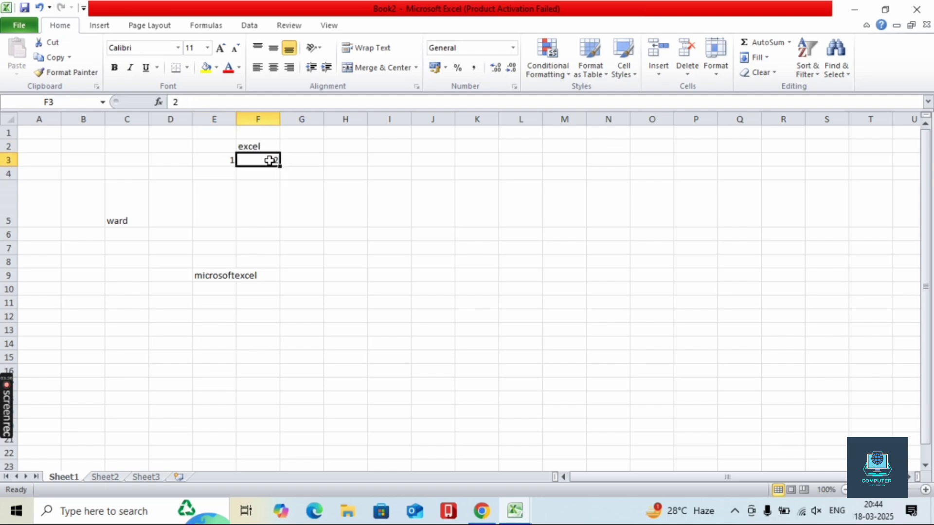
click(256, 146)
click(220, 144)
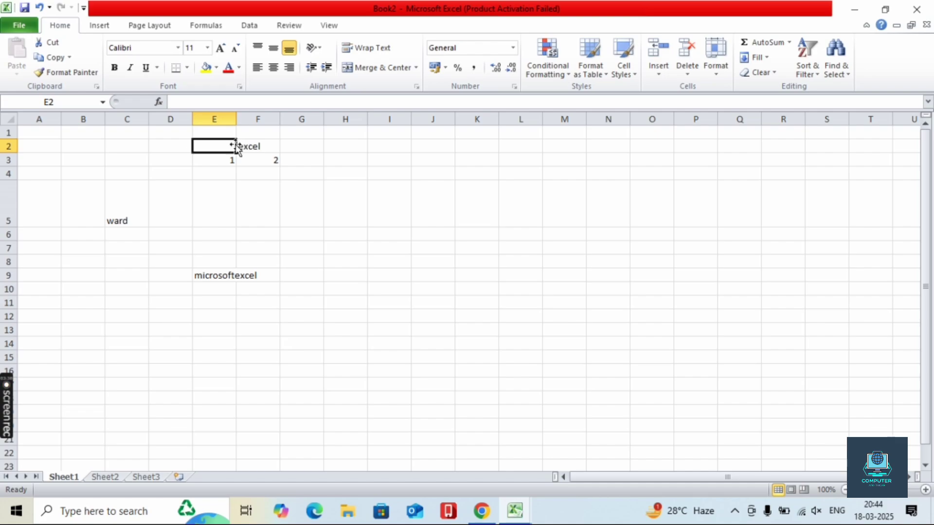
click(246, 146)
click(233, 143)
click(239, 141)
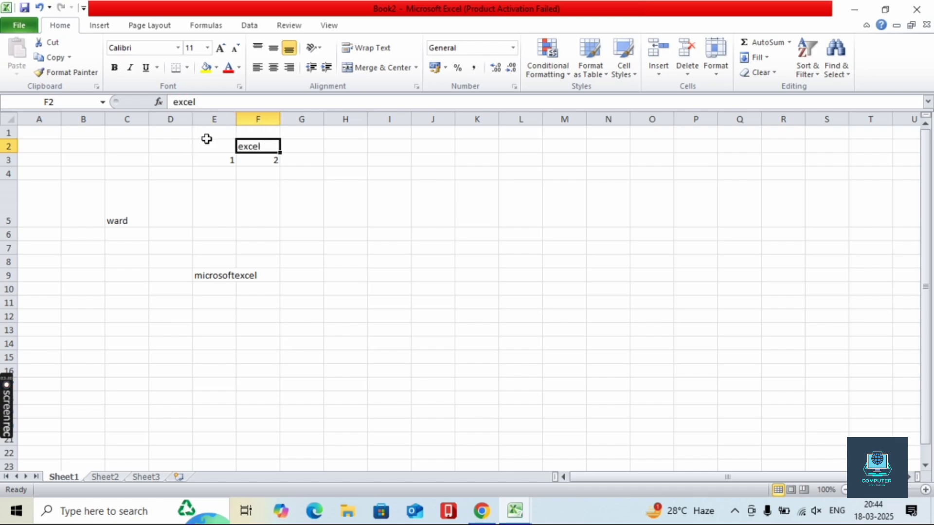
click(233, 145)
click(254, 147)
drag(242, 147, 221, 146)
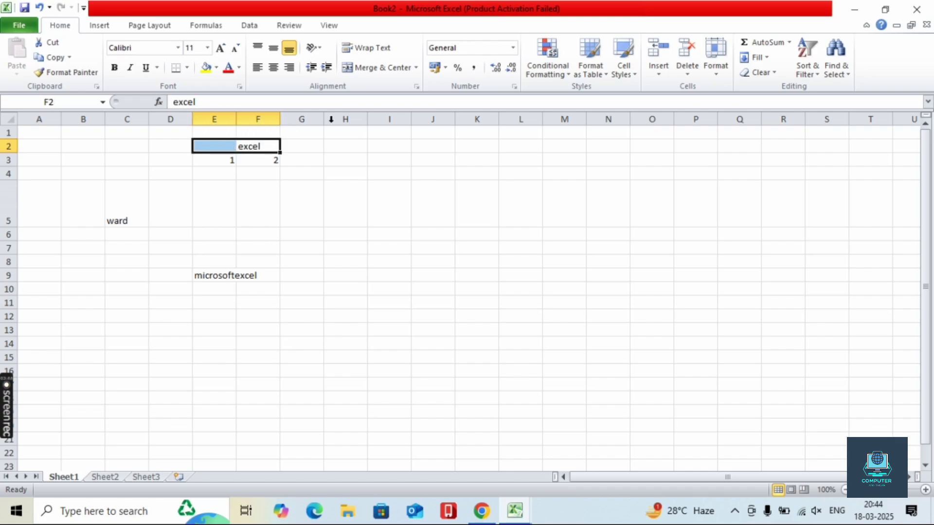
- Merge and center E2:F2, dismissing the clipboard warning
click(415, 67)
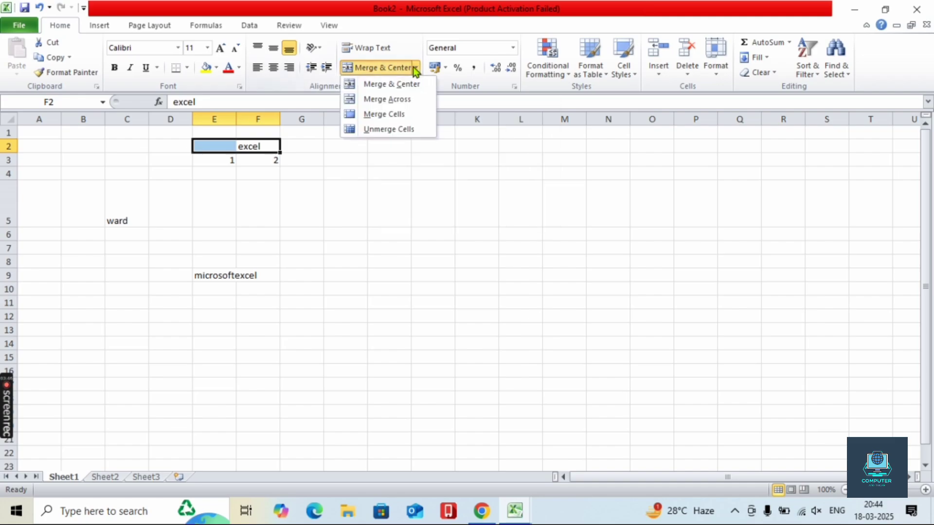
click(388, 87)
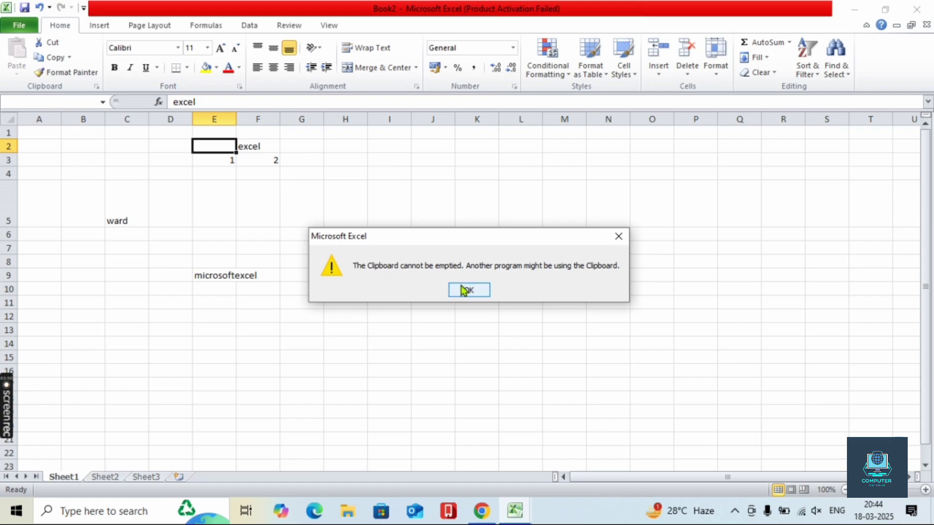
click(468, 290)
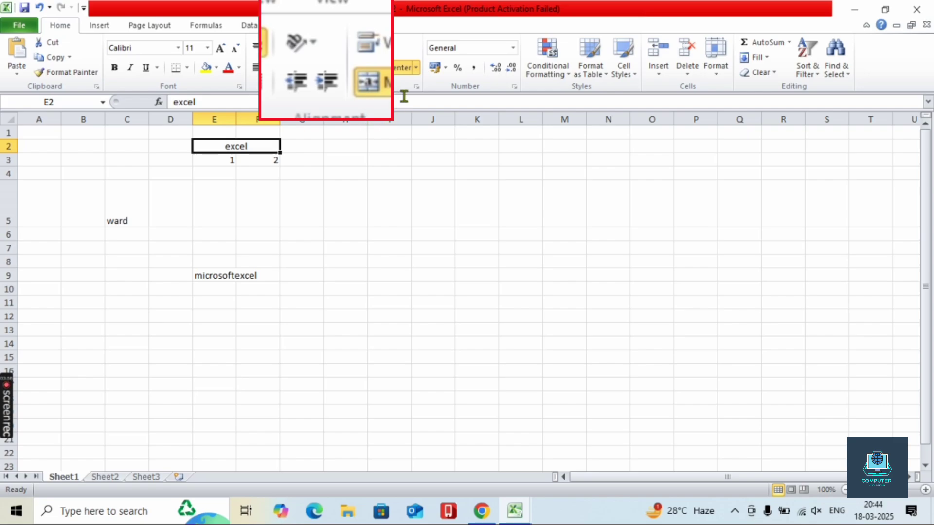
- Unmerge E2:F2 back into separate cells
click(417, 67)
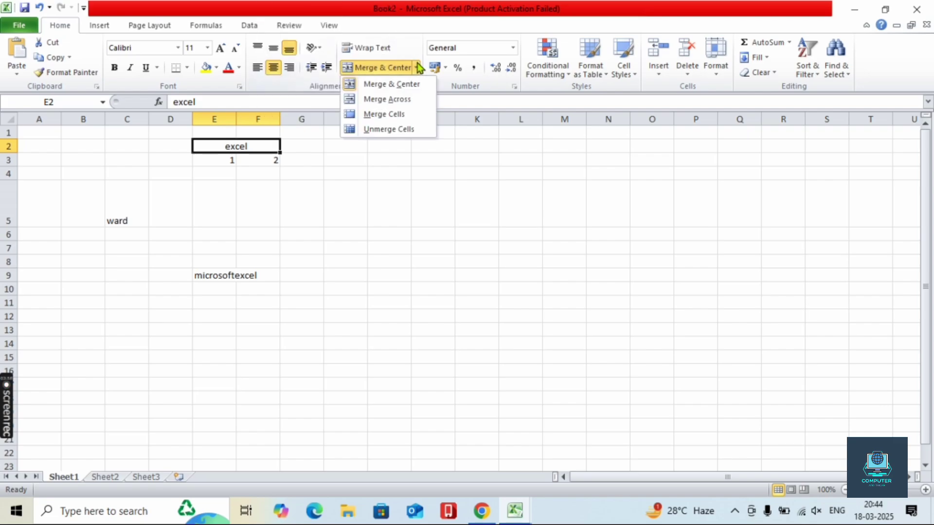
click(392, 84)
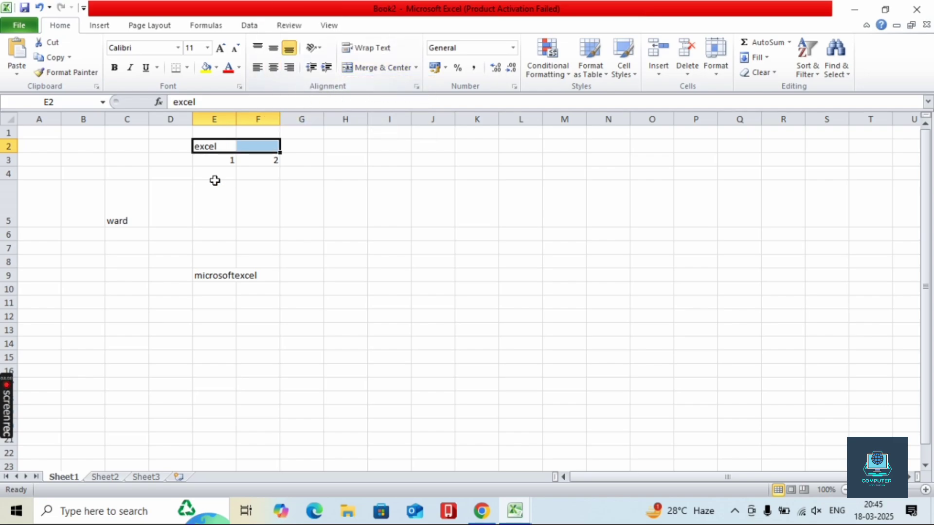
click(417, 68)
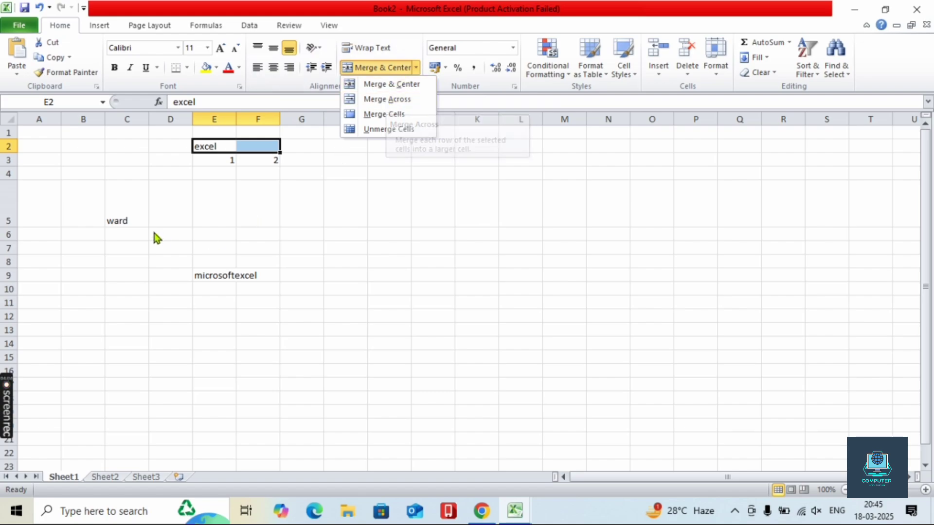
- Merge B11 through H11 across into one cell
click(80, 304)
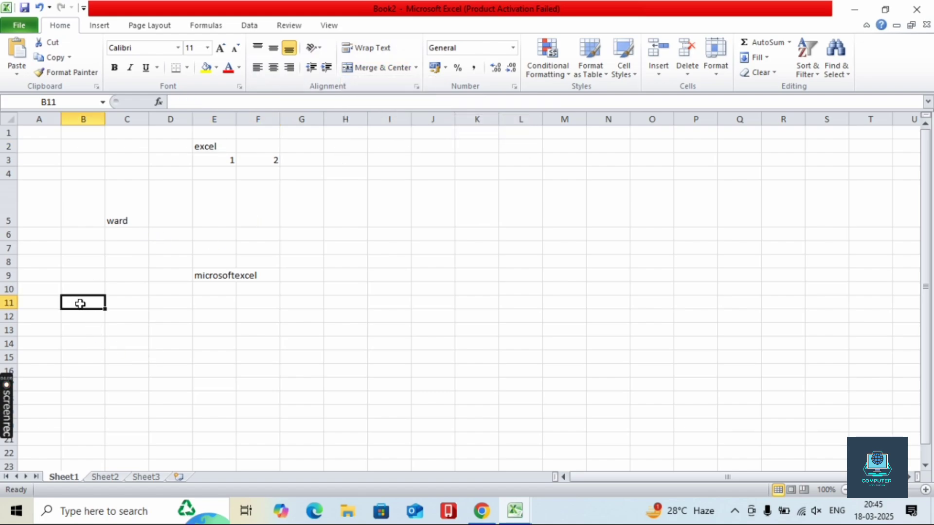
drag(80, 303, 360, 302)
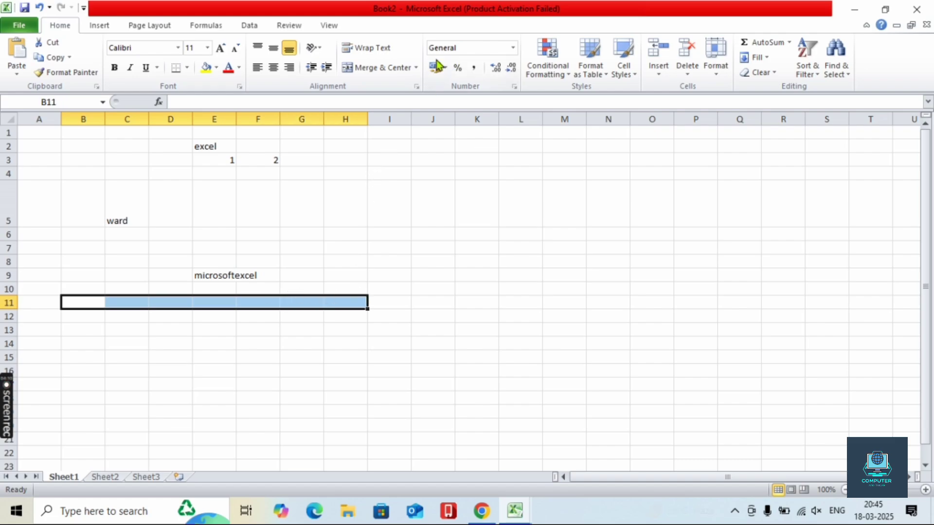
click(416, 68)
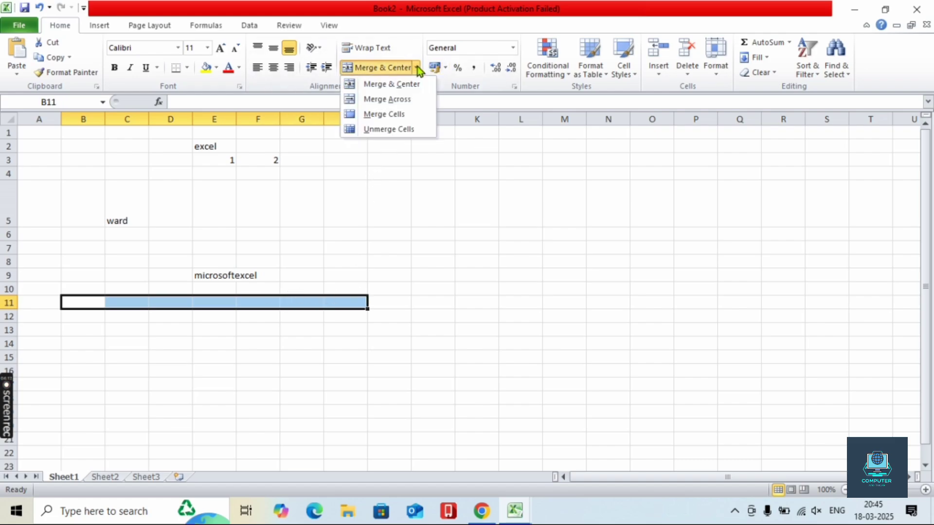
click(411, 99)
- Clear stray test text from merged B11 and start typing 'margev accros'
click(246, 374)
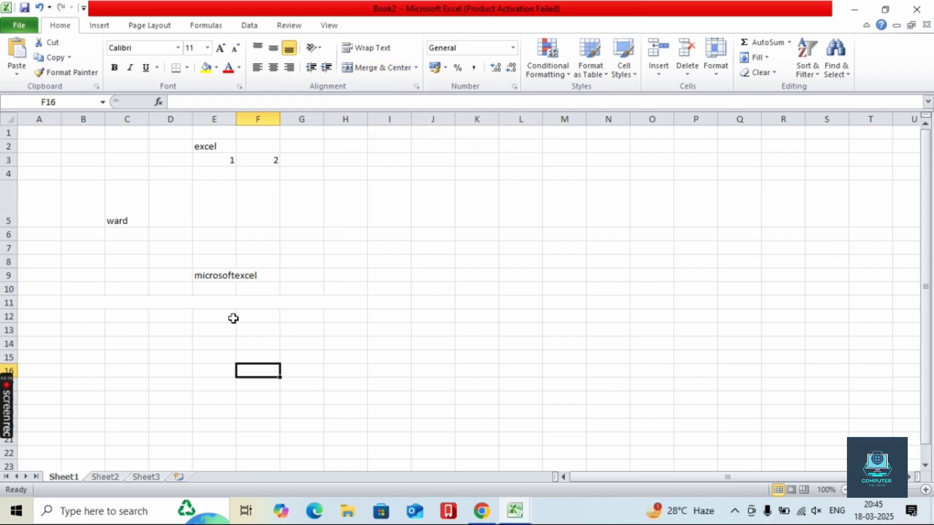
click(226, 299)
text(fhdvfgfd)
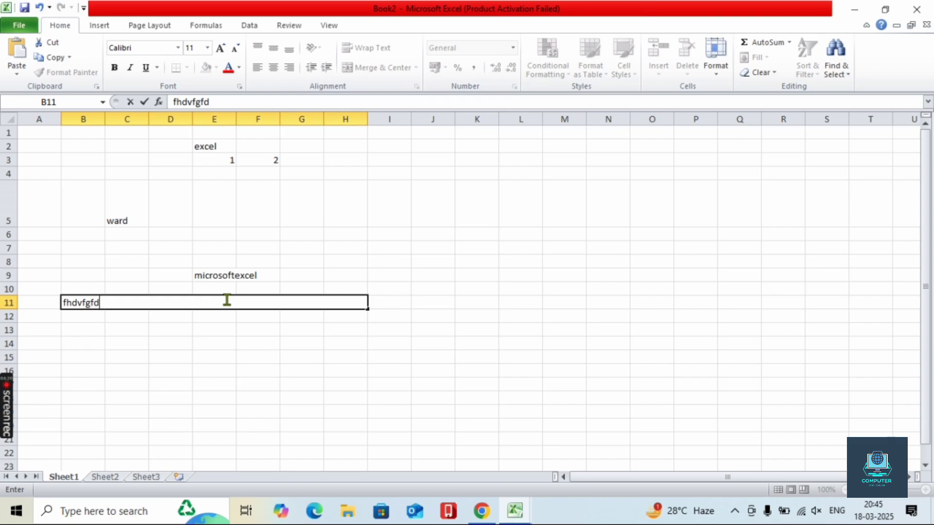
key(BackSpace)
key(BackSpace)
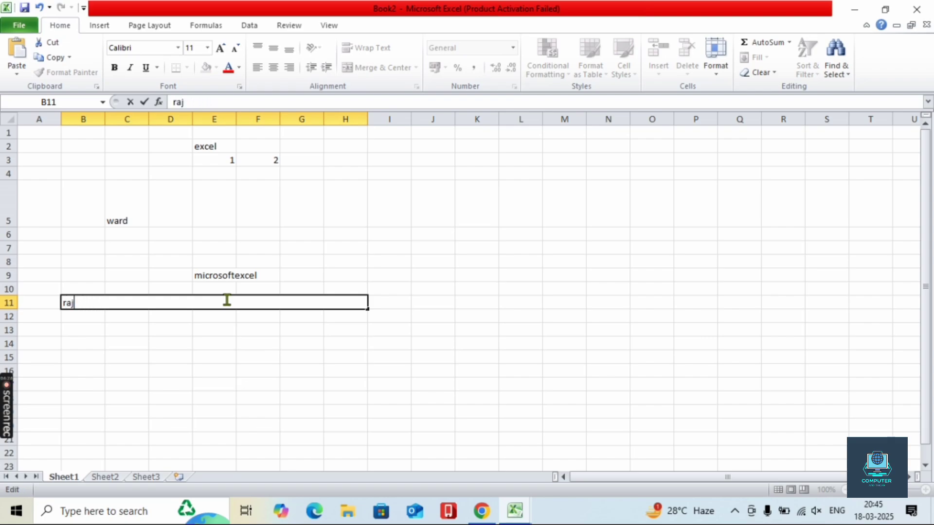
text(jfvj)
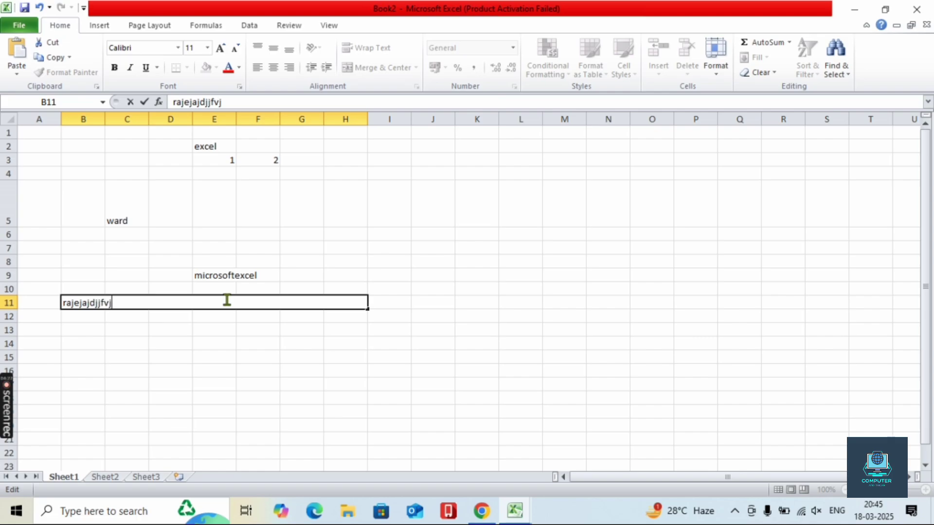
text(djvjjvfjvgjgj)
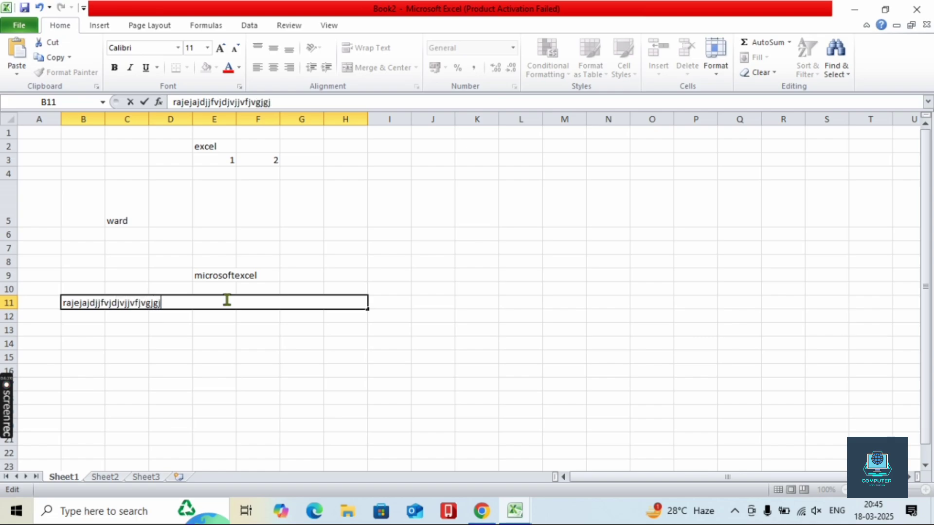
key(BackSpace)
key(BackSpace)
key(BackSpace)
key(BackSpace)
key(BackSpace)
key(BackSpace)
key(BackSpace)
key(BackSpace)
key(BackSpace)
key(BackSpace)
key(BackSpace)
key(BackSpace)
key(BackSpace)
key(BackSpace)
key(BackSpace)
key(BackSpace)
key(BackSpace)
key(BackSpace)
key(BackSpace)
key(BackSpace)
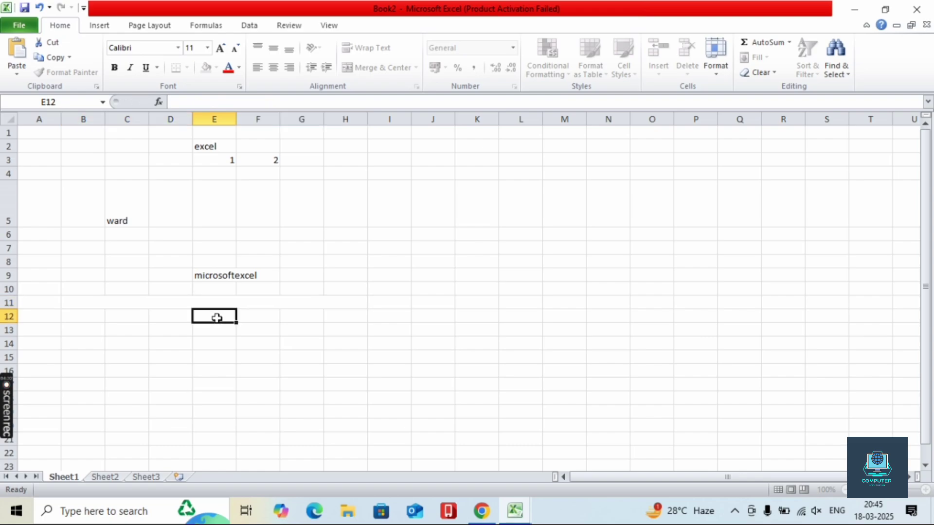
key(Escape)
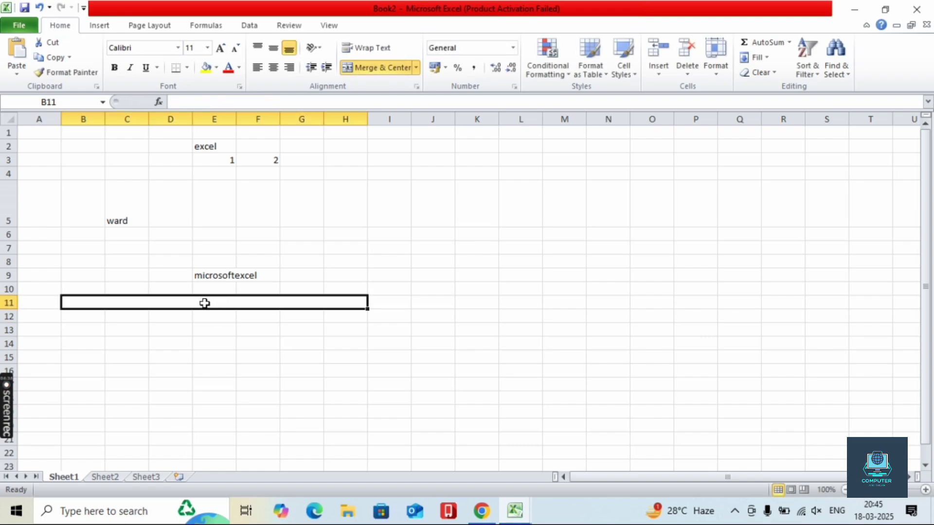
text(margev accros)
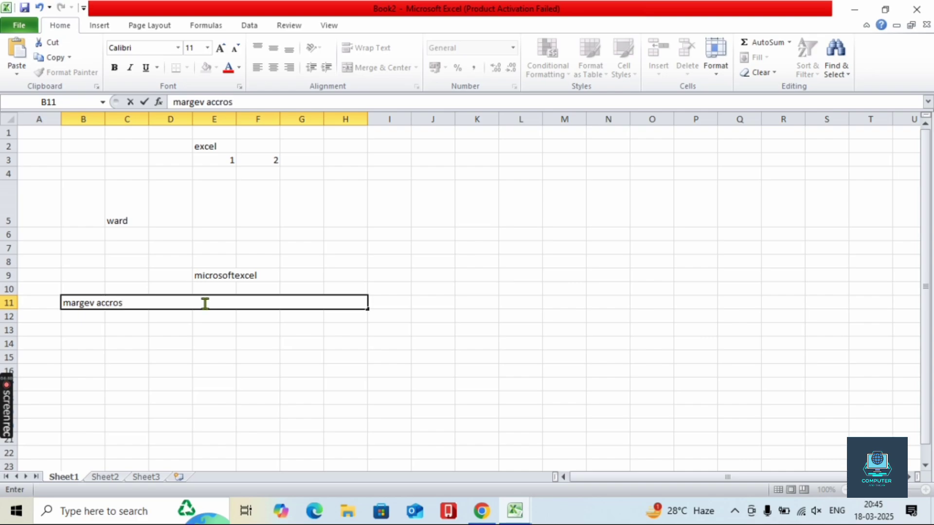
- Merge and center 'excel' across E2:F2 again
click(248, 148)
drag(242, 145, 229, 145)
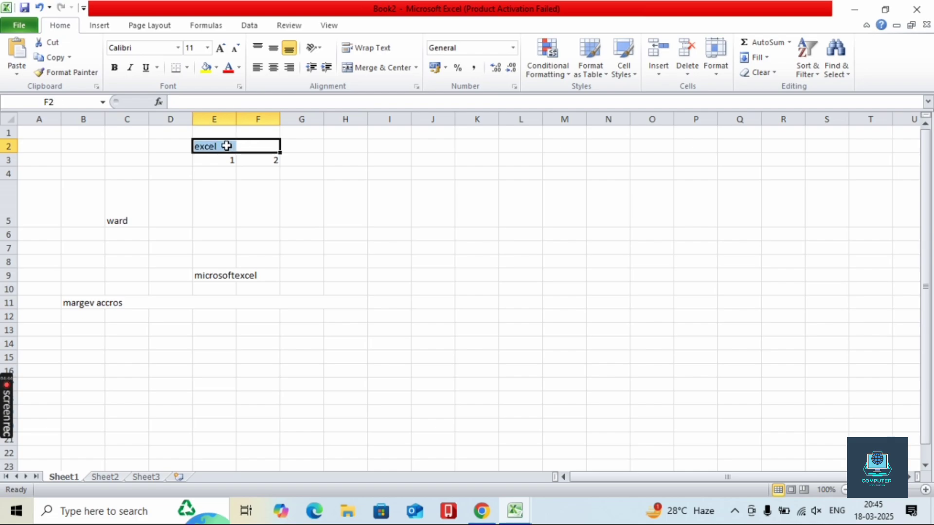
click(416, 67)
click(407, 85)
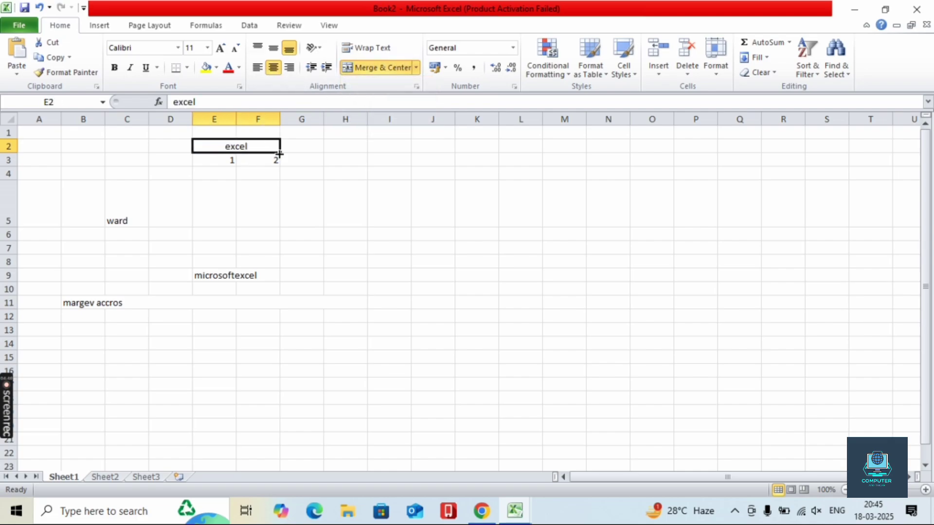
- Draw an arrow line and position its head at the merged excel cell
click(105, 27)
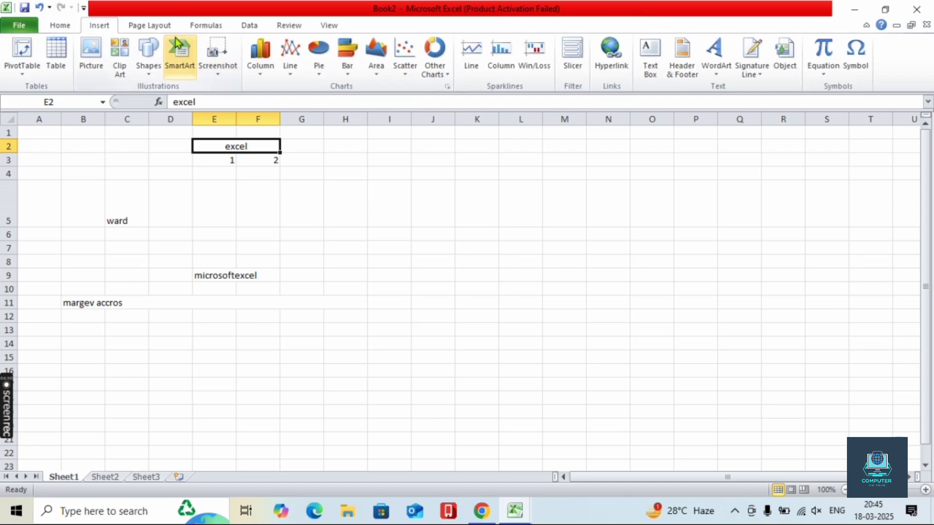
click(149, 51)
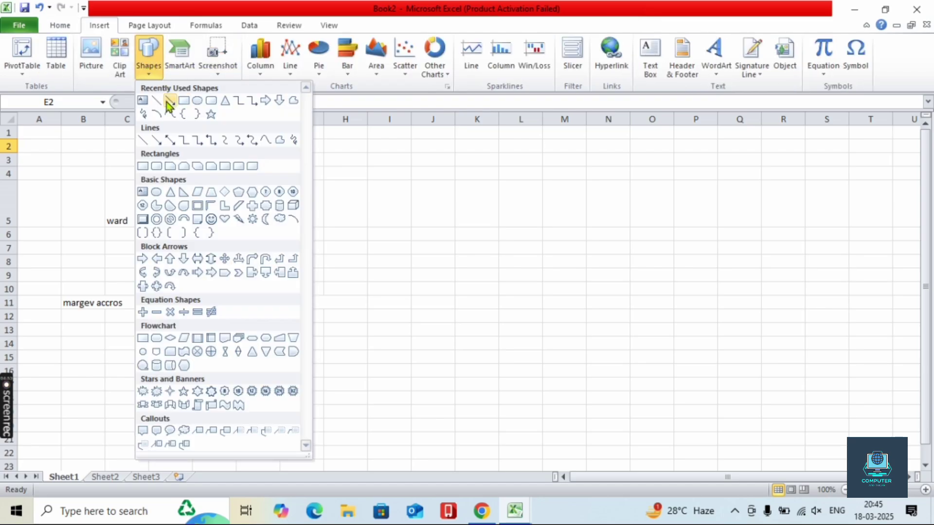
click(171, 101)
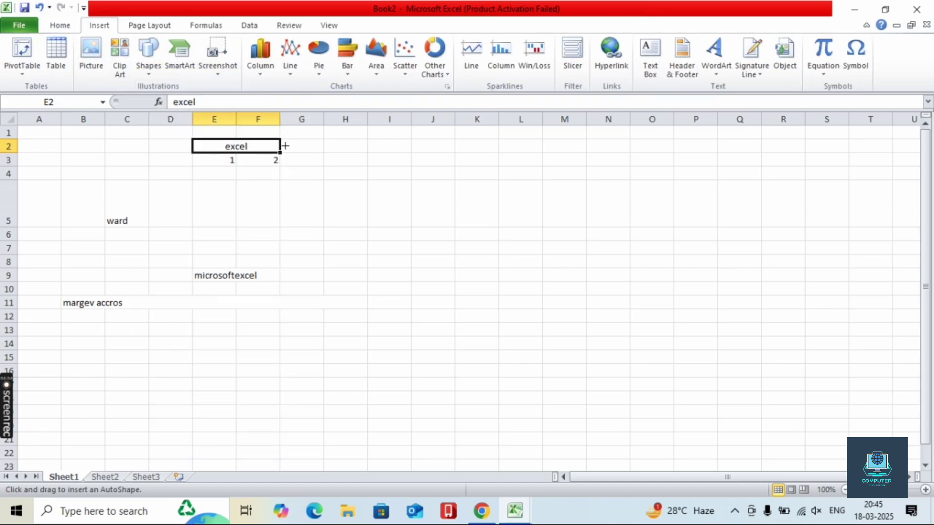
drag(286, 145, 411, 189)
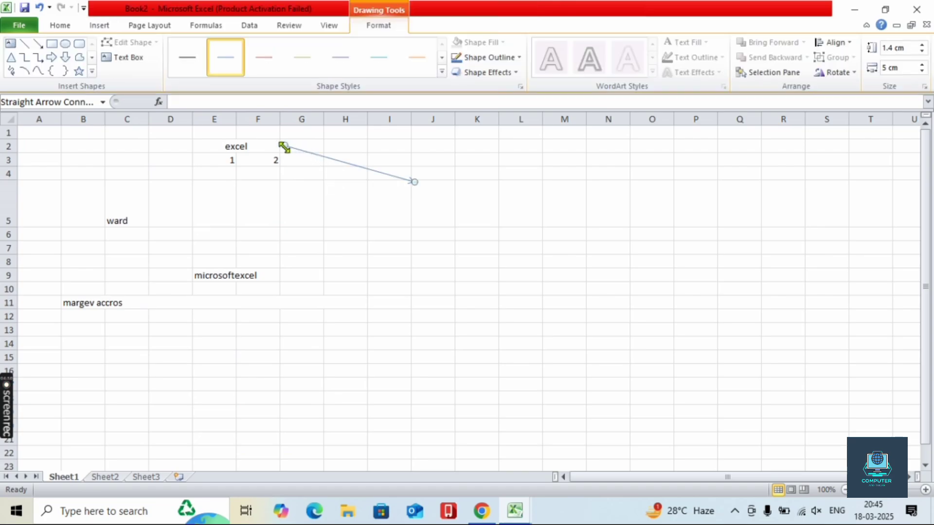
drag(285, 145, 484, 237)
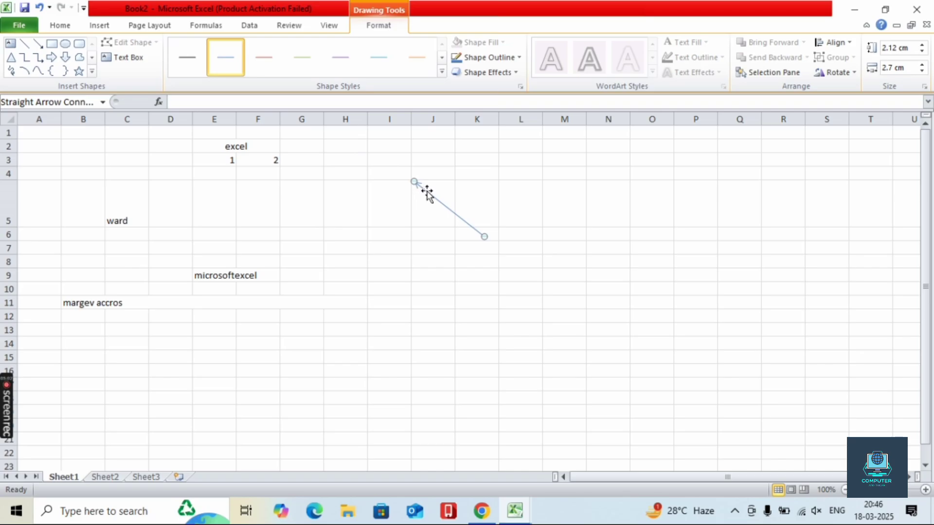
drag(425, 192, 287, 155)
- Enter the label 'marge and center' in cell H5
click(255, 148)
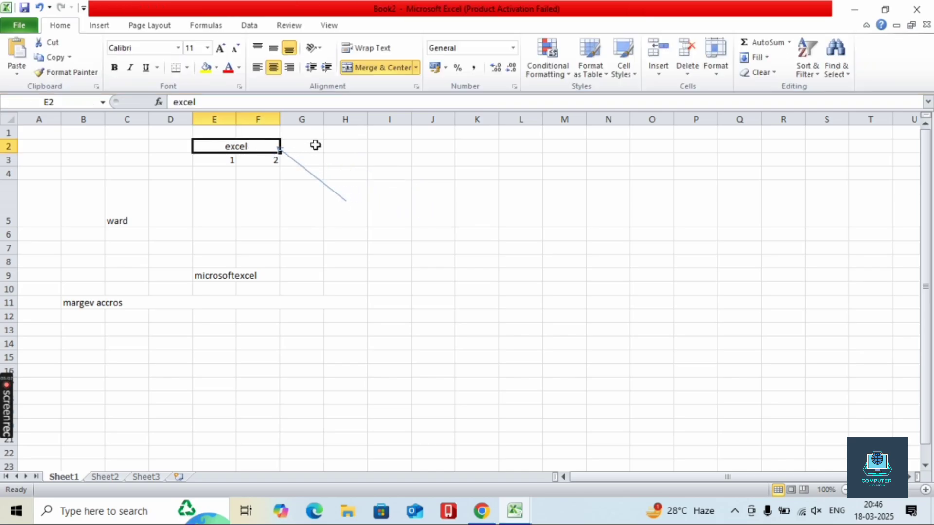
click(346, 200)
click(345, 214)
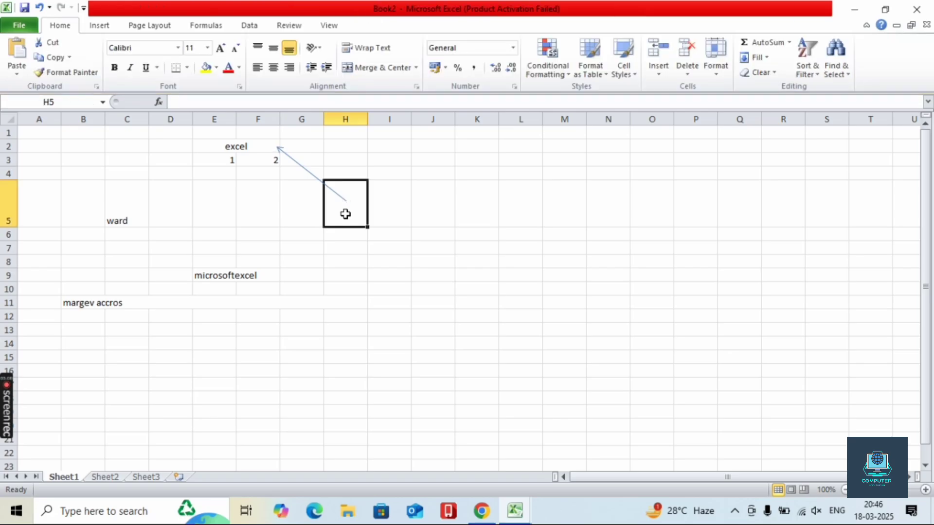
text(mar)
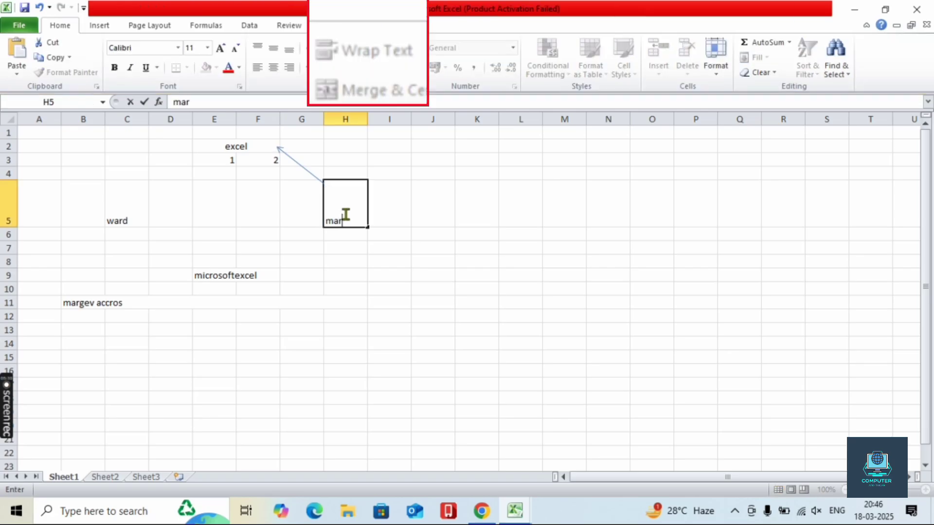
text(ge and center)
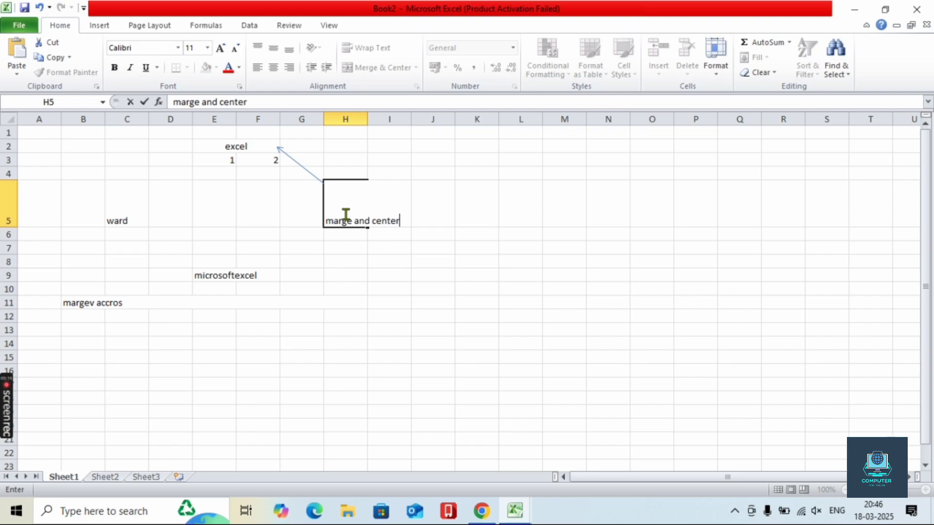
click(366, 261)
click(350, 208)
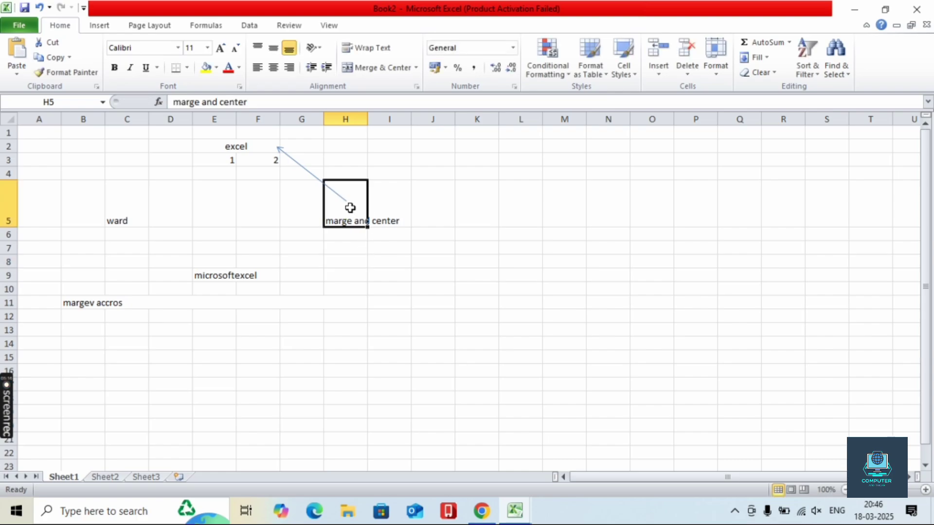
- Restyle the arrow as a thick black line
click(257, 146)
click(301, 172)
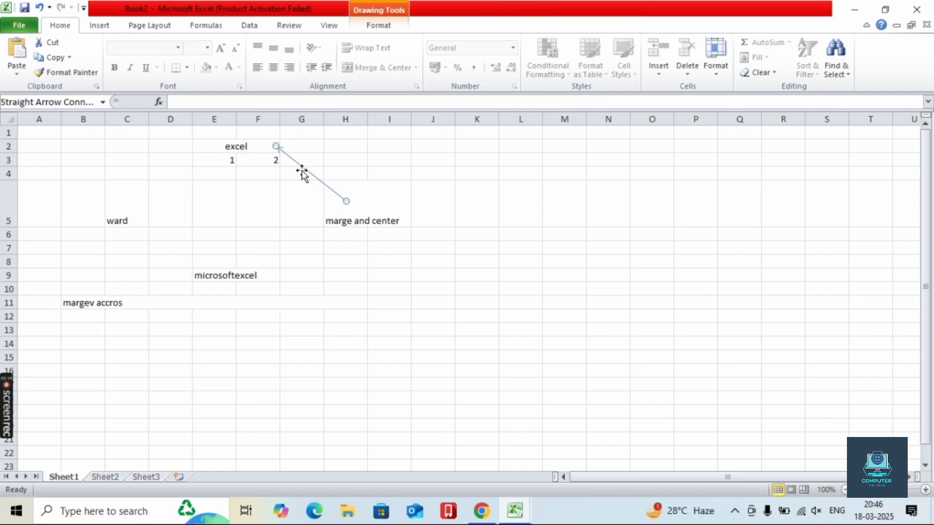
click(378, 25)
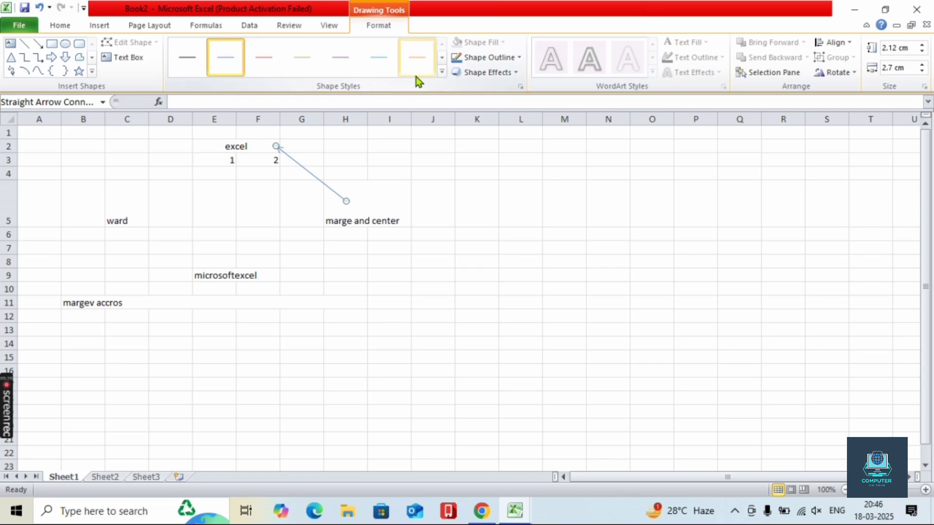
click(441, 72)
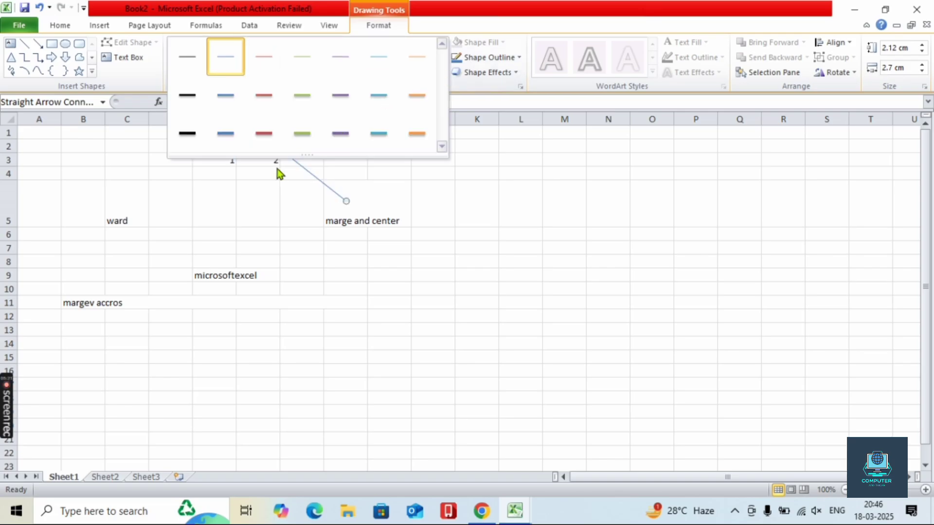
click(188, 140)
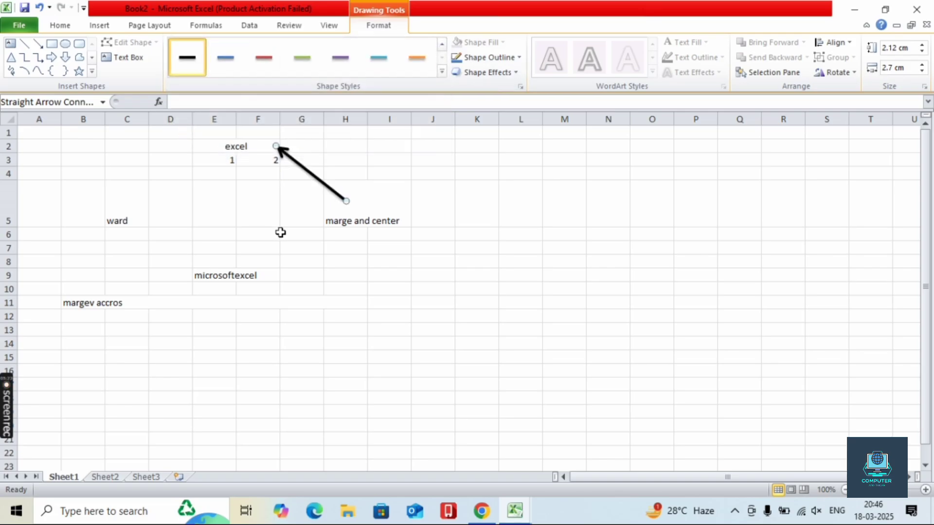
- Fill the merged excel cell E2:F2 yellow
click(250, 152)
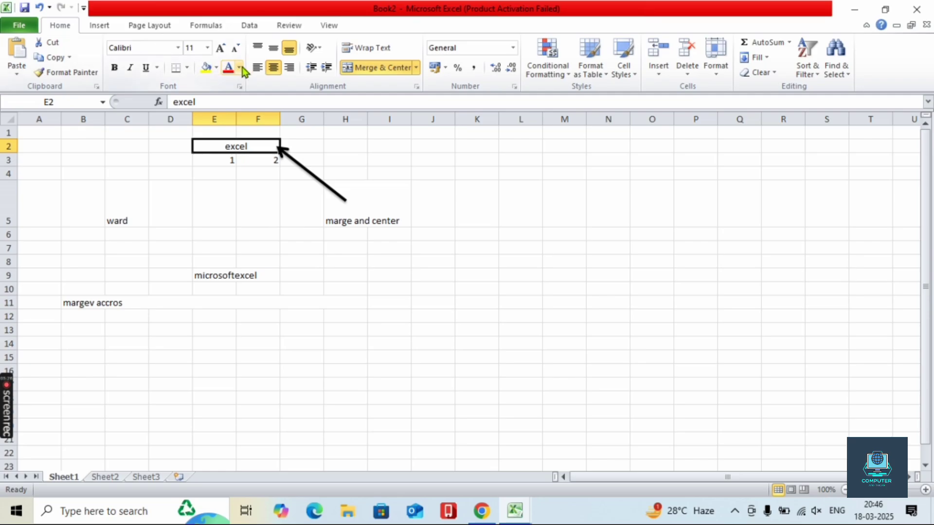
click(207, 68)
click(243, 246)
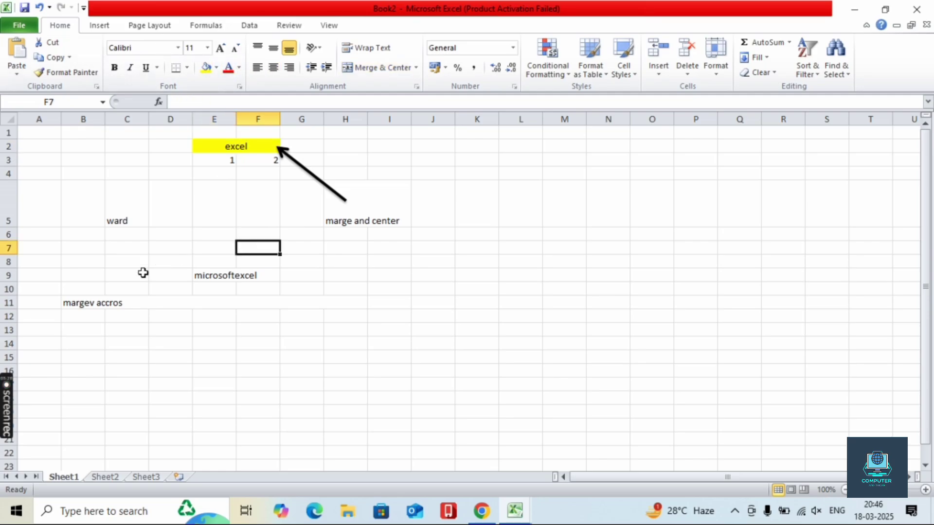
click(117, 306)
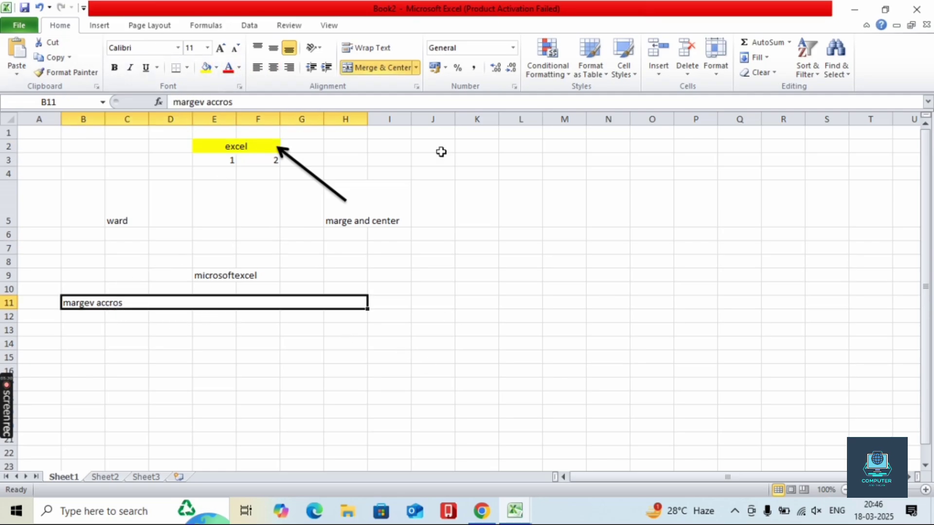
click(100, 25)
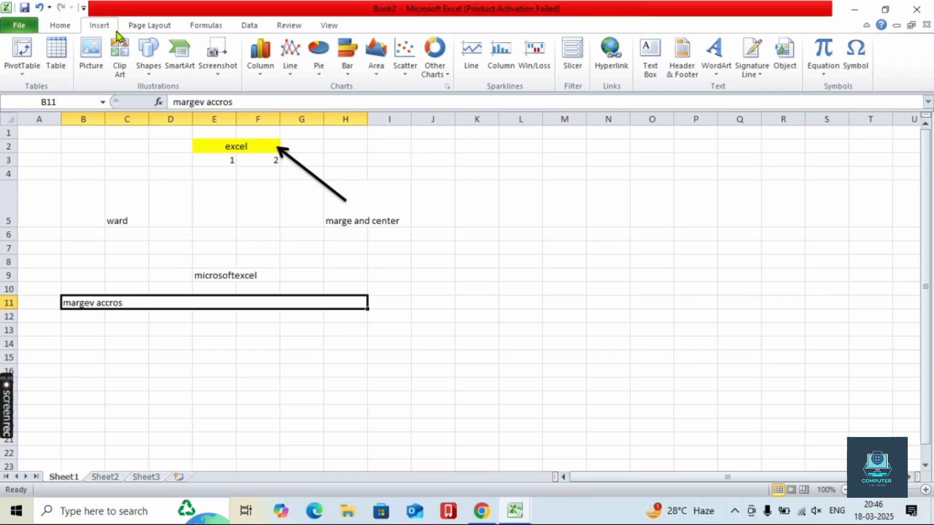
- Draw a thick black arrow from L14 pointing at the merged row-11 cell
click(152, 65)
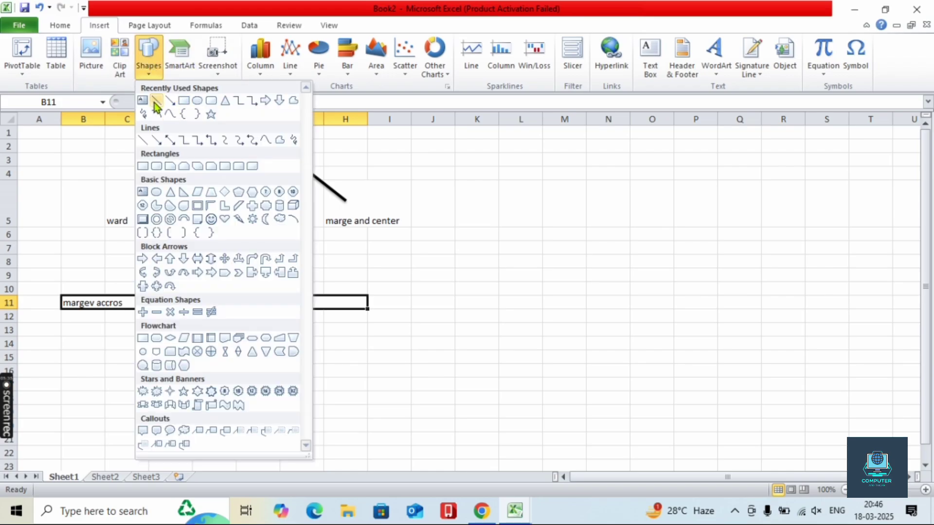
click(156, 101)
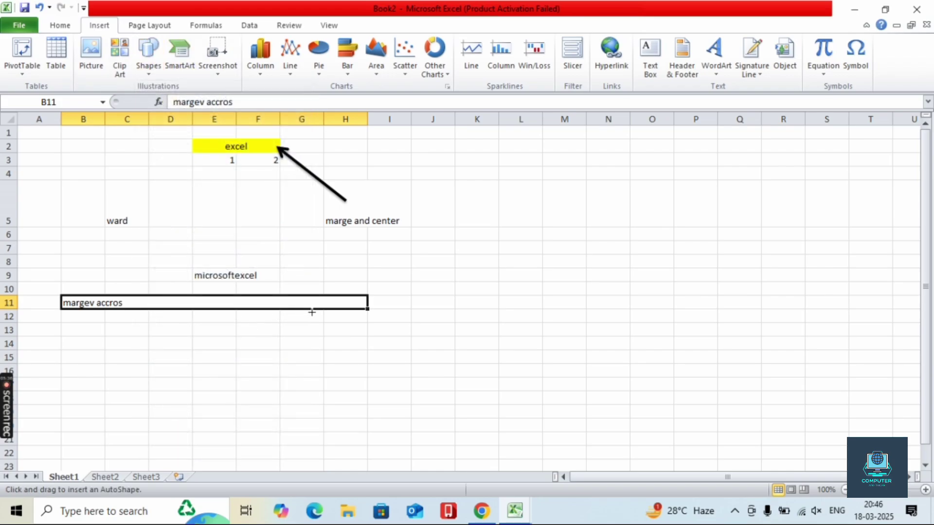
drag(494, 335, 350, 304)
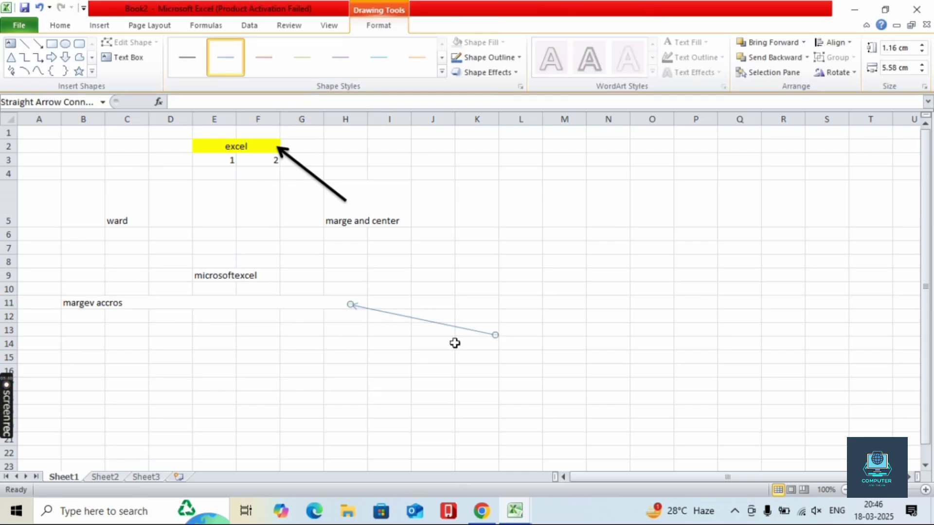
click(442, 72)
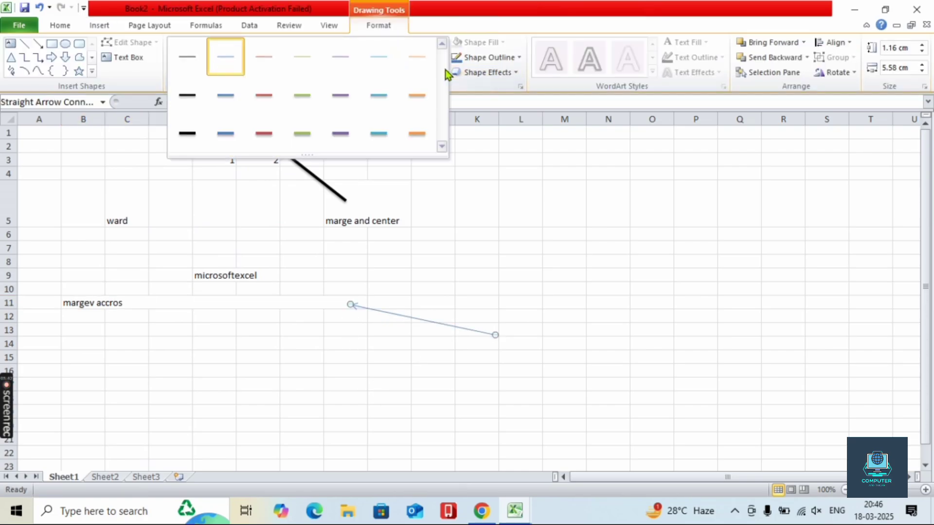
click(187, 136)
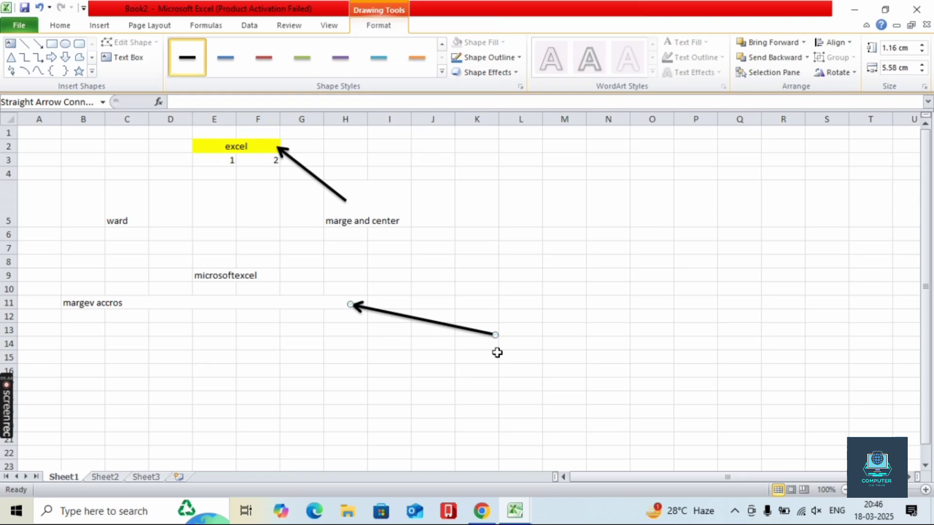
- Label L14 'marge accrose' and autofit column L to it
click(520, 343)
text(marge accrose)
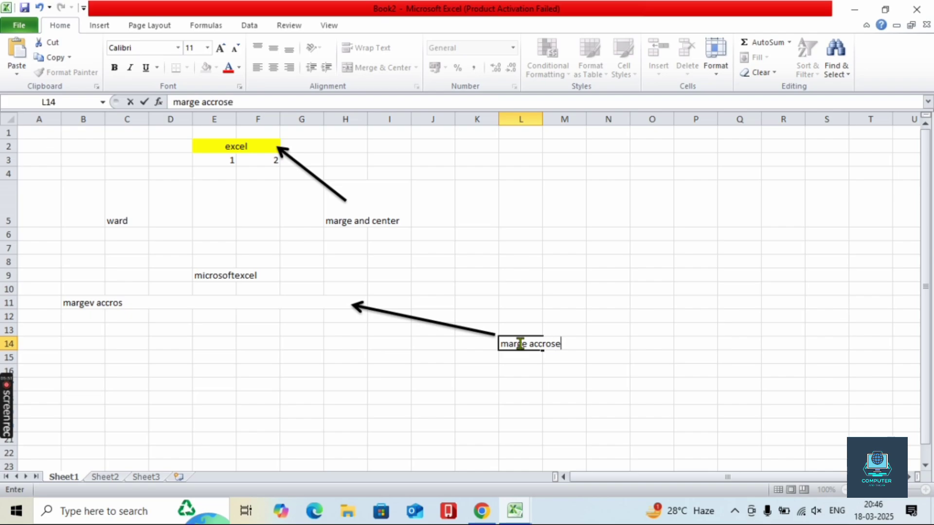
click(531, 413)
click(524, 347)
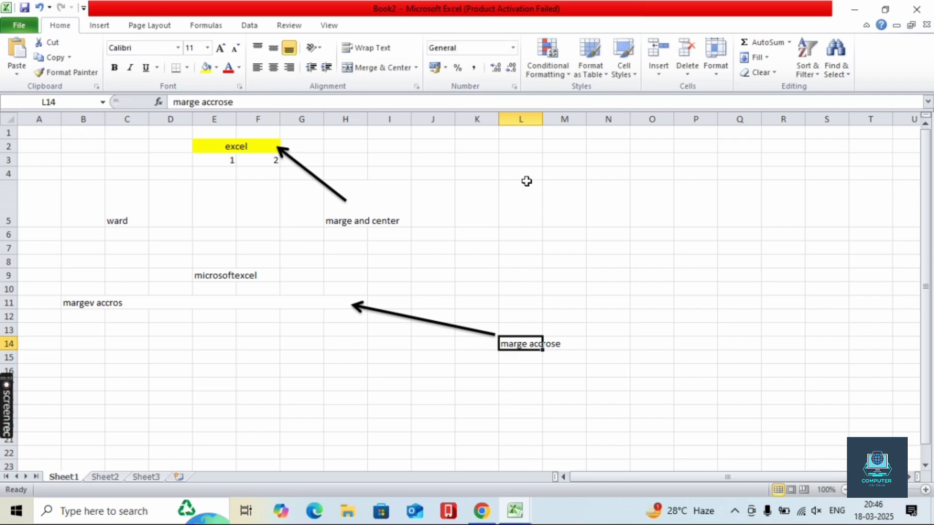
double_click(542, 119)
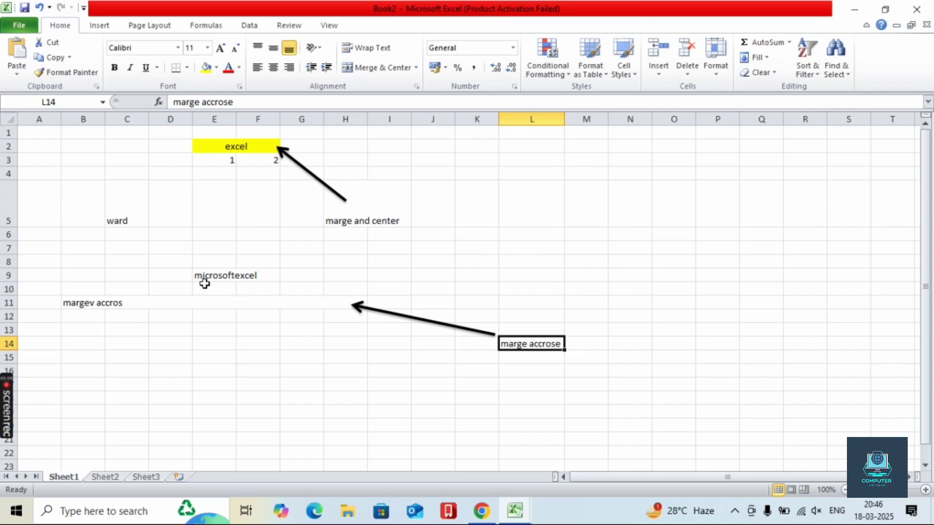
- Fill the merged 'margev accros' cell B11:H11 yellow
click(207, 309)
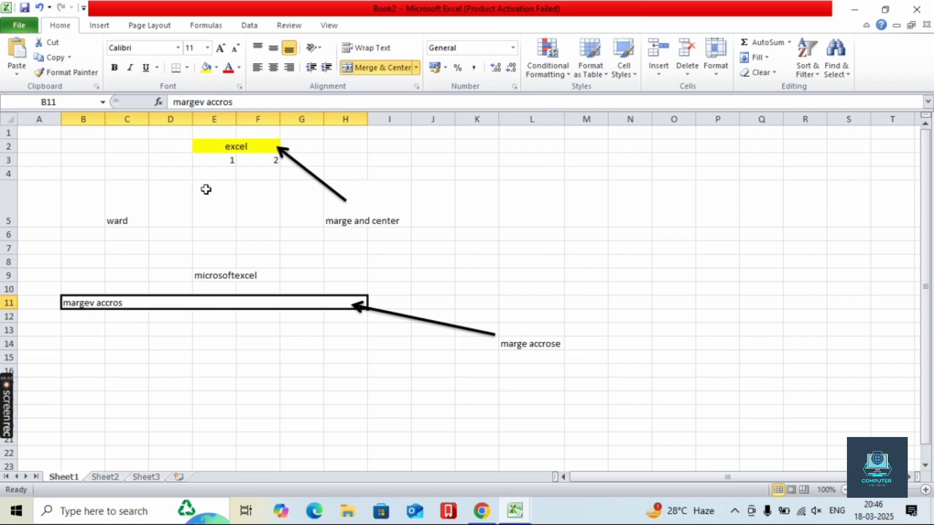
click(206, 67)
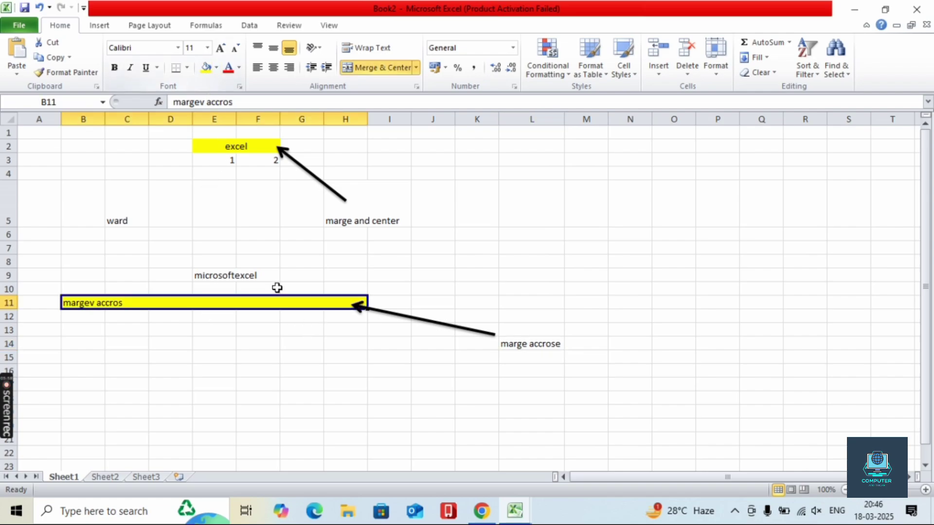
click(643, 262)
- Autofit column H, then bold and middle-align the H5 and L14 labels
click(363, 223)
click(398, 220)
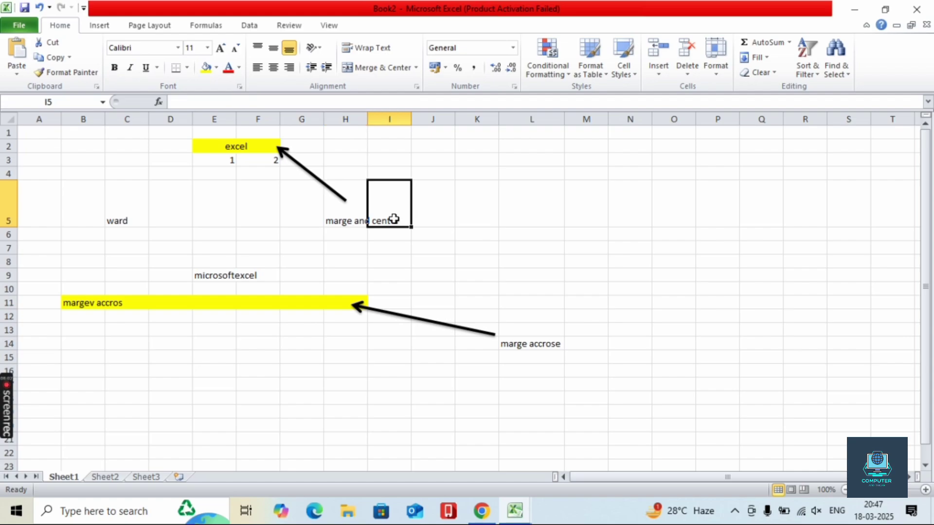
double_click(367, 116)
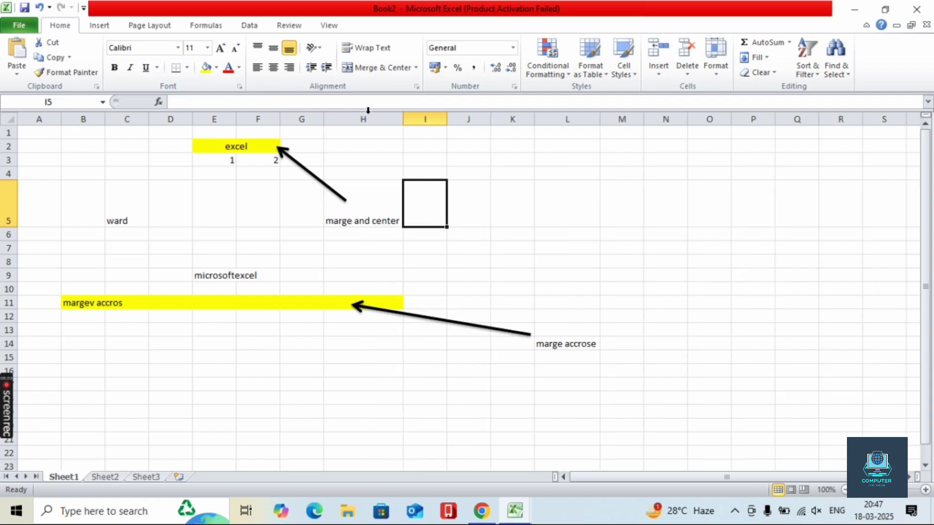
click(367, 206)
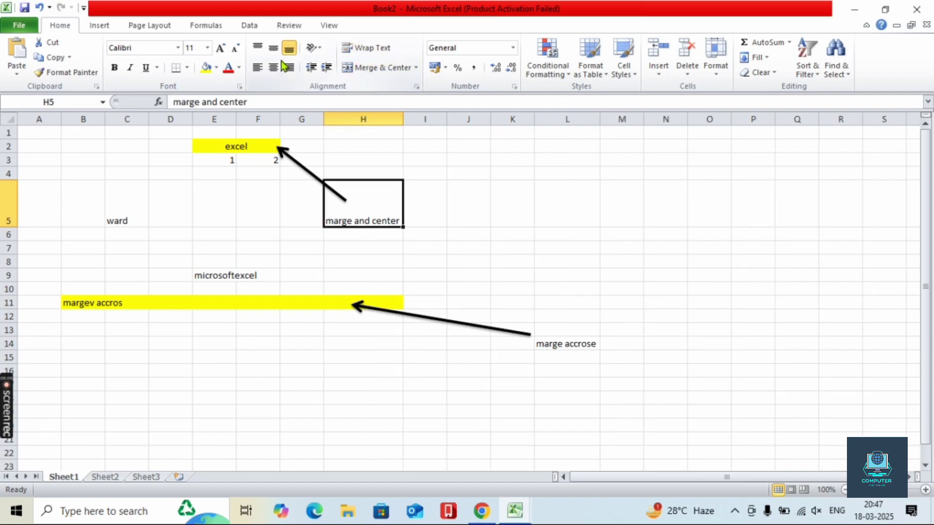
click(115, 67)
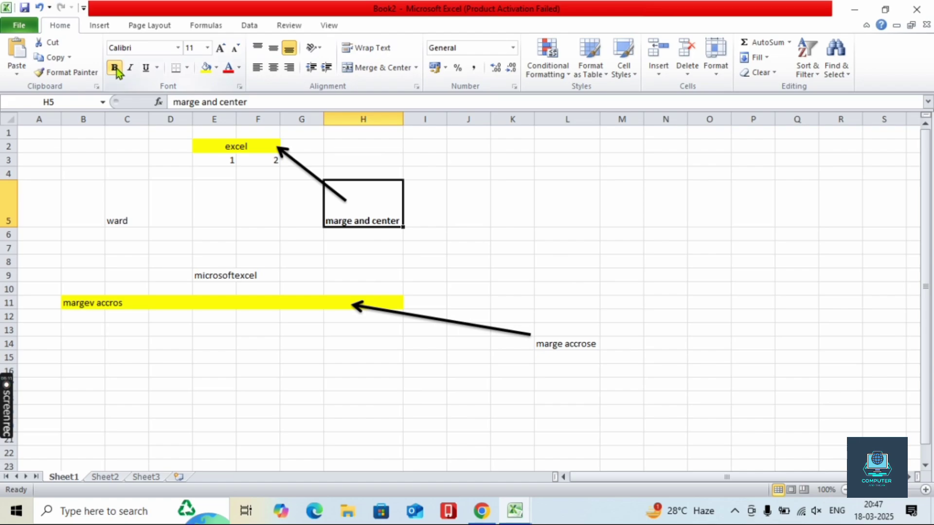
click(274, 47)
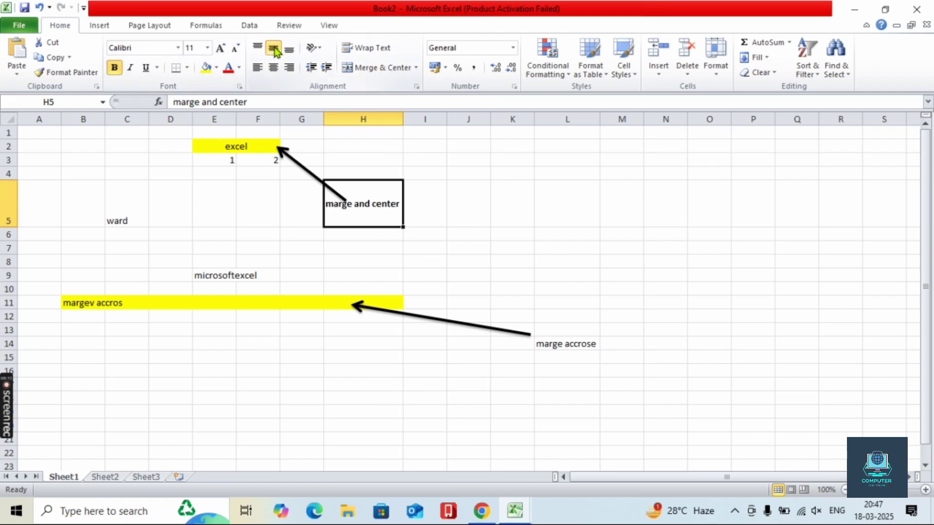
click(578, 351)
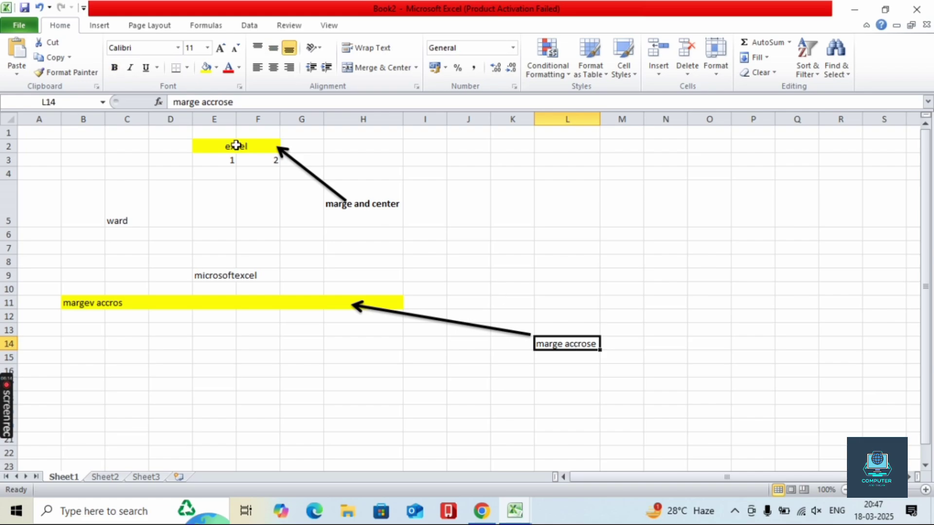
click(115, 69)
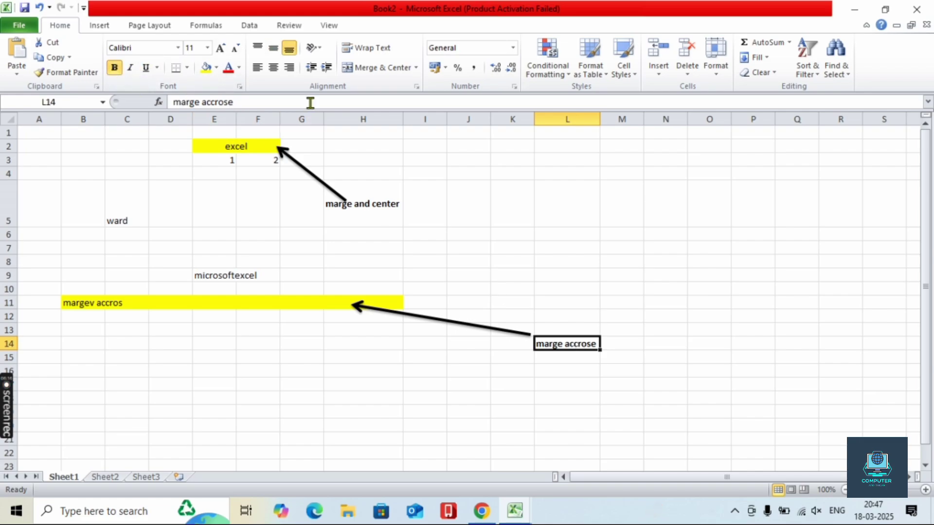
click(270, 51)
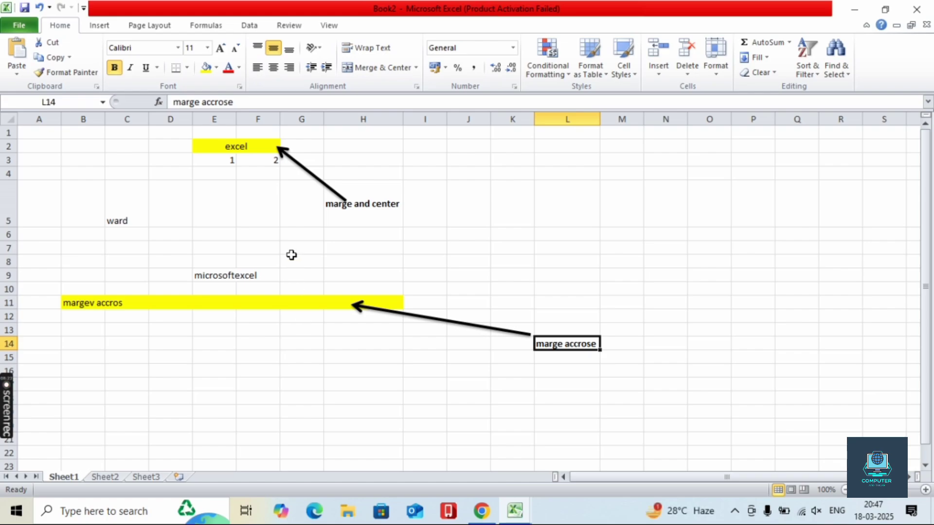
- Try merging I6:L11 into one cell, then split it back
click(416, 67)
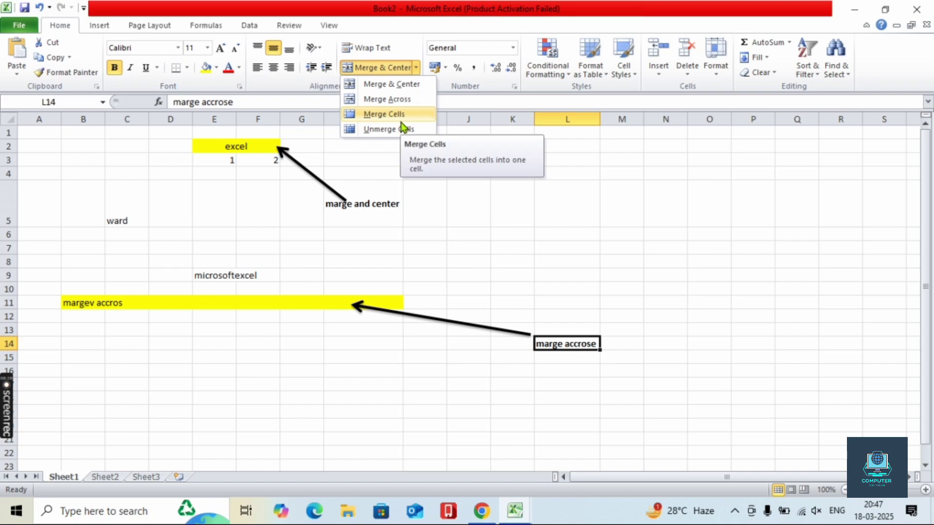
click(490, 242)
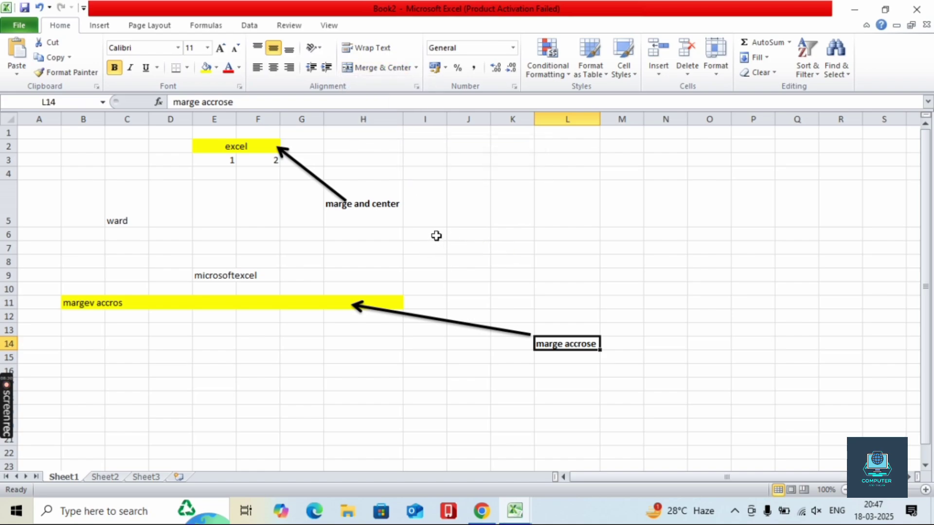
drag(427, 234, 583, 299)
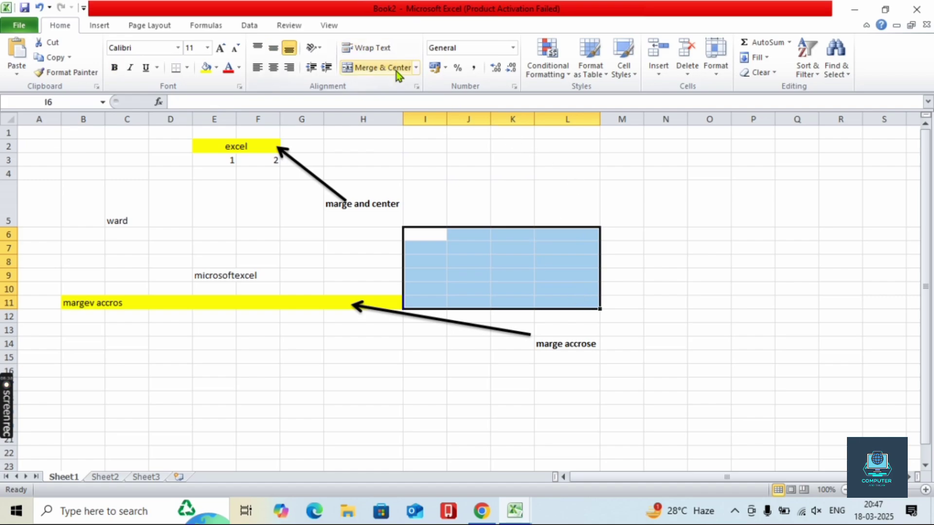
click(416, 68)
click(409, 113)
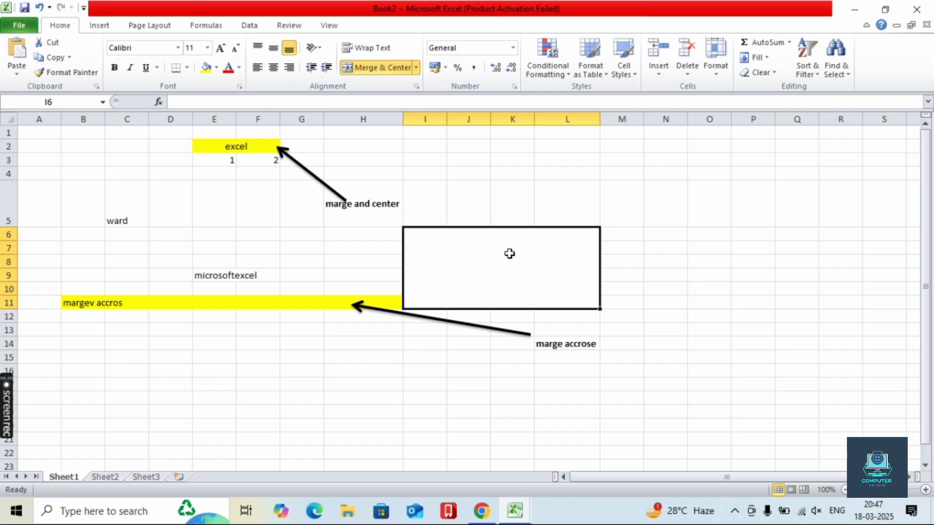
click(411, 68)
- Merge and center the range I7:L11 into a single cell
click(493, 301)
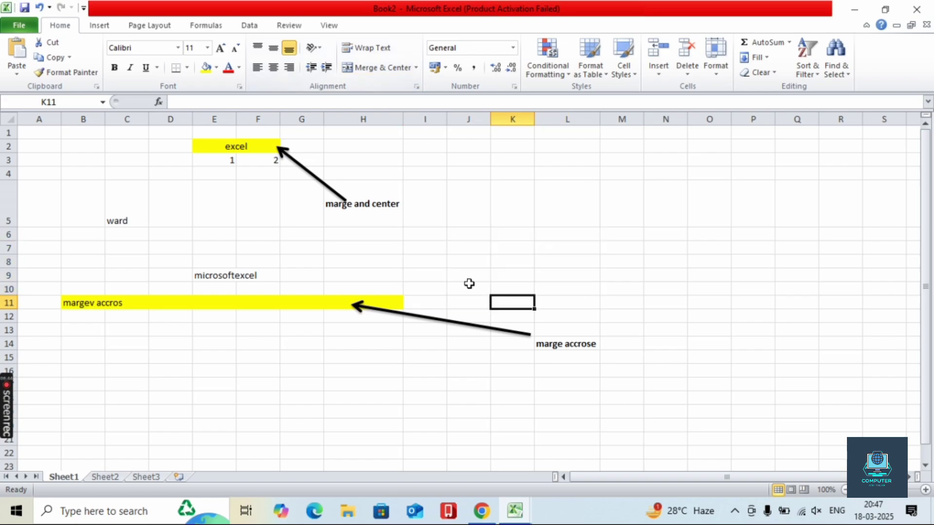
drag(438, 249, 574, 306)
click(394, 71)
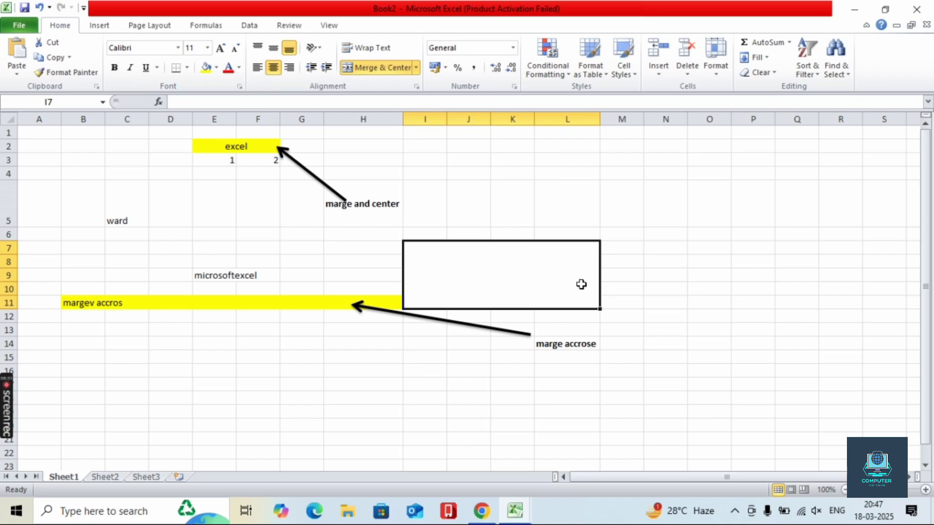
click(309, 171)
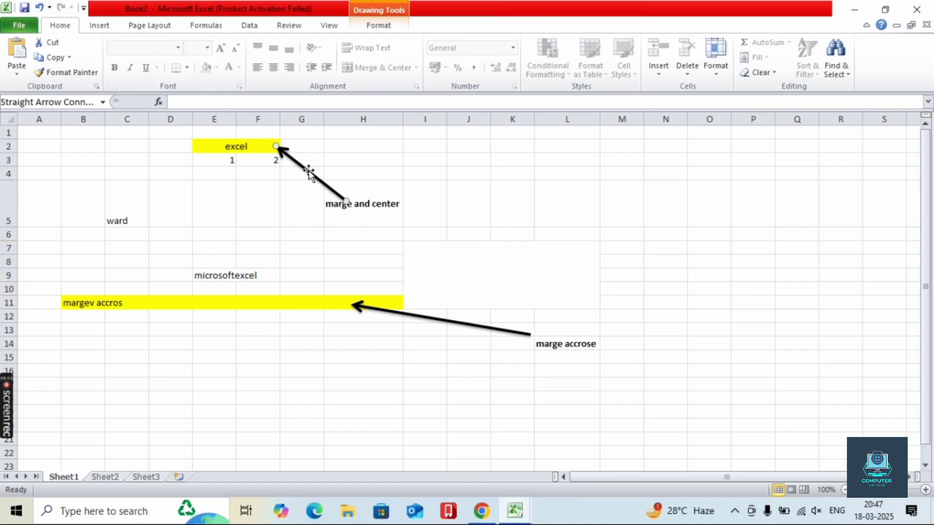
- Copy the arrow to point at merged block I7:L11 and enter 'marge cell' there
ctrl+drag(313, 177, 644, 317)
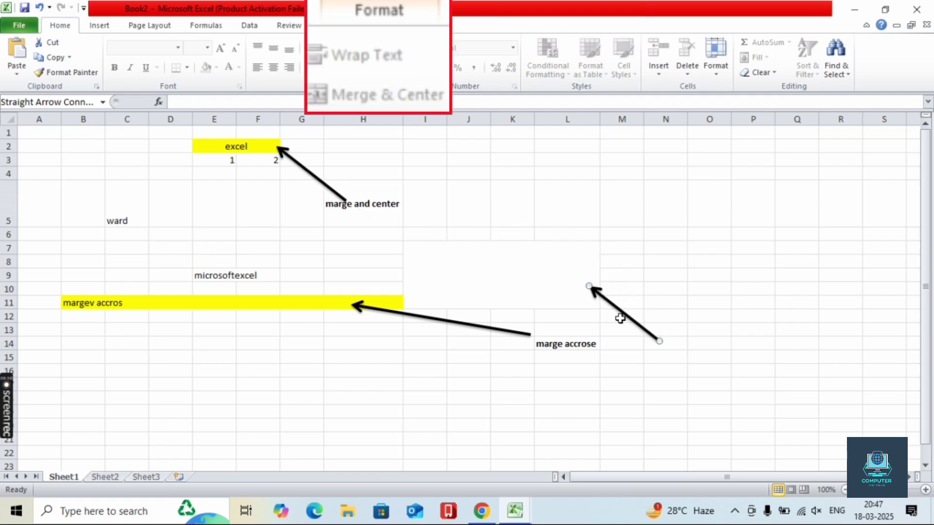
click(541, 291)
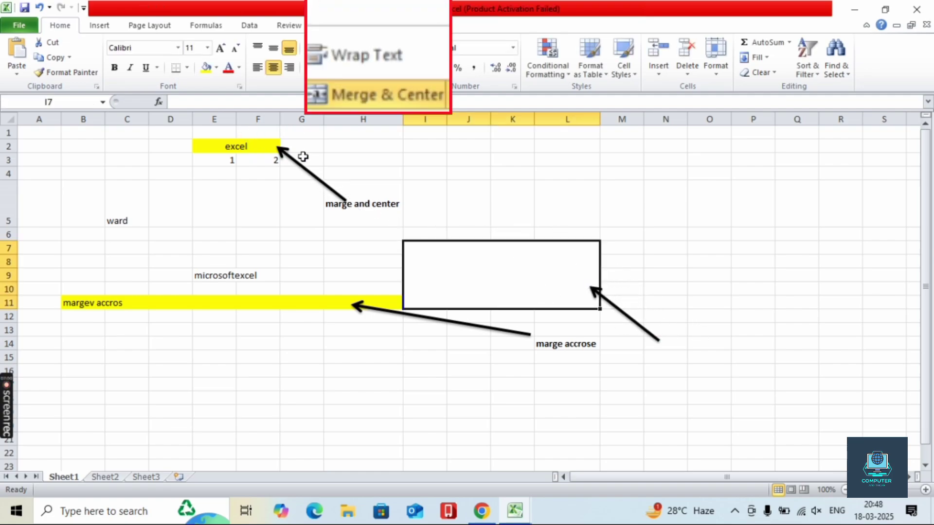
text(ma)
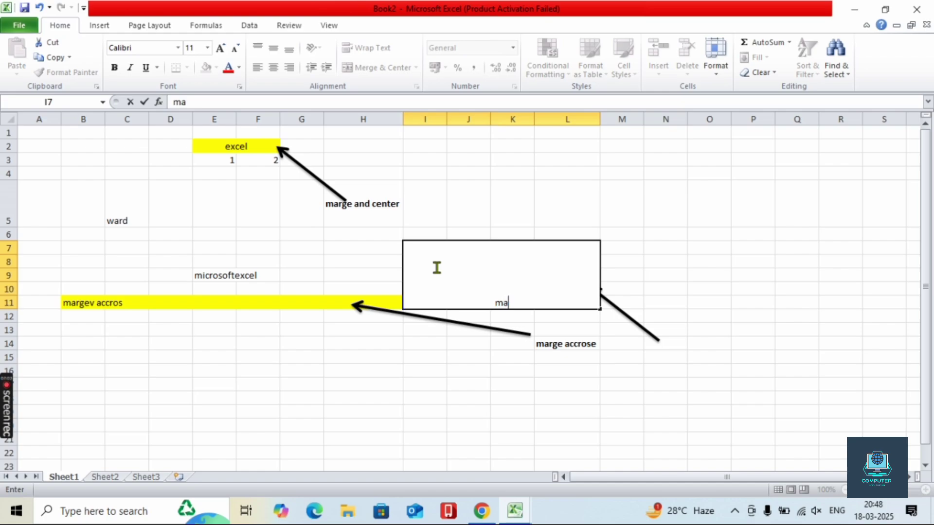
text(rge cell)
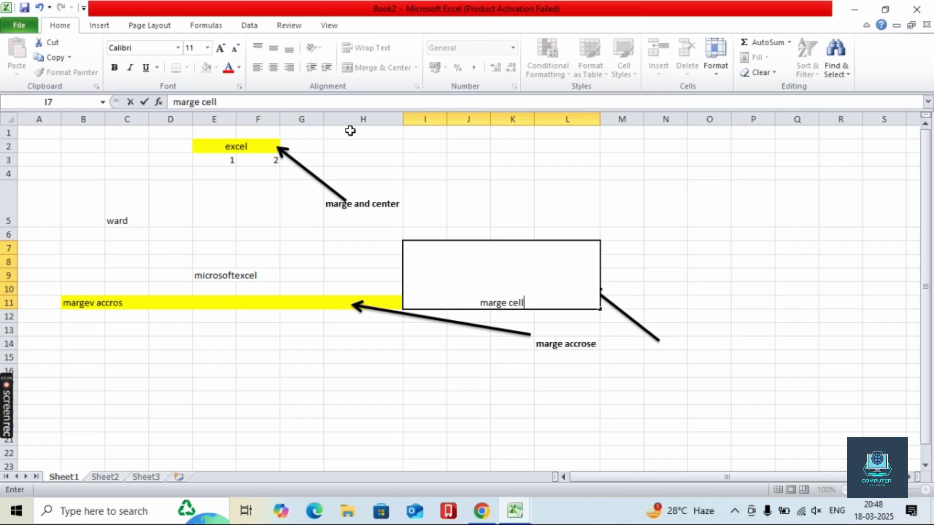
click(449, 385)
- Format 'marge cell' middle-aligned, bold 18-point, on a yellow fill
click(455, 298)
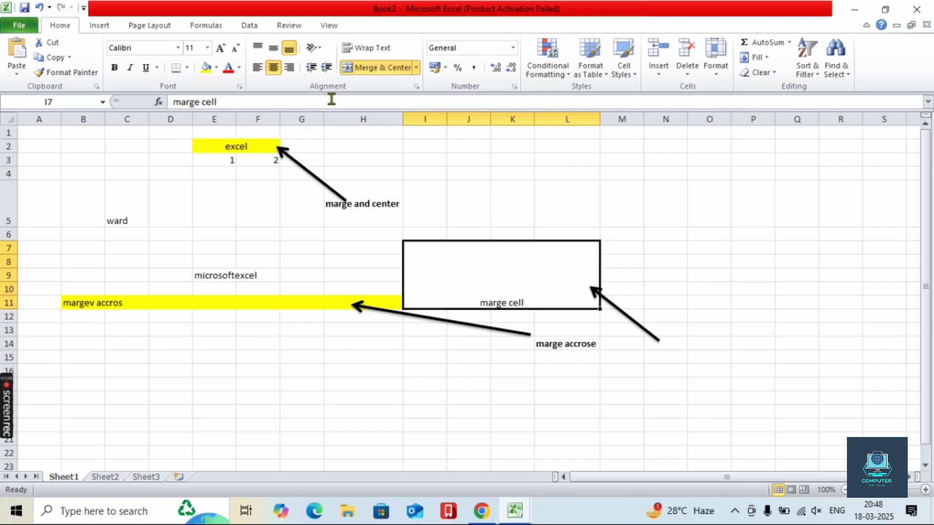
click(274, 48)
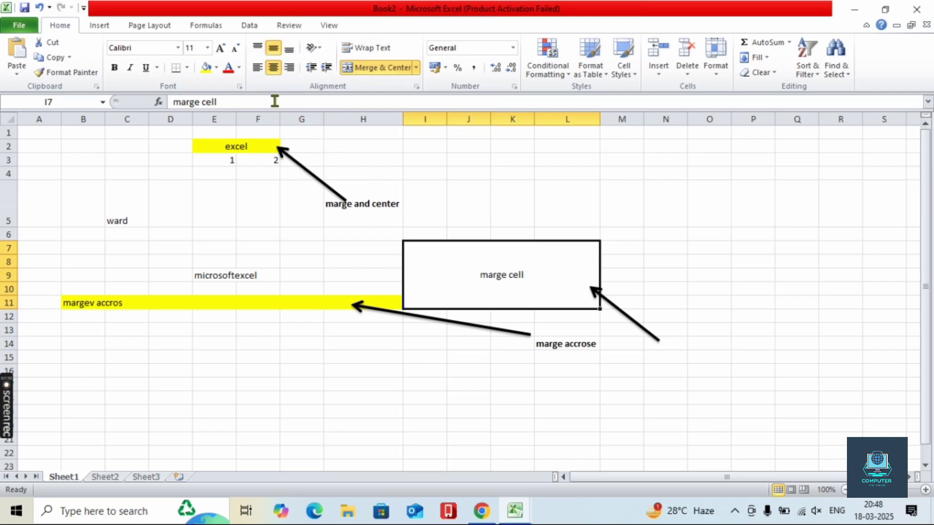
click(221, 47)
click(221, 47)
click(221, 48)
click(221, 48)
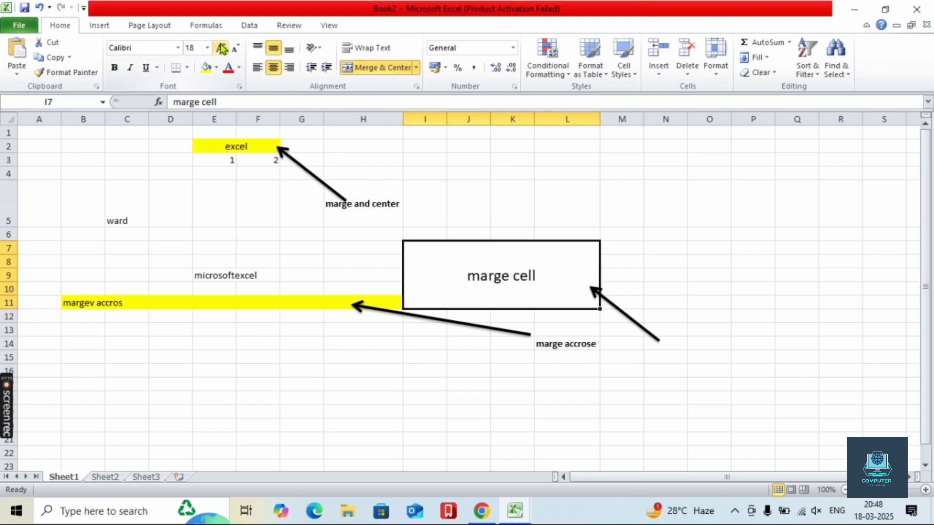
click(115, 67)
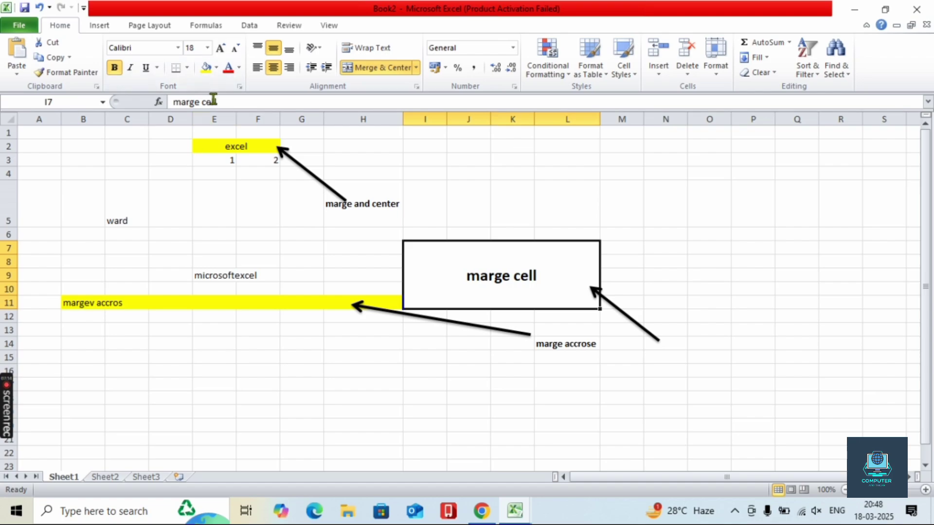
click(206, 67)
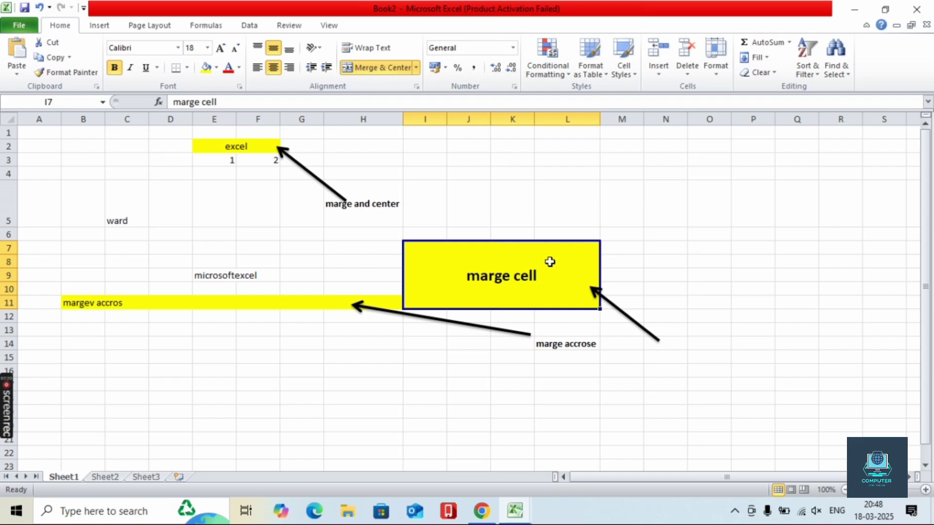
click(266, 147)
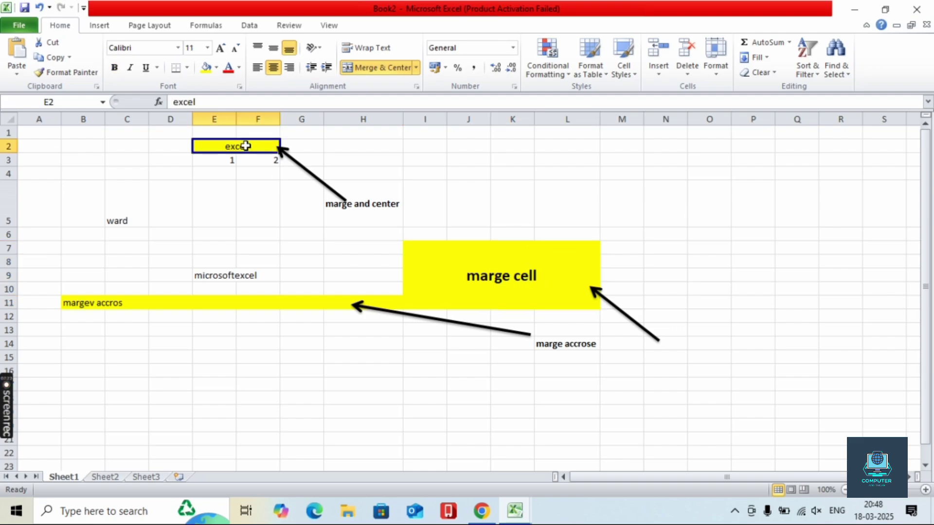
- Append a person's name followed by 'and' to the 'margev accros' text in B11
click(136, 302)
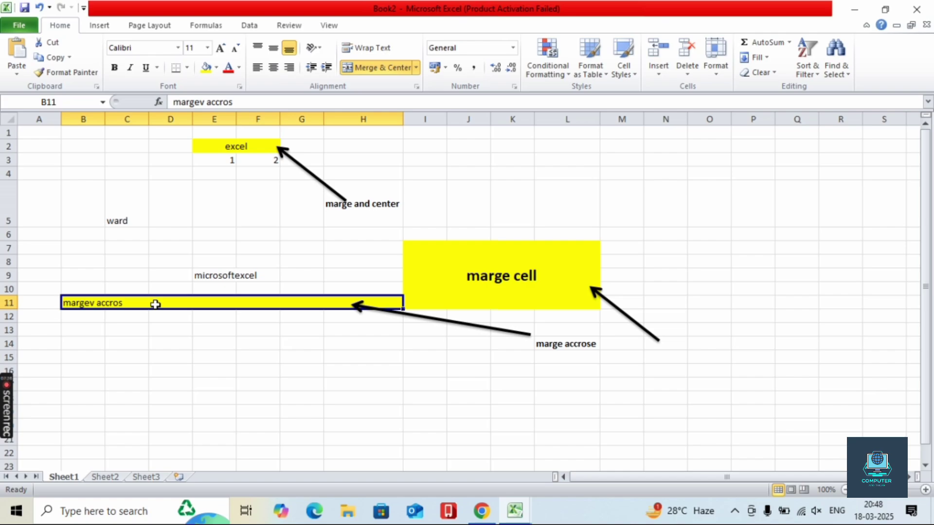
double_click(141, 302)
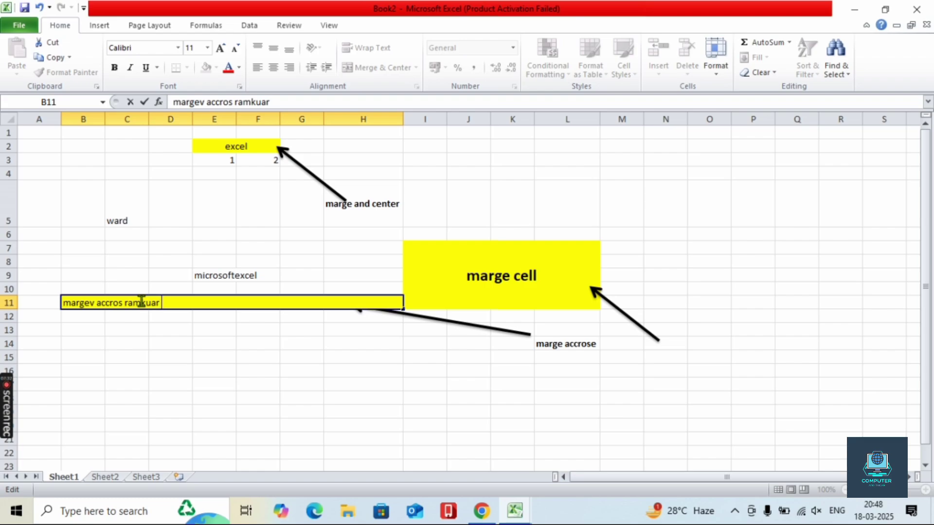
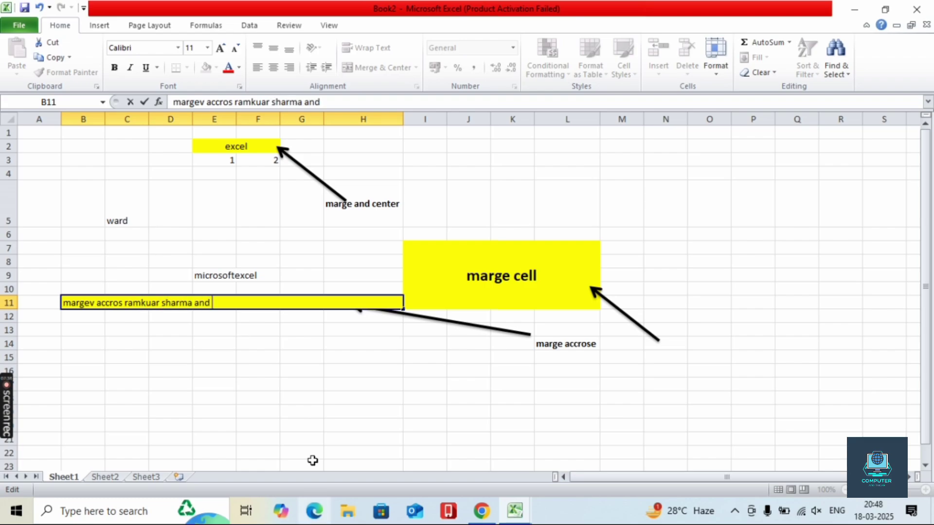
click(305, 426)
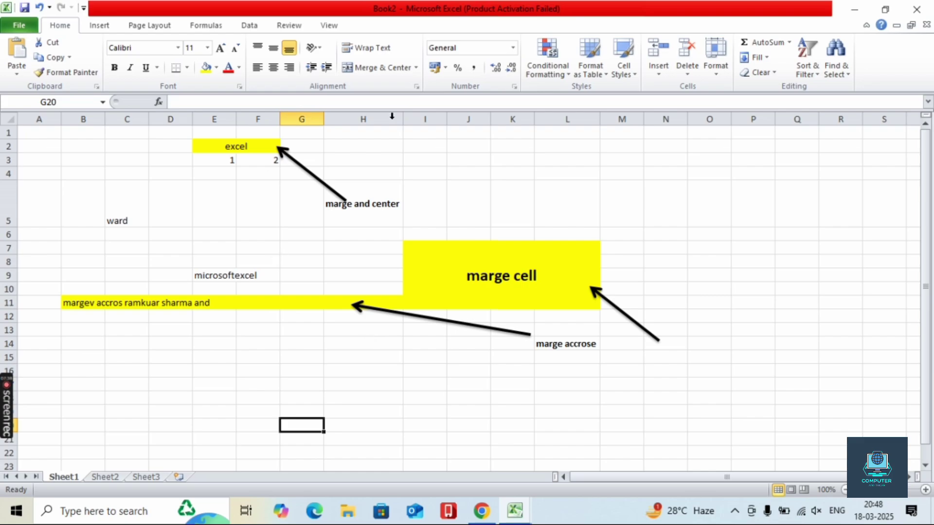
- Unmerge the 'marge cell' block I7:L11 into separate cells
click(417, 68)
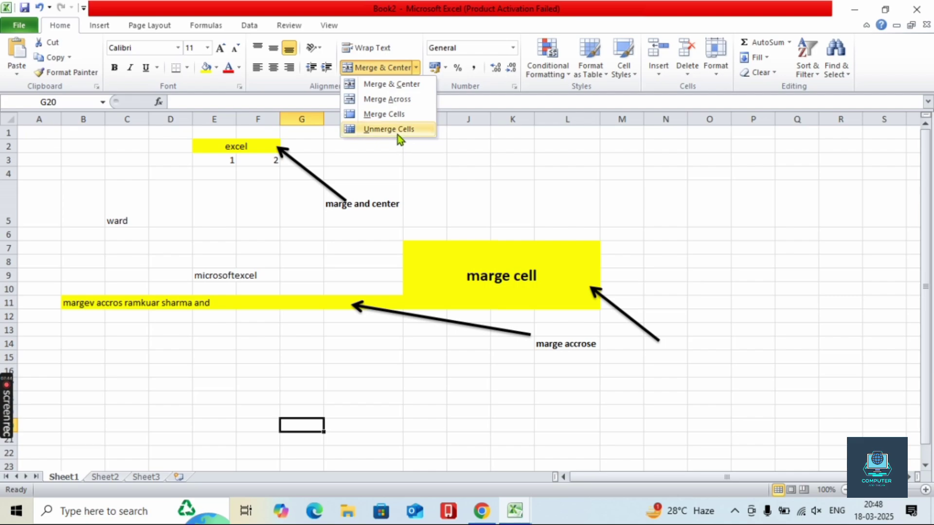
click(471, 284)
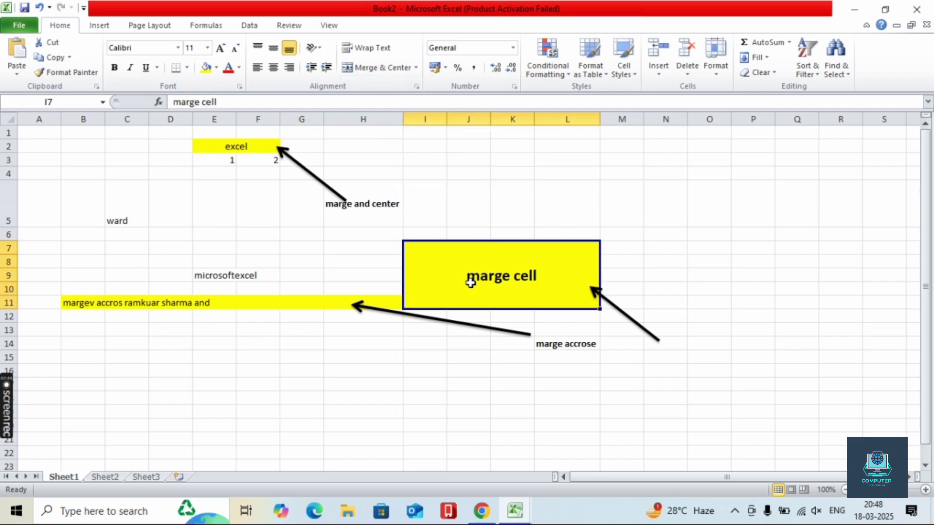
click(416, 67)
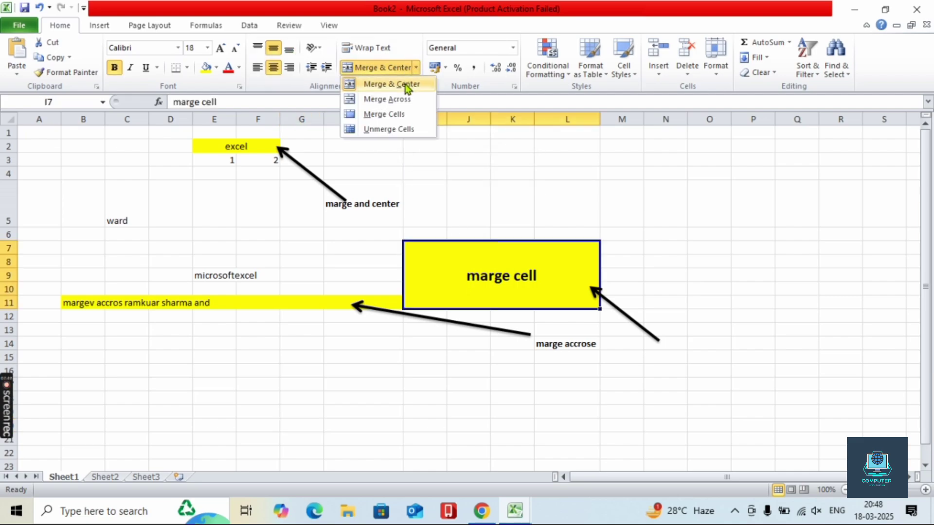
click(392, 129)
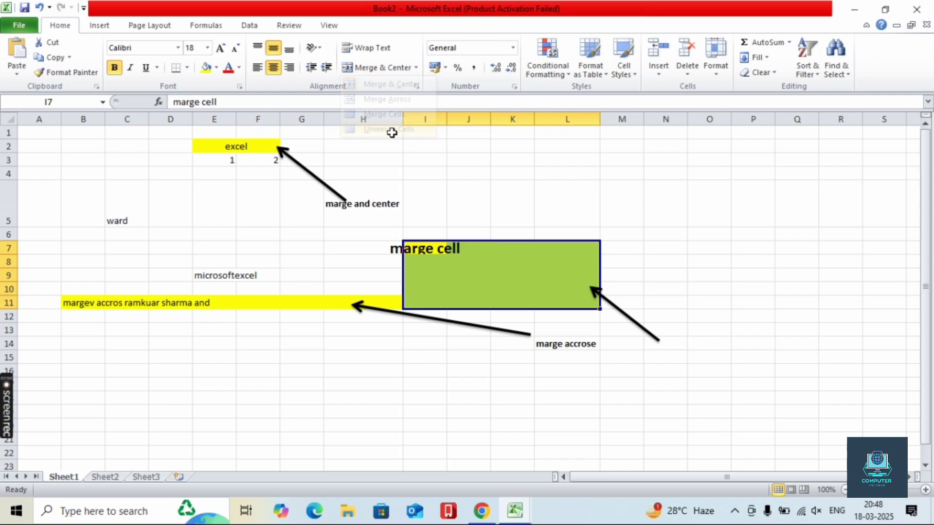
click(421, 276)
- Set No Fill on I7:L11, leaving the merge and number format options unchanged
drag(417, 245, 598, 303)
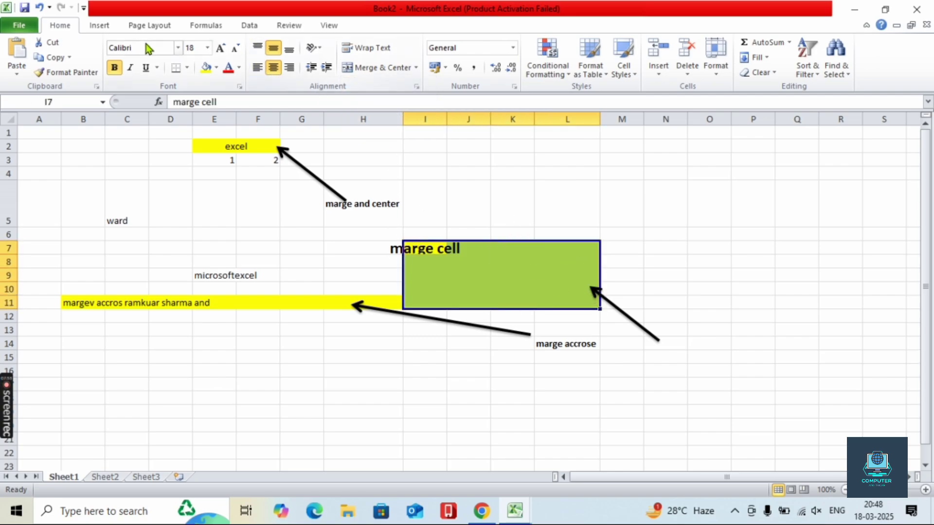
click(216, 68)
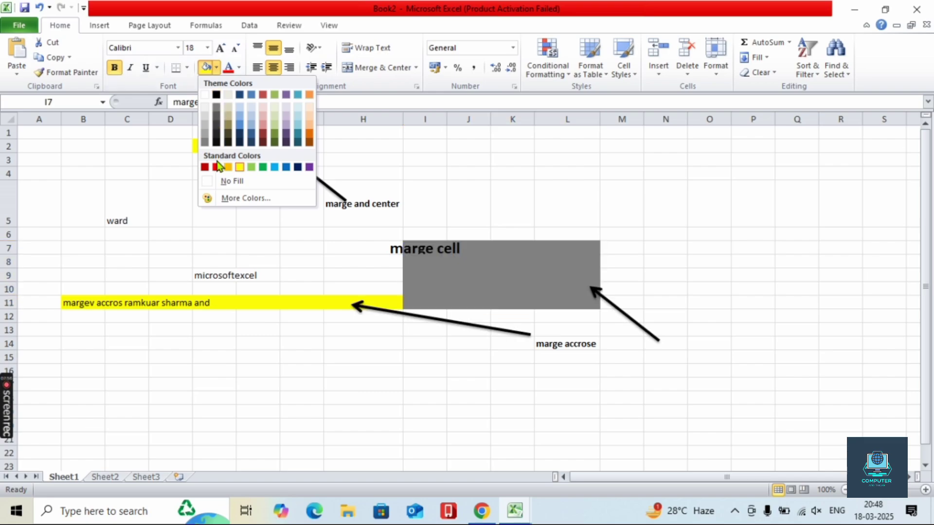
click(227, 182)
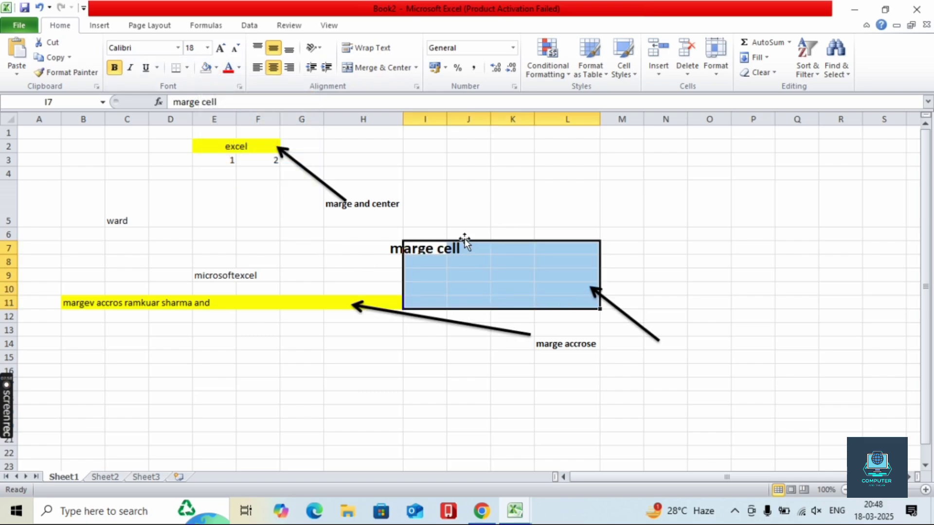
click(442, 261)
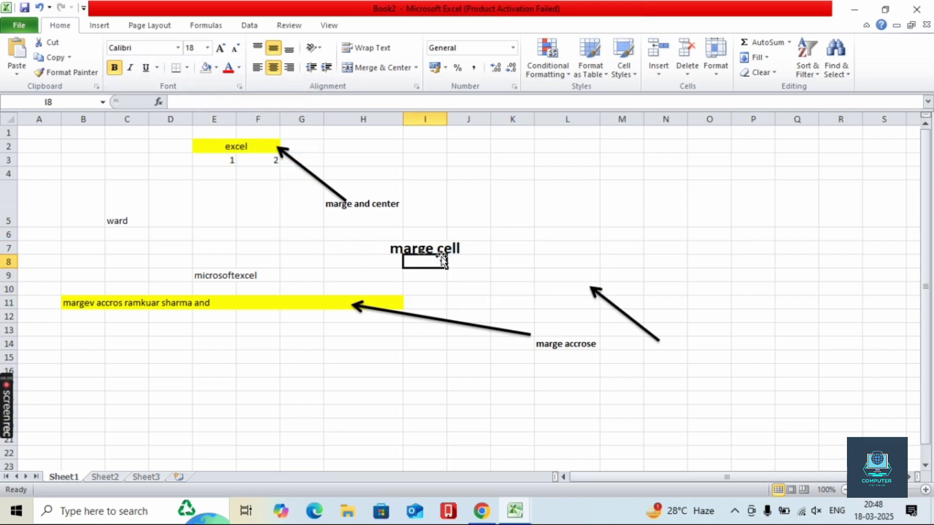
click(416, 67)
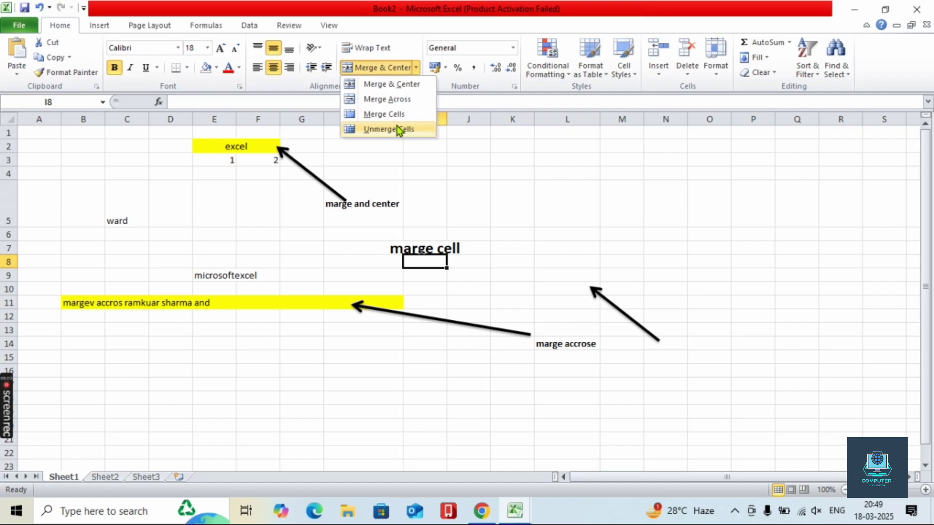
click(313, 140)
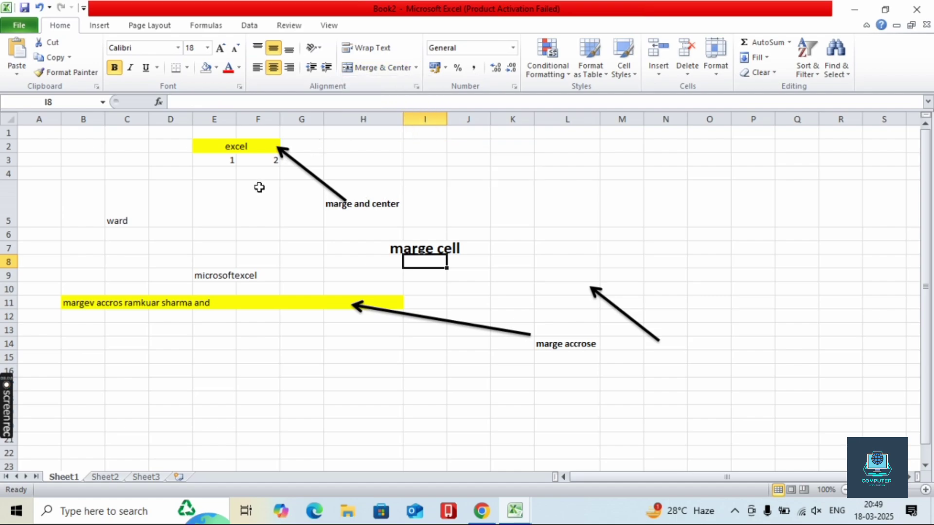
click(512, 49)
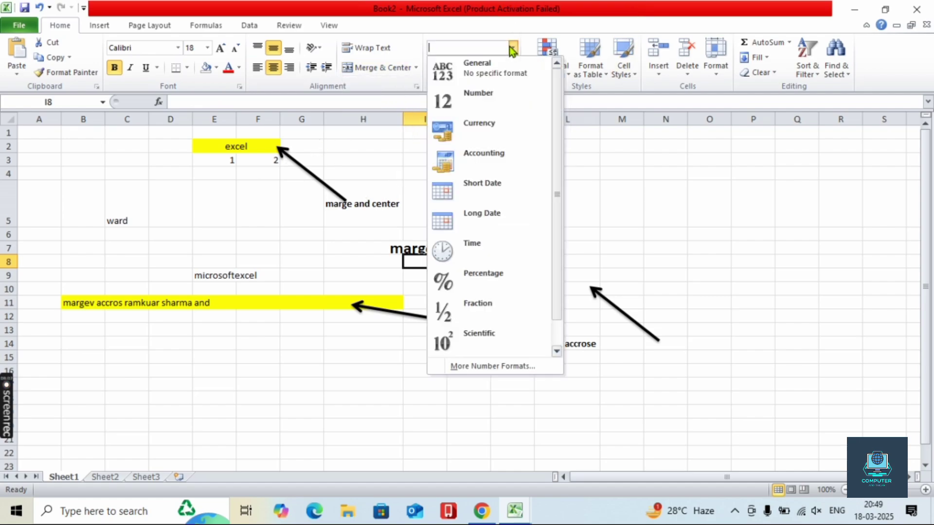
click(631, 229)
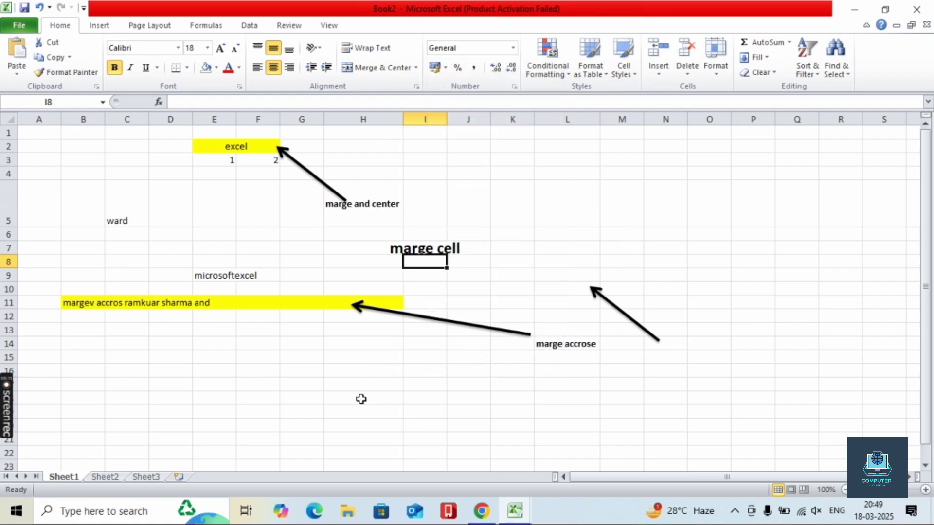
click(510, 404)
click(352, 381)
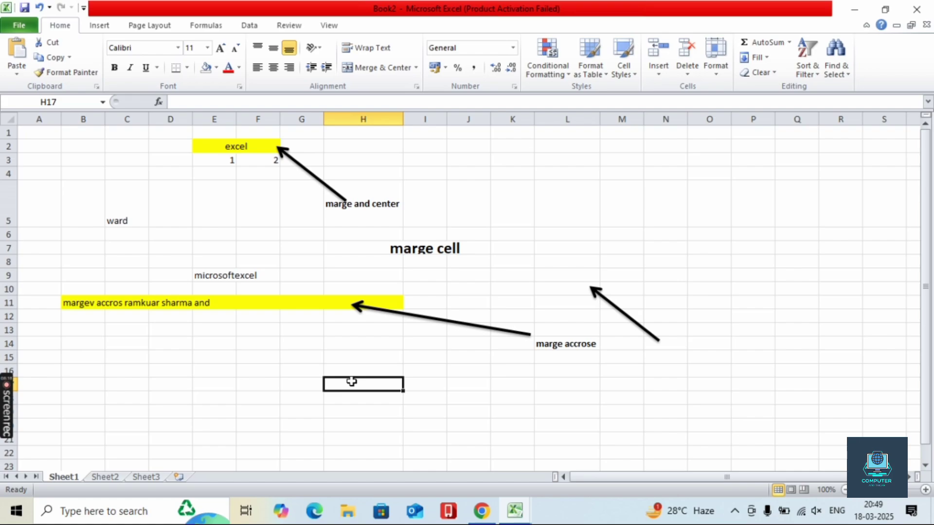
click(513, 48)
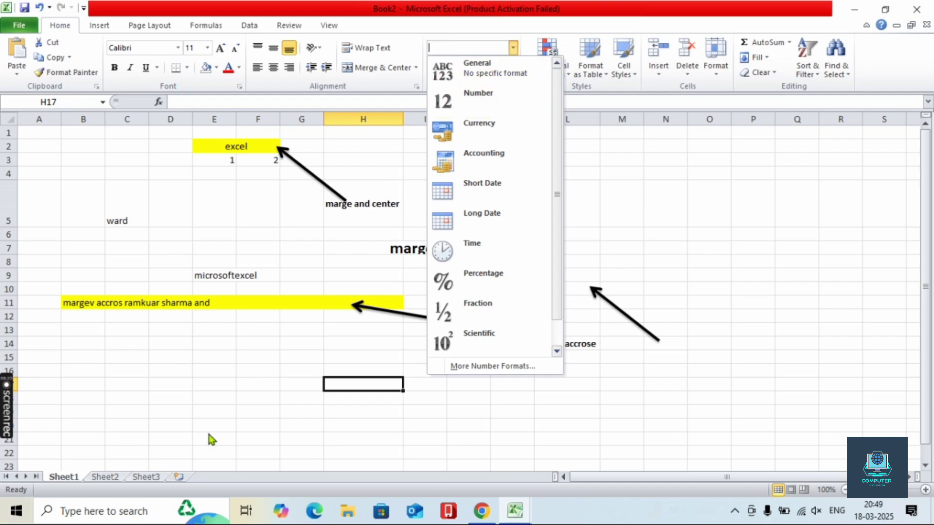
click(362, 382)
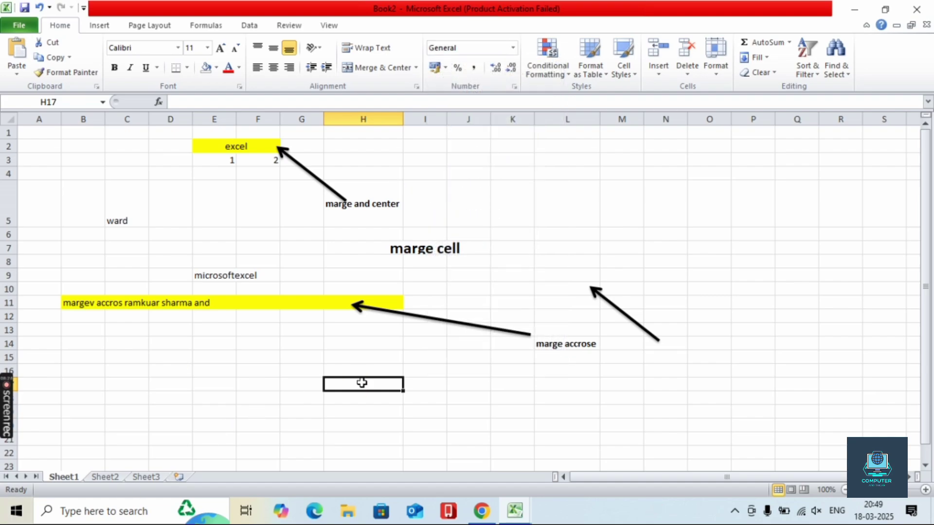
text(54753487563475634785345636)
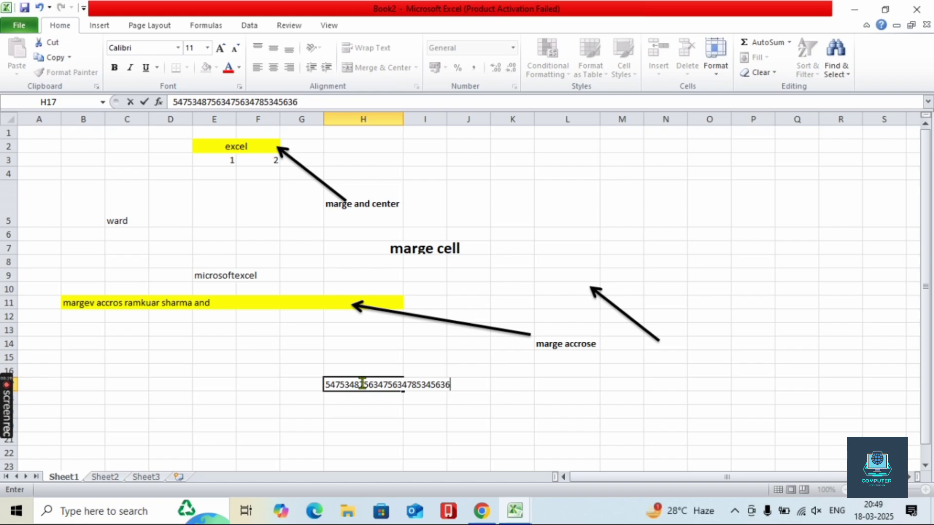
text(654387543536)
click(558, 452)
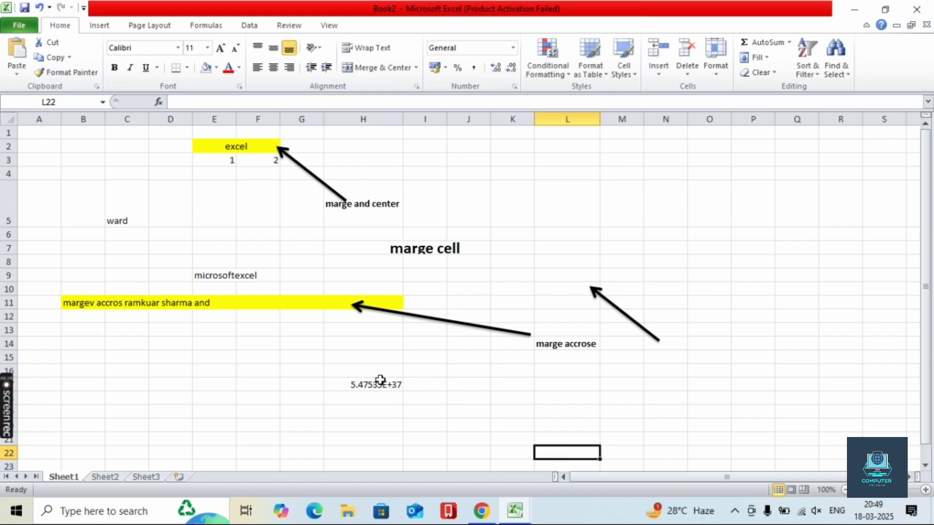
click(379, 384)
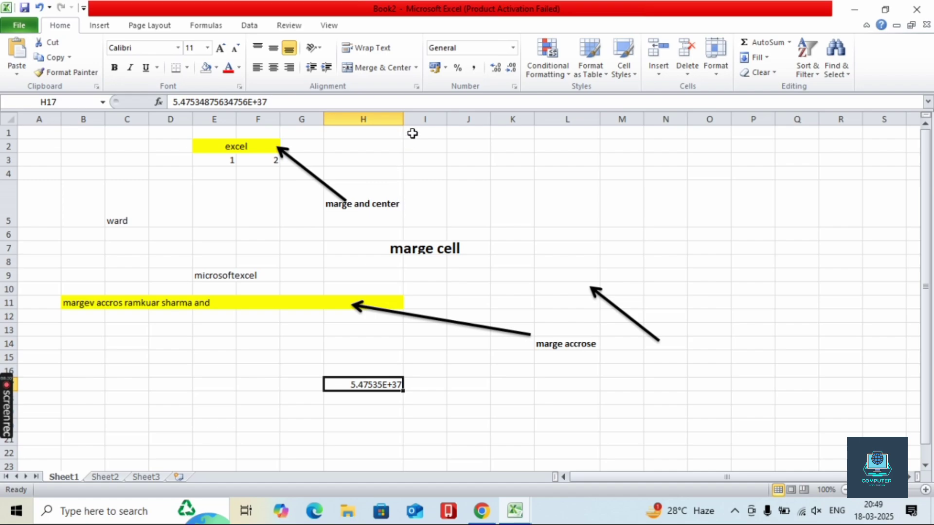
drag(404, 125, 402, 121)
key(Delete)
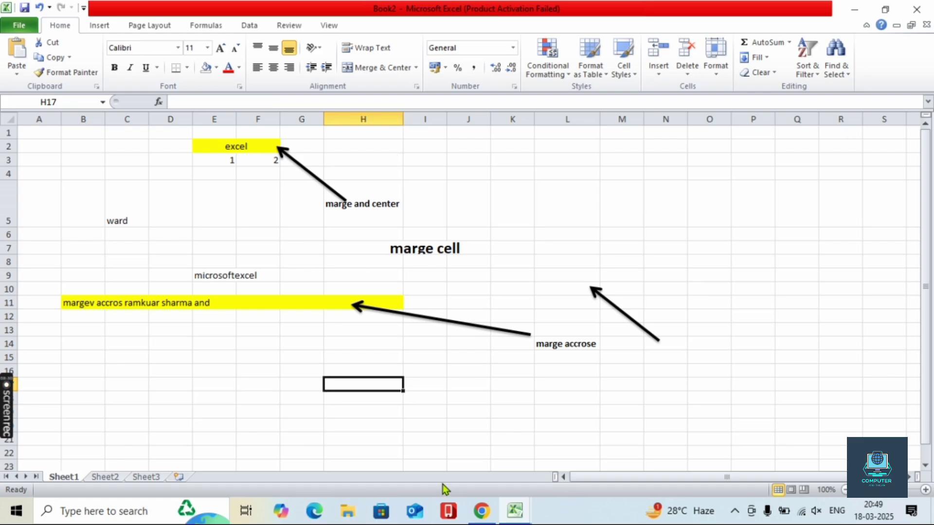
click(109, 478)
click(216, 263)
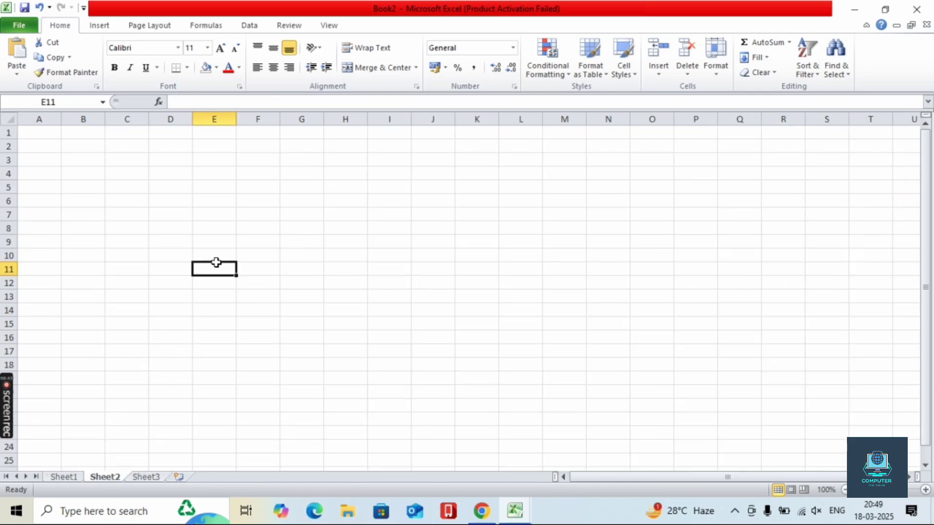
text(54573834)
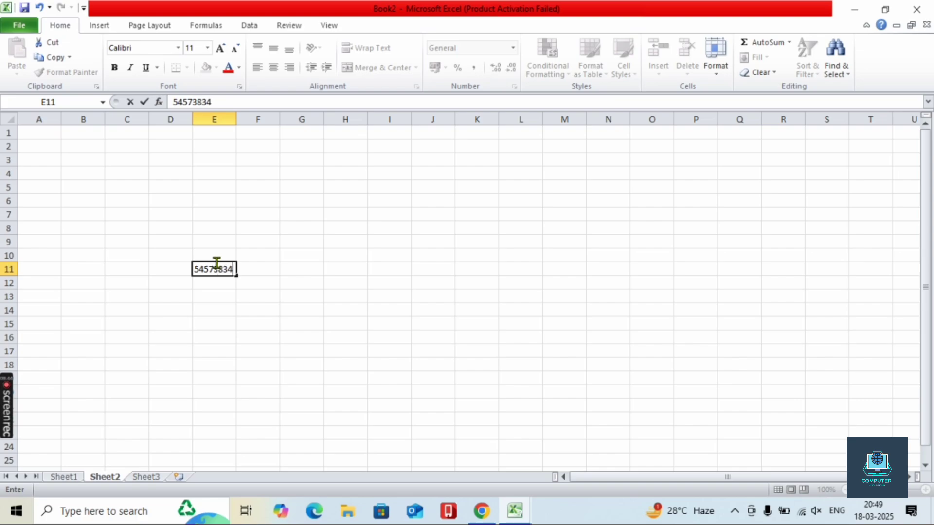
text(8358483385388548536)
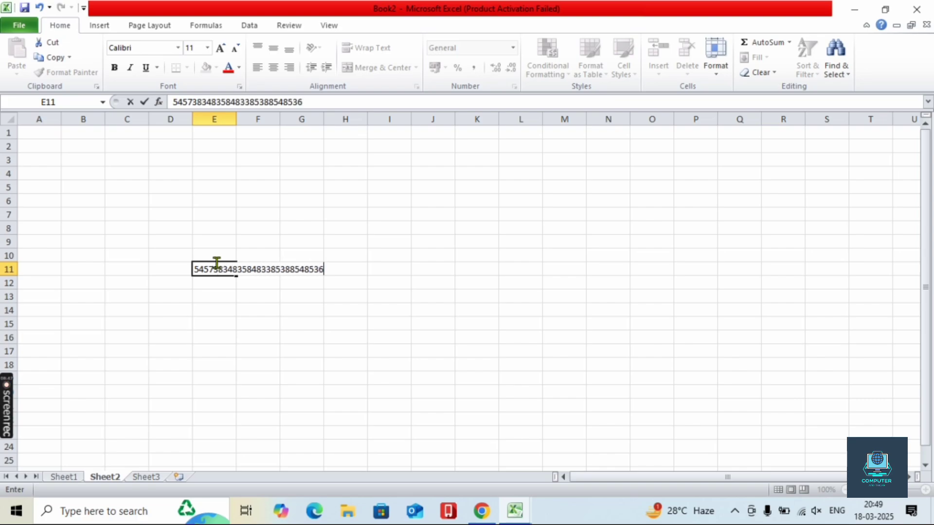
click(266, 361)
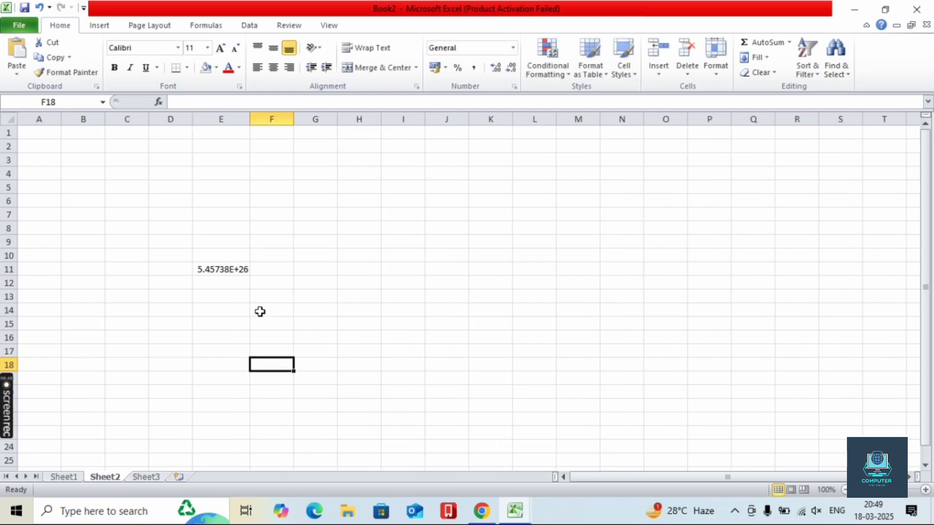
click(230, 267)
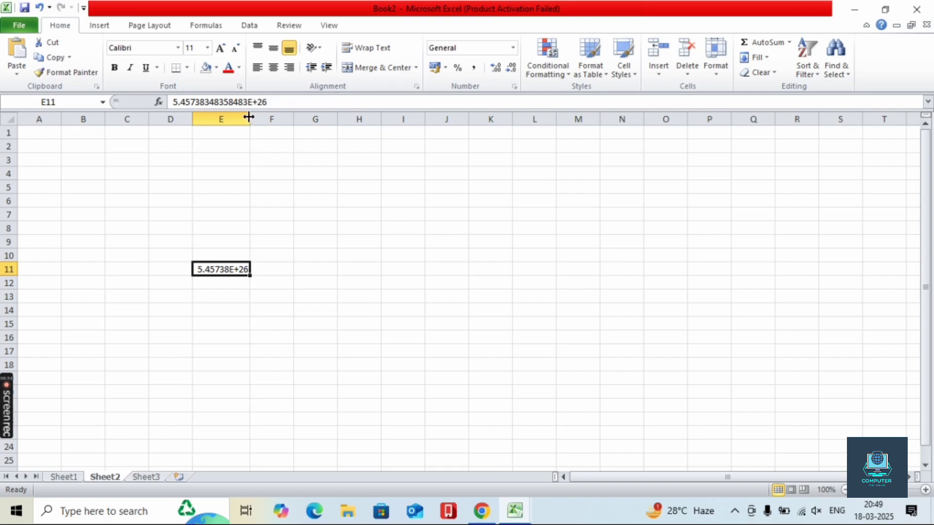
drag(248, 117, 348, 128)
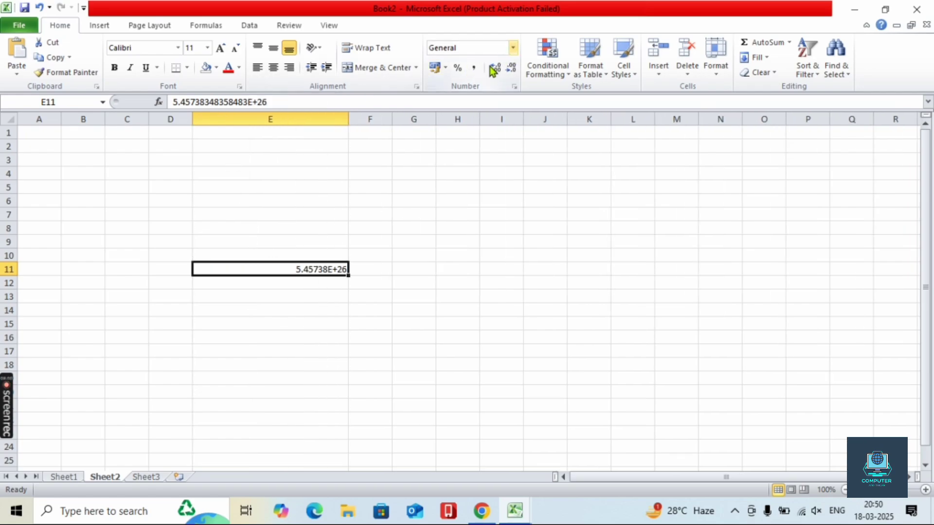
- Apply Number format to E11, showing 545738348358483000000000000.00, and inspect its raw value
click(515, 50)
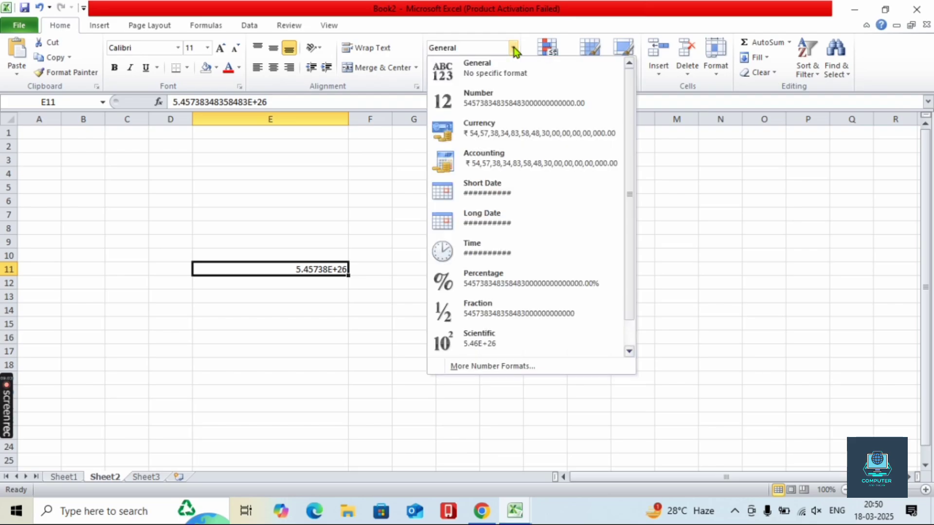
click(510, 98)
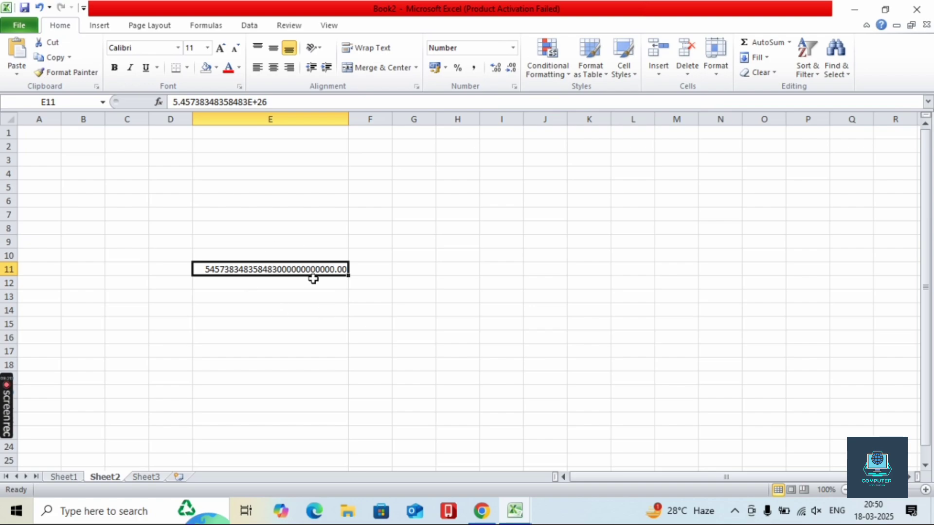
double_click(275, 269)
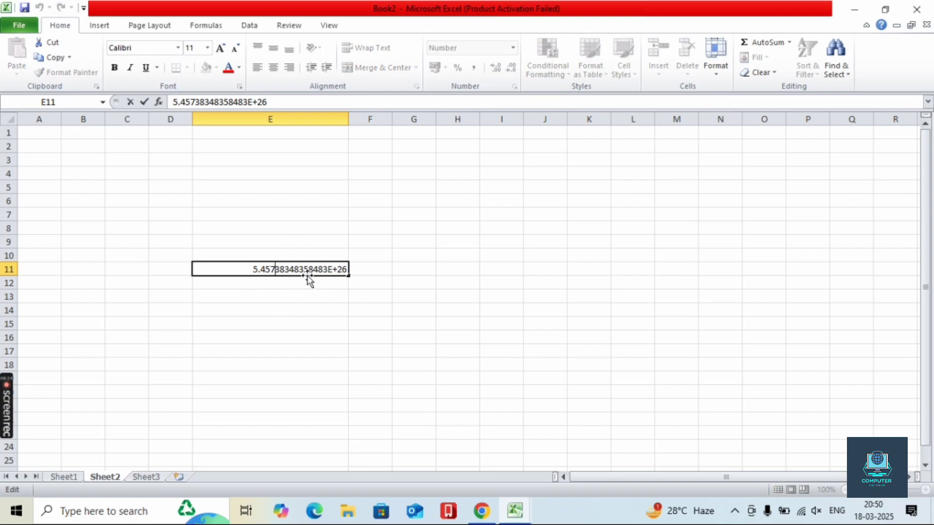
click(339, 319)
double_click(206, 269)
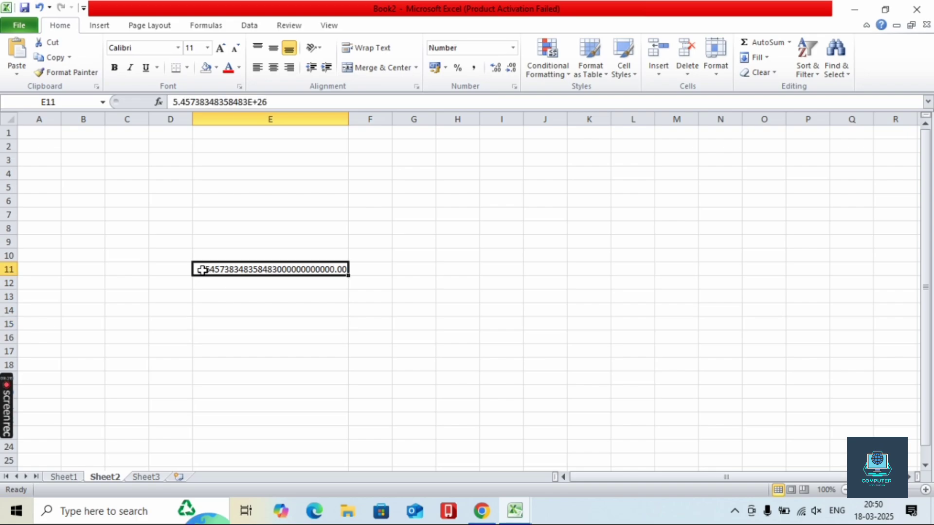
click(244, 294)
- Recheck E11's stored long value in the cell editor several times
click(228, 270)
double_click(257, 273)
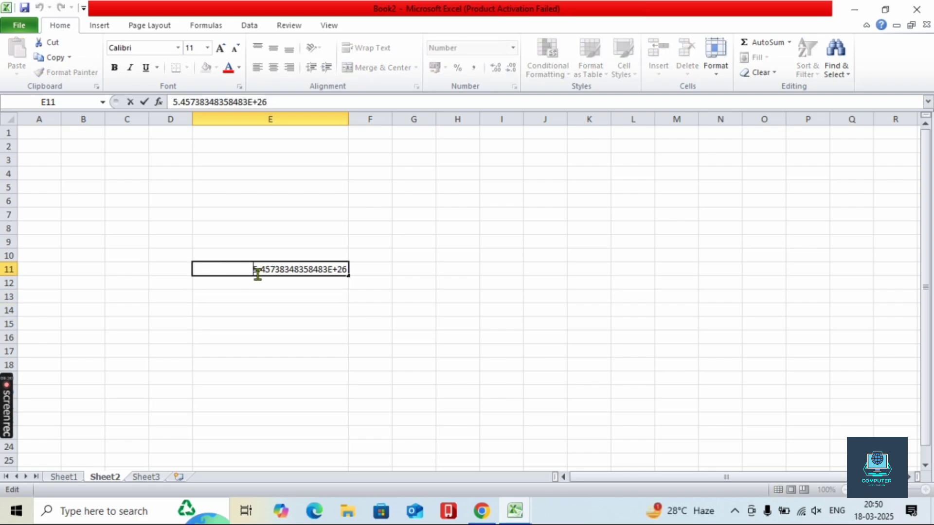
click(358, 312)
click(323, 267)
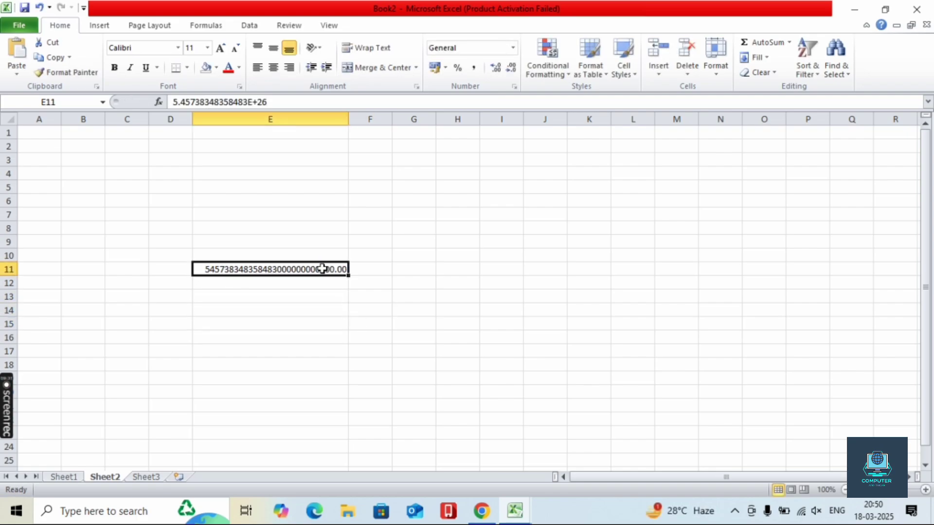
double_click(206, 269)
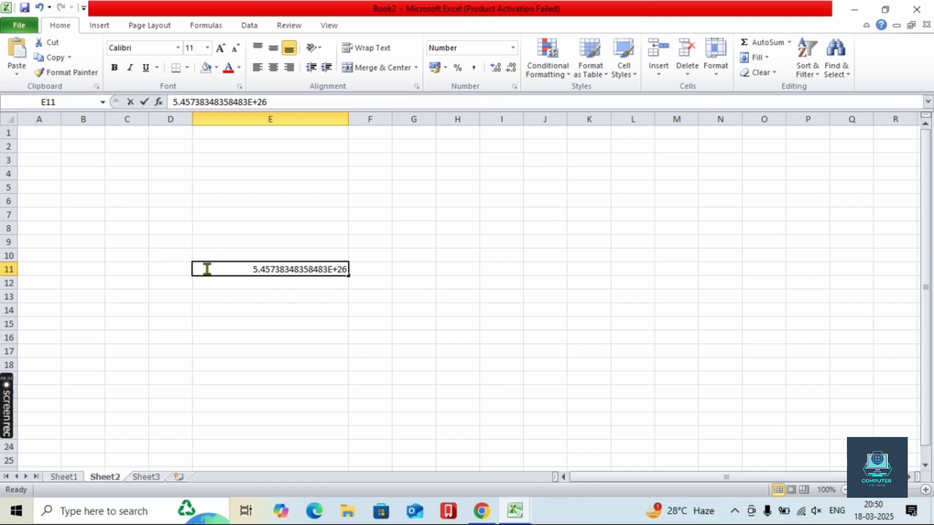
click(335, 307)
click(292, 266)
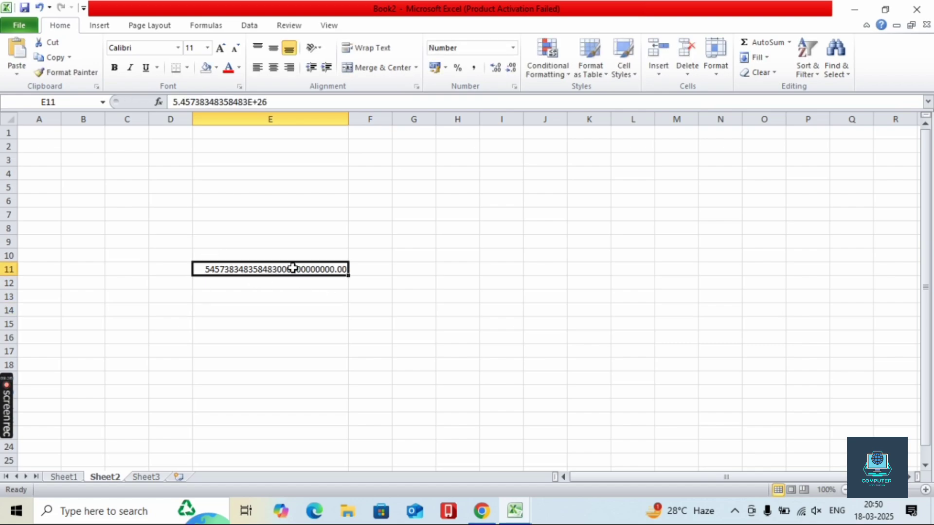
click(513, 47)
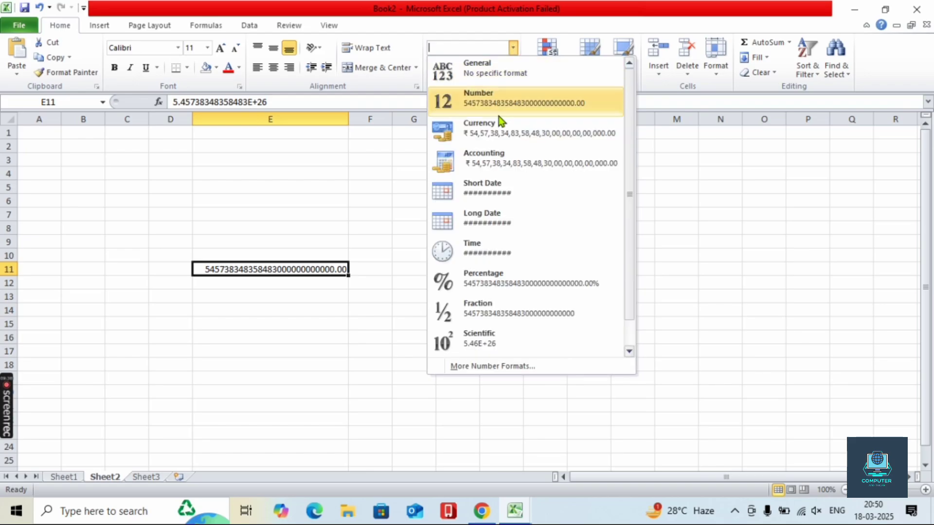
- Give E11 Currency format with the $ English (Australia) symbol and auto-fit column E
click(495, 142)
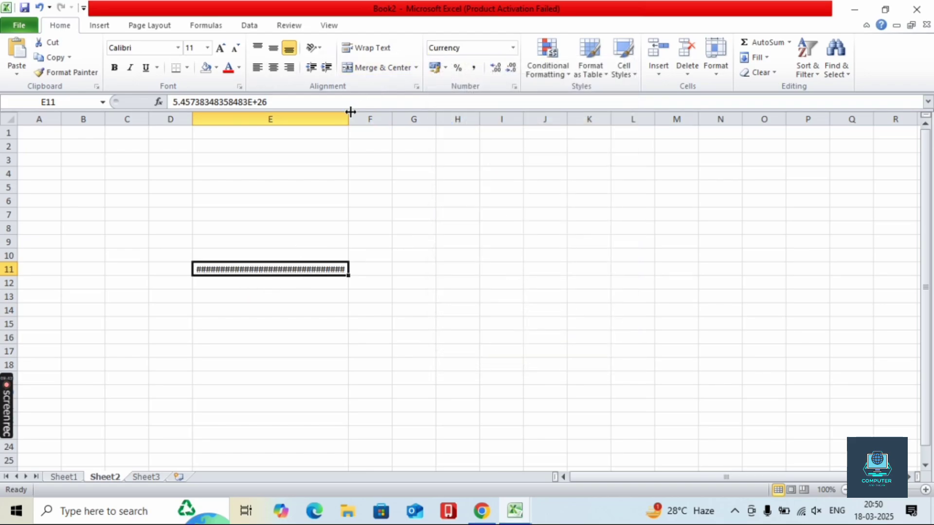
double_click(350, 112)
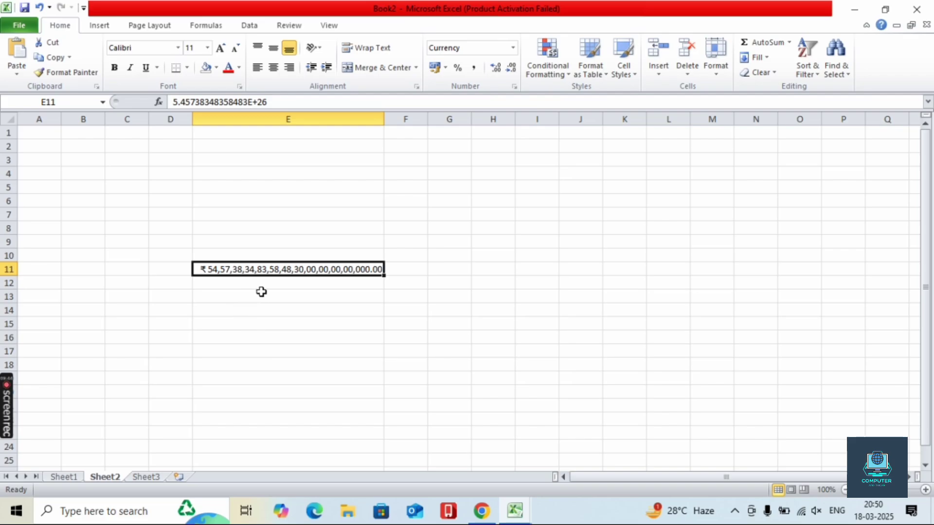
click(512, 49)
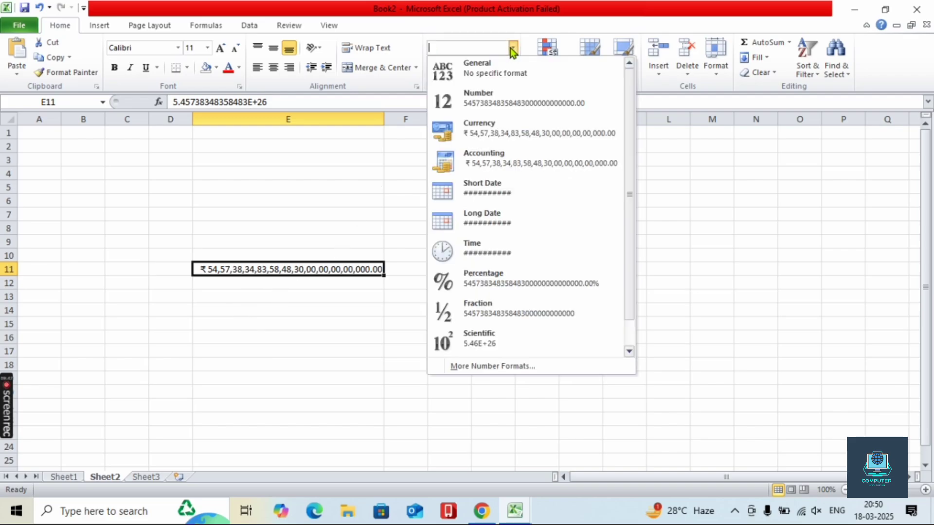
click(463, 371)
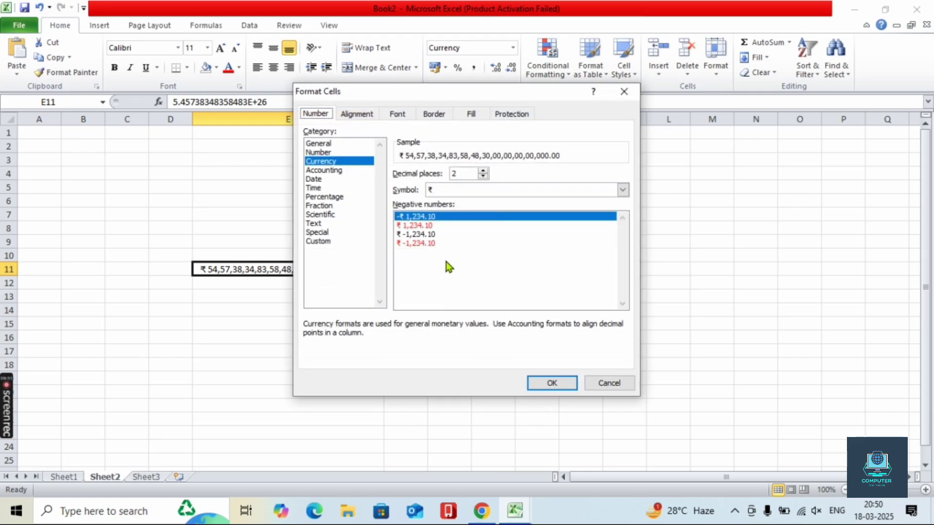
click(621, 189)
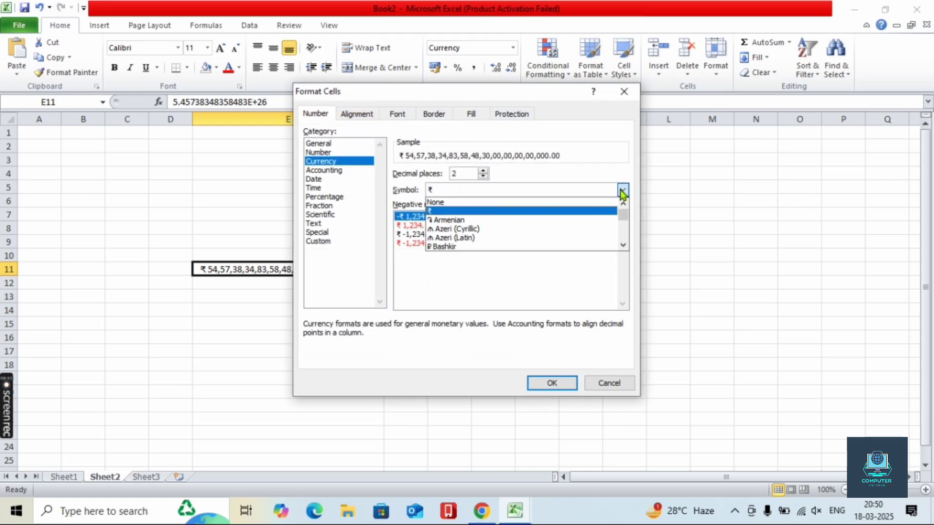
click(508, 220)
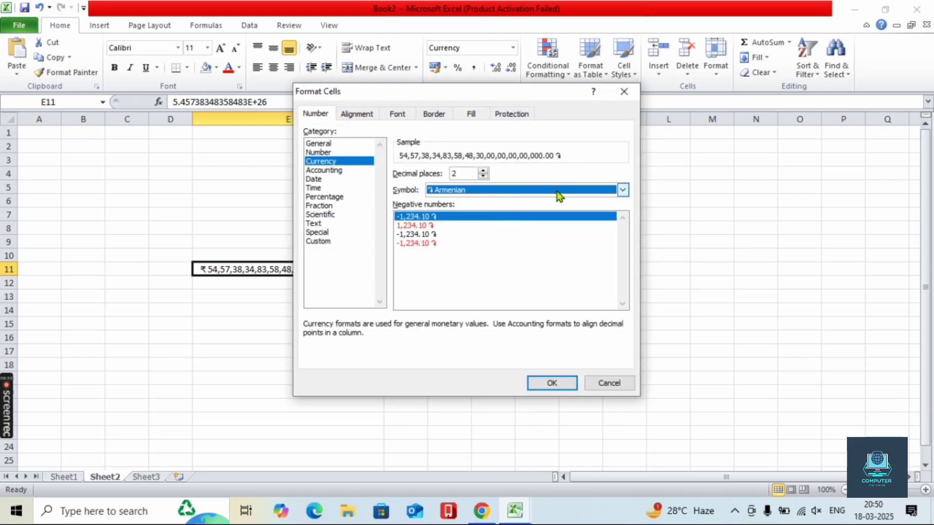
click(622, 191)
scroll(512, 234, down, 4)
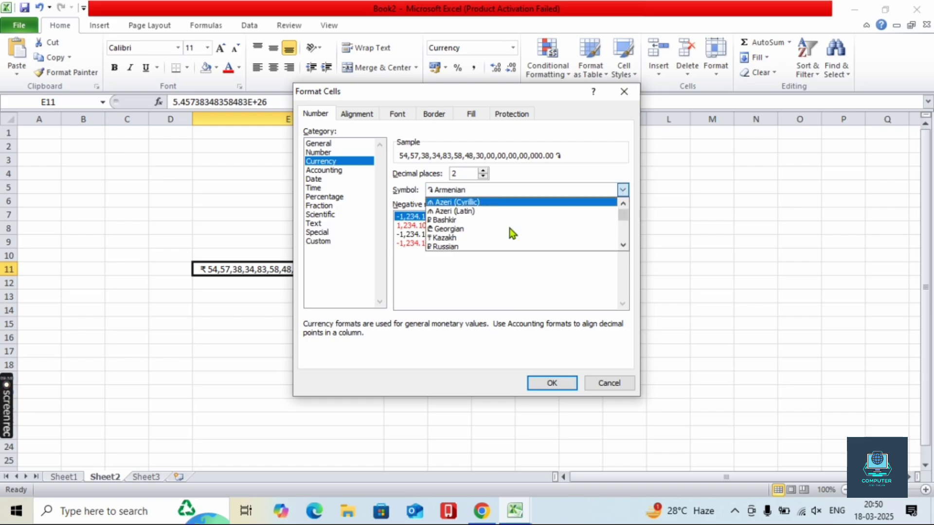
scroll(512, 234, down, 3)
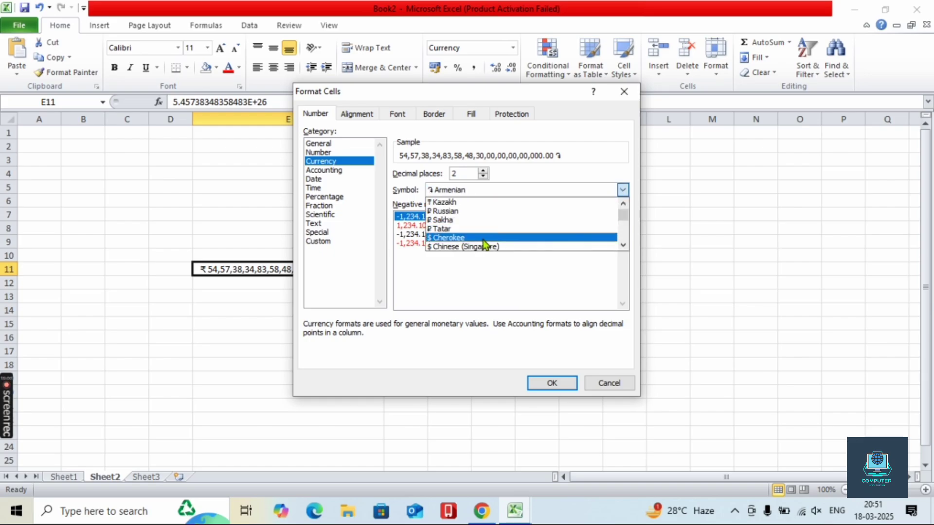
scroll(477, 239, down, 1)
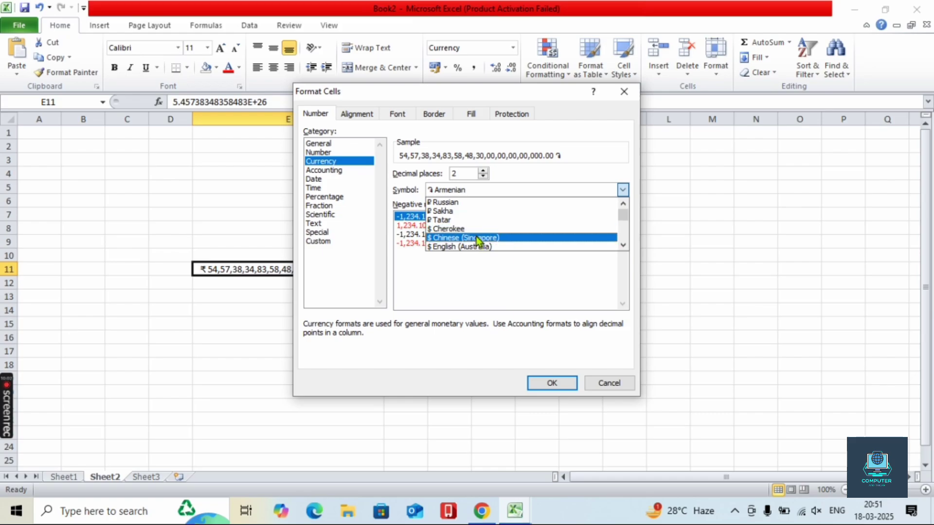
click(476, 246)
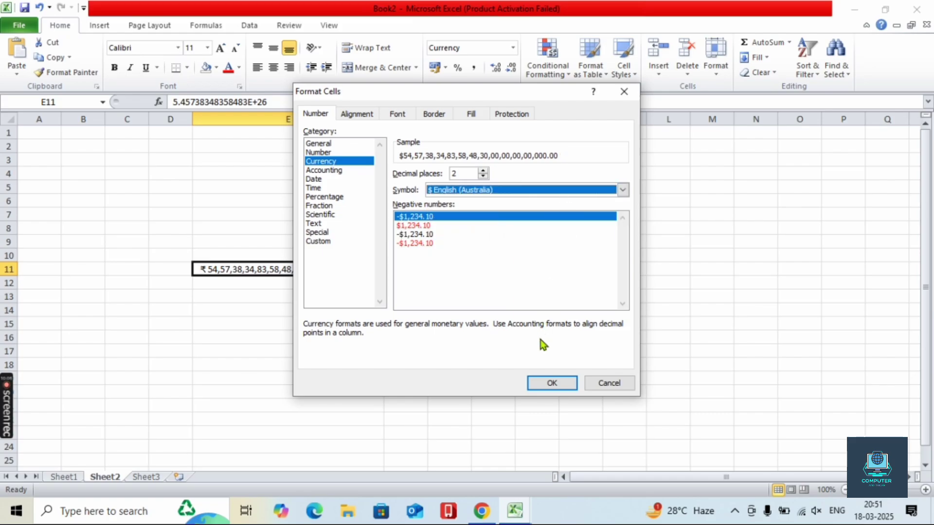
click(547, 384)
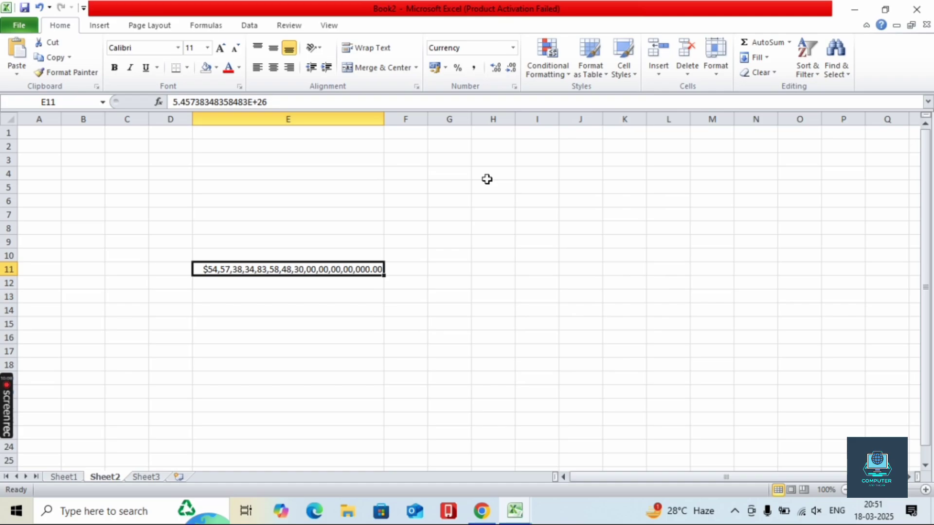
- Apply Accounting format to E11, trying U.S. and French (Canada) dollar symbols
click(511, 49)
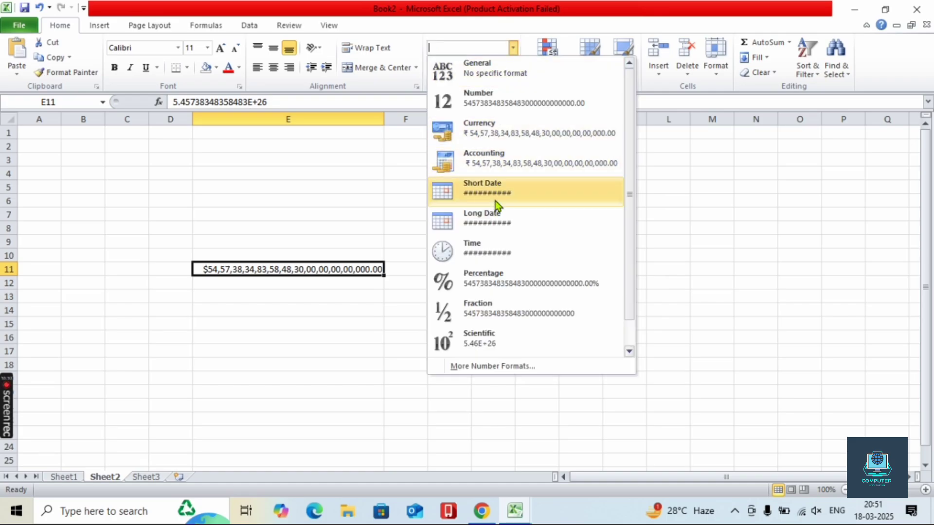
click(492, 164)
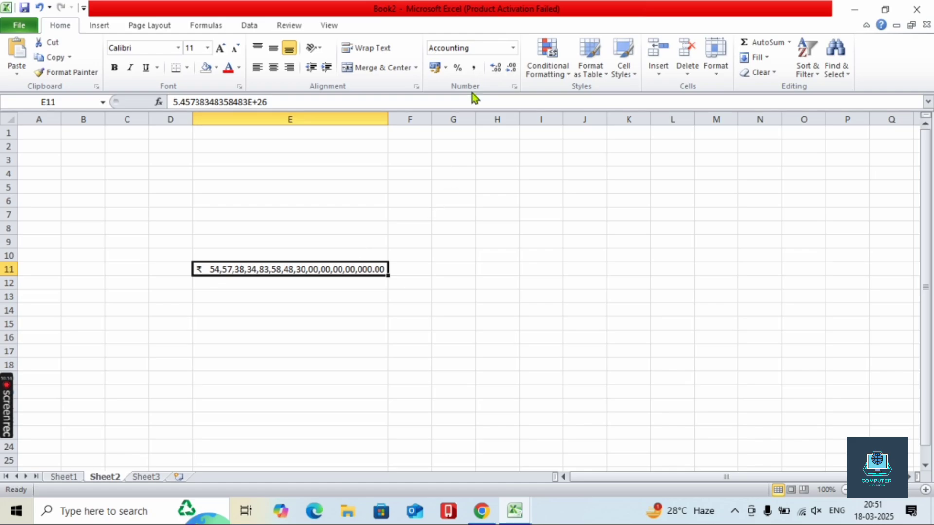
click(513, 49)
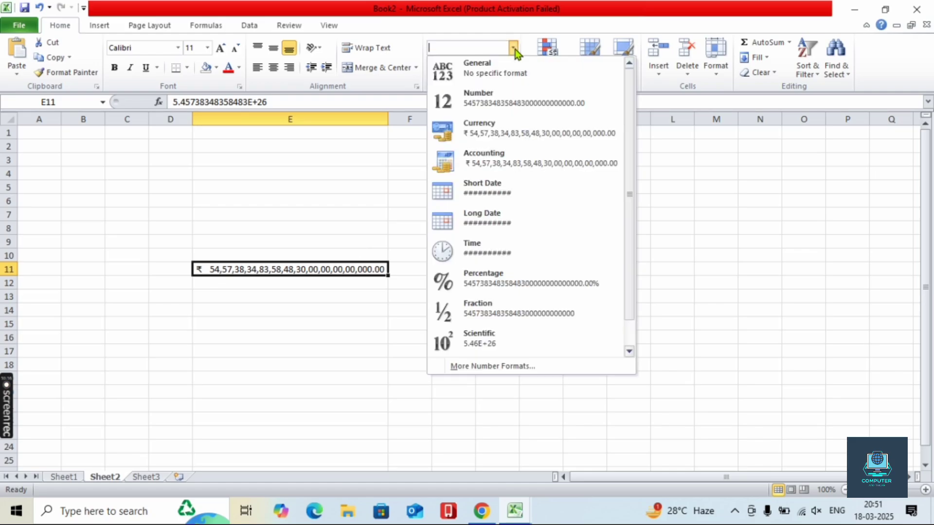
click(500, 368)
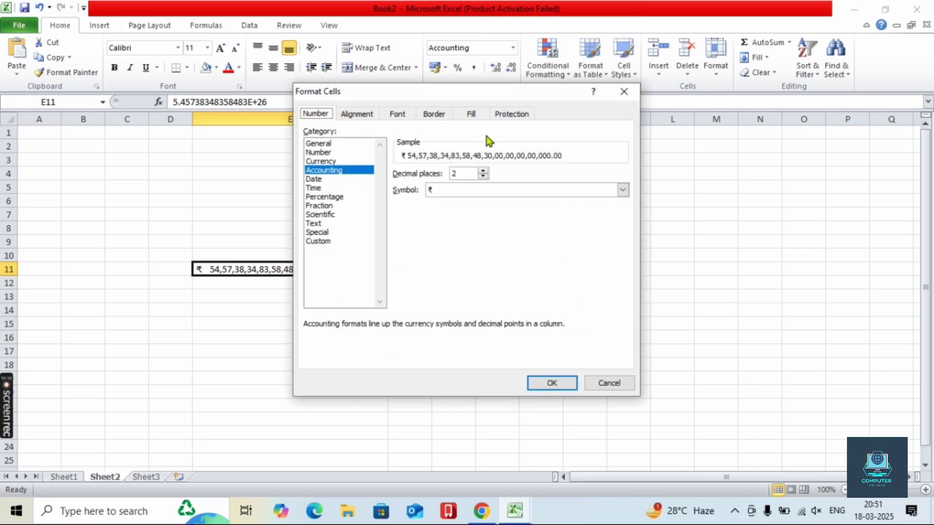
click(479, 190)
scroll(474, 221, down, 2)
scroll(475, 221, down, 6)
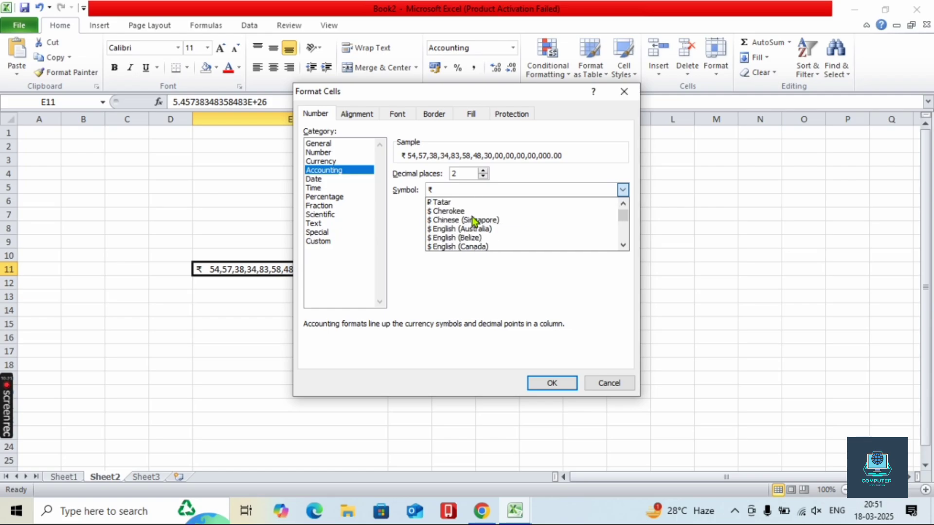
scroll(474, 221, down, 1)
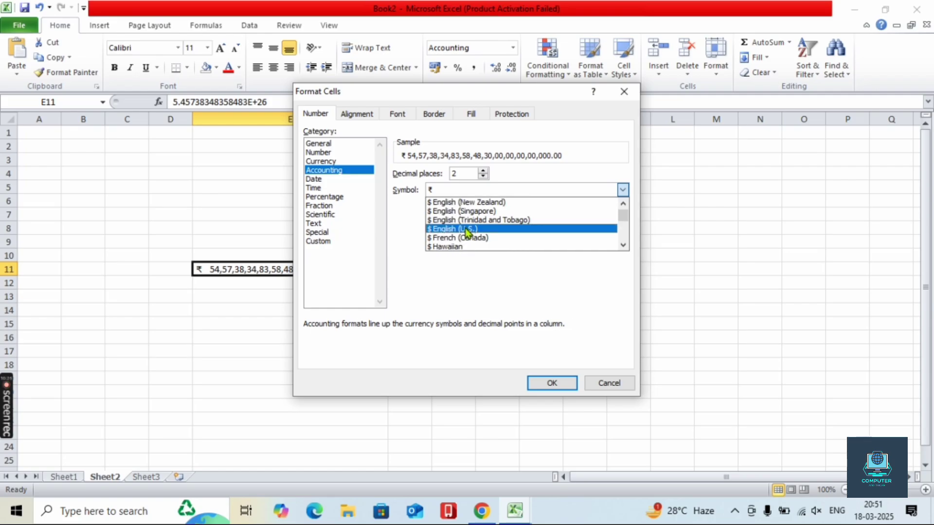
click(467, 230)
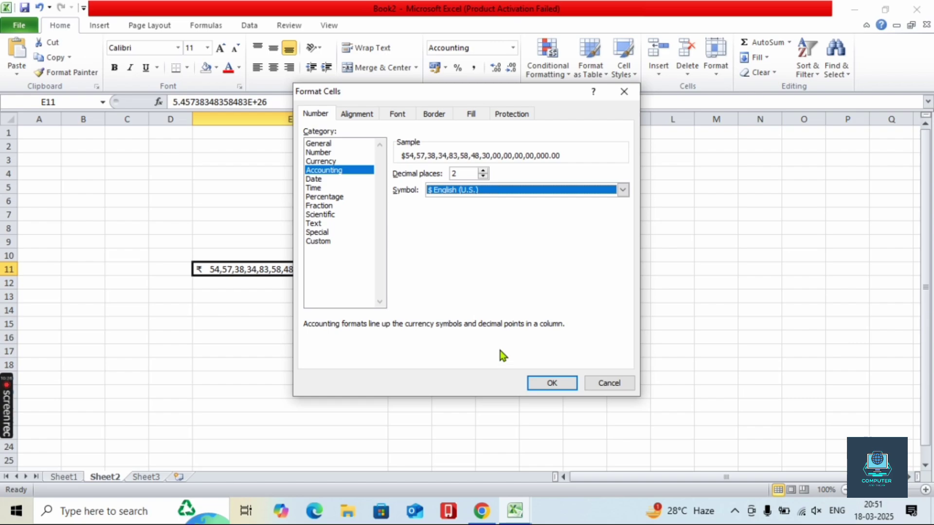
click(460, 191)
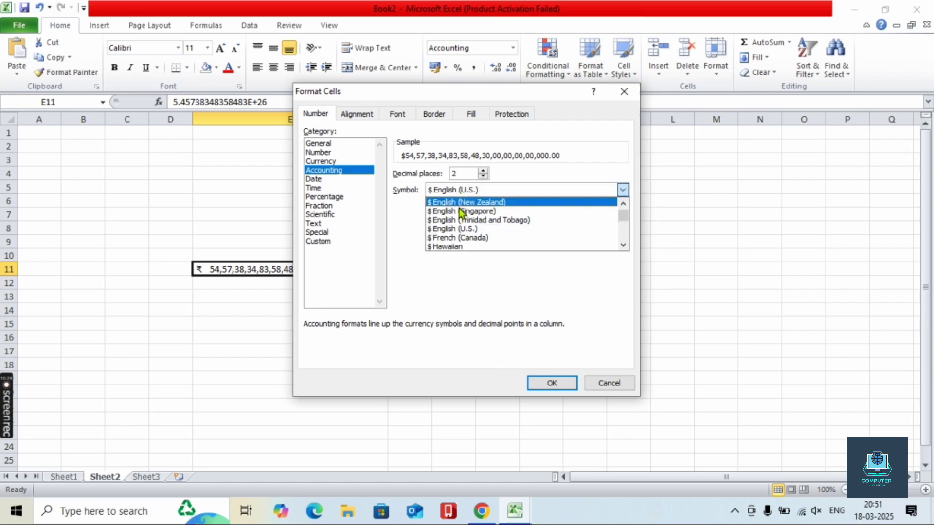
click(452, 237)
click(453, 190)
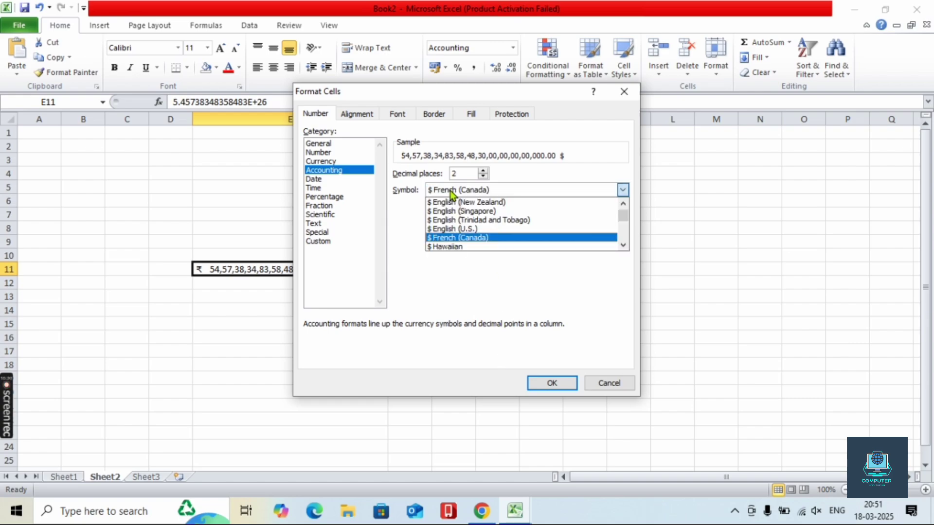
click(481, 176)
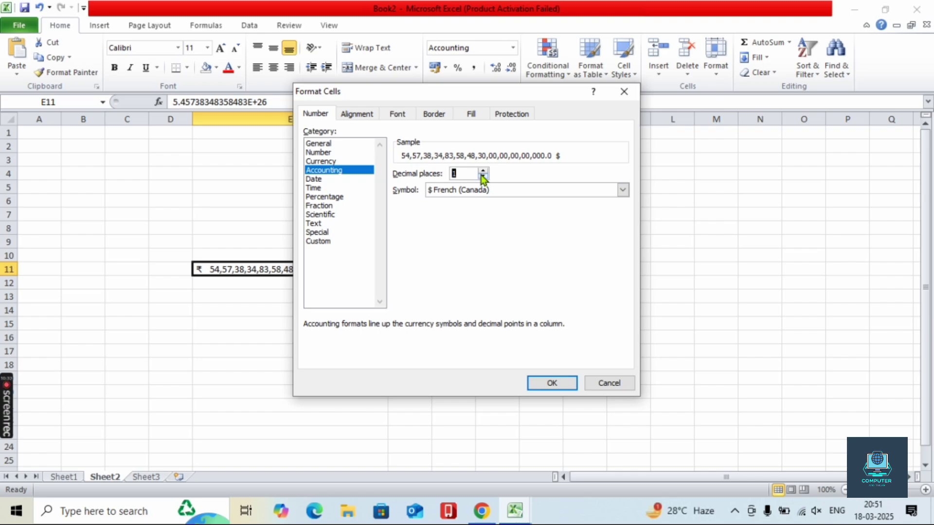
- Set E11's Accounting format to 3 decimal places with no currency symbol
click(482, 171)
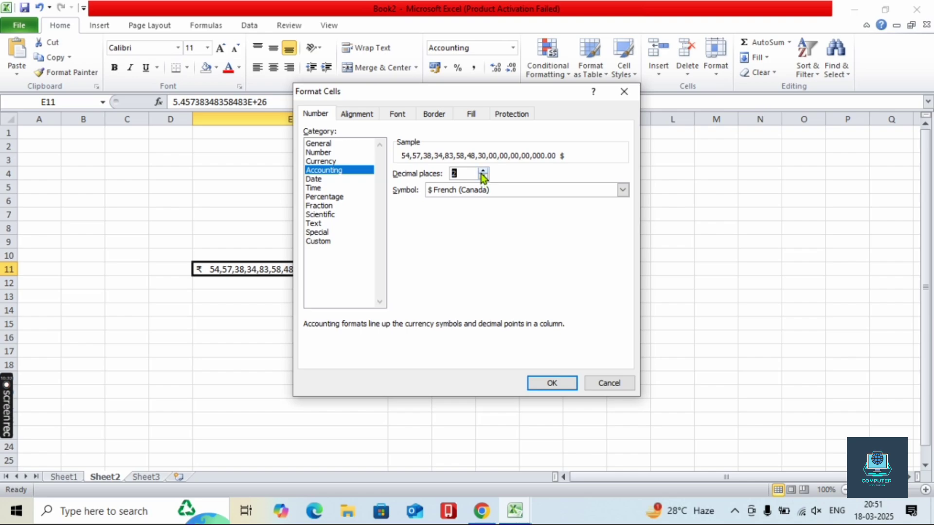
click(468, 194)
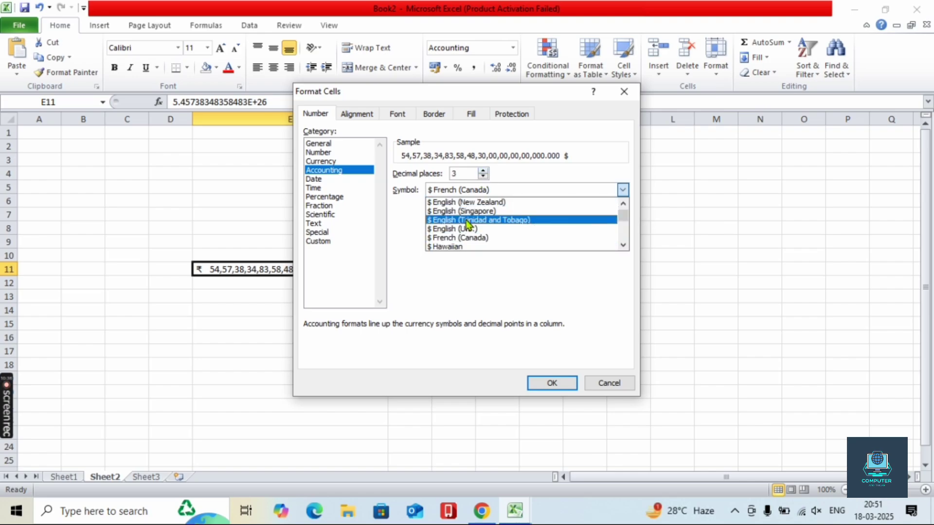
scroll(466, 232, down, 2)
scroll(466, 232, up, 4)
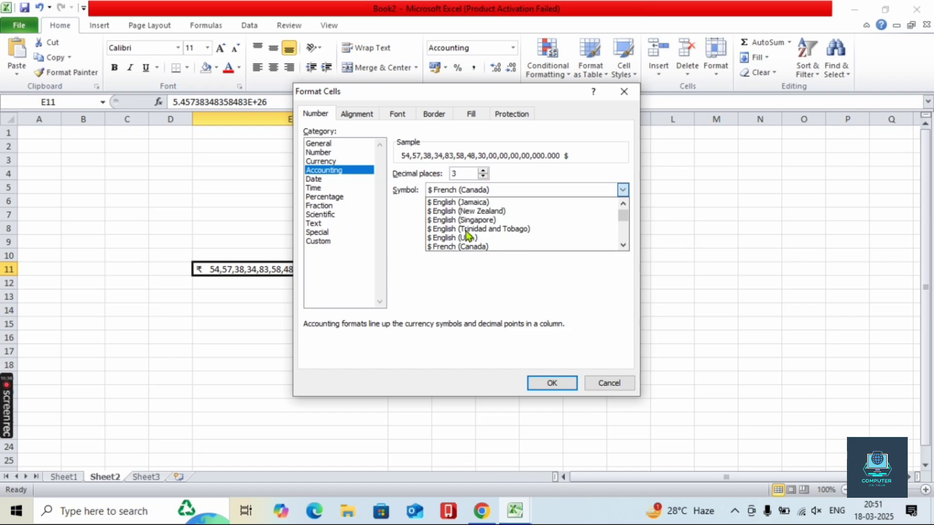
scroll(468, 235, up, 6)
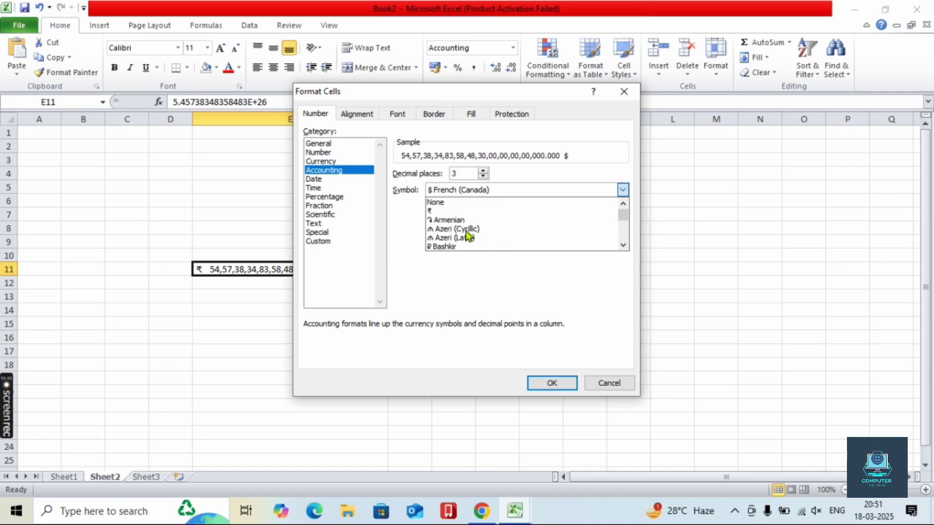
click(444, 204)
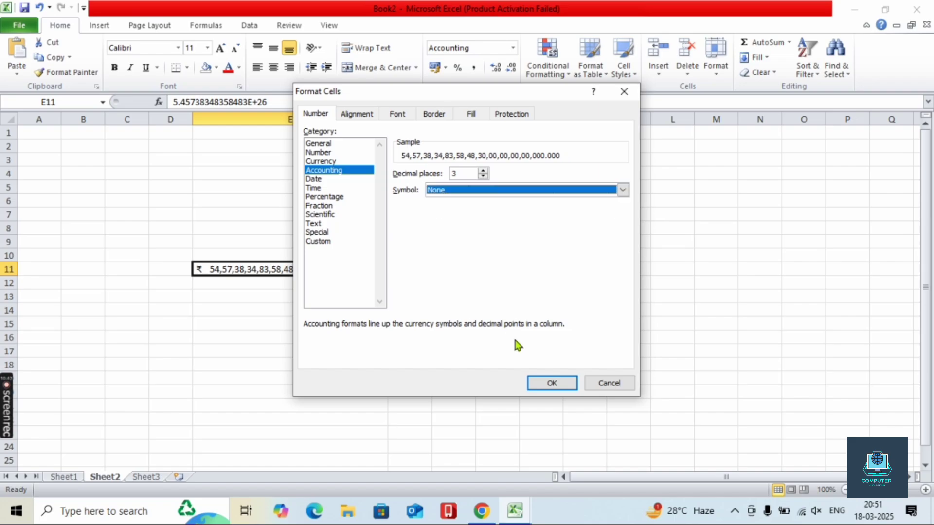
click(532, 381)
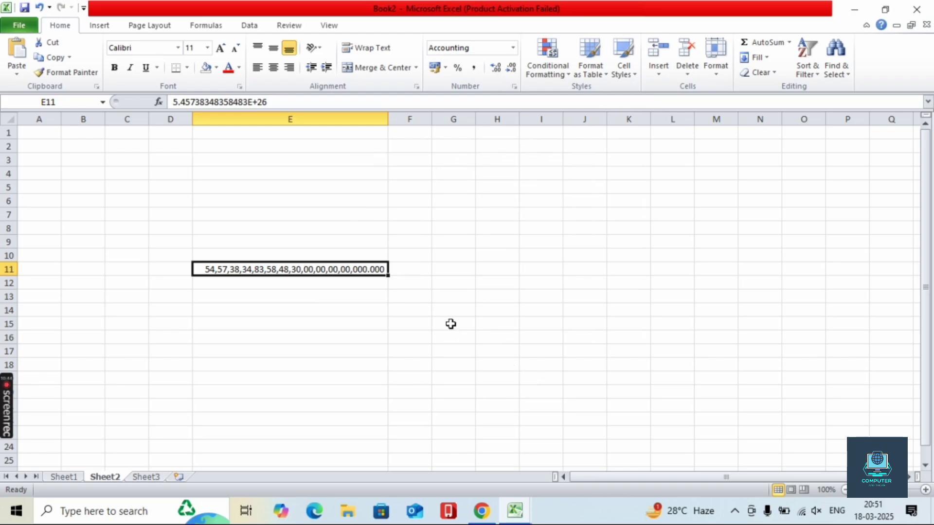
- Reapply the standard ₹ Accounting format with two decimals to E11
click(513, 49)
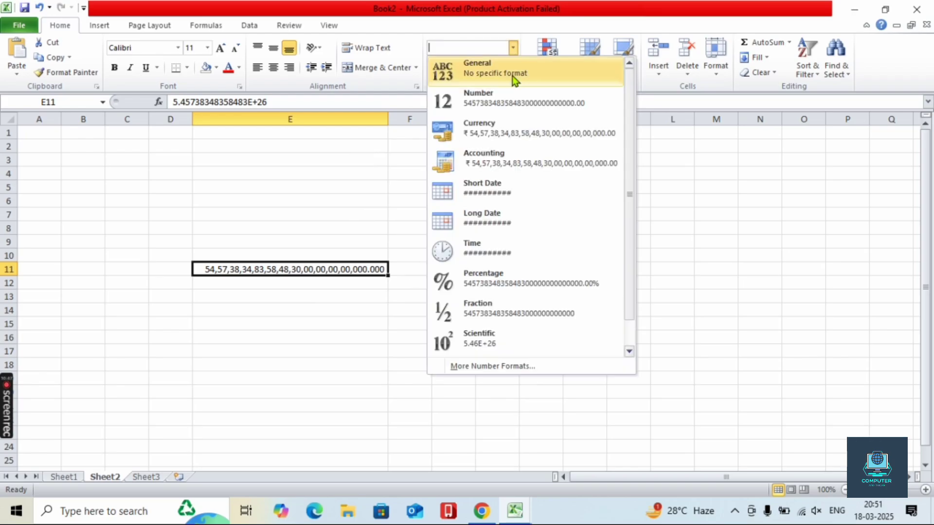
click(476, 163)
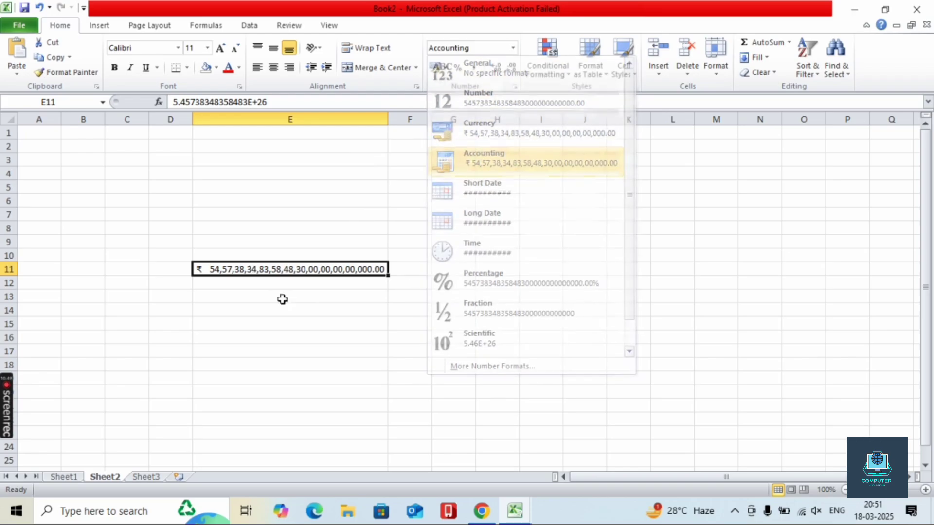
click(512, 51)
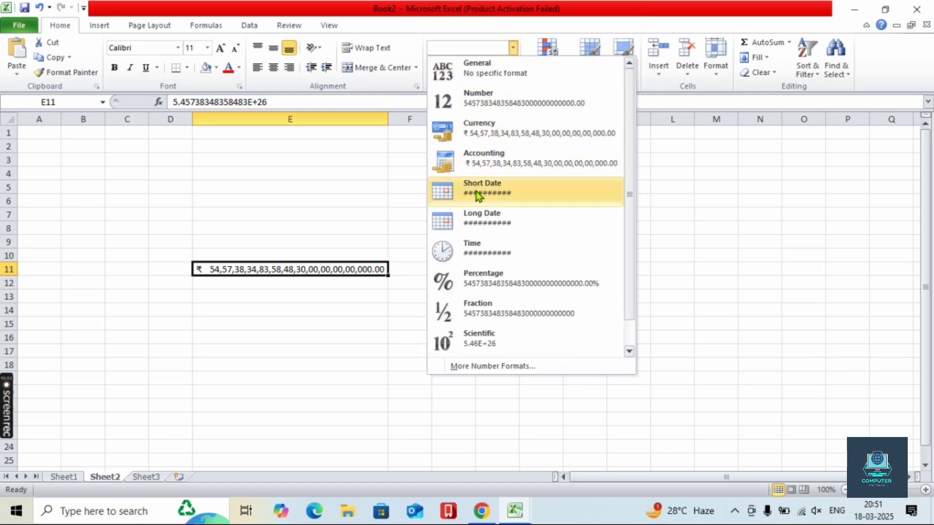
click(343, 231)
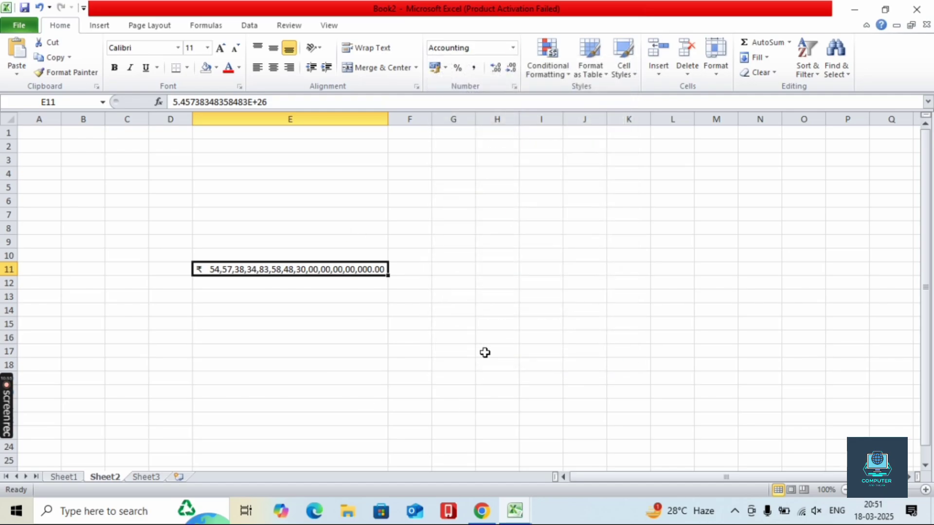
click(502, 237)
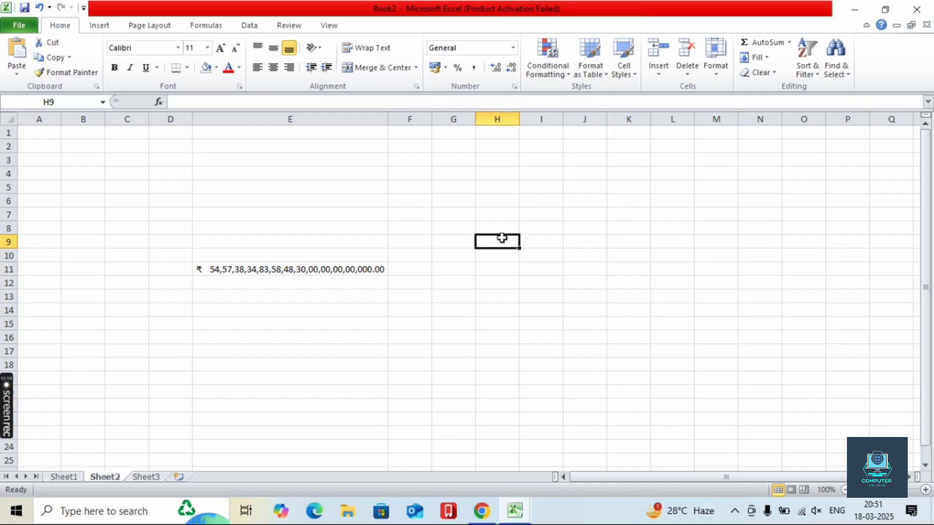
- Enter the date 18/03/2025 in H9
text(18)
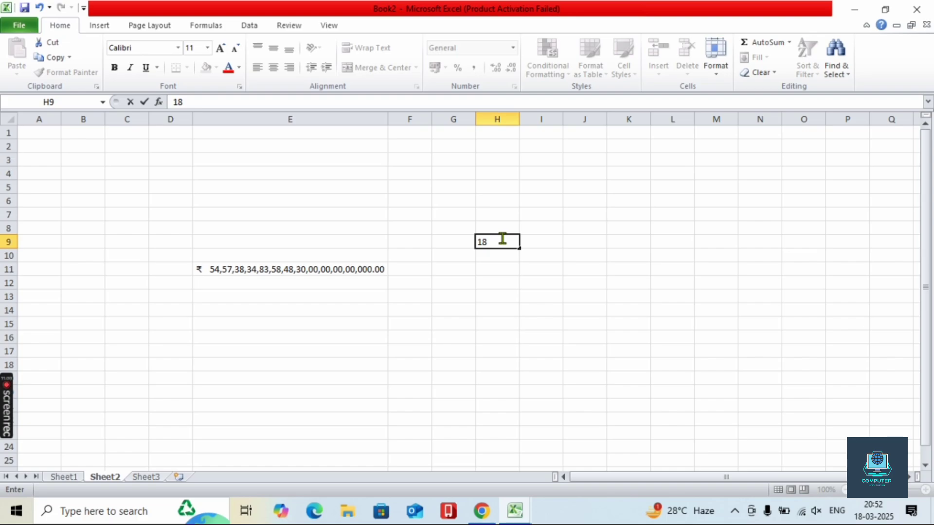
text(03/2025)
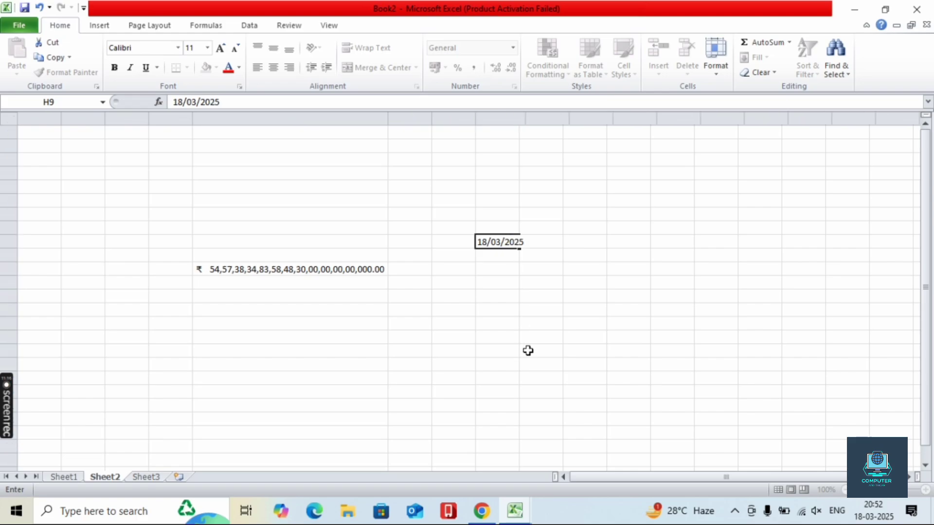
click(527, 350)
click(505, 241)
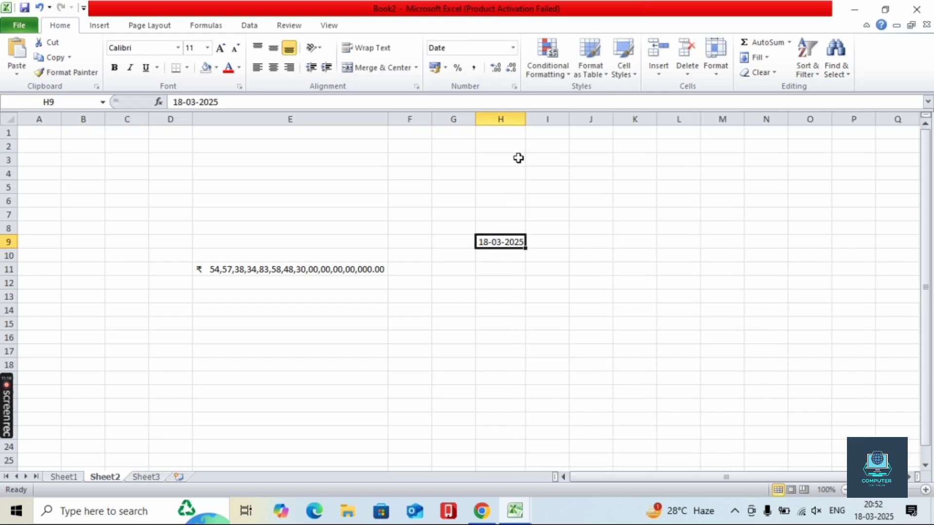
click(488, 255)
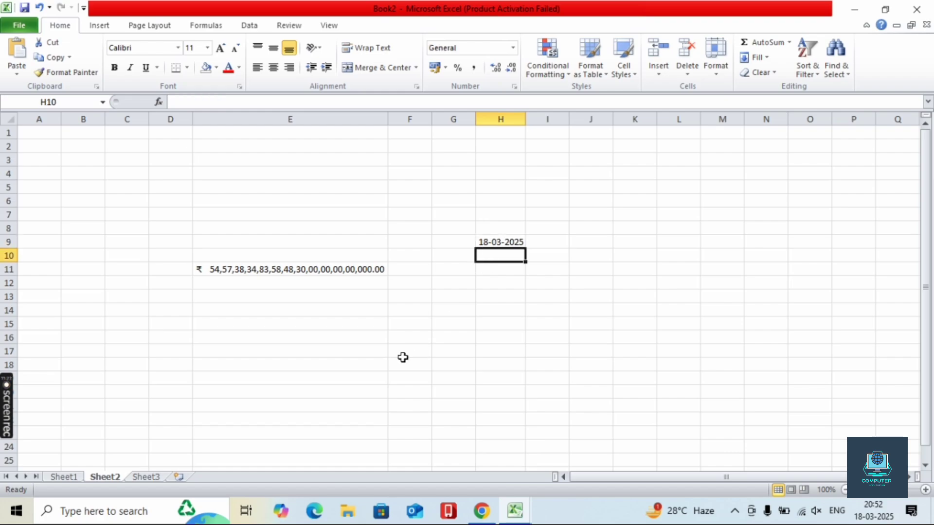
- Enter the date 19-03-2025 in H10
text(19)
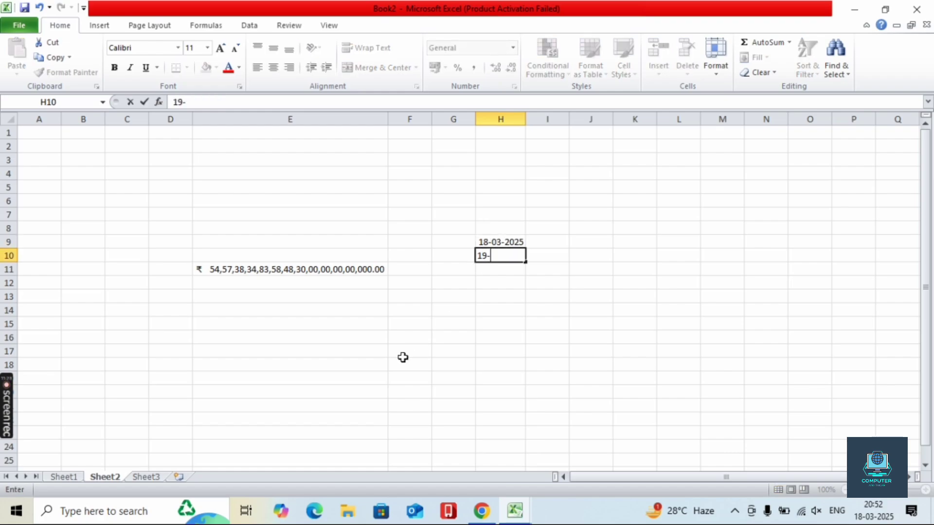
text(-03-2025)
click(517, 349)
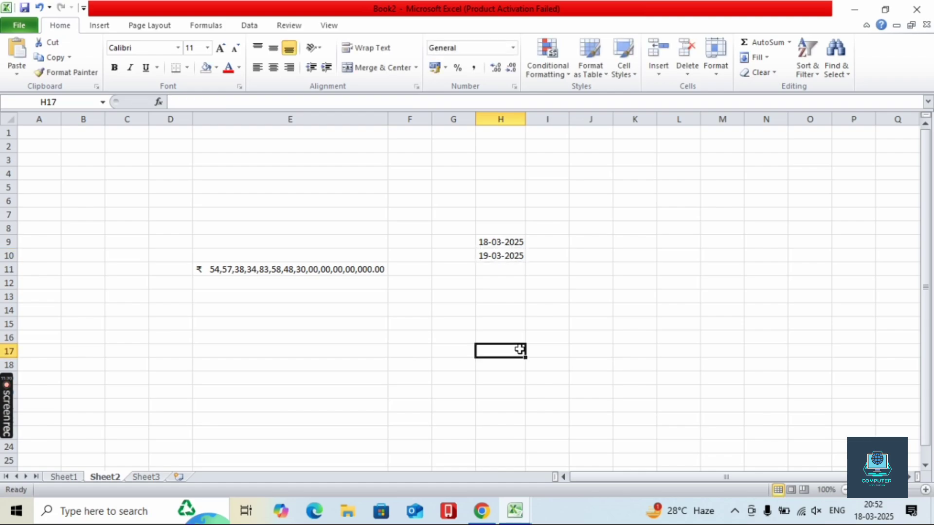
click(509, 265)
click(509, 256)
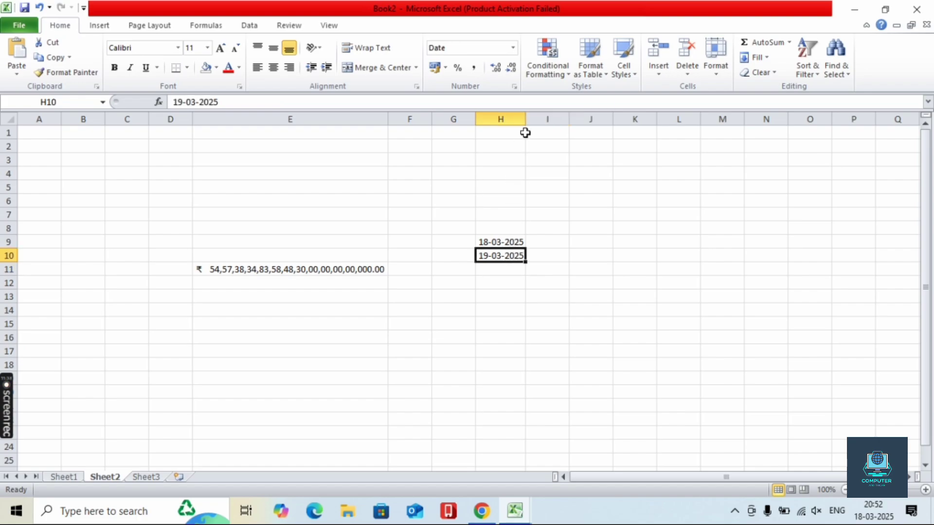
click(501, 242)
- Fill the date series from H9:H10 down to H23 and apply Long Date format
drag(502, 242, 548, 432)
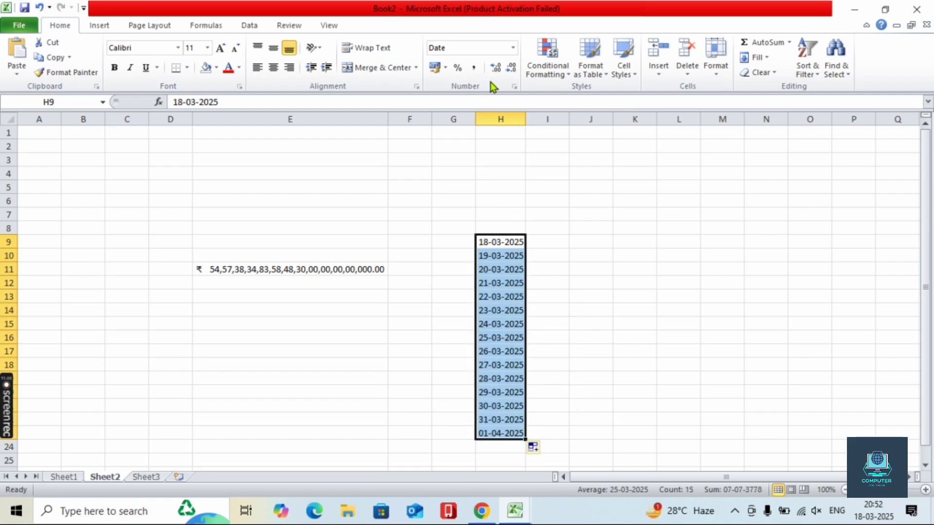
click(512, 48)
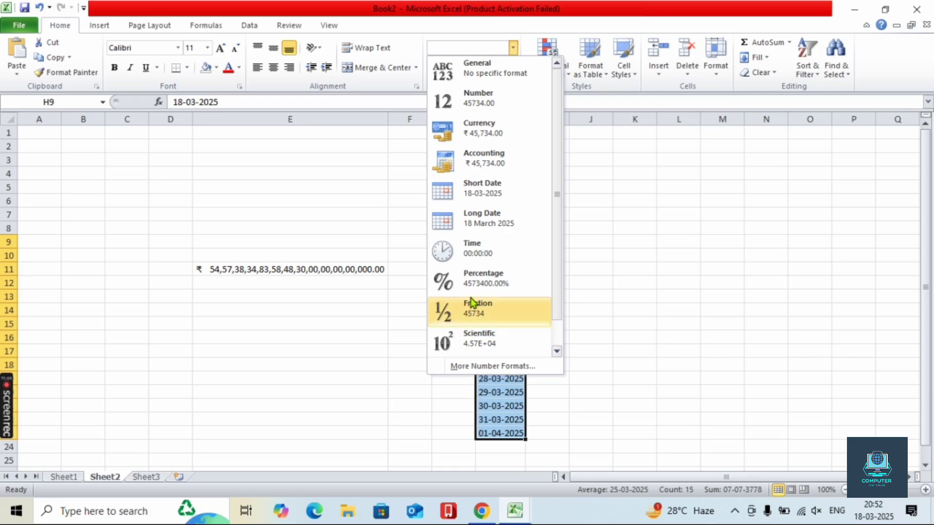
click(481, 218)
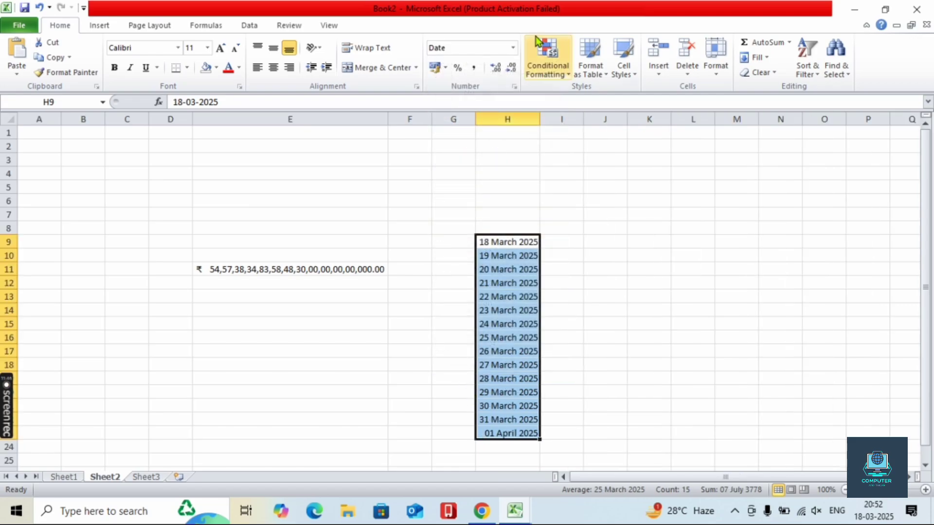
- Format the dates with the 'Wednesday, 14 March, 2001' weekday style
click(512, 47)
click(500, 369)
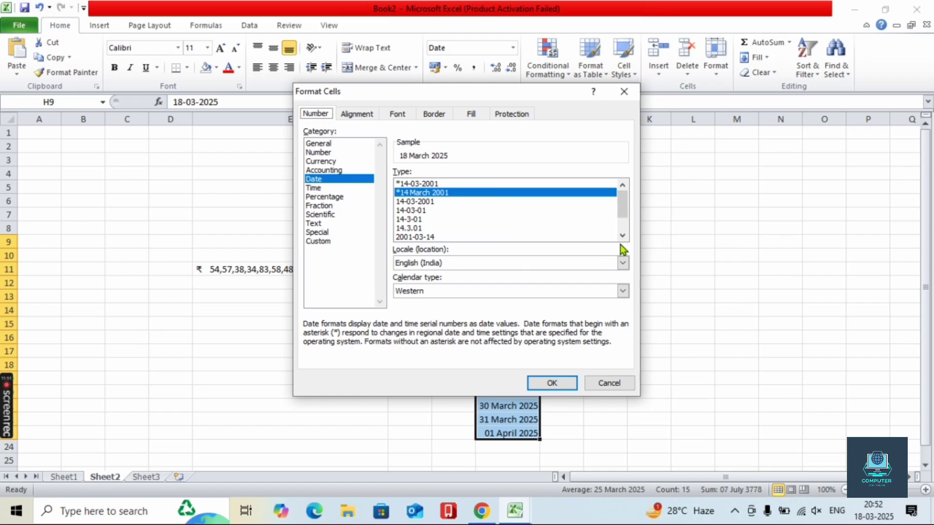
click(622, 237)
click(622, 237)
click(622, 237)
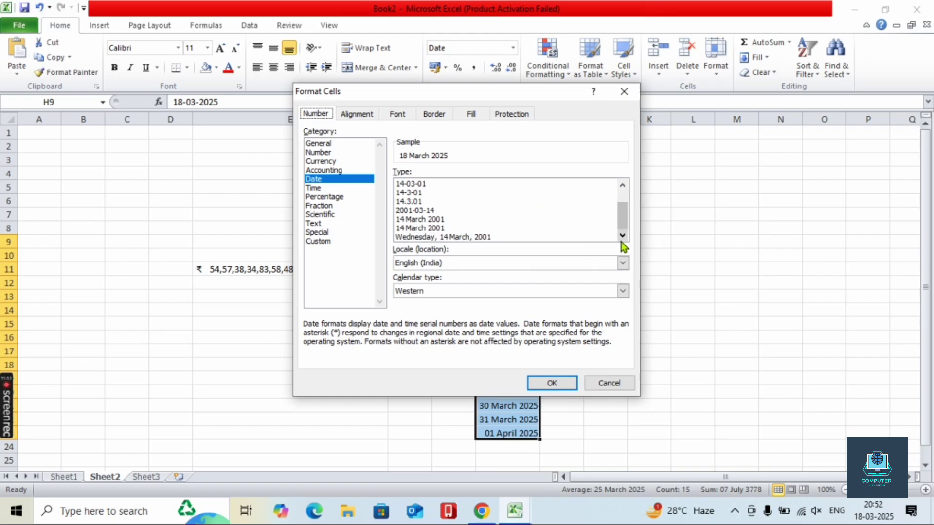
click(519, 237)
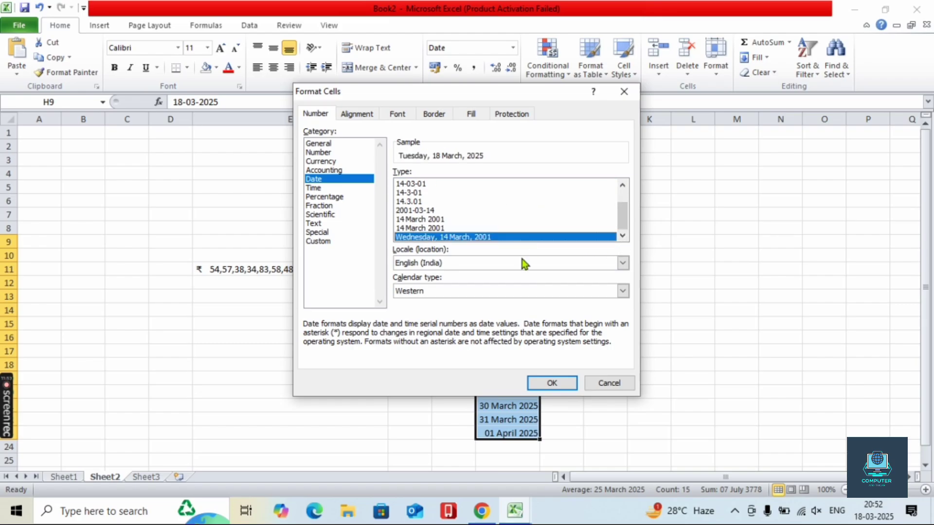
click(541, 381)
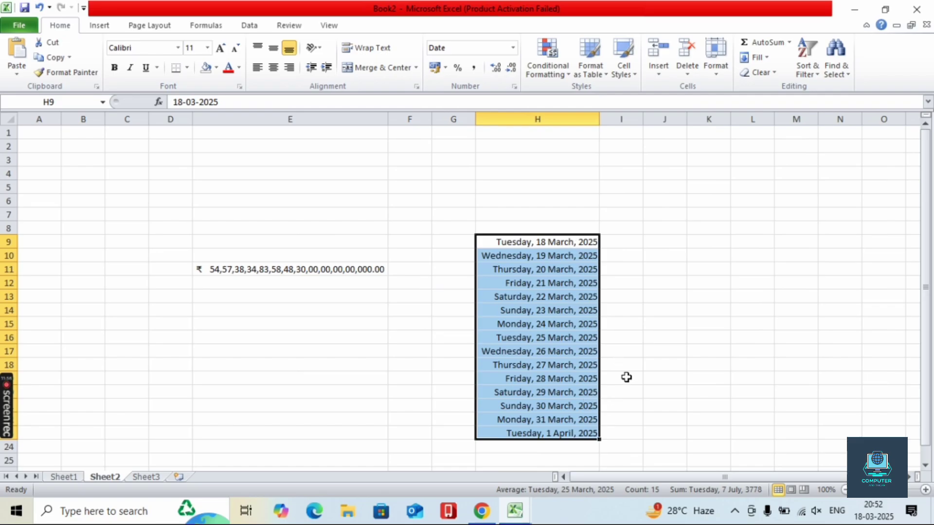
click(513, 47)
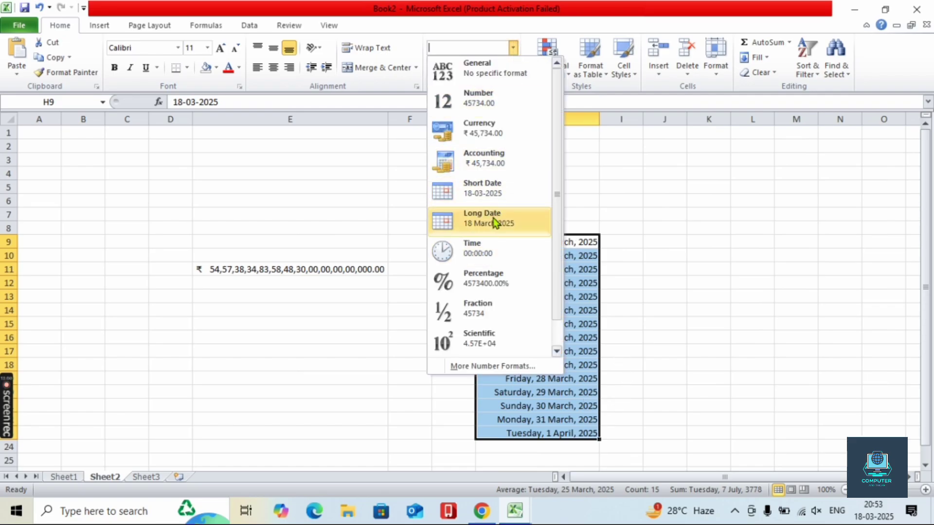
click(495, 366)
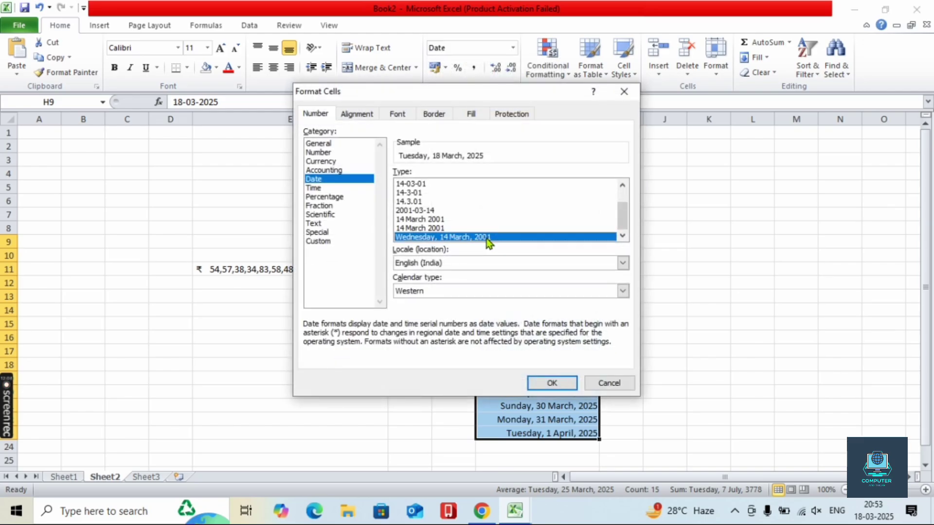
click(539, 383)
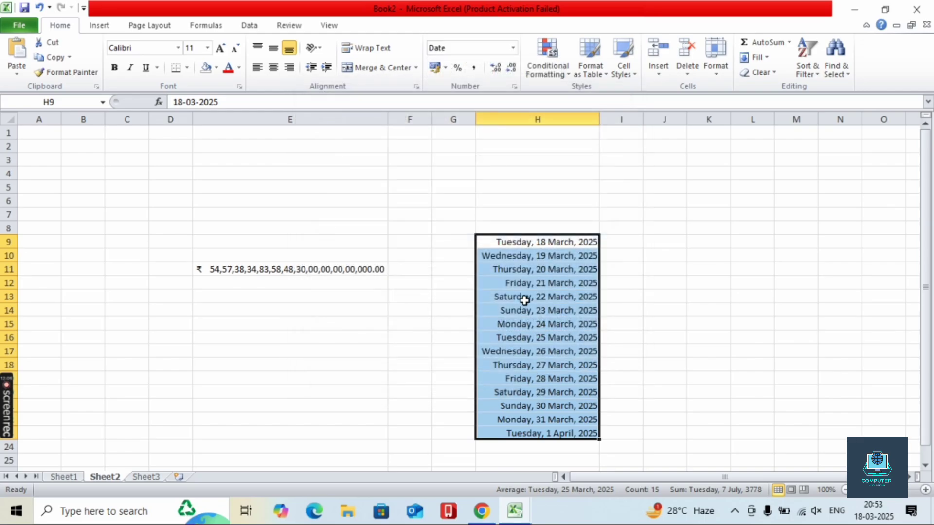
click(513, 48)
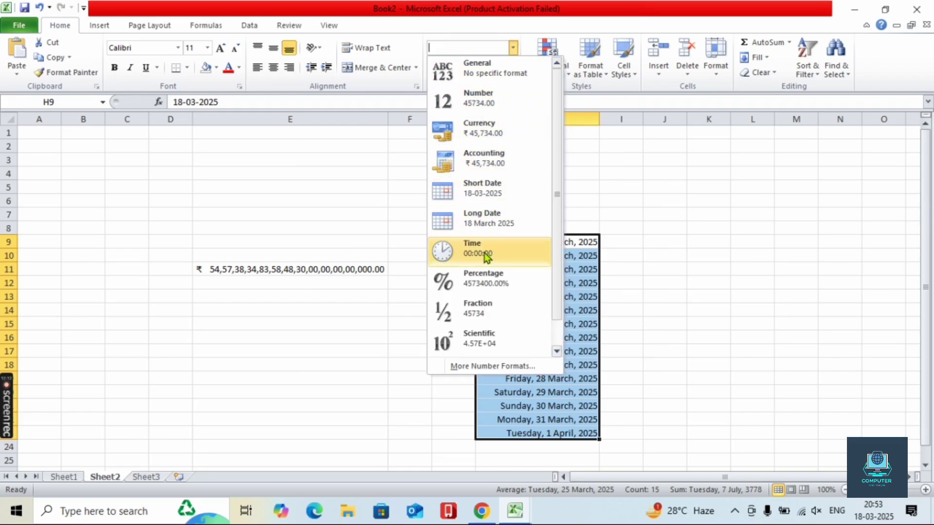
click(67, 308)
- Enter 11:00 and 12:00 in B14:B15, fill down to 20:00 in B23, and apply Time format
click(68, 308)
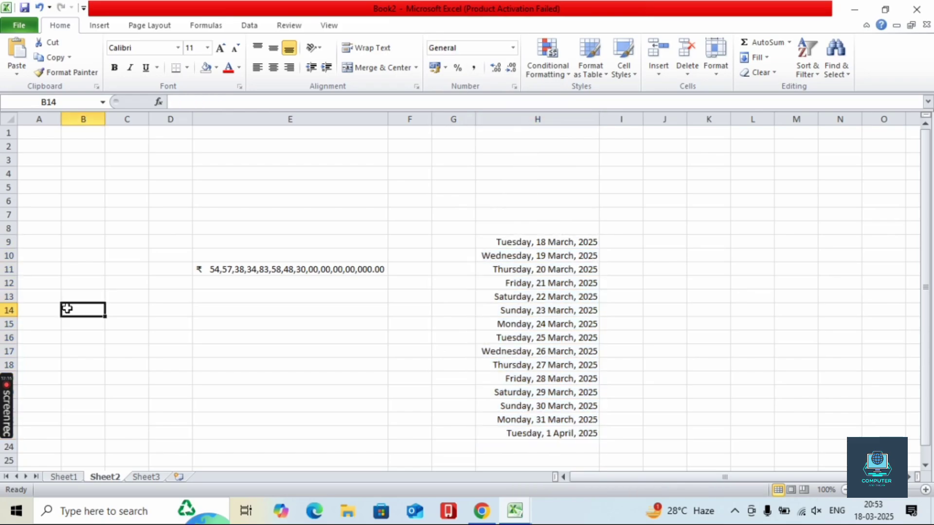
text(11)
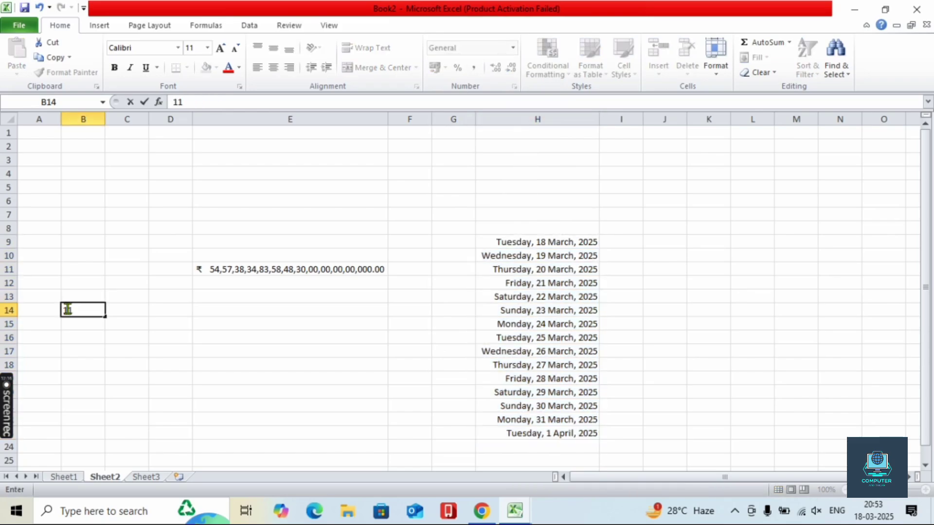
text(:00)
key(Return)
text(12)
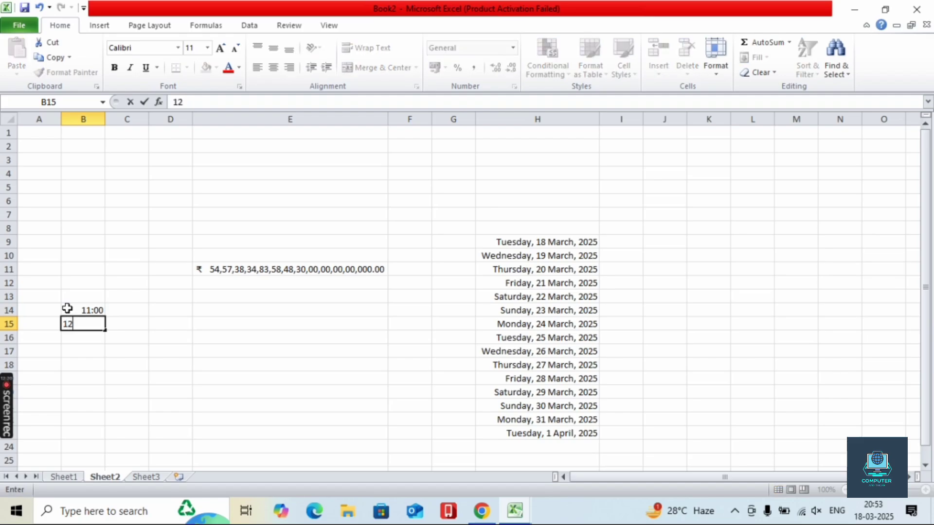
text(:00)
drag(67, 308, 108, 433)
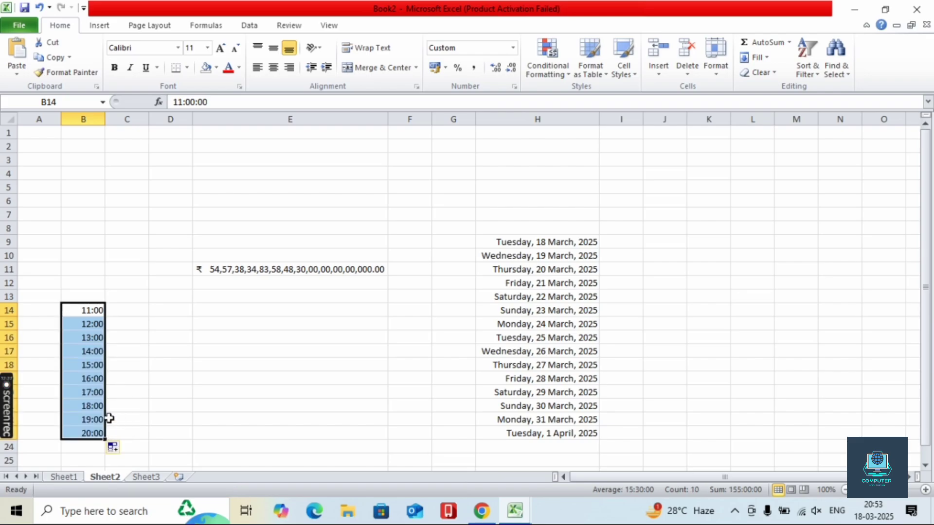
click(513, 47)
click(485, 251)
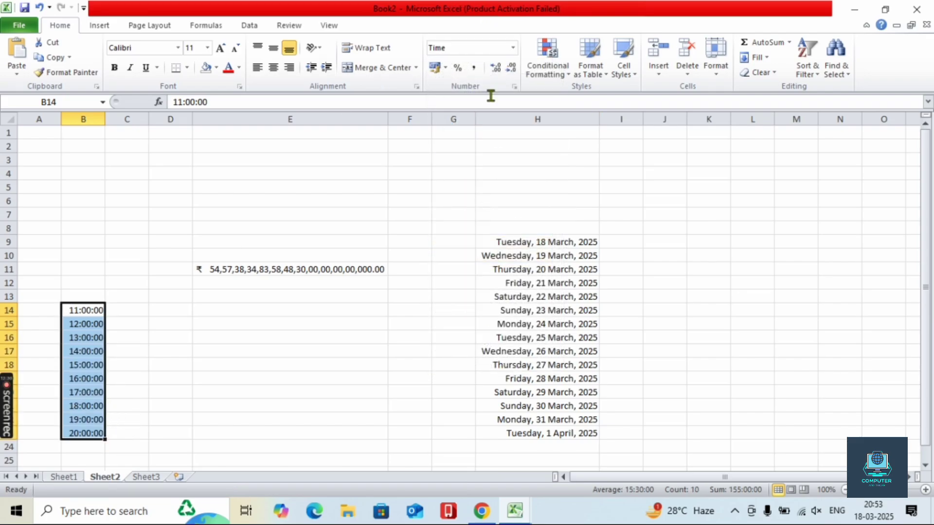
- Switch the times to the '1.30.55 PM' style and extend the series to 1.00.00 AM in B28
click(513, 47)
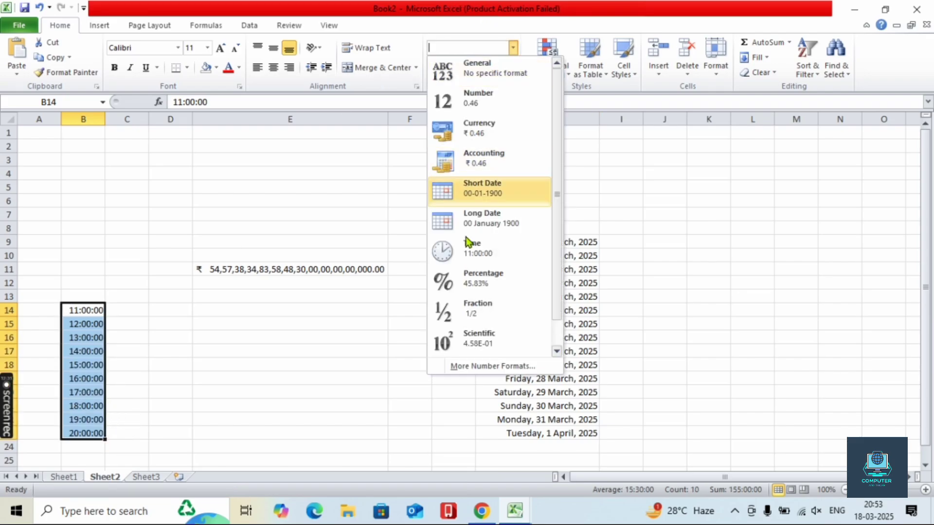
click(482, 367)
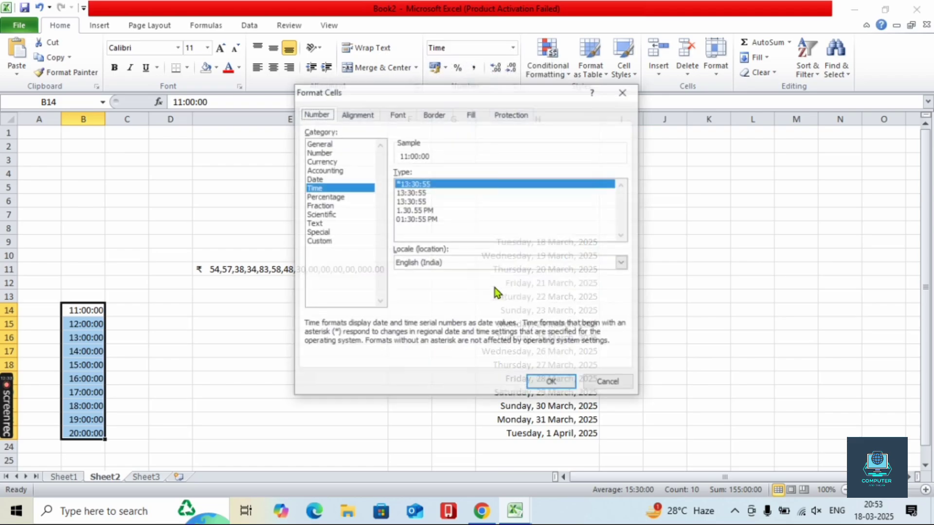
click(421, 211)
click(529, 383)
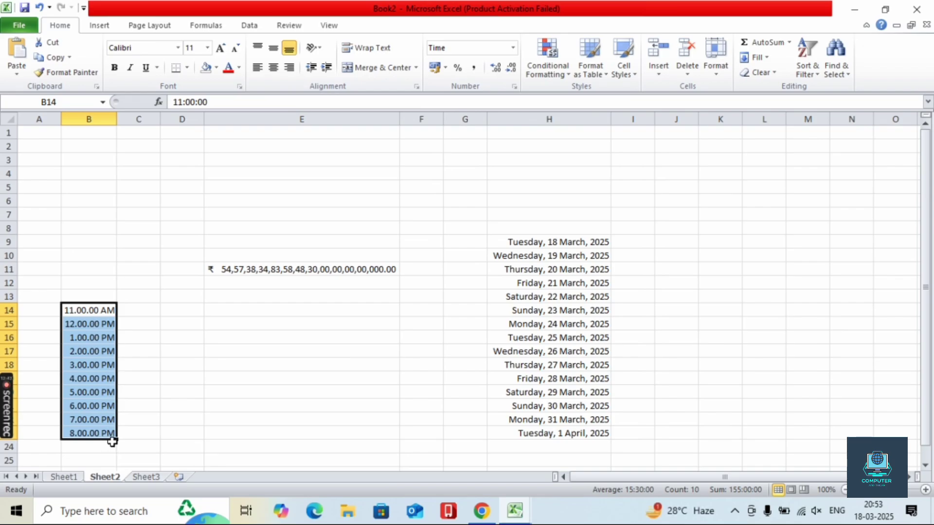
drag(117, 440, 115, 450)
scroll(148, 432, down, 2)
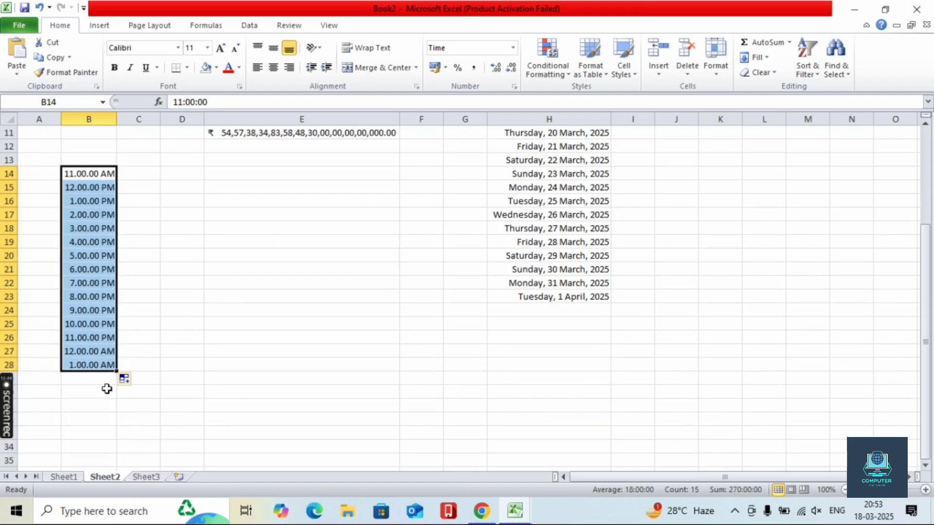
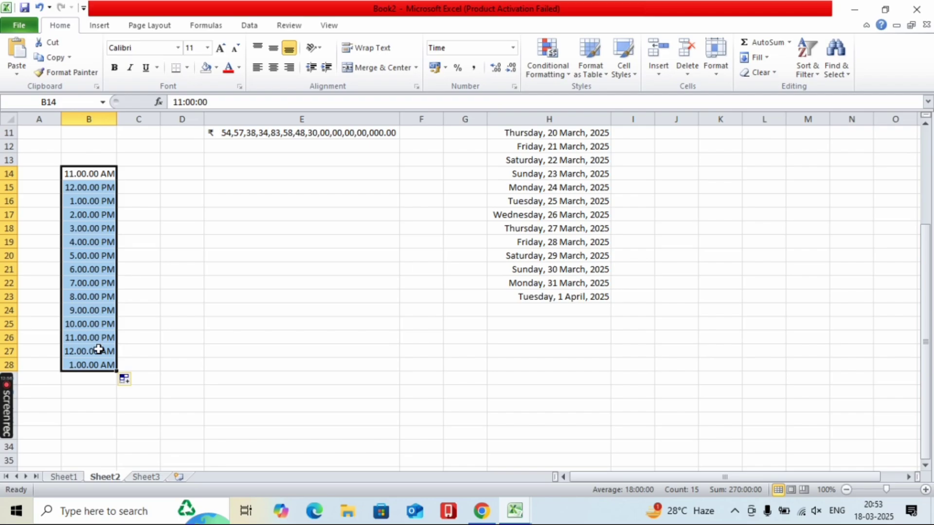
- Close the number format list unchanged and deselect the time cells
click(512, 48)
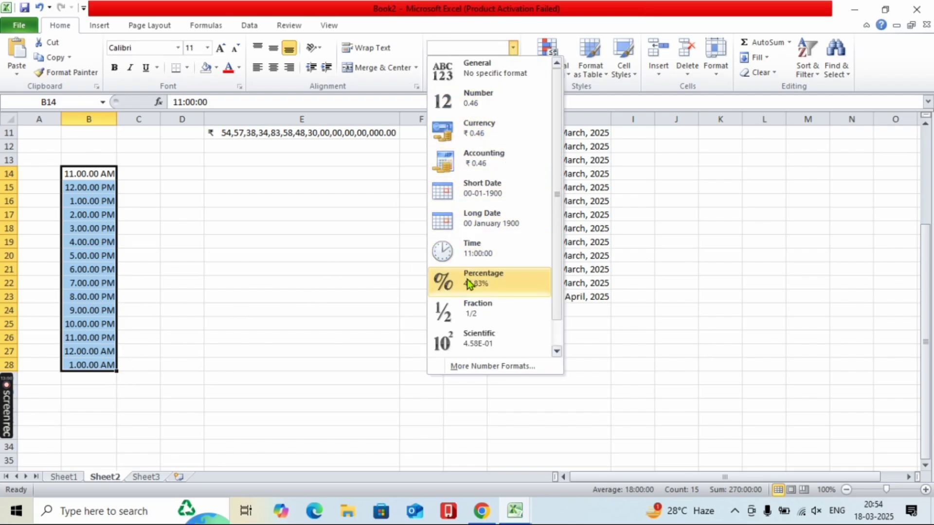
click(304, 337)
scroll(378, 333, down, 4)
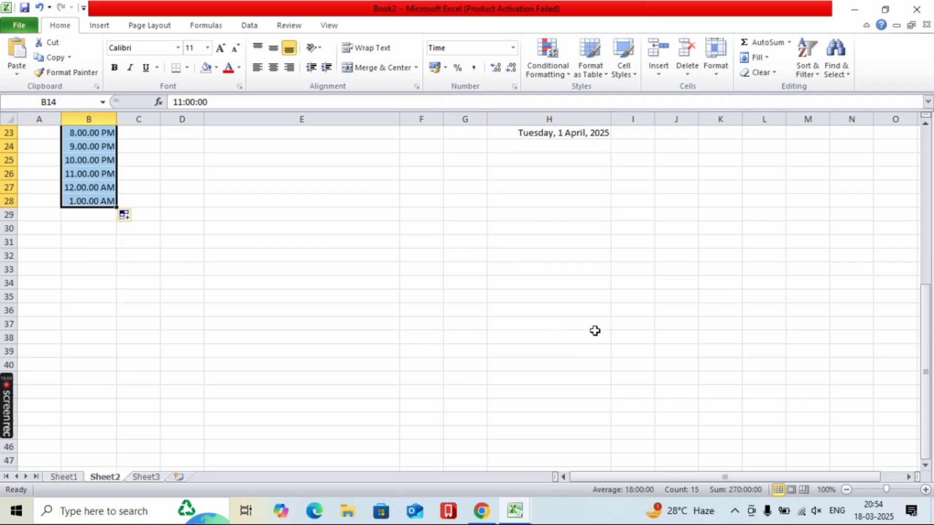
click(659, 255)
scroll(529, 316, up, 5)
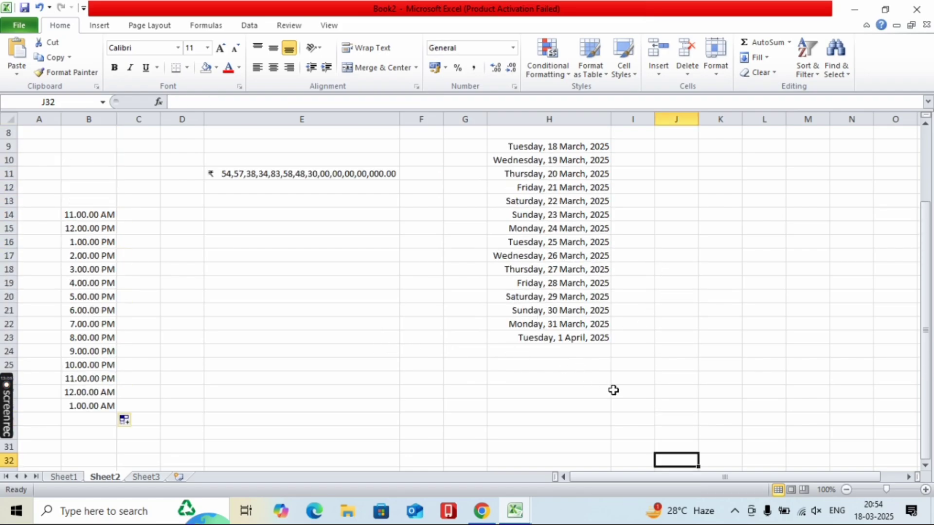
- Enter 500 in J27 and 455 in K27
click(679, 387)
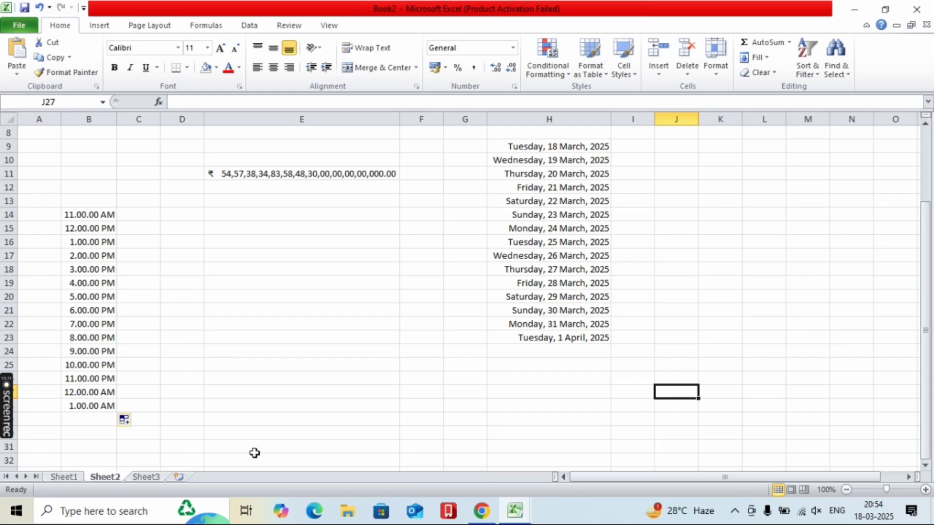
text(500)
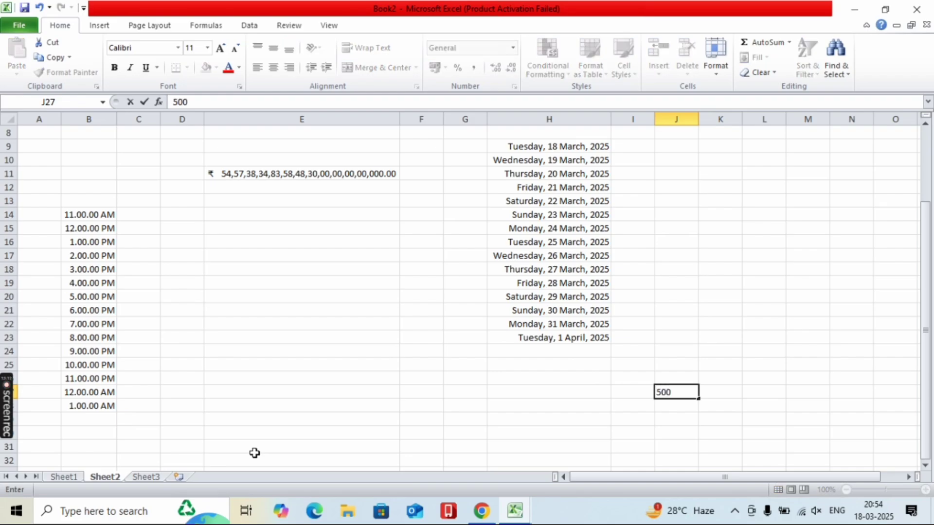
key(Tab)
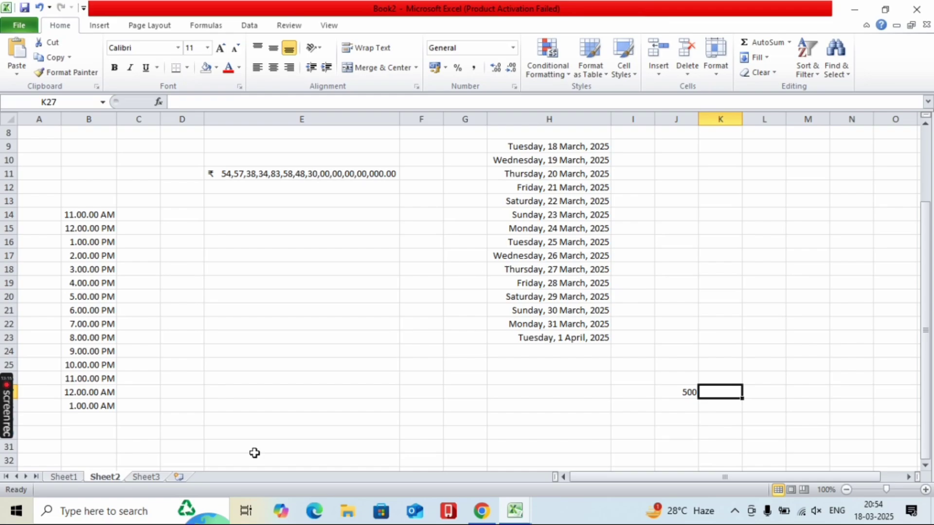
text(455)
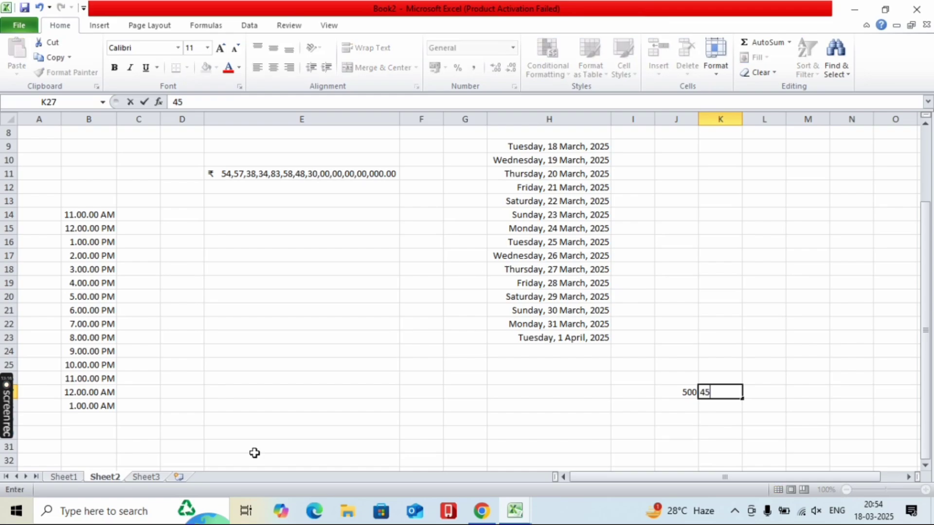
click(760, 390)
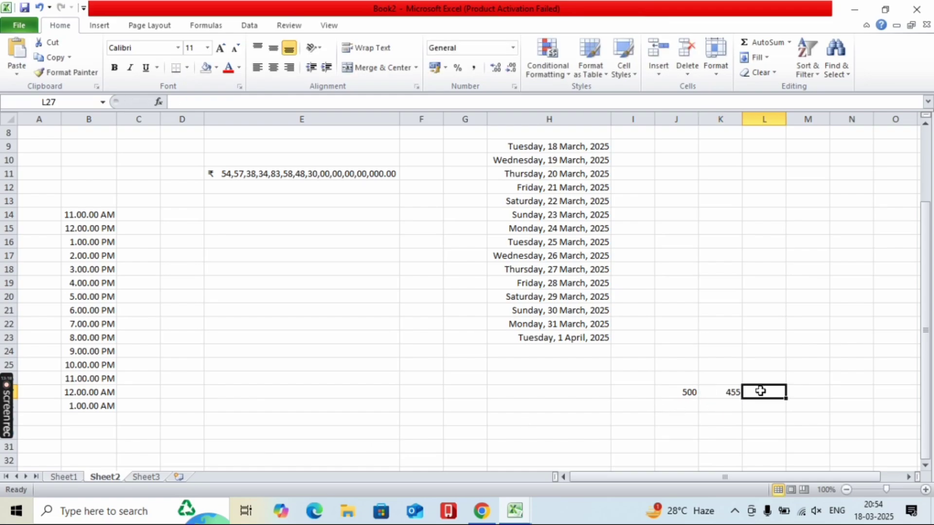
- Enter the formula =K27/J27 in L27
text(=)
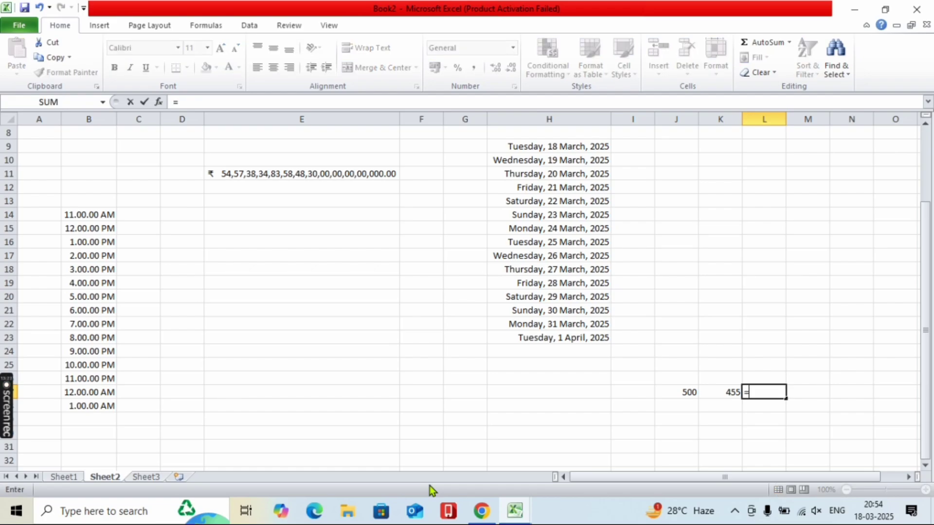
click(723, 397)
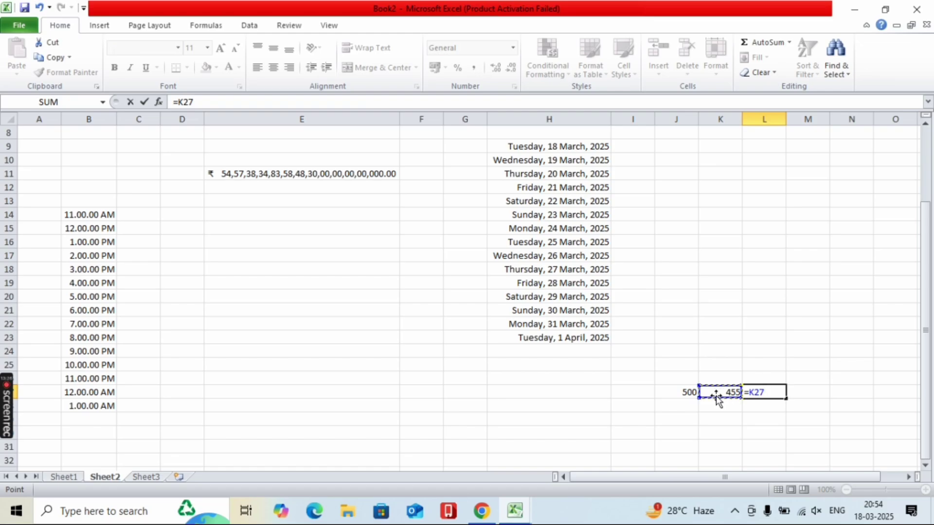
text(/)
click(687, 395)
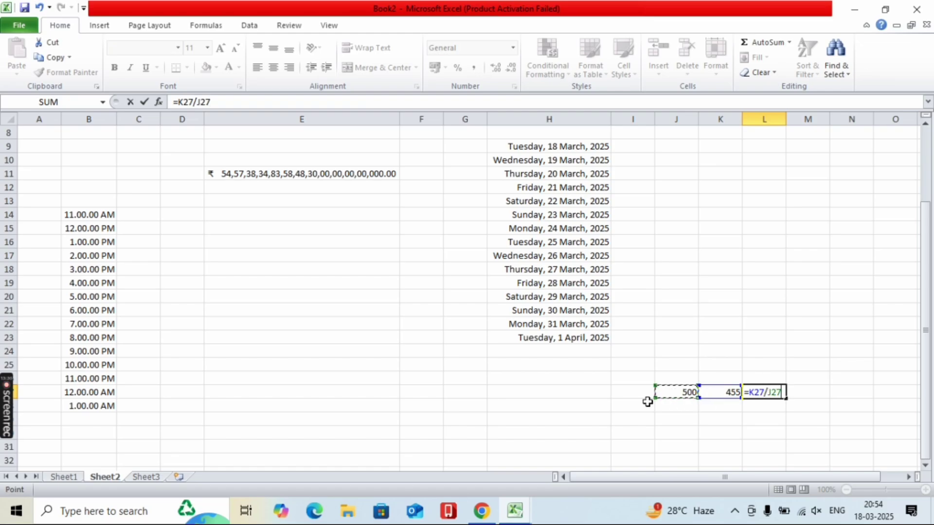
key(Return)
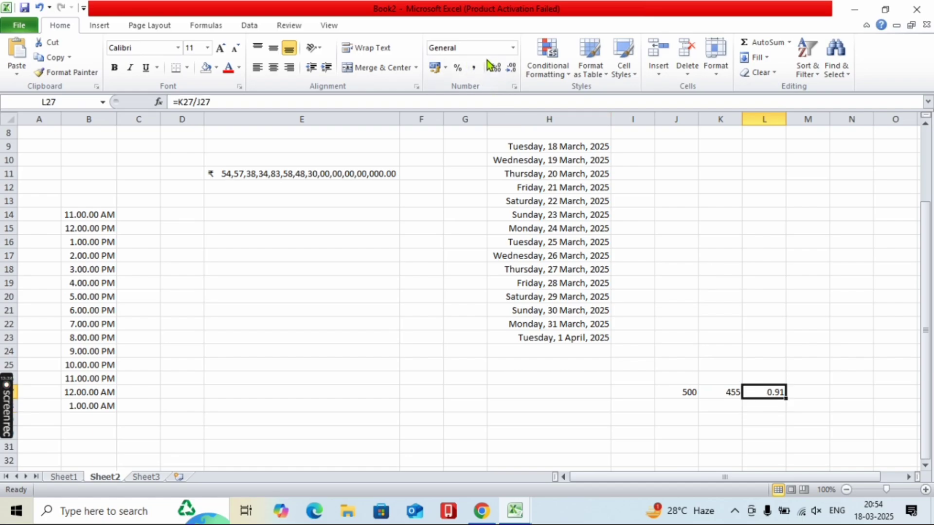
- Format L27 as Percentage so the ratio shows 91.00%
click(512, 47)
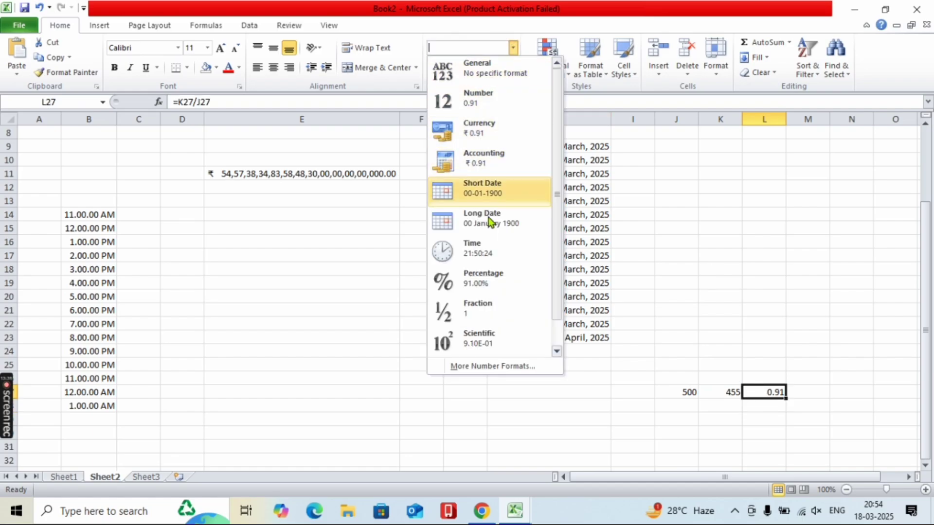
click(474, 279)
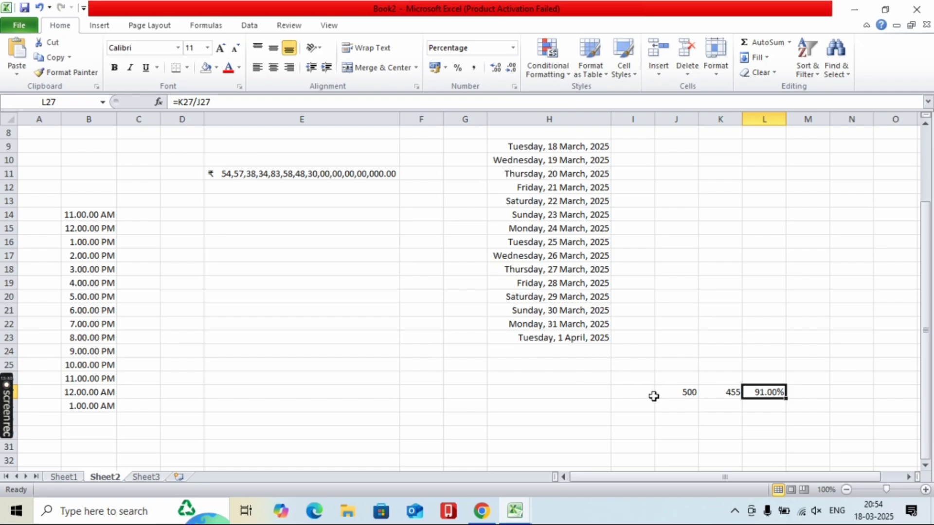
click(512, 48)
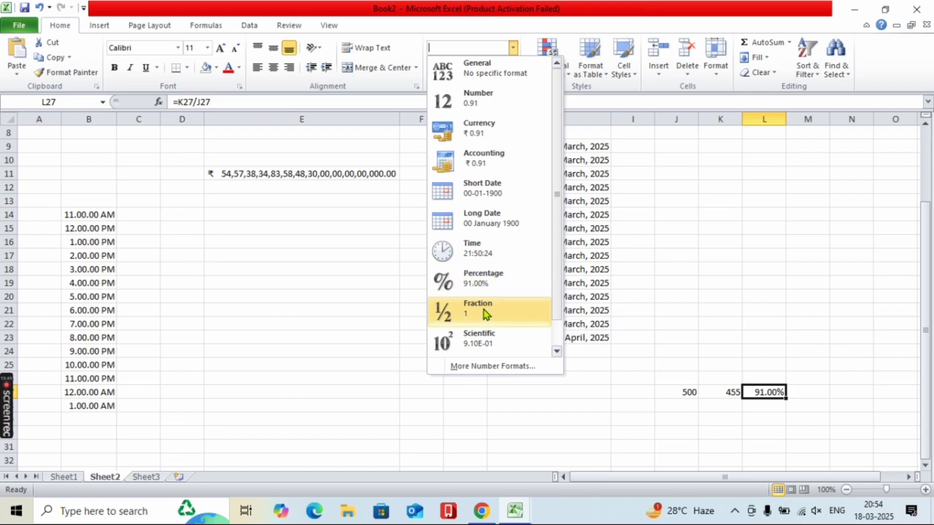
click(257, 362)
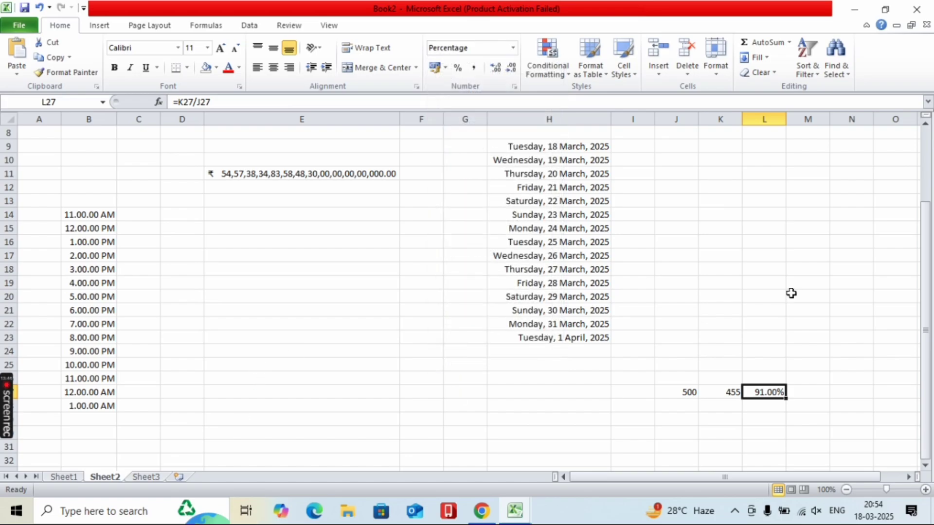
click(710, 193)
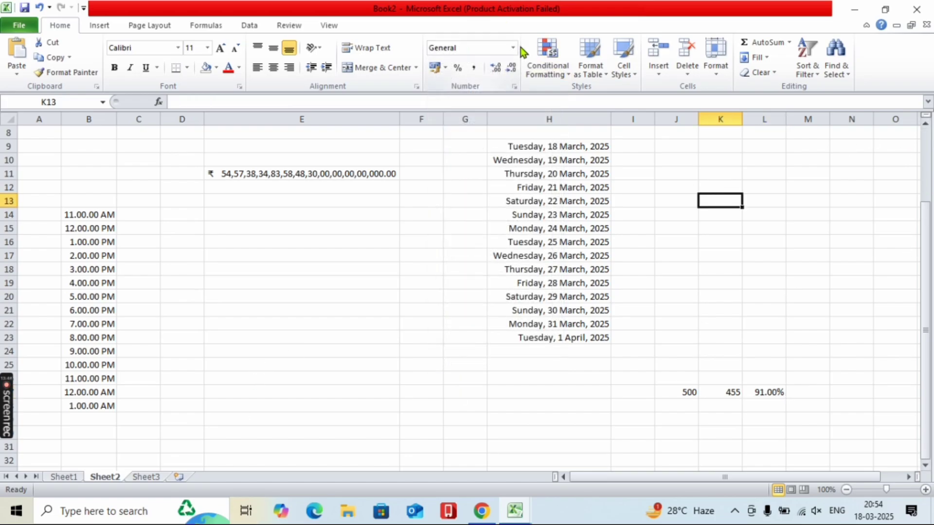
- Enter 4.6 in K13 and 6.5 in K14
text(4)
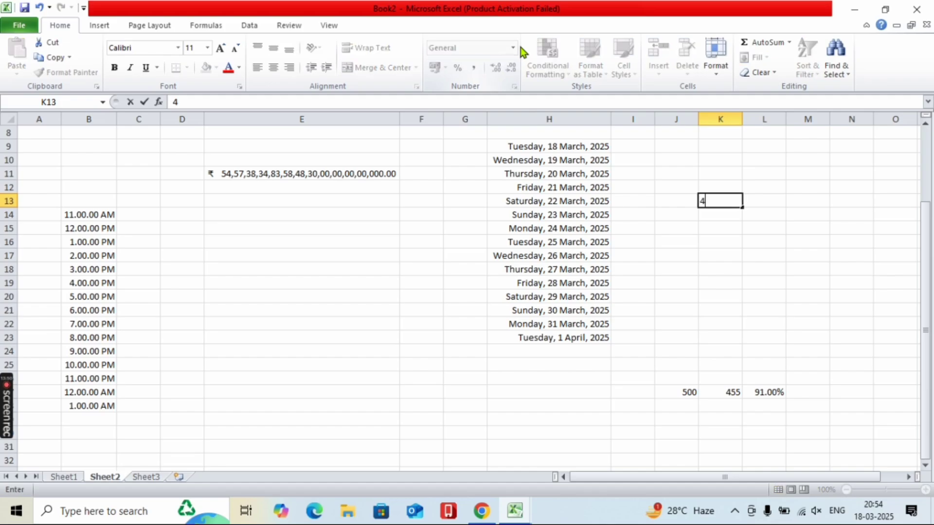
text(.6)
click(706, 215)
text(6)
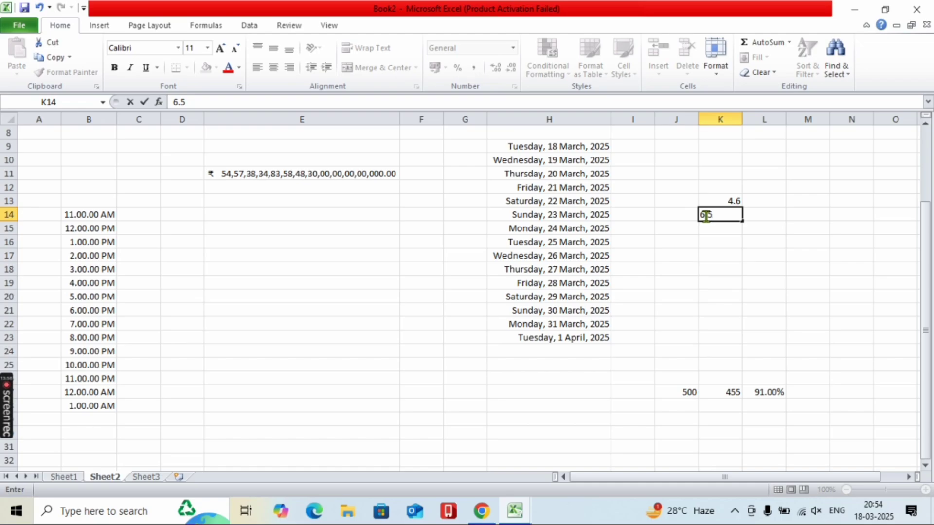
text(.5)
click(704, 202)
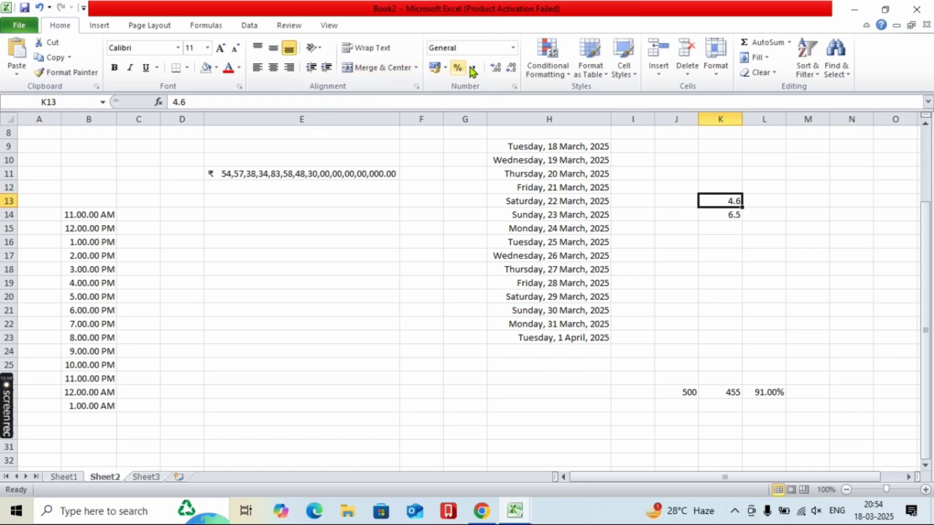
- Apply Fraction format to K13 and K14, showing 4 3/5 and 6 1/2
click(512, 48)
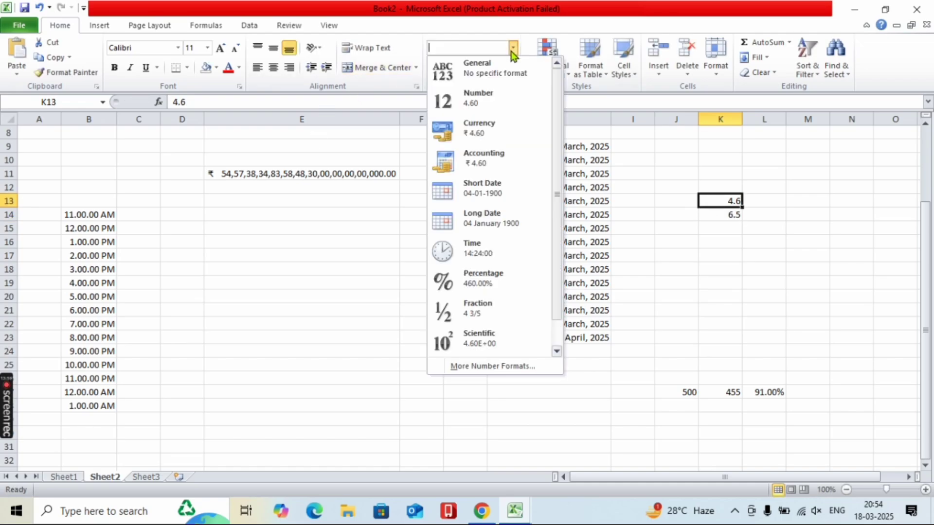
click(474, 317)
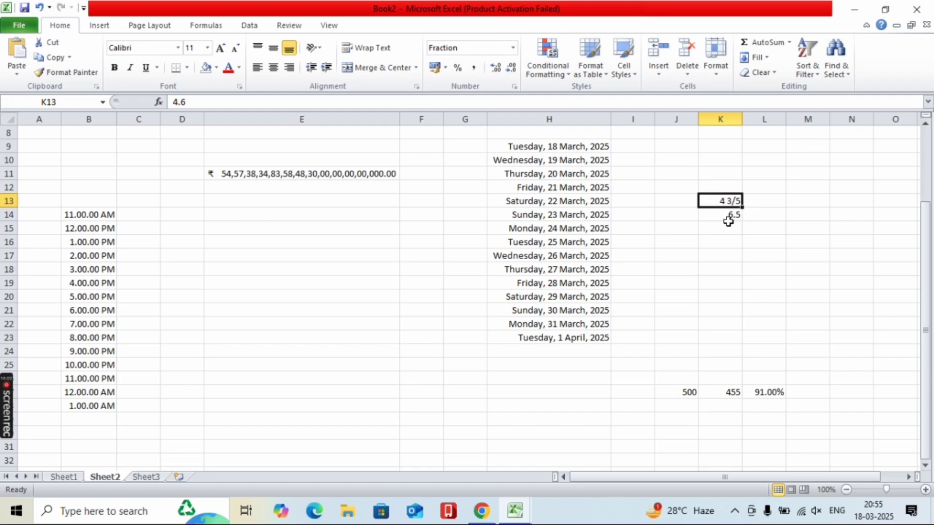
click(728, 216)
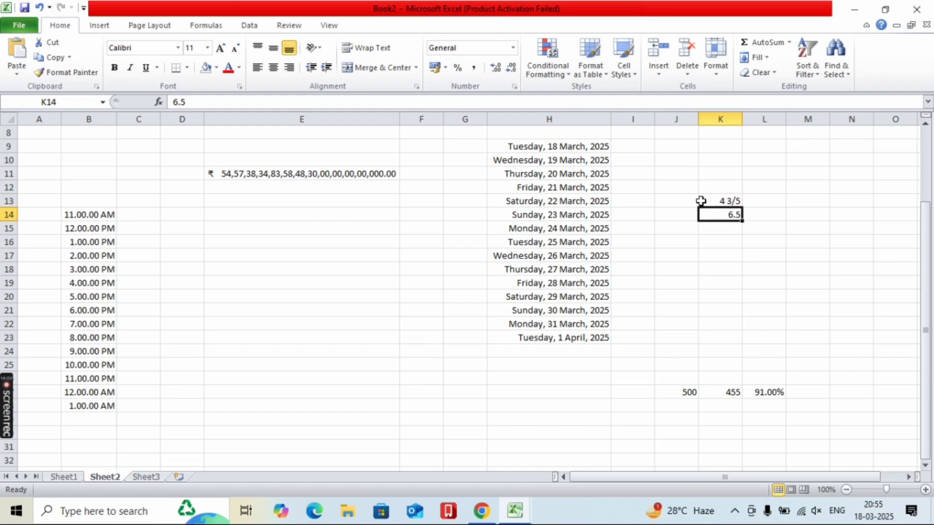
click(512, 48)
click(503, 310)
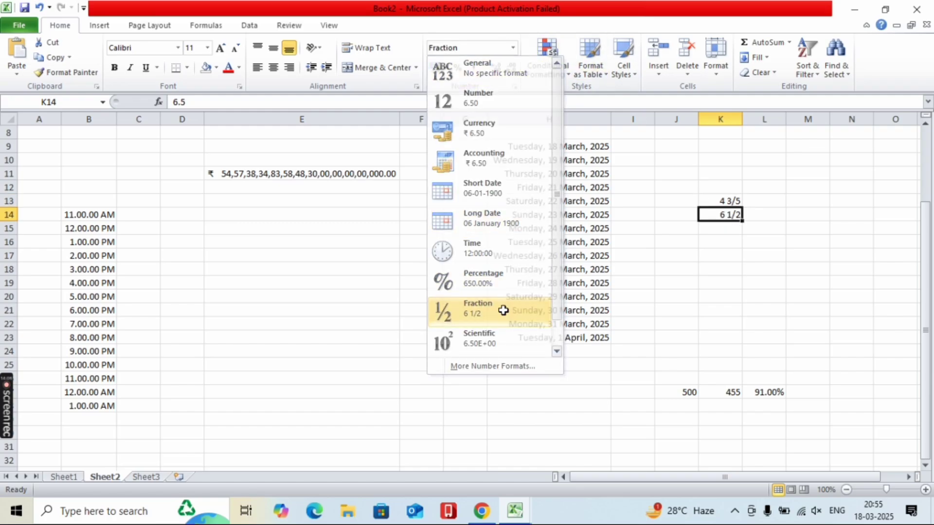
click(512, 48)
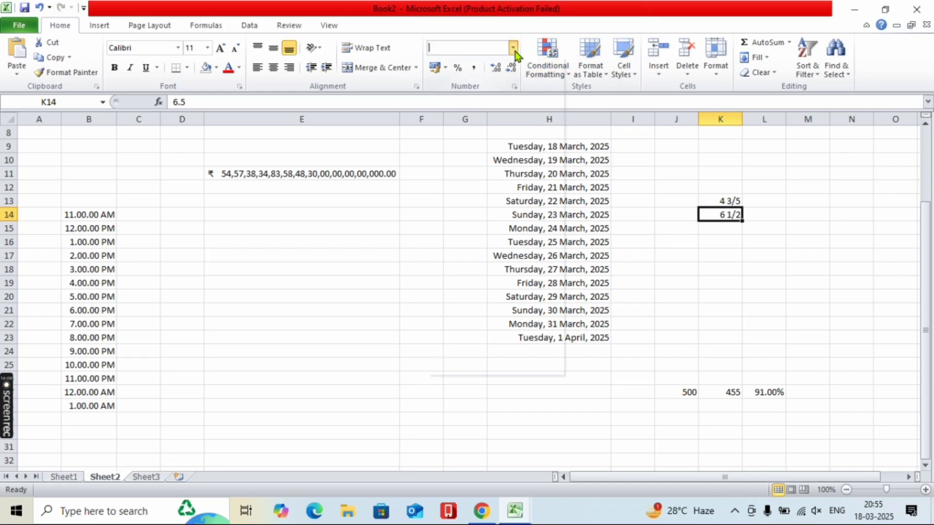
click(735, 250)
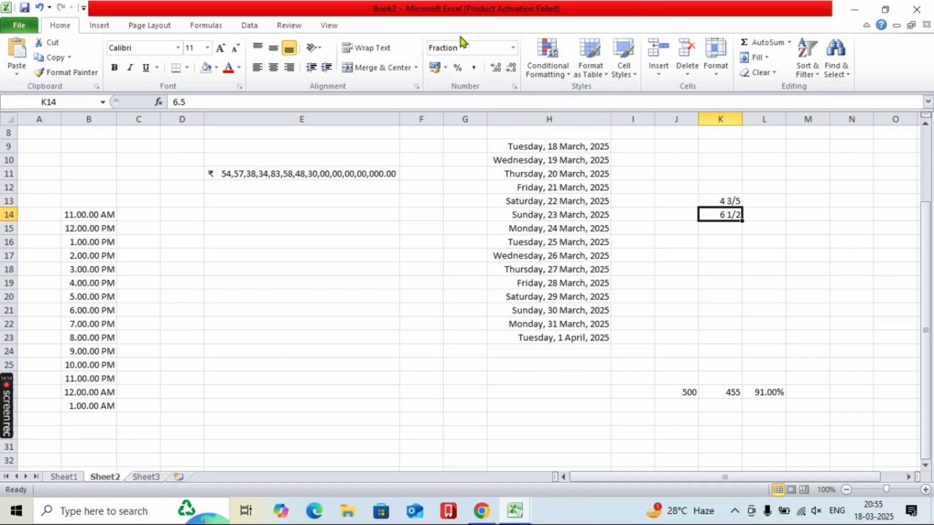
- Browse the number format list without changing anything
click(513, 48)
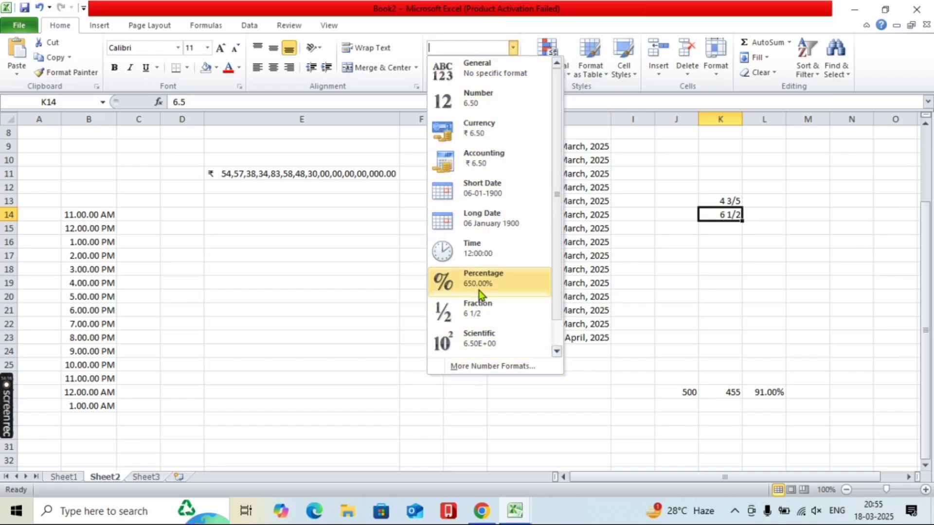
scroll(486, 302, down, 1)
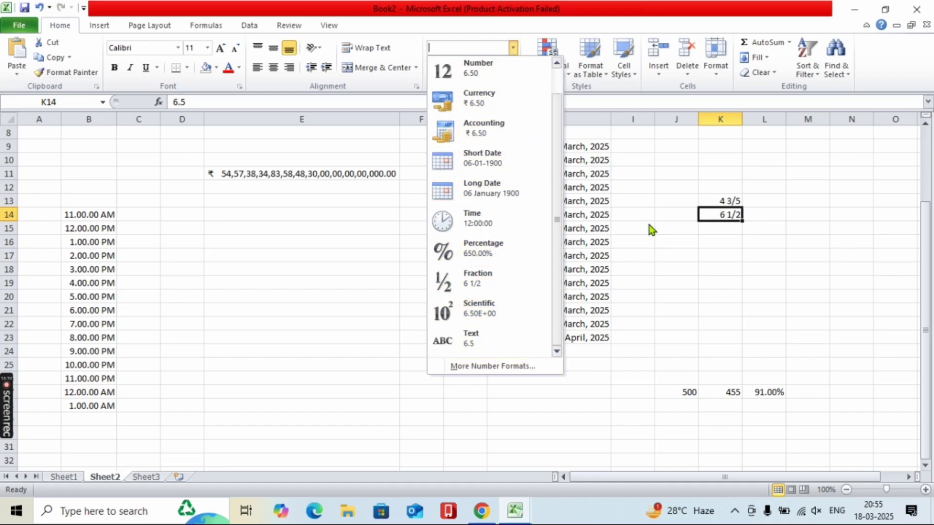
click(679, 259)
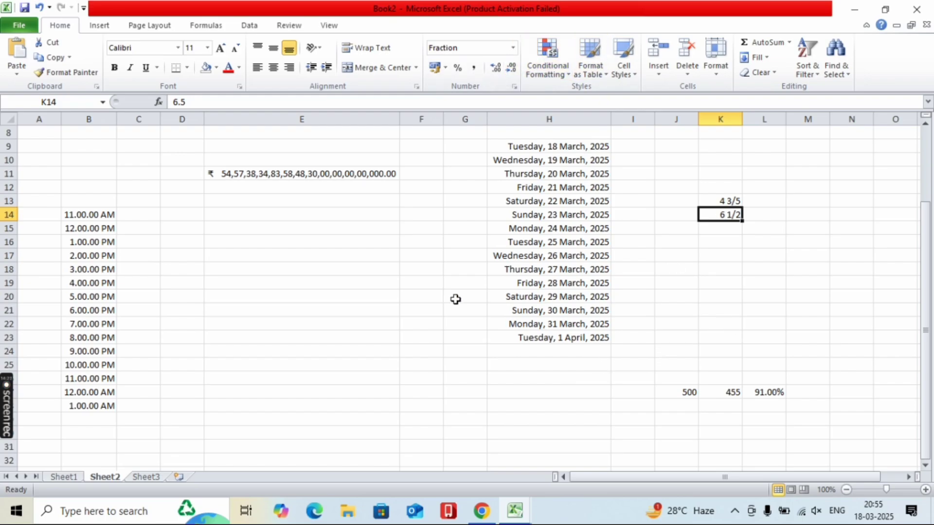
click(790, 270)
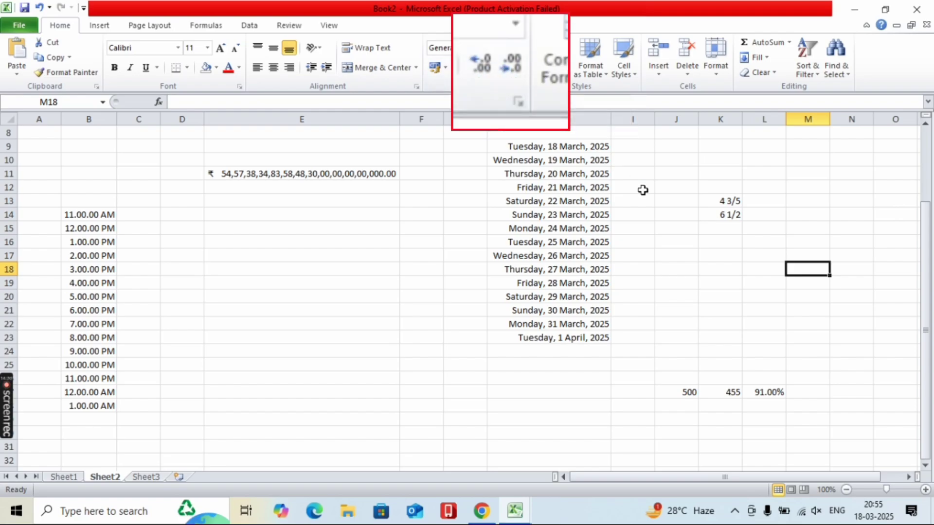
- Enter 456 in M18 and try adding six decimal places, then removing four
text(456)
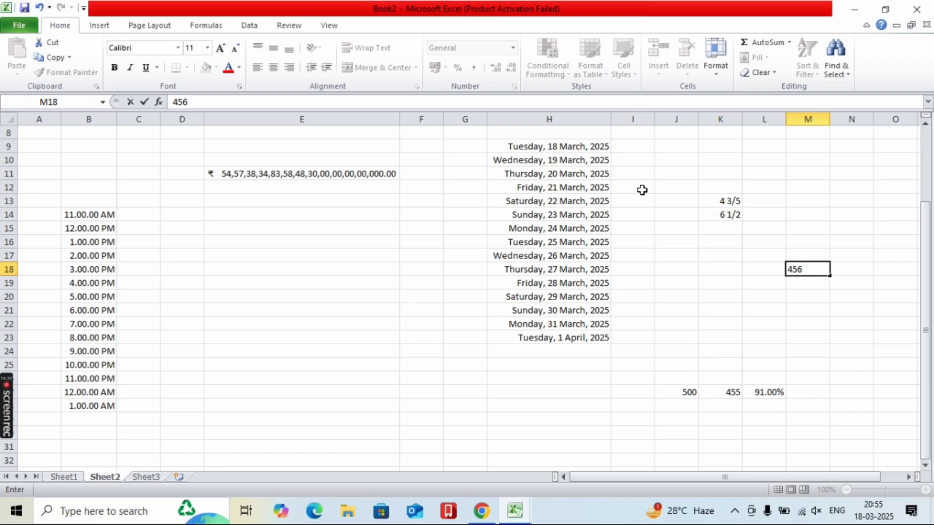
click(662, 257)
click(814, 270)
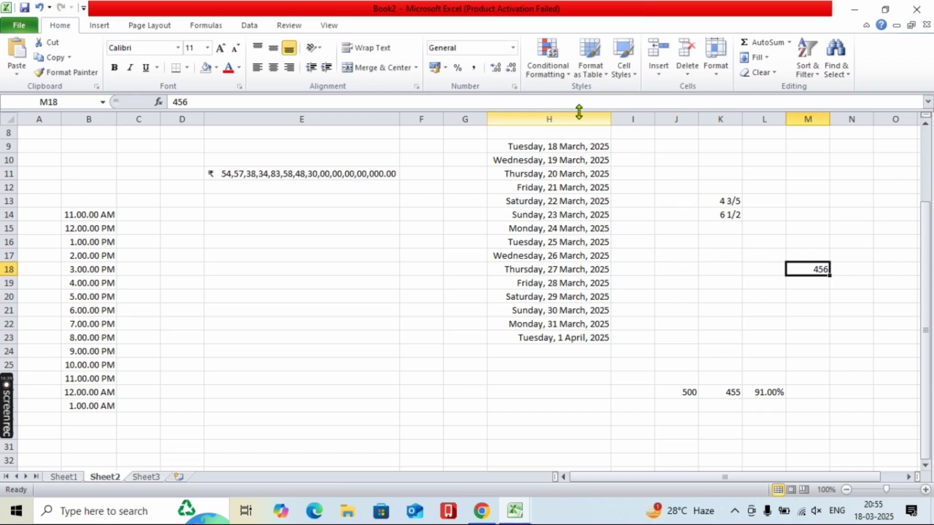
click(497, 67)
click(497, 68)
click(496, 68)
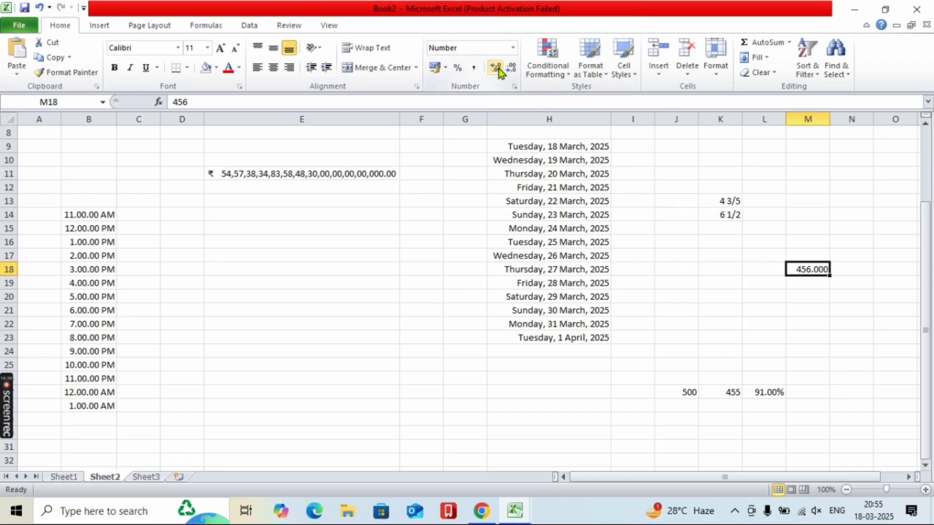
click(497, 68)
click(497, 68)
click(497, 68)
click(497, 68)
click(497, 68)
click(497, 67)
click(497, 68)
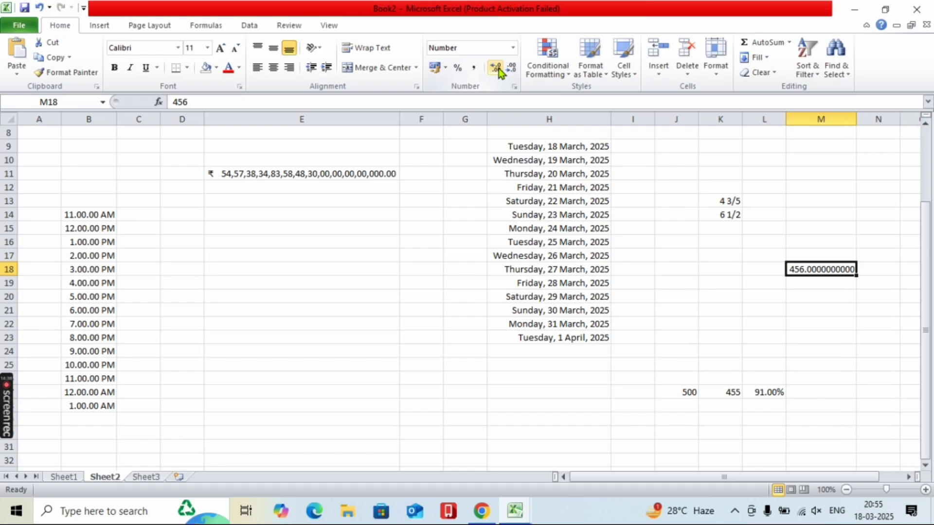
click(508, 69)
click(508, 69)
click(508, 69)
click(508, 69)
click(508, 69)
click(508, 69)
click(508, 69)
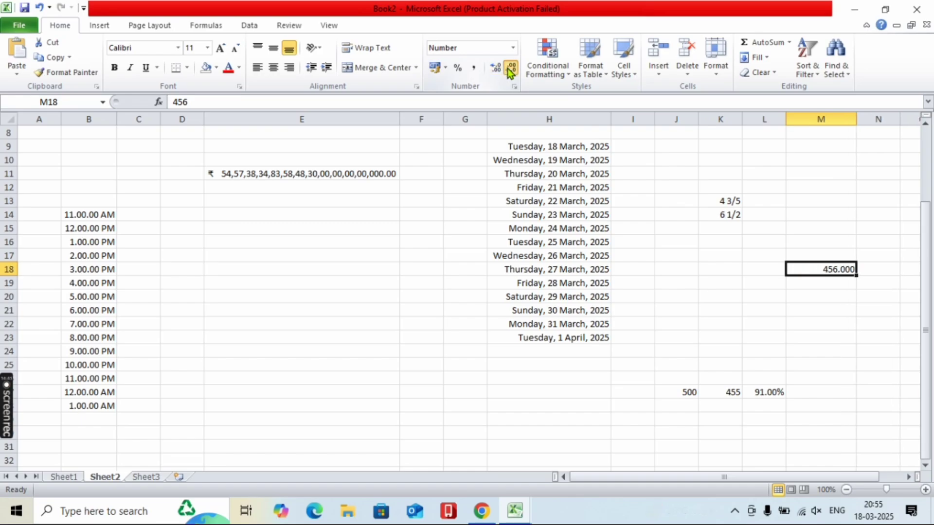
click(509, 69)
click(509, 69)
click(509, 69)
click(690, 300)
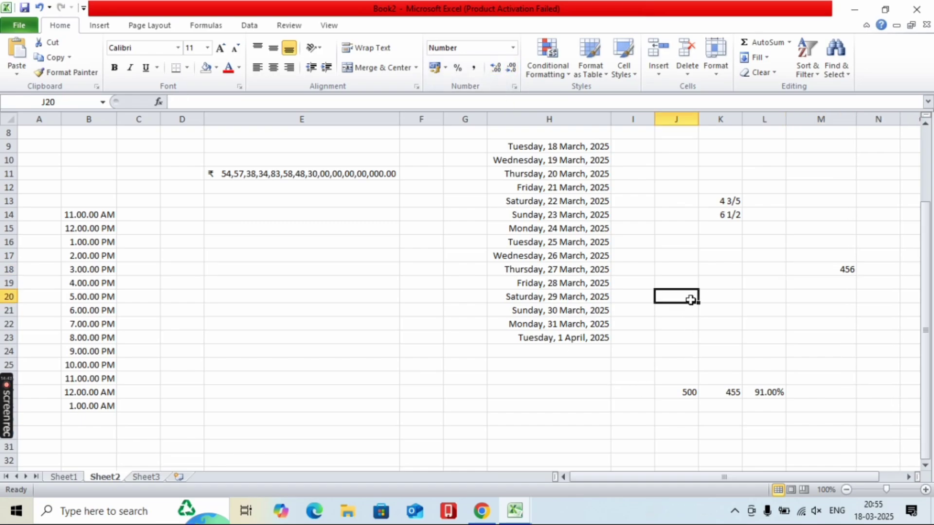
- Switch E11's rupee amount to Number format with no decimal places
click(326, 173)
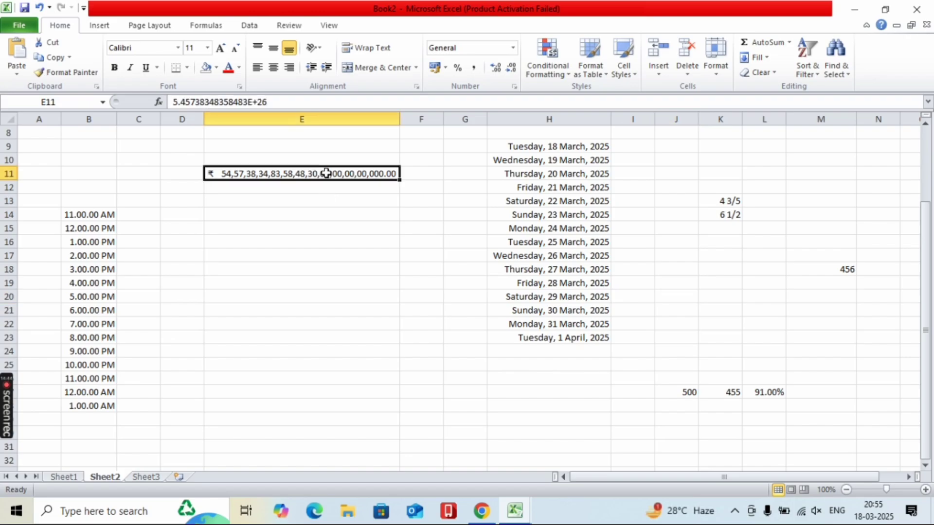
scroll(329, 185, up, 3)
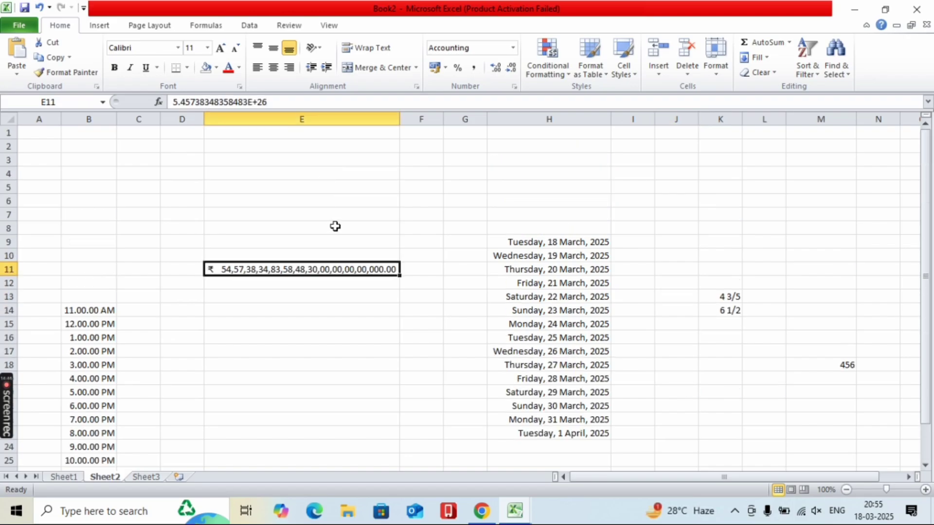
click(514, 48)
click(468, 98)
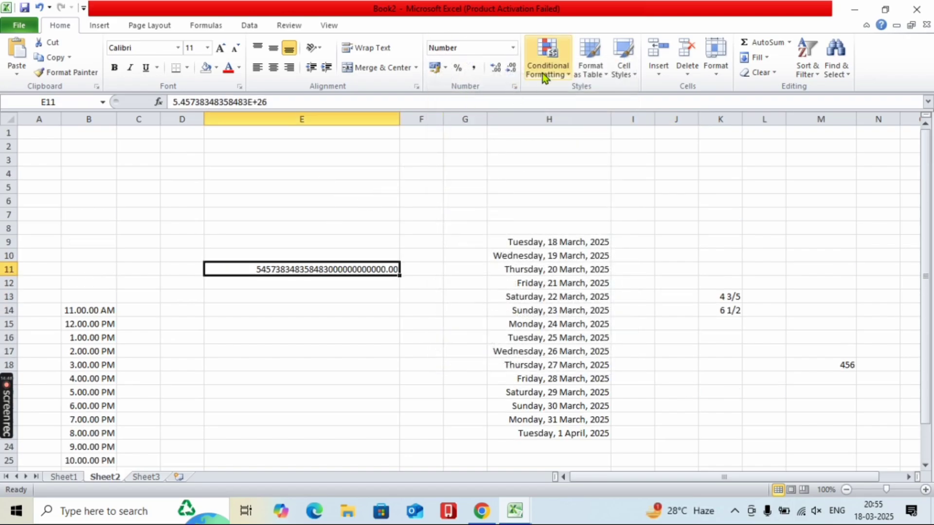
click(517, 72)
click(517, 72)
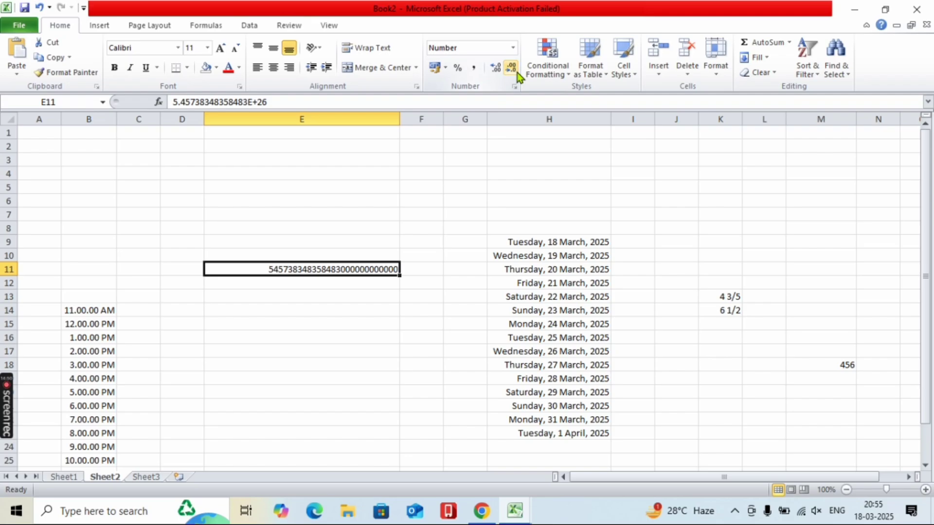
- Select H8 and view the Conditional Formatting options without choosing one
click(549, 231)
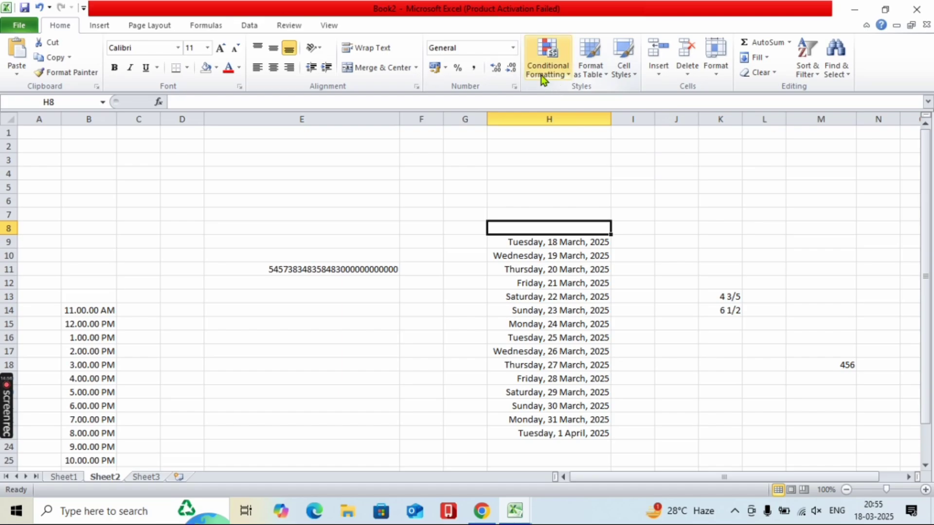
click(540, 75)
click(484, 165)
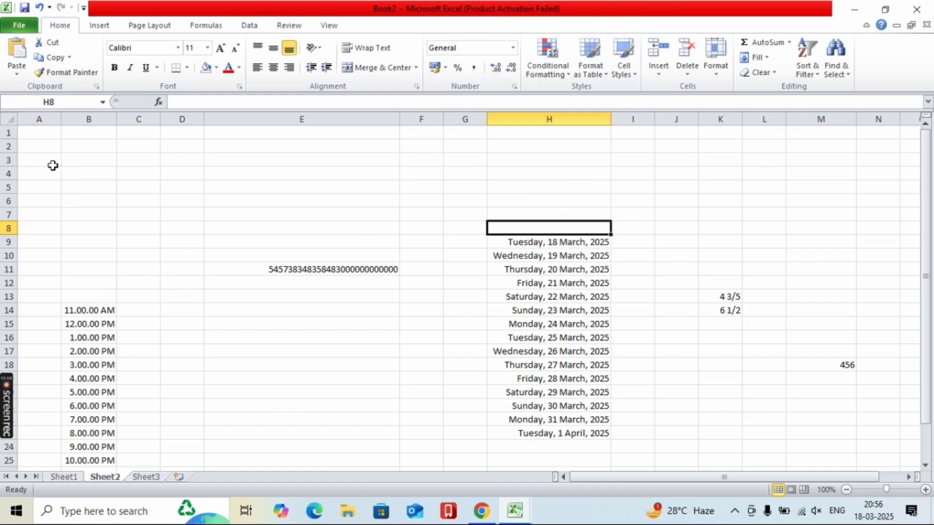
- Clear the old data and enter headings name, subject, marks in A1:C1
drag(53, 165, 836, 476)
key(Delete)
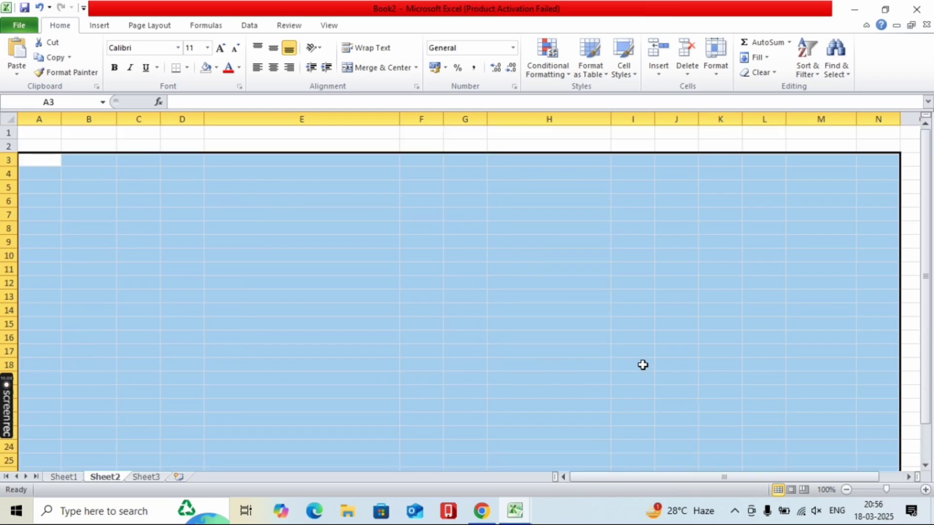
click(56, 133)
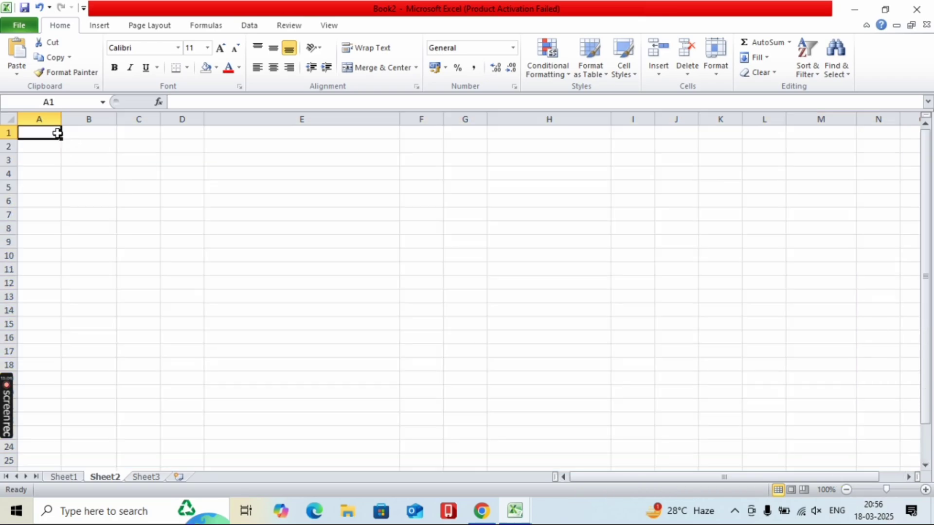
text(name)
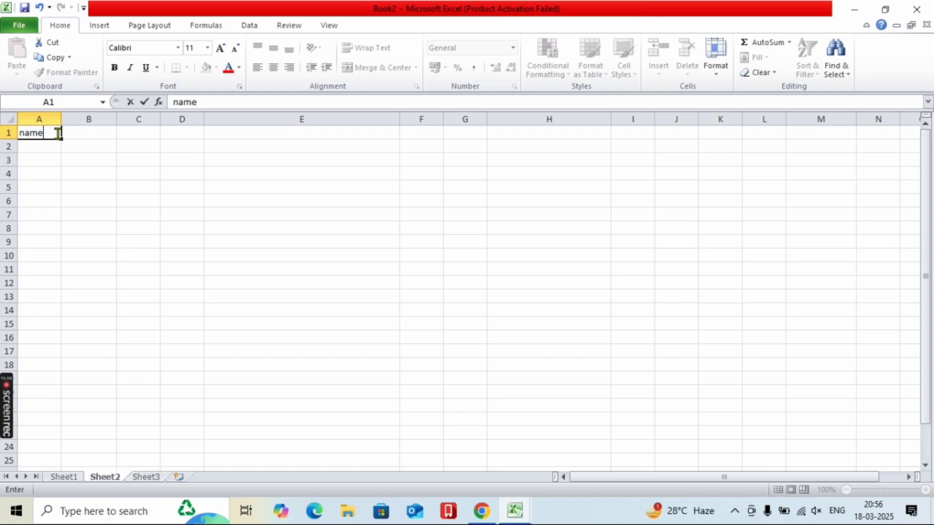
key(Tab)
text(subje)
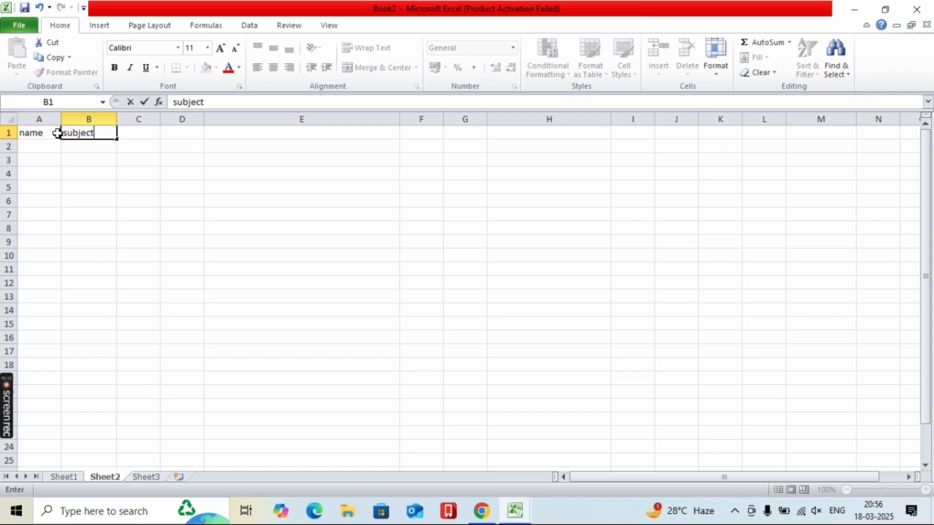
key(Tab)
text(marks)
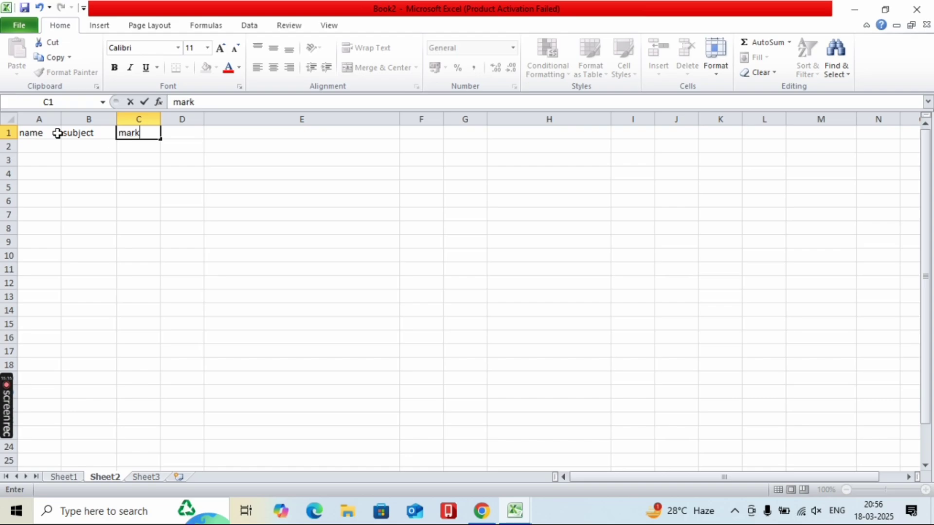
click(46, 152)
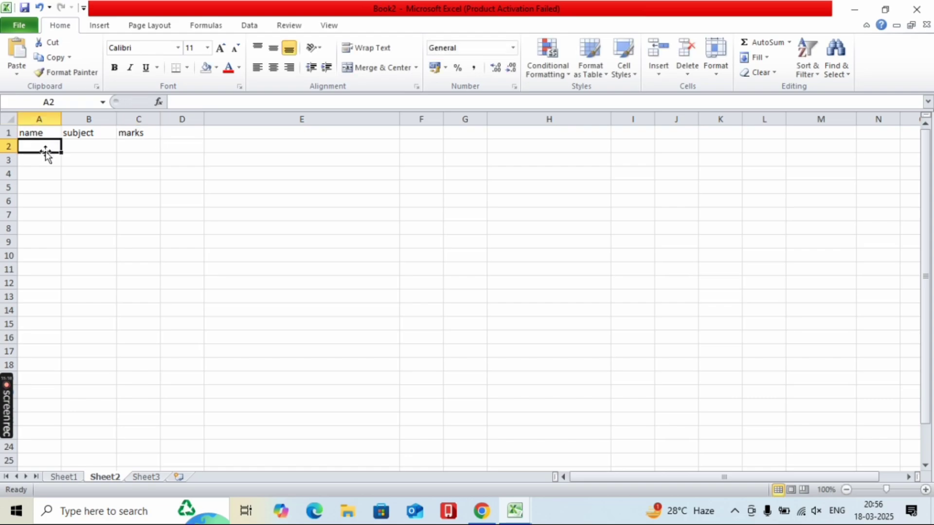
- Enter the four student names in A2:A5
text(raj)
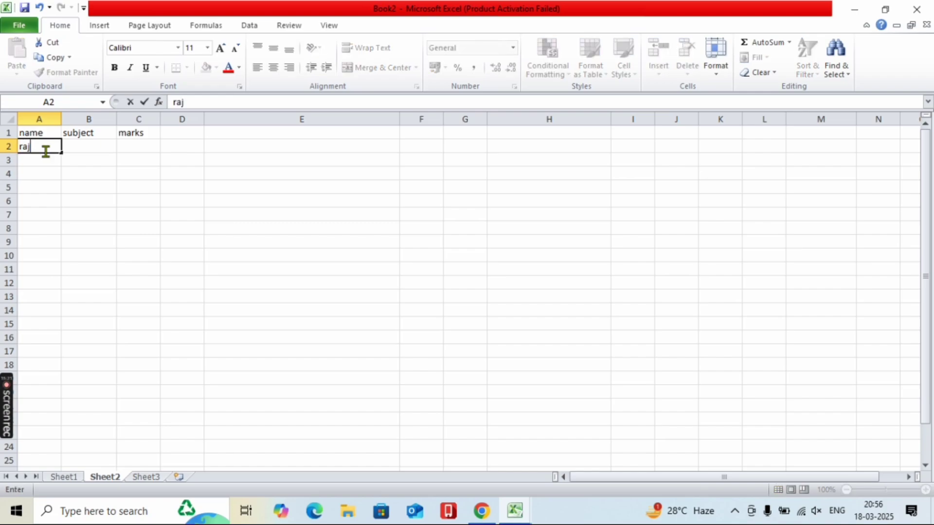
key(Return)
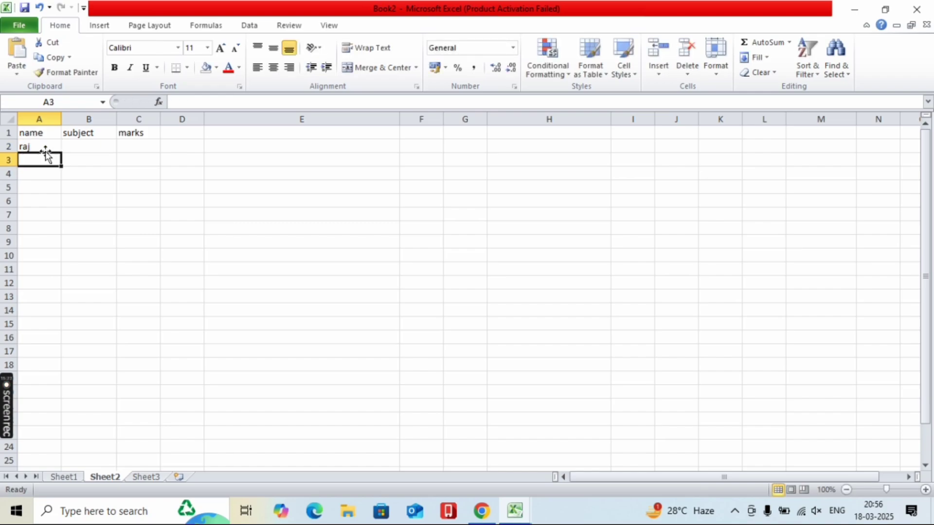
text(ma)
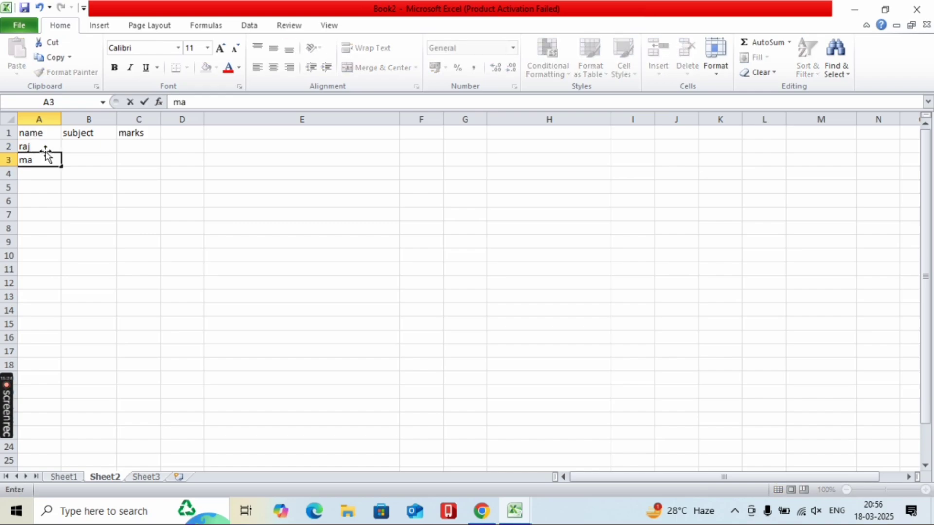
text(AH)
key(BackSpace)
key(BackSpace)
key(BackSpace)
text(he)
key(Return)
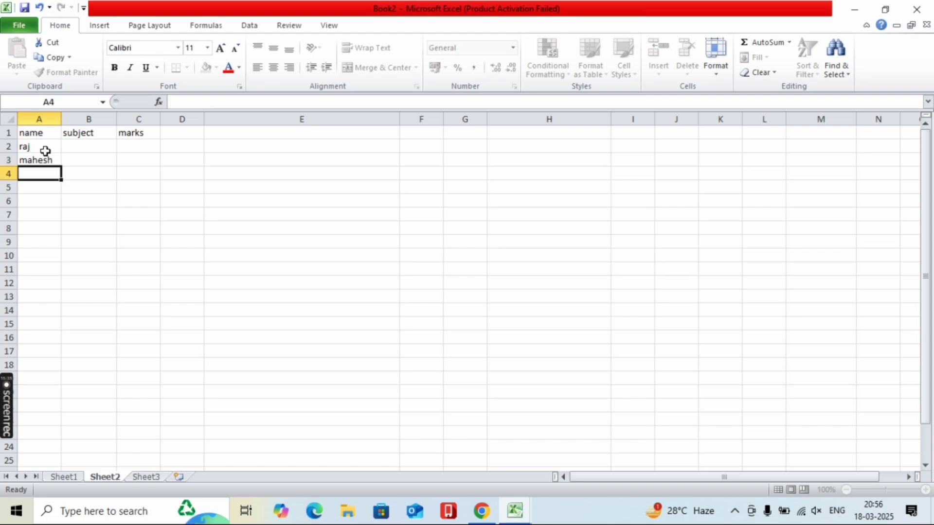
text(rajes)
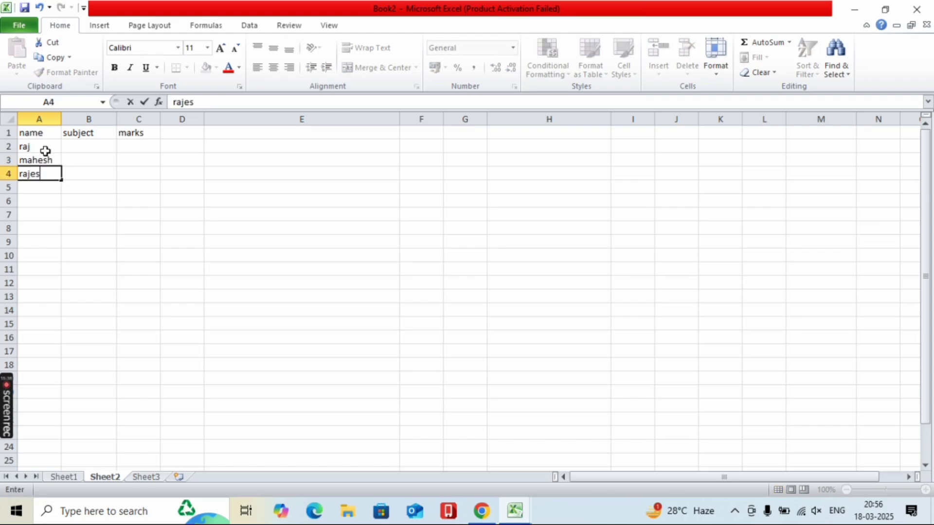
text(shh)
key(Return)
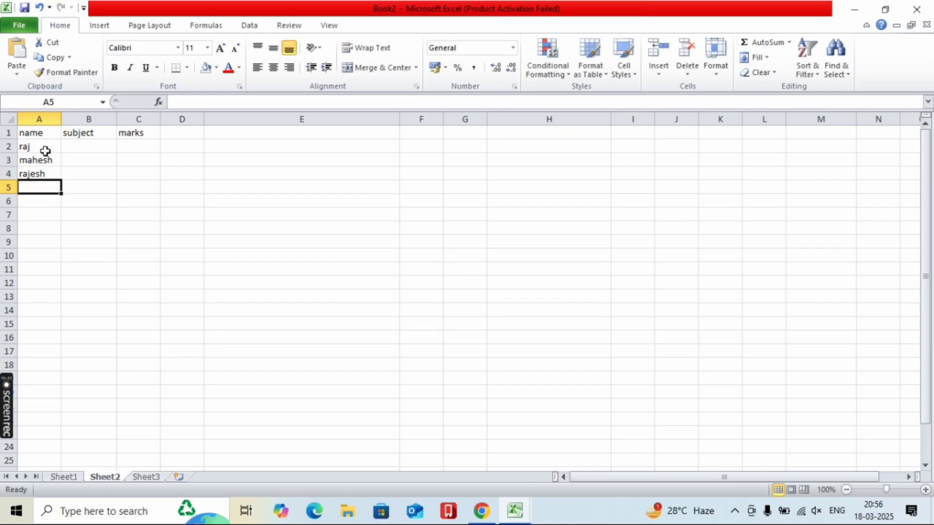
text(ram)
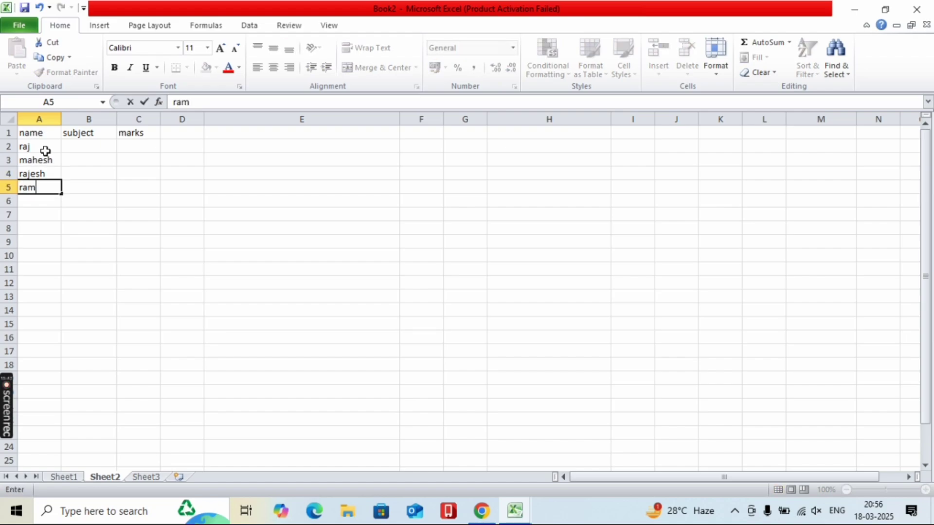
click(75, 152)
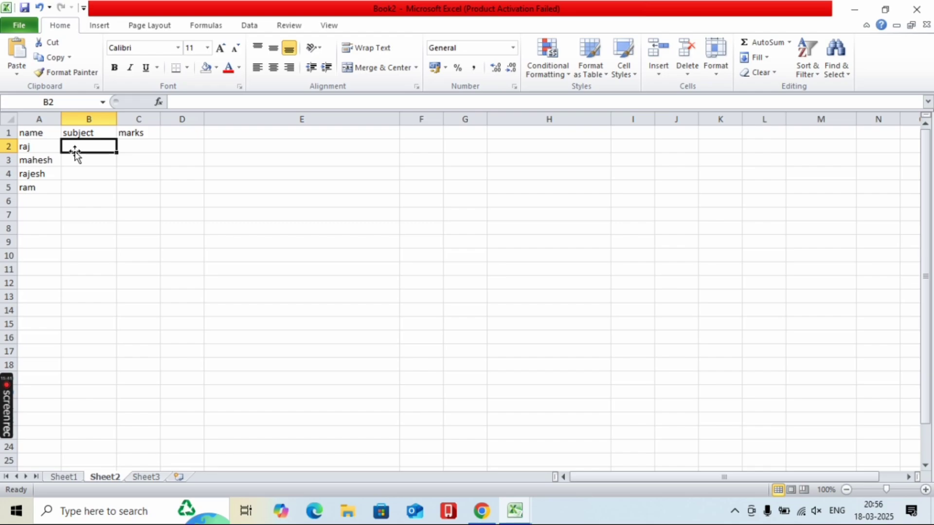
- Enter subjects hindi, english, hindi and science in B2:B5
text(hindi)
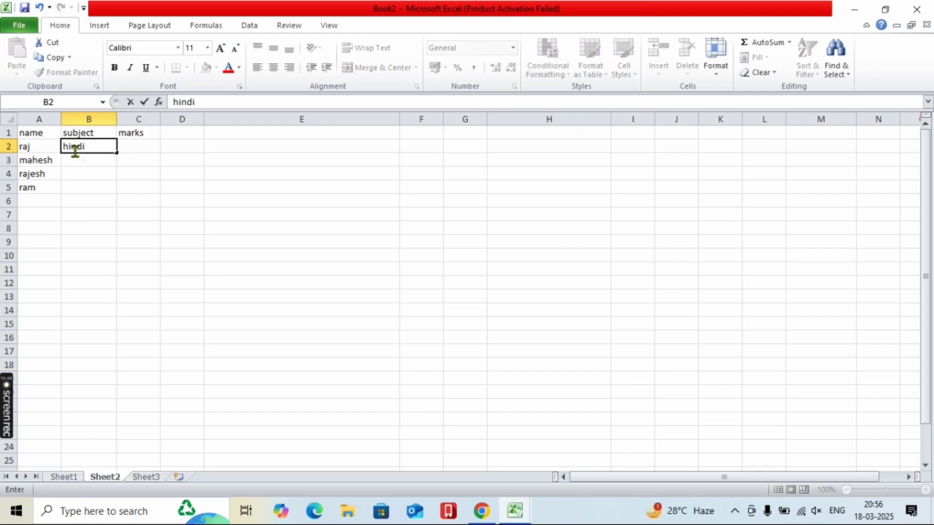
key(Return)
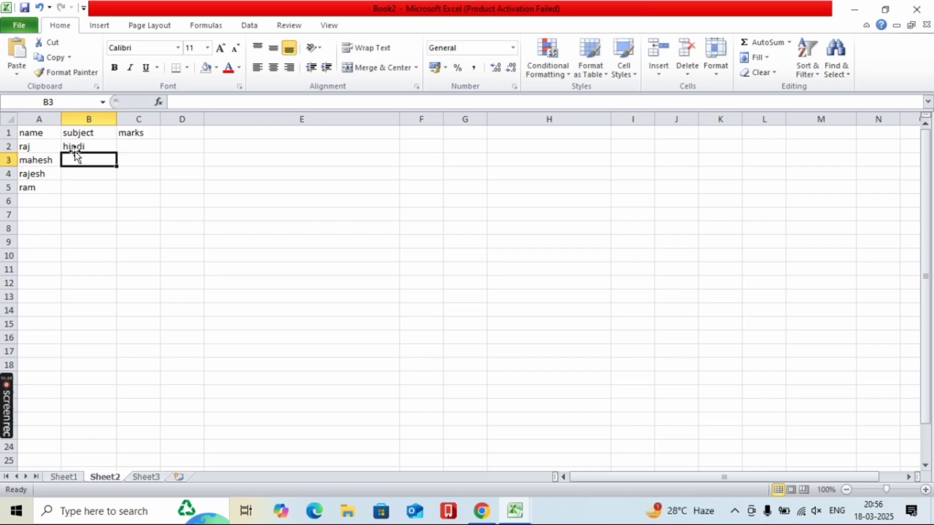
text(english)
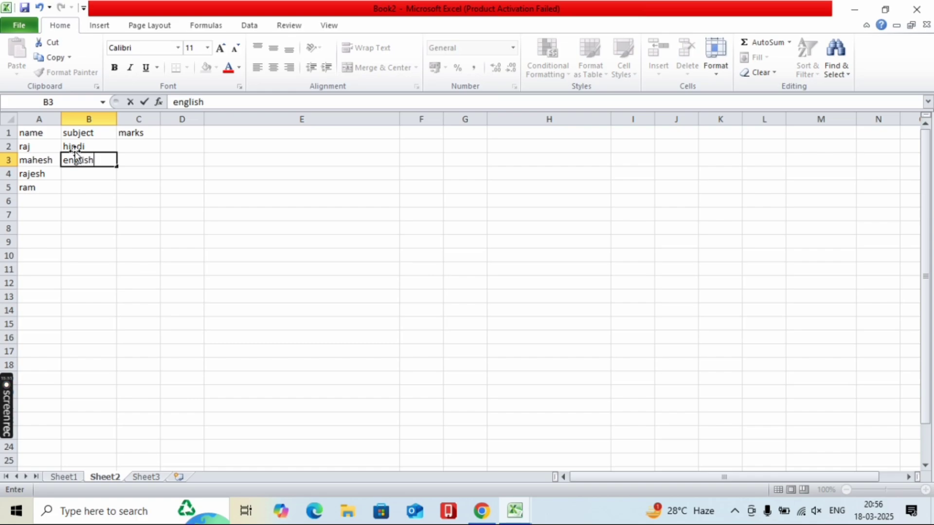
key(Return)
text(hindi)
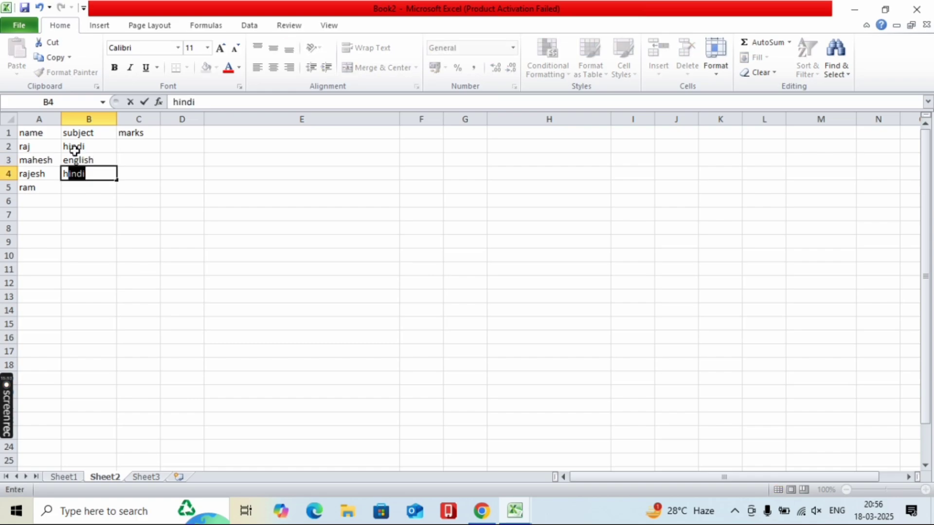
key(Return)
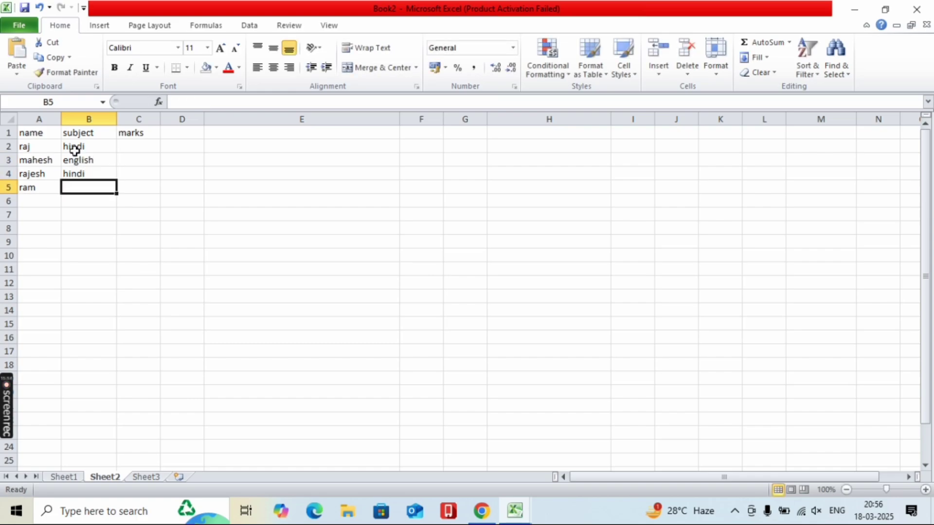
text(scine)
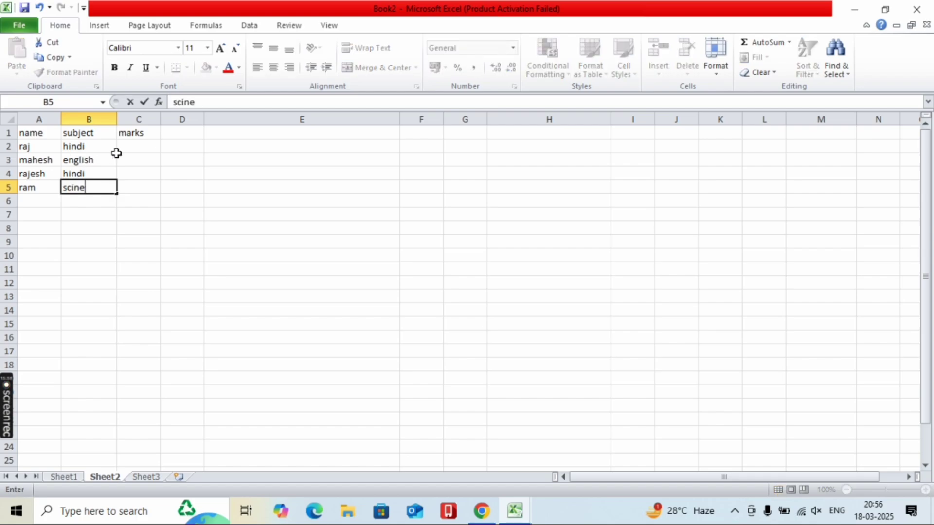
click(115, 156)
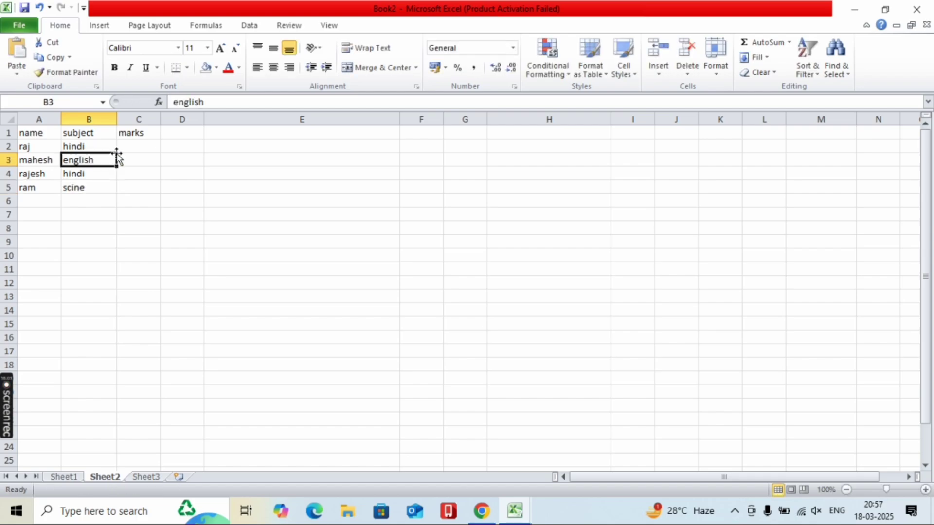
- Enter marks 45, 78, 96 and 56 in C2:C5
click(137, 145)
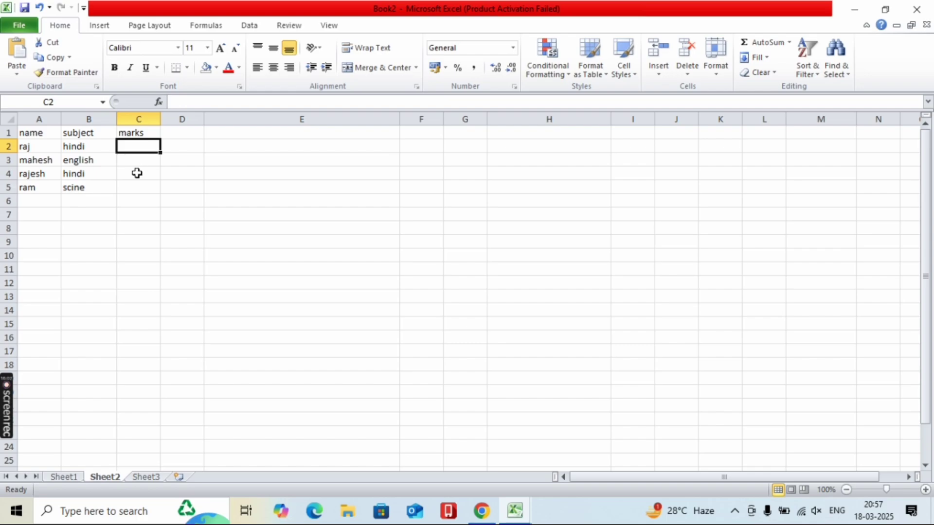
text(45)
key(Return)
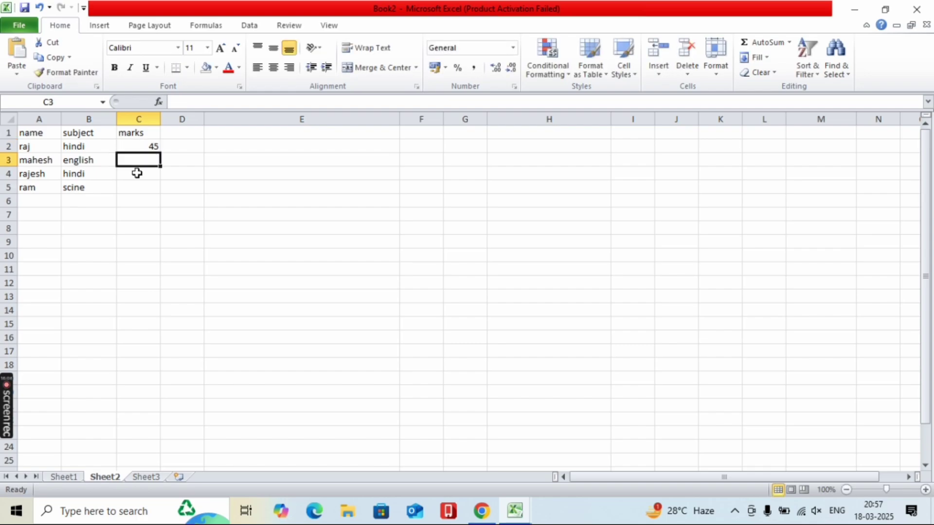
text(78)
key(Return)
text(96)
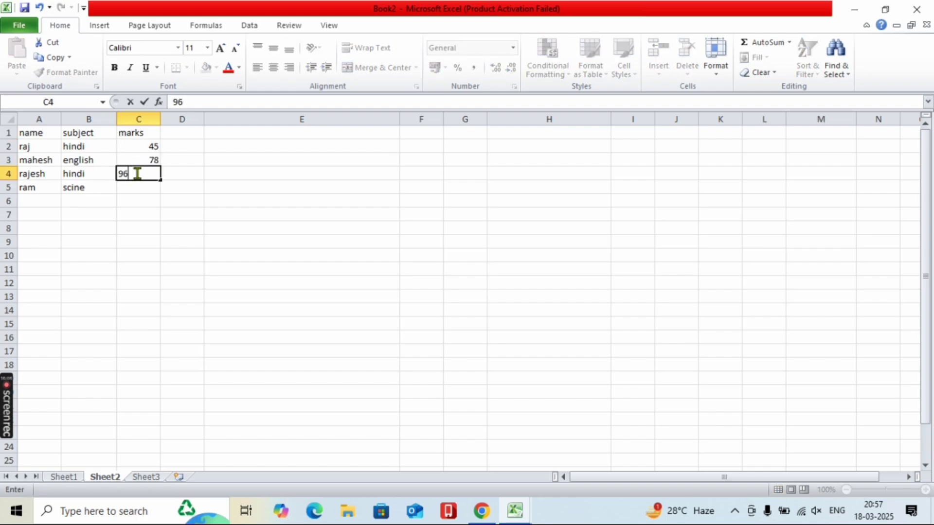
key(Return)
text(56)
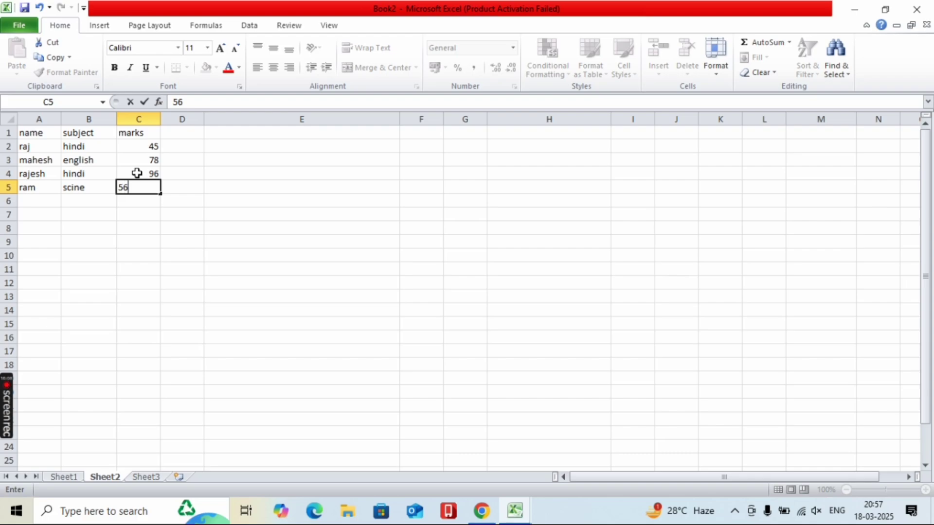
click(213, 268)
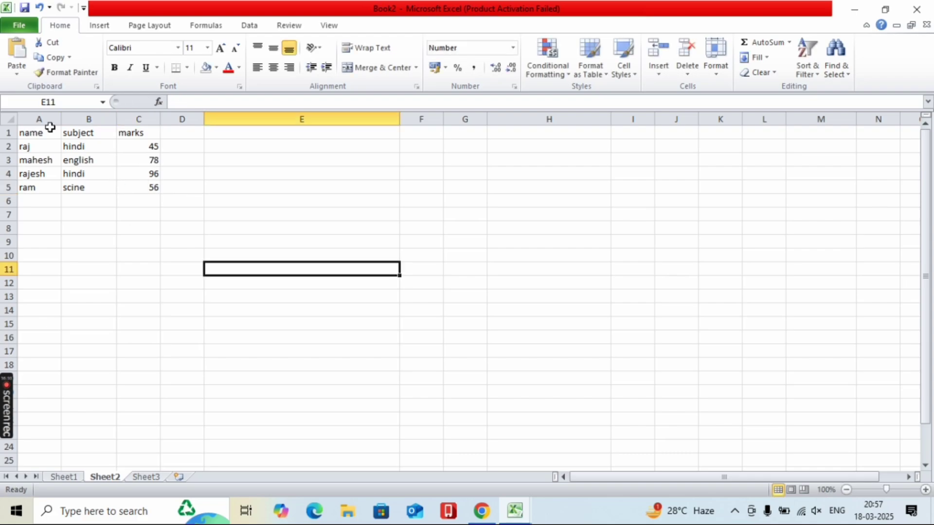
- Trial a Greater Than highlight on A1:C5 with thresholds like 99 and 96, then cancel
drag(37, 131, 129, 187)
click(548, 63)
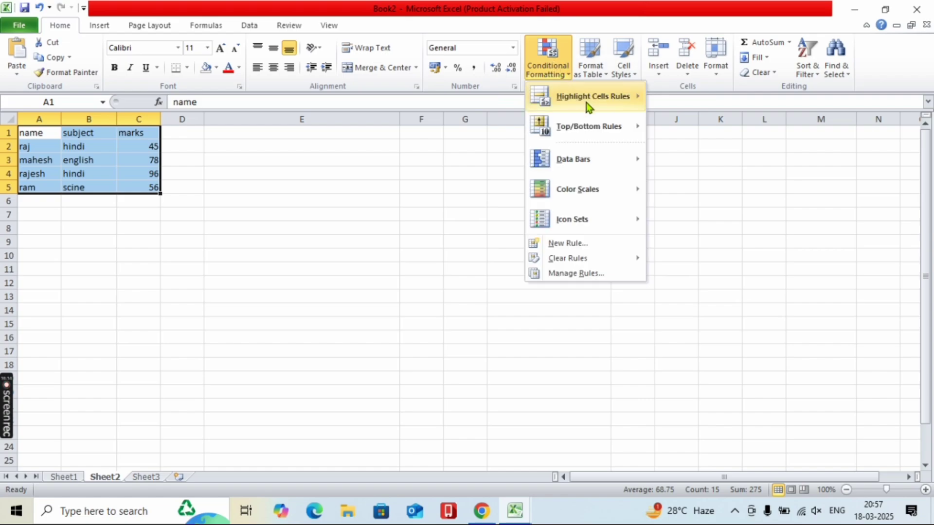
mouse_move(599, 100)
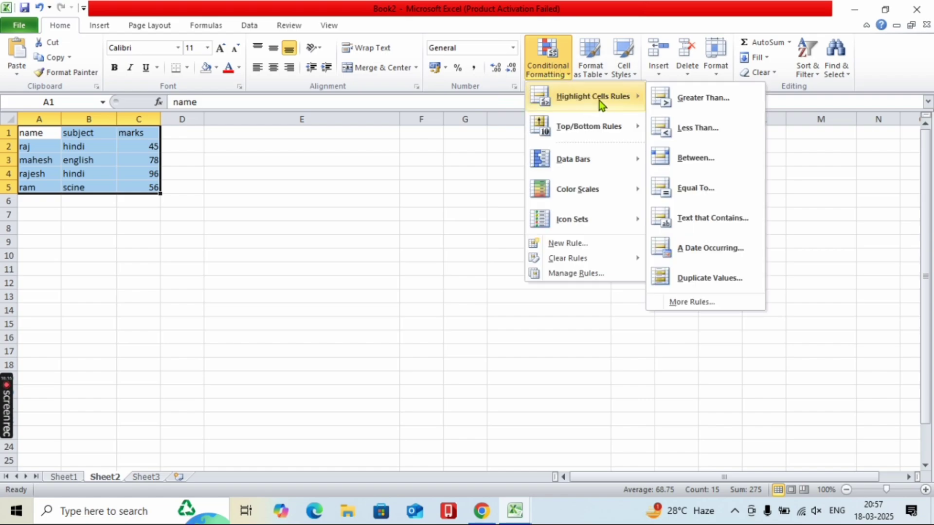
click(682, 101)
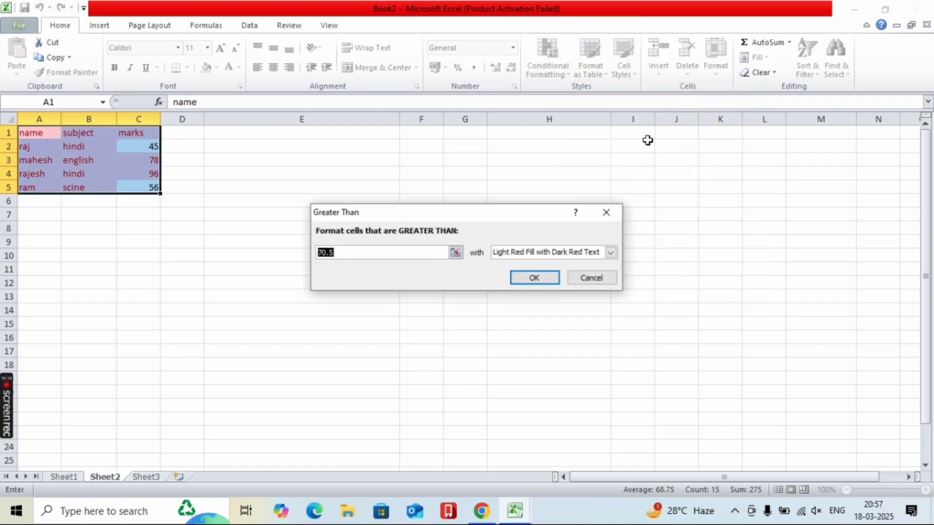
click(362, 252)
key(BackSpace)
key(BackSpace)
key(BackSpace)
key(BackSpace)
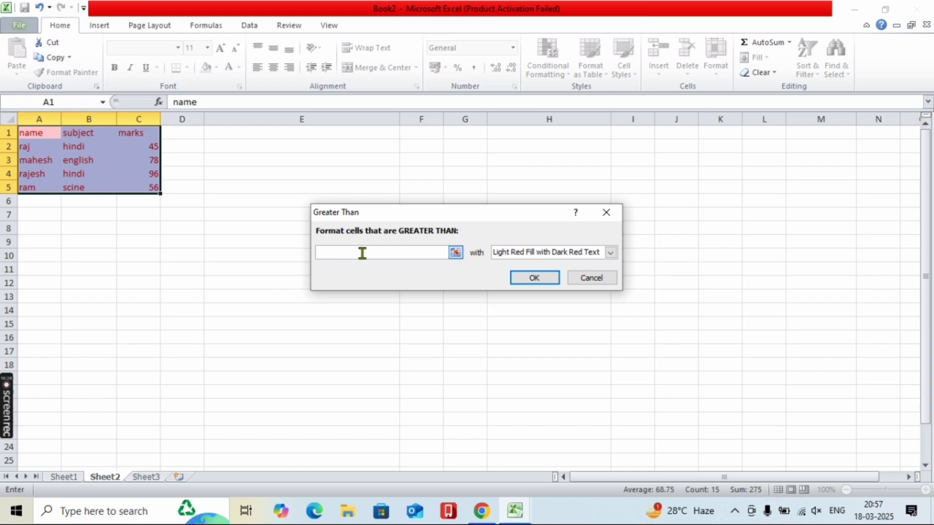
text(99)
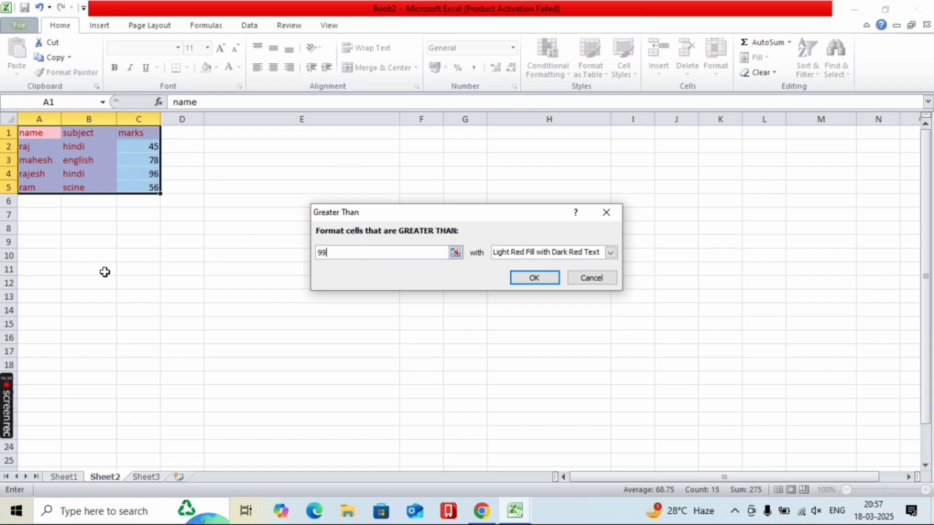
key(BackSpace)
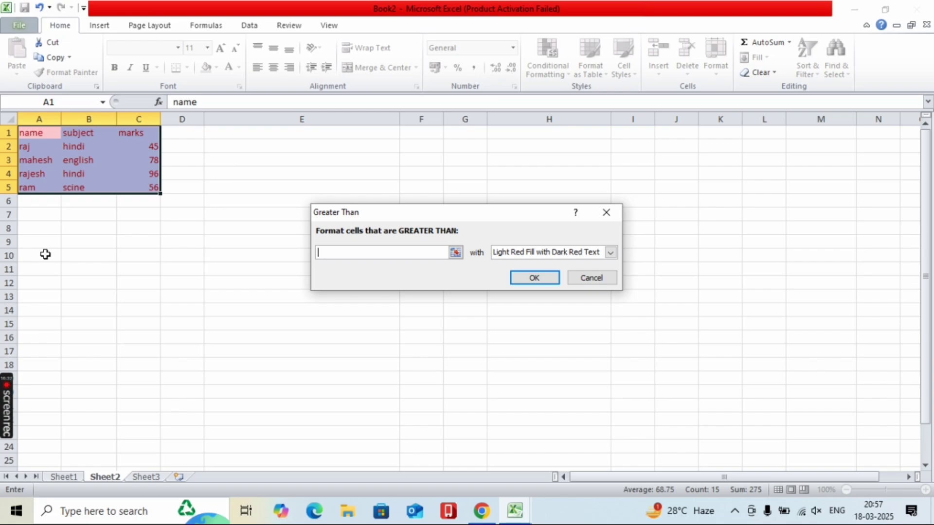
text(6)
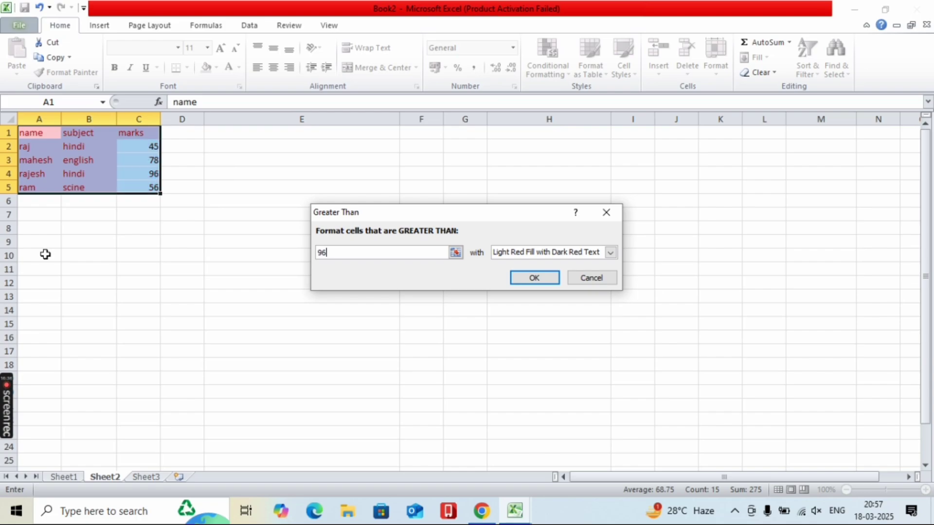
key(BackSpace)
key(BackSpace)
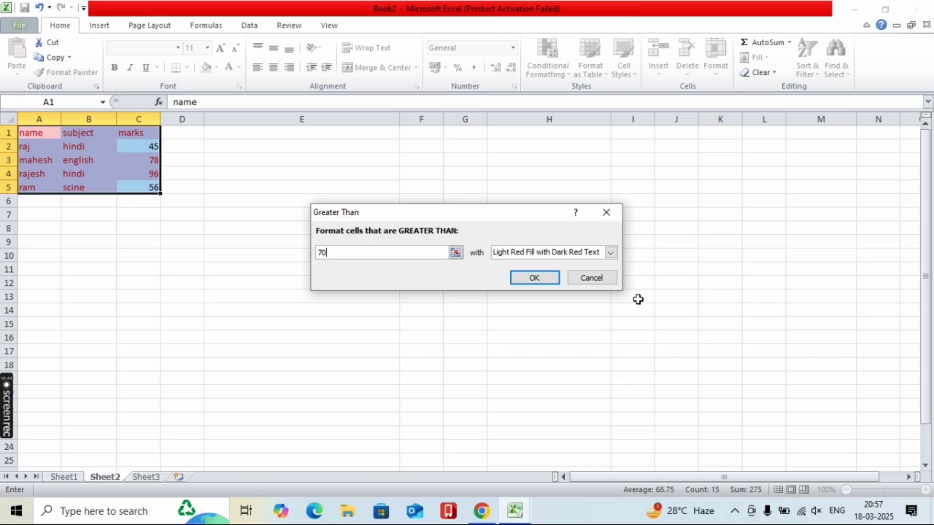
click(593, 279)
click(547, 56)
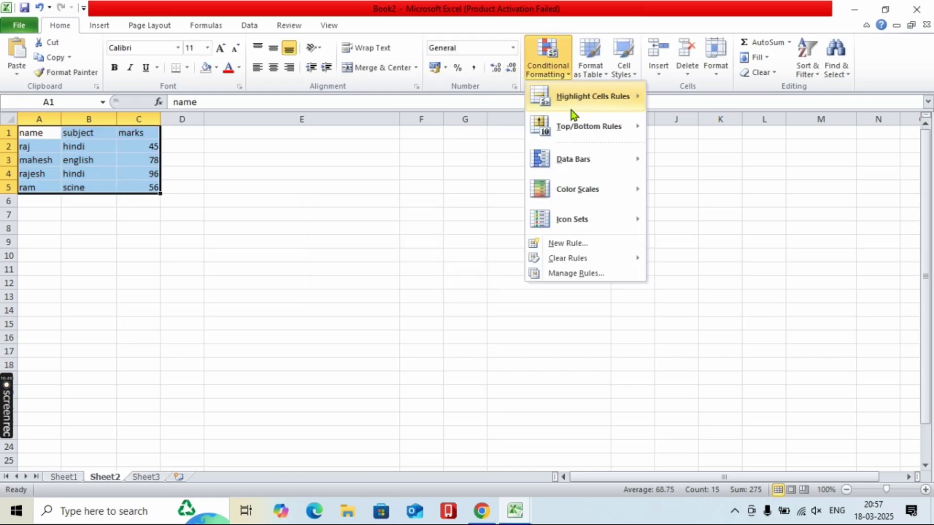
mouse_move(572, 108)
click(653, 125)
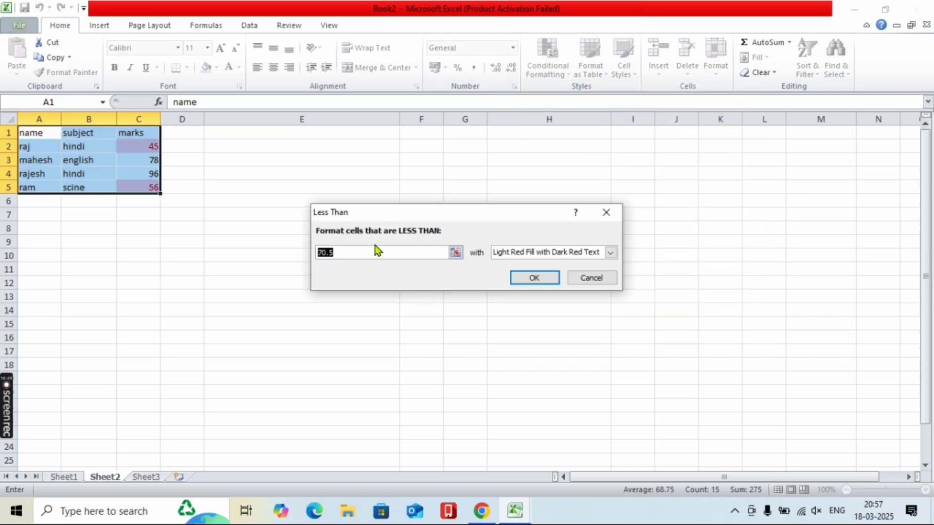
click(357, 249)
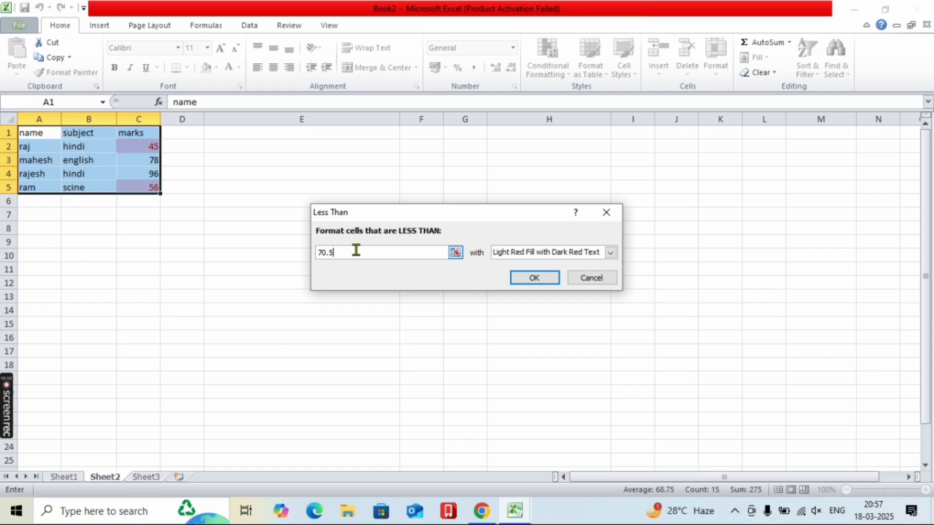
key(BackSpace)
key(BackSpace)
key(BackSpace)
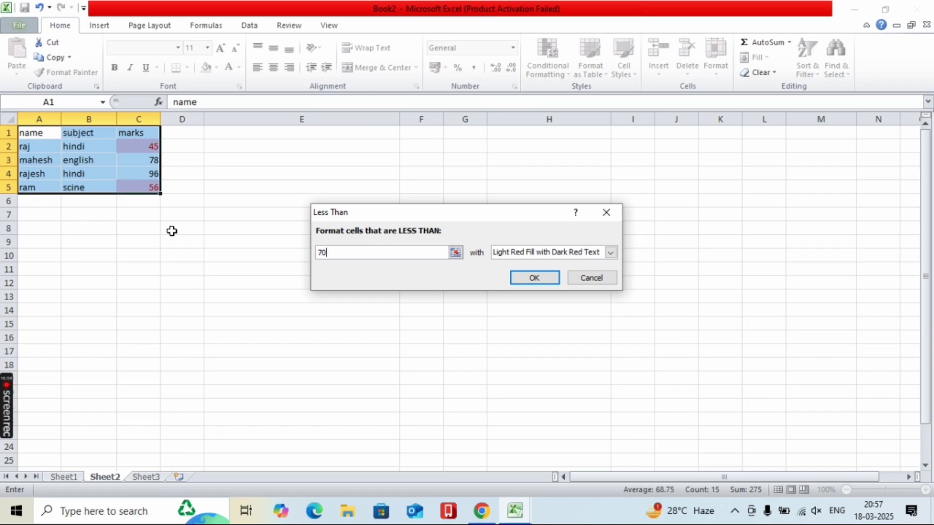
click(590, 284)
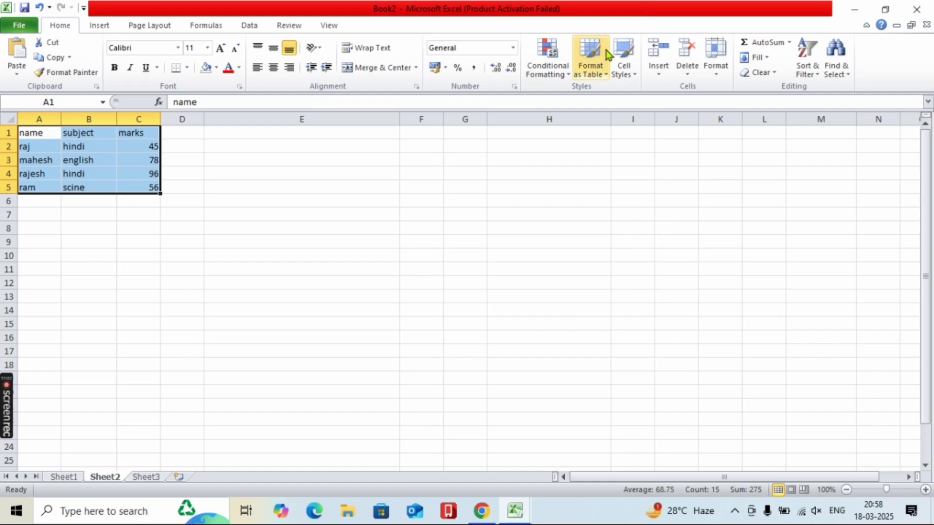
click(561, 51)
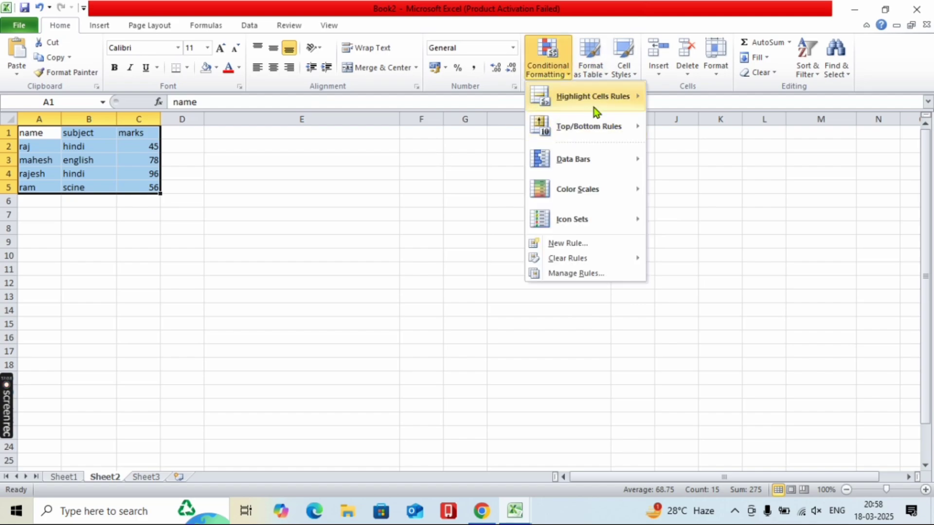
mouse_move(631, 105)
click(686, 157)
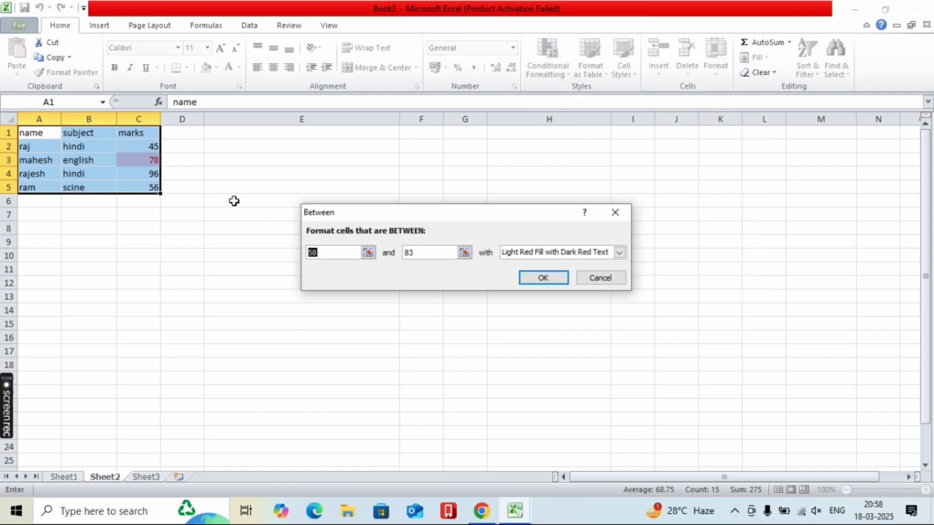
click(338, 253)
key(BackSpace)
key(BackSpace)
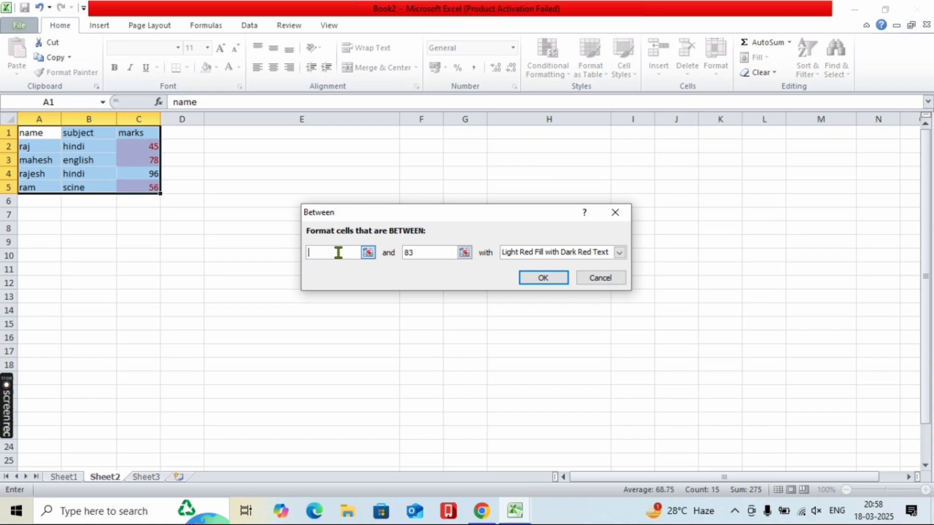
text(50)
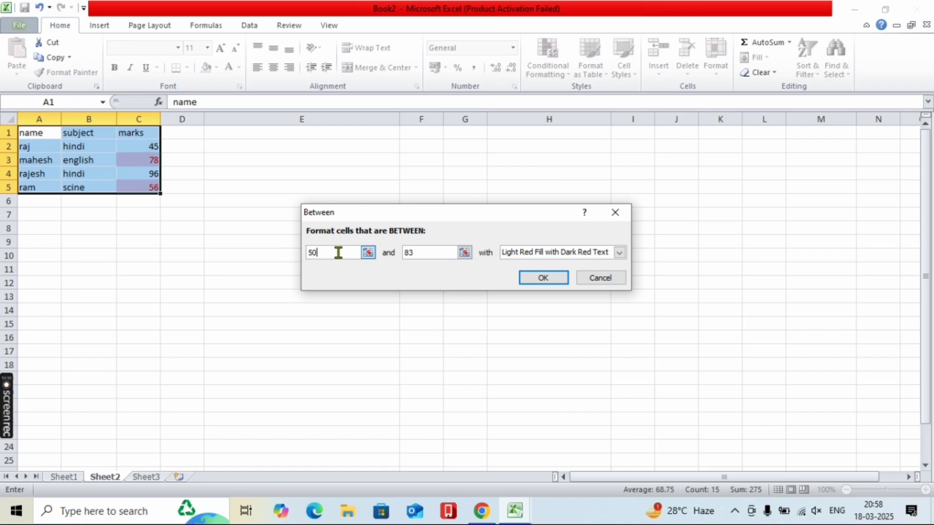
double_click(422, 253)
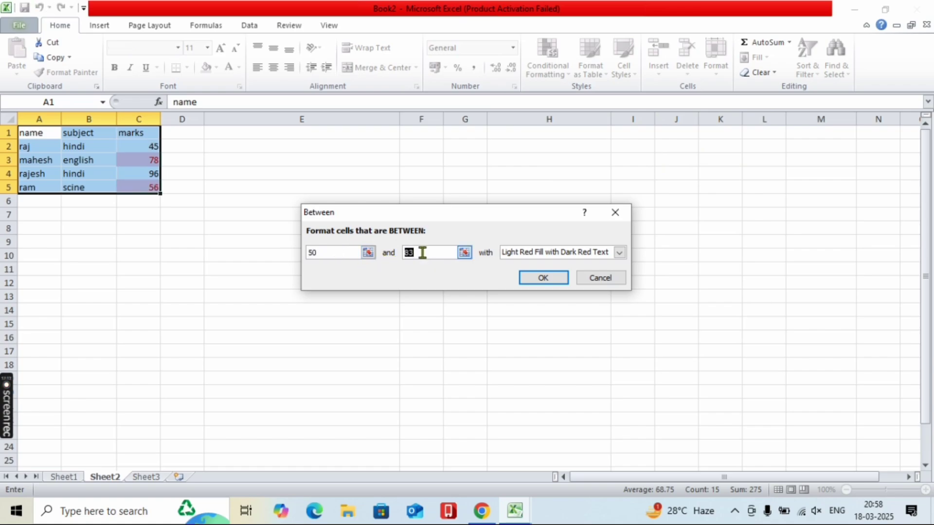
text(90)
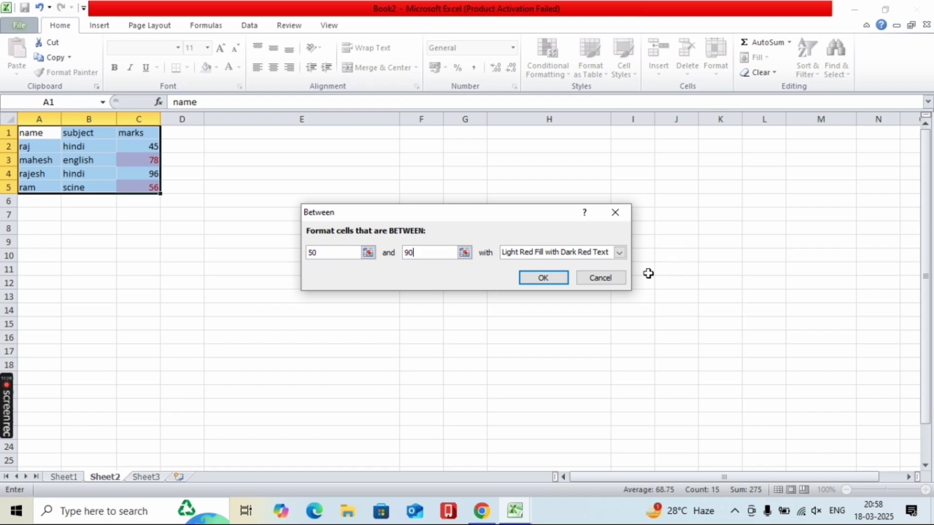
click(618, 276)
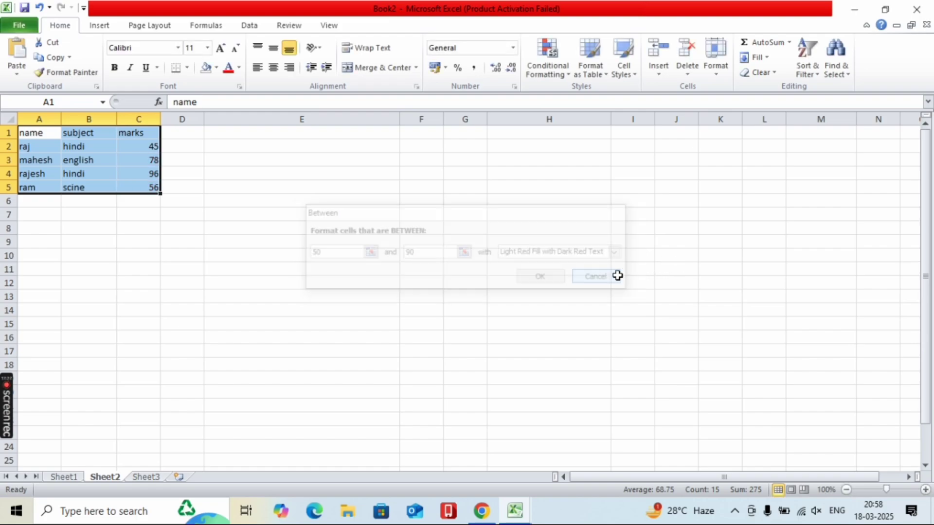
click(555, 51)
mouse_move(592, 100)
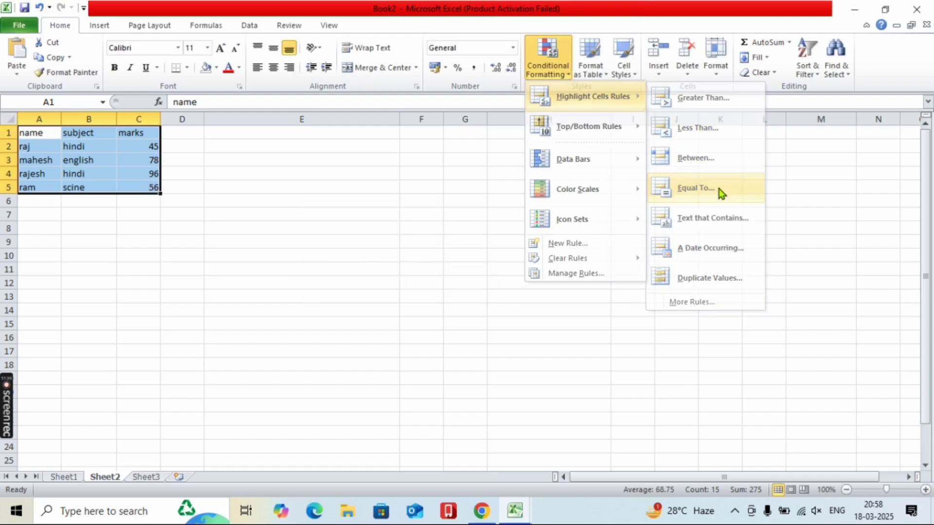
click(695, 188)
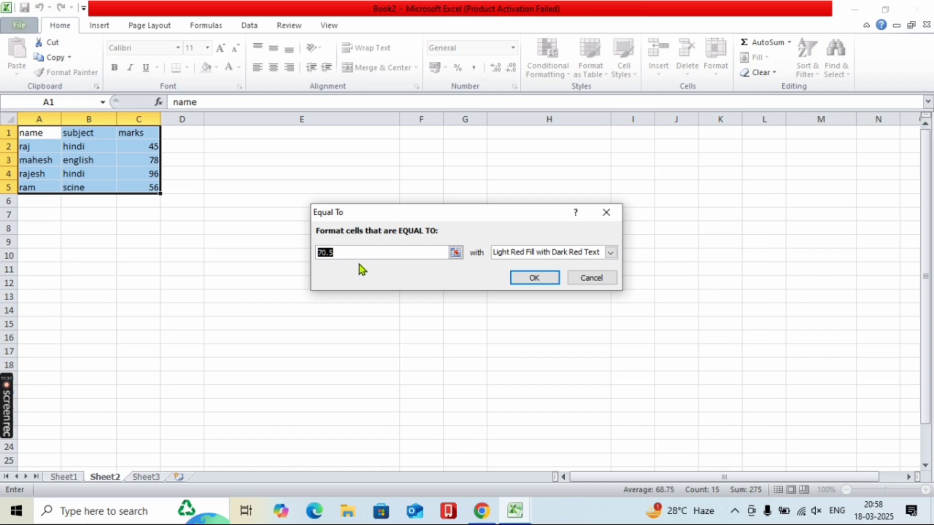
key(BackSpace)
text(566)
key(BackSpace)
key(BackSpace)
text(6)
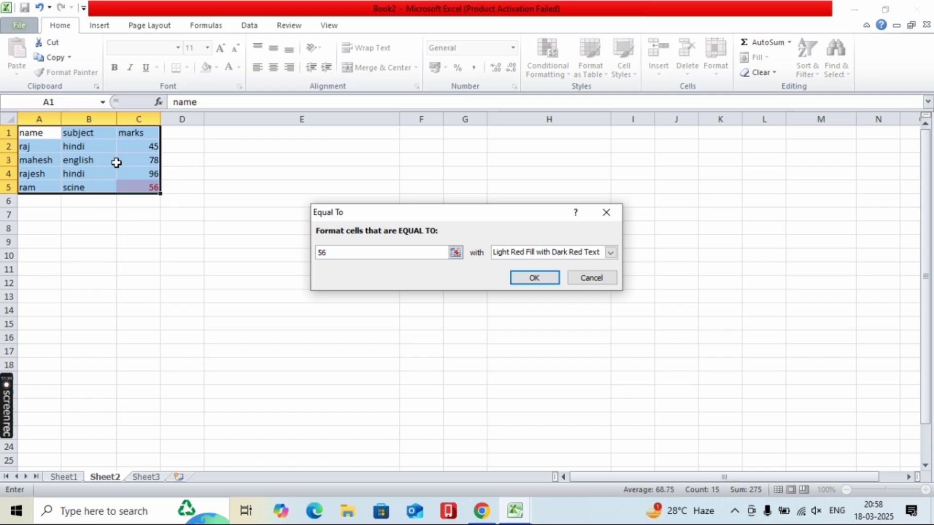
click(585, 279)
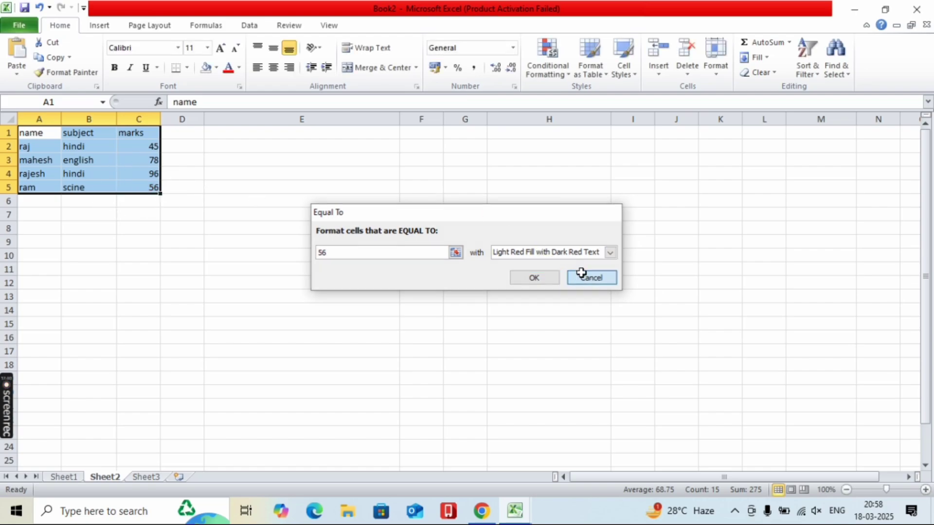
click(547, 58)
mouse_move(573, 97)
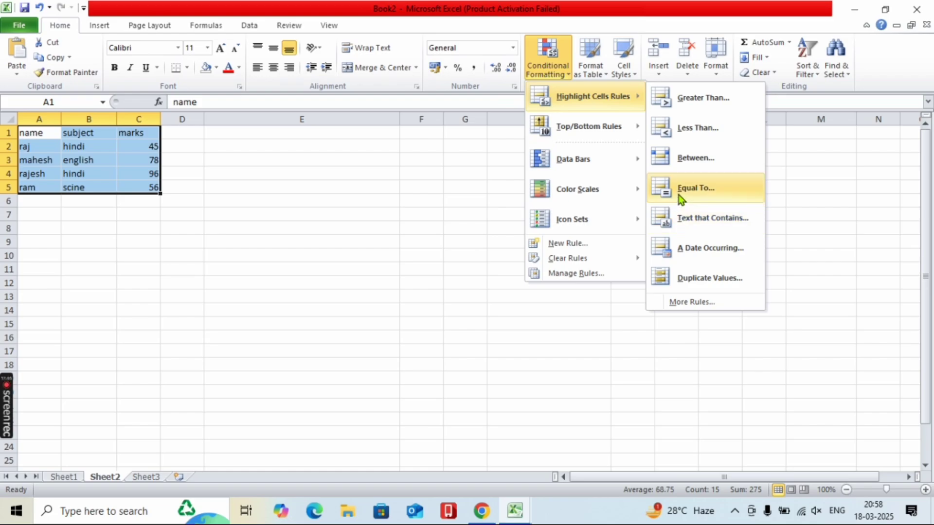
click(683, 217)
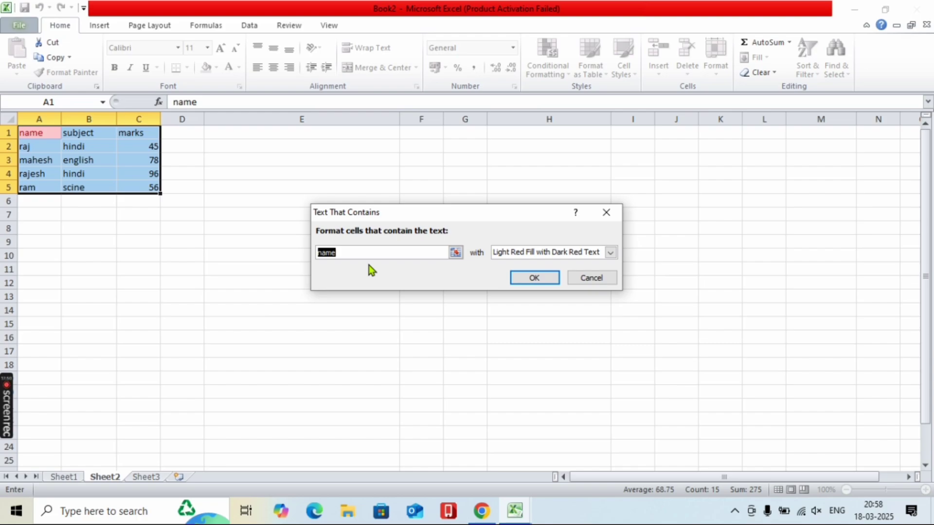
text(r)
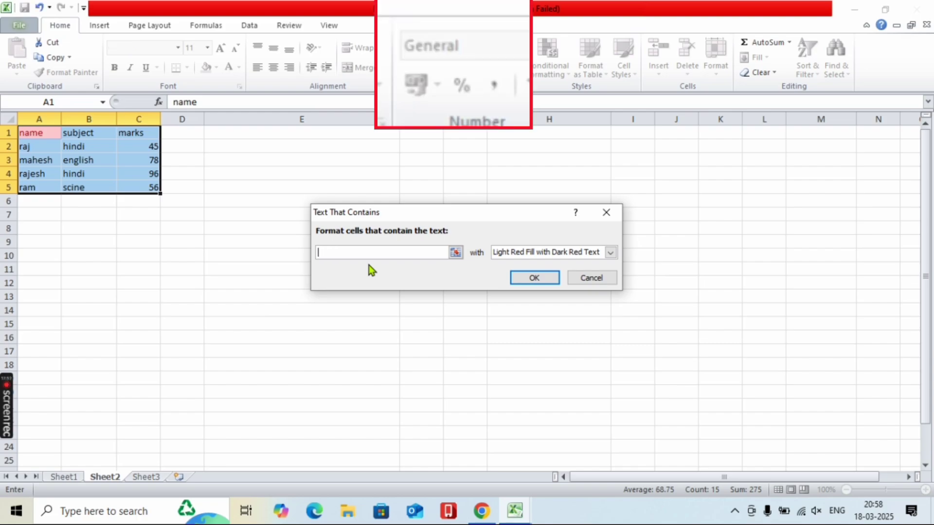
text(aj)
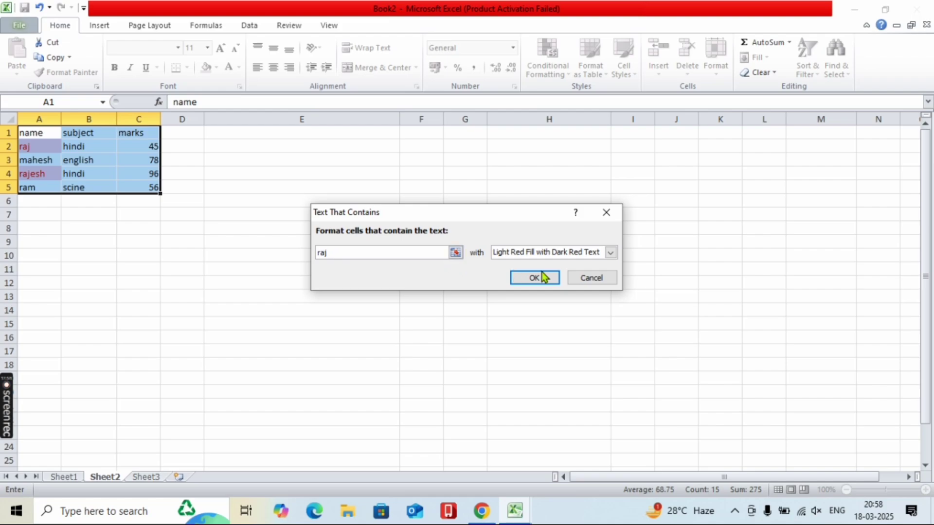
click(587, 275)
click(548, 64)
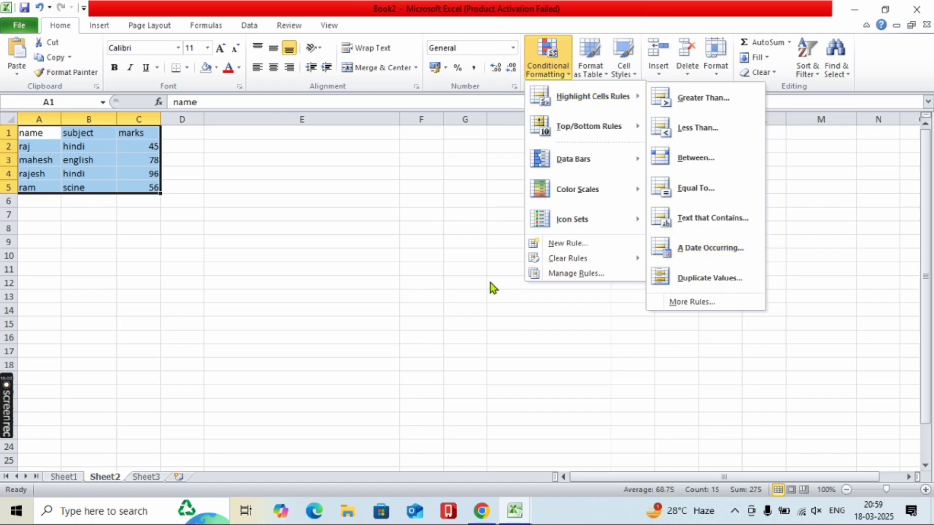
click(475, 228)
click(400, 233)
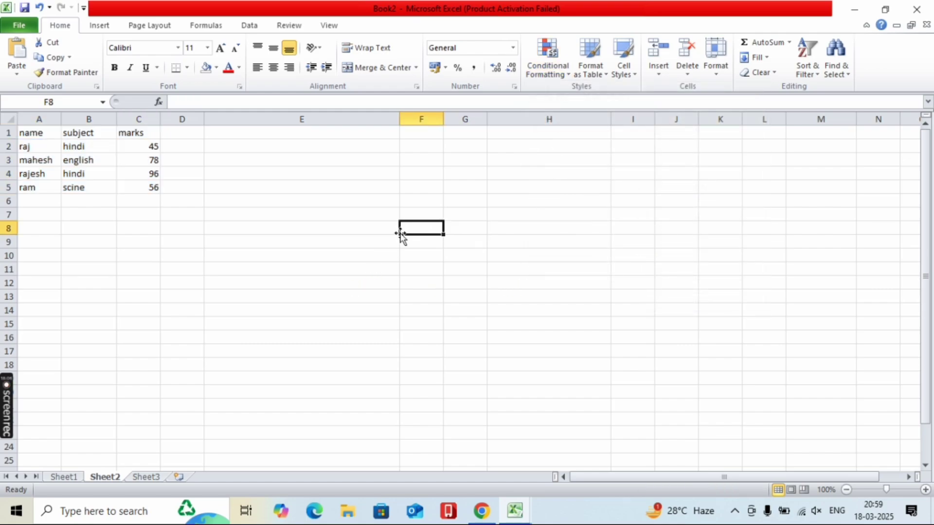
- Enter 17-03-2025 in F8 and 18-03-2025 in F9, and select both dates
text(17)
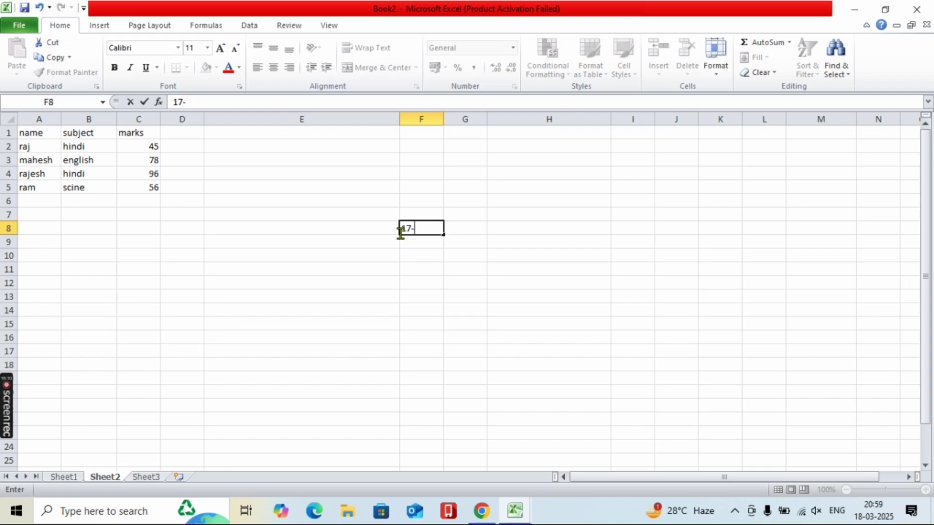
text(-04)
key(BackSpace)
text(3-2025)
key(Return)
text(1)
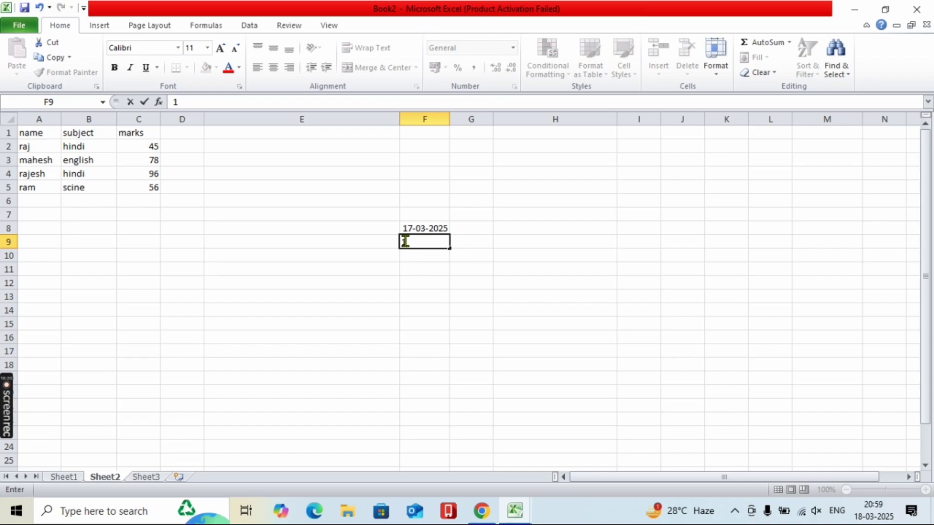
text(8-03-2025)
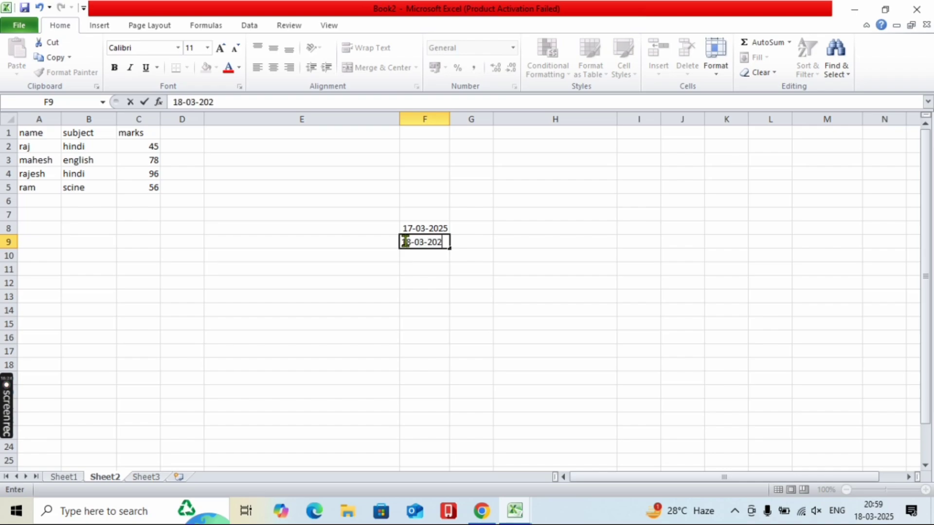
click(417, 229)
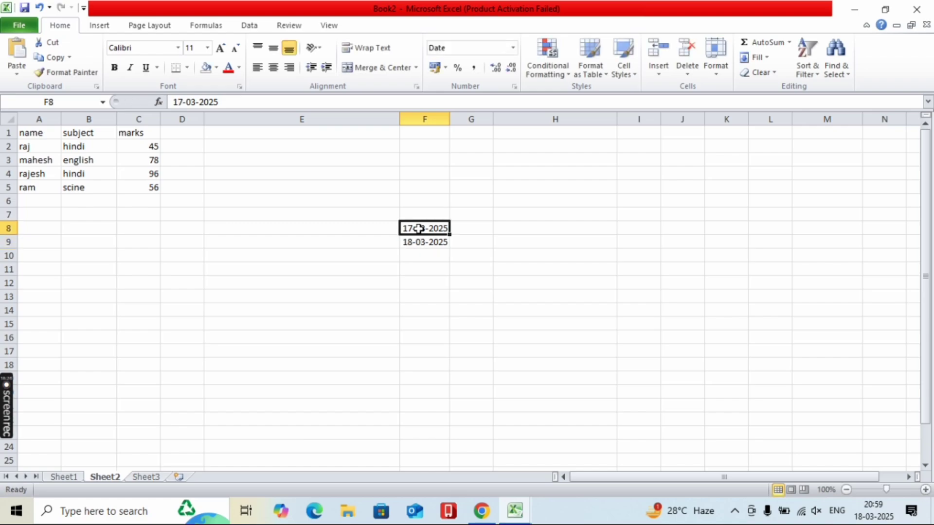
drag(428, 232, 469, 386)
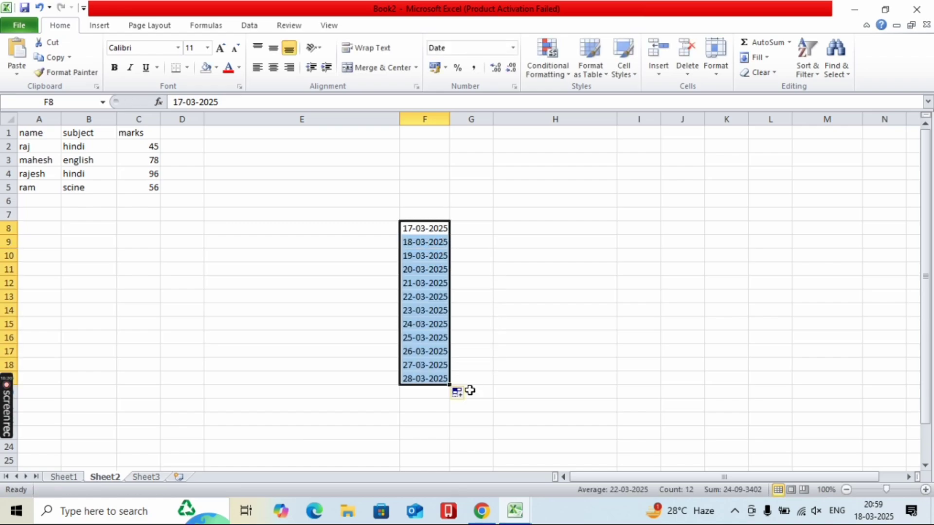
- Open the A Date Occurring rule and preview Today, Tomorrow and Last 7 days
click(547, 57)
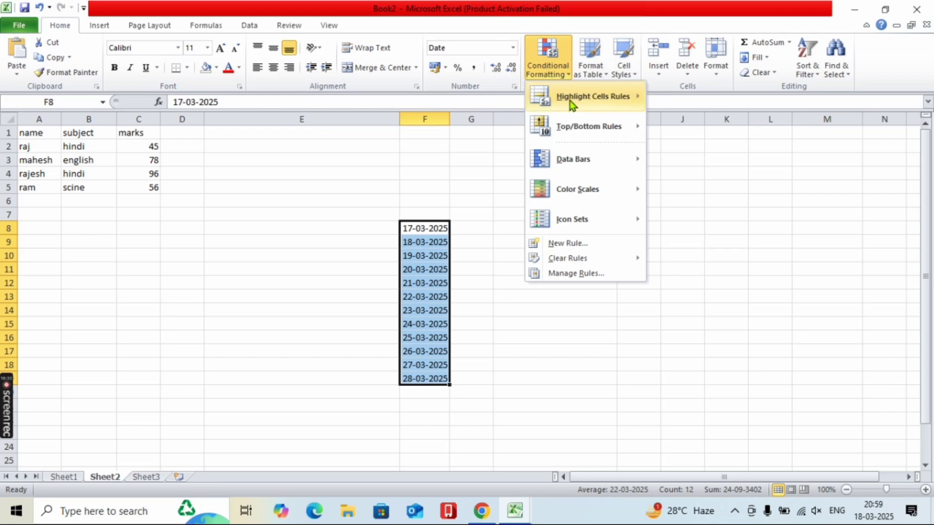
mouse_move(568, 99)
click(695, 249)
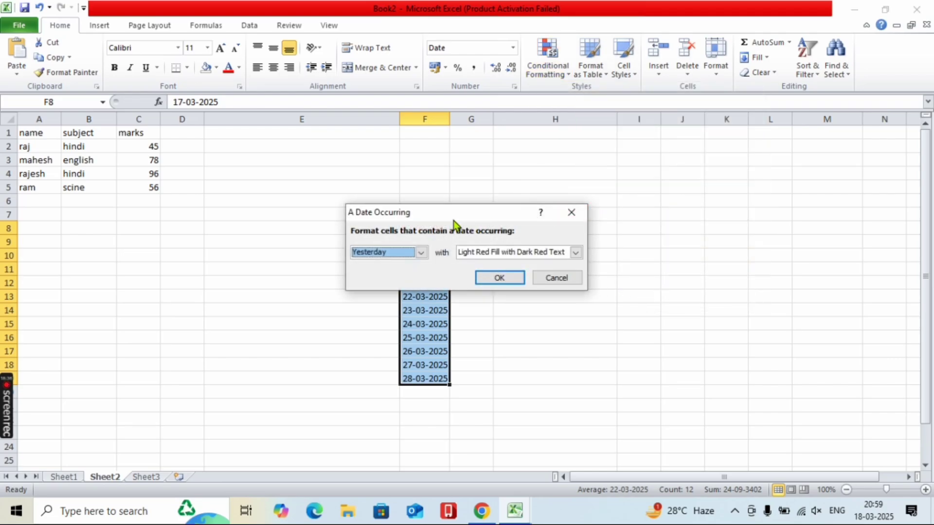
drag(452, 220, 603, 198)
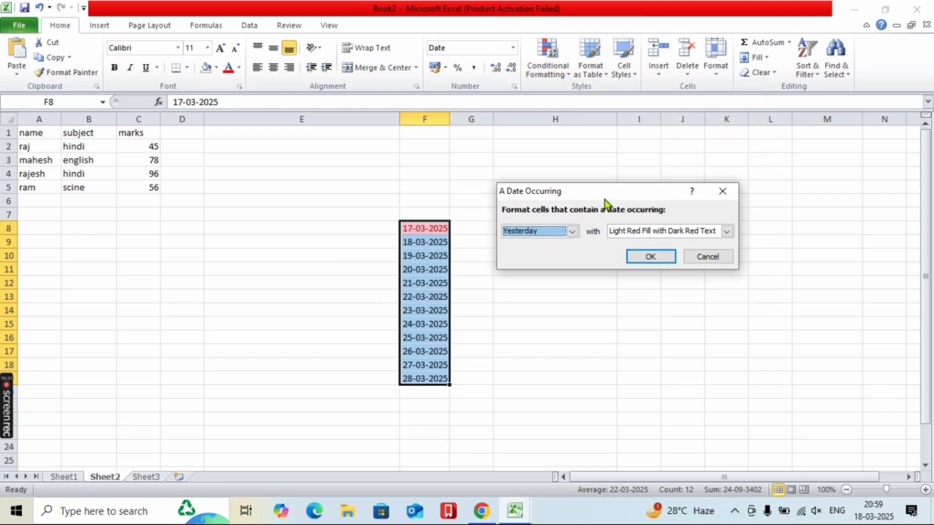
click(572, 231)
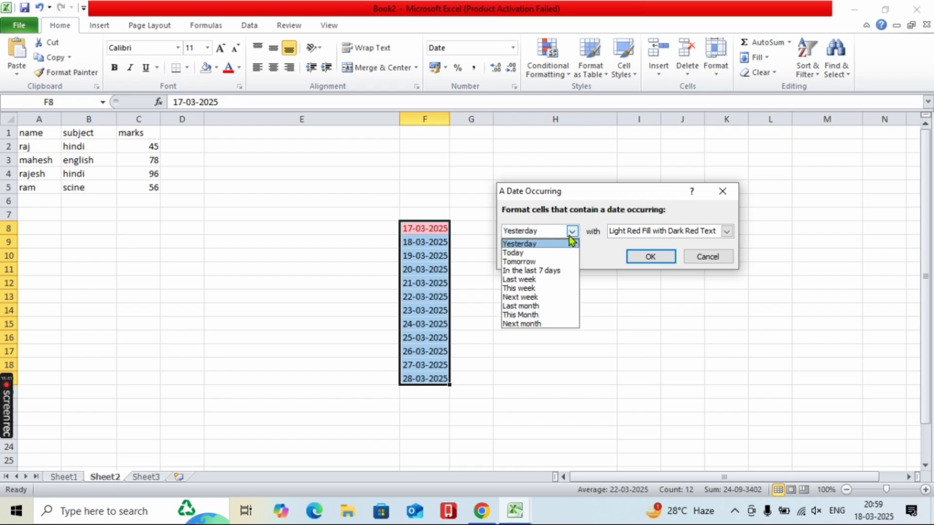
click(516, 254)
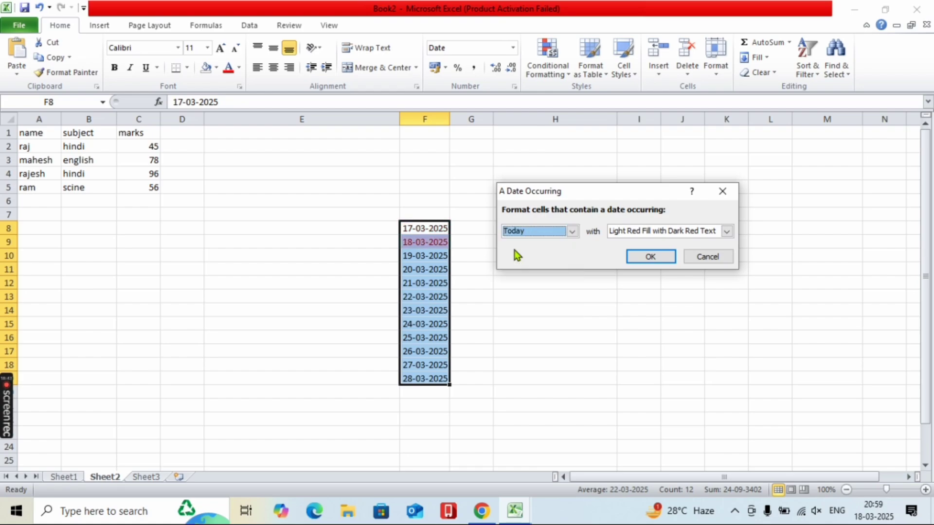
click(508, 233)
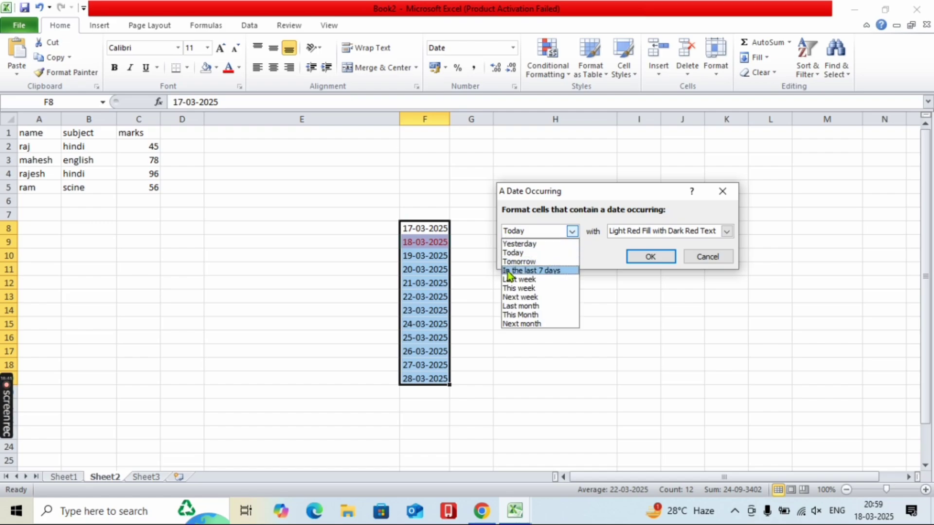
click(510, 262)
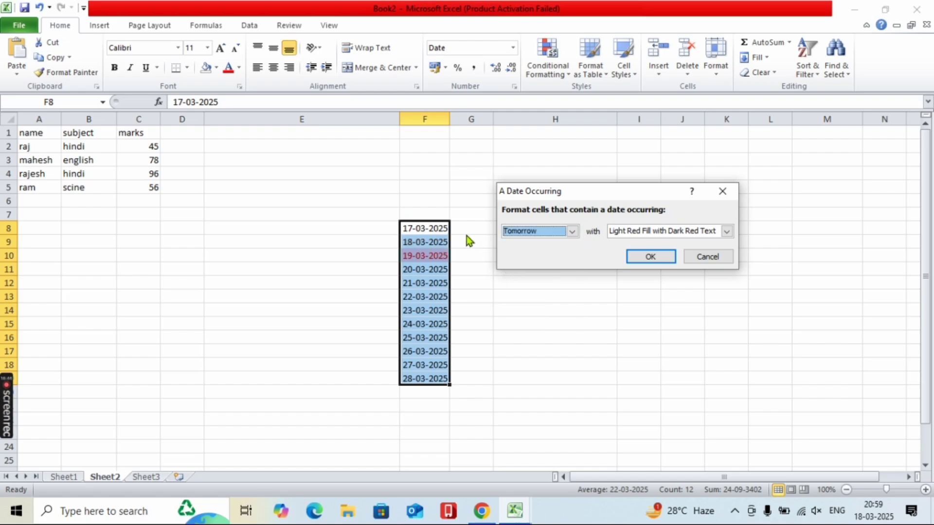
click(518, 230)
click(515, 271)
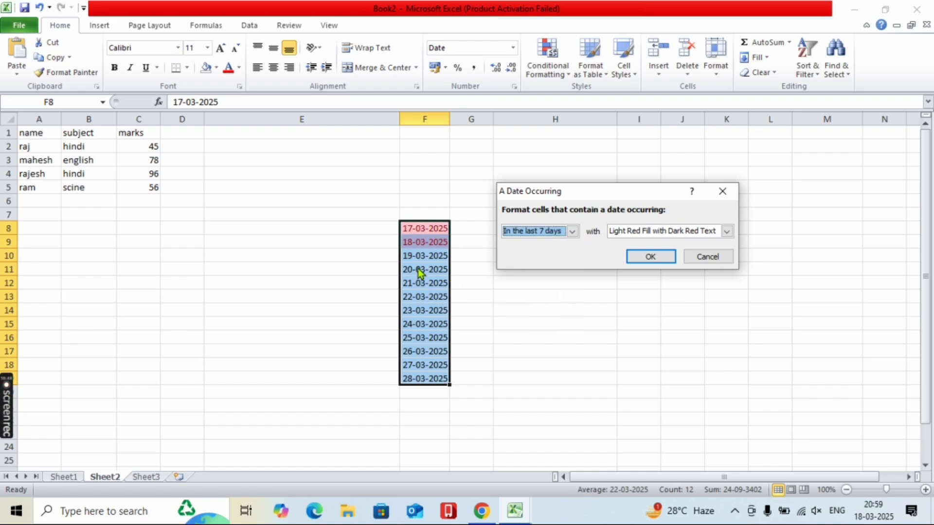
- Preview Last week, This week and Next week, then cancel without highlighting
click(531, 231)
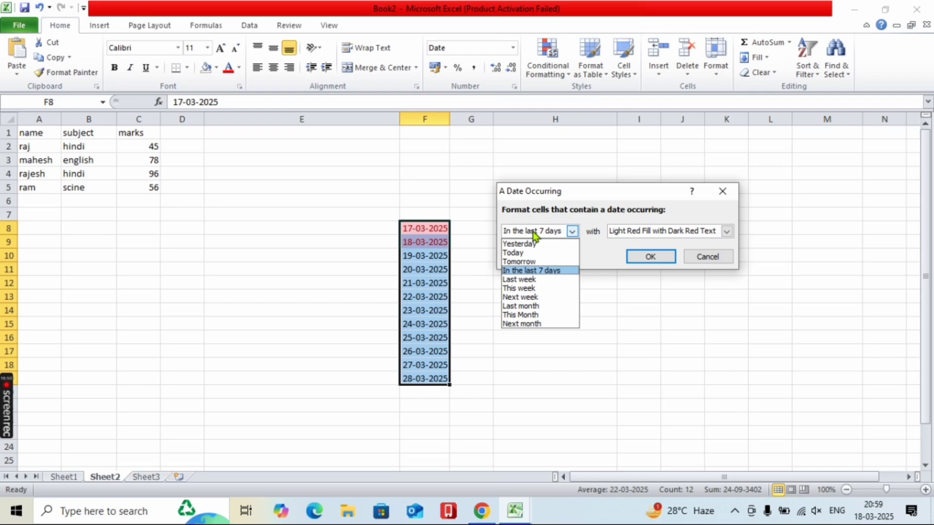
click(516, 279)
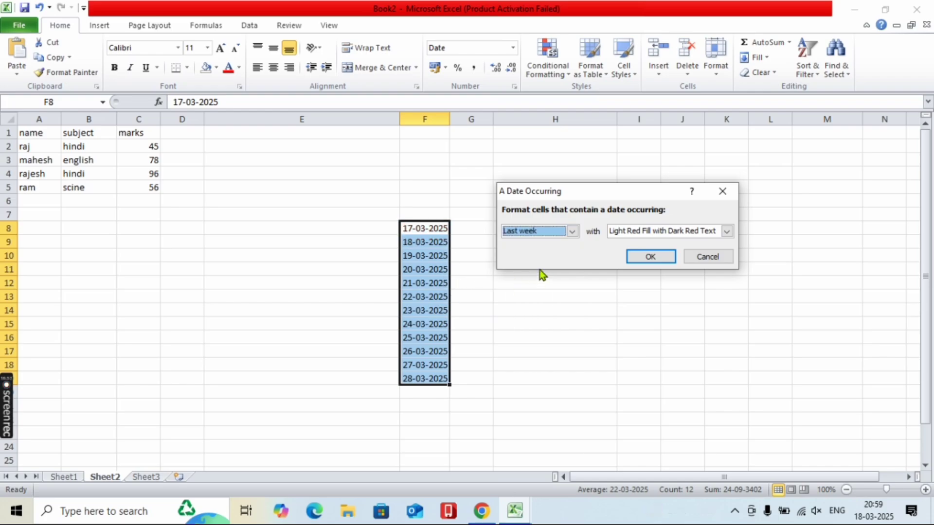
click(556, 231)
click(535, 291)
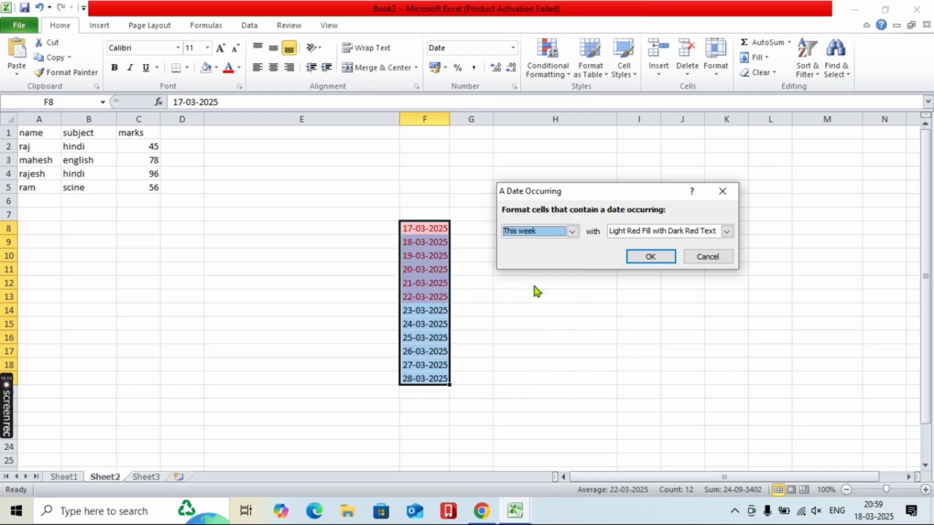
click(538, 231)
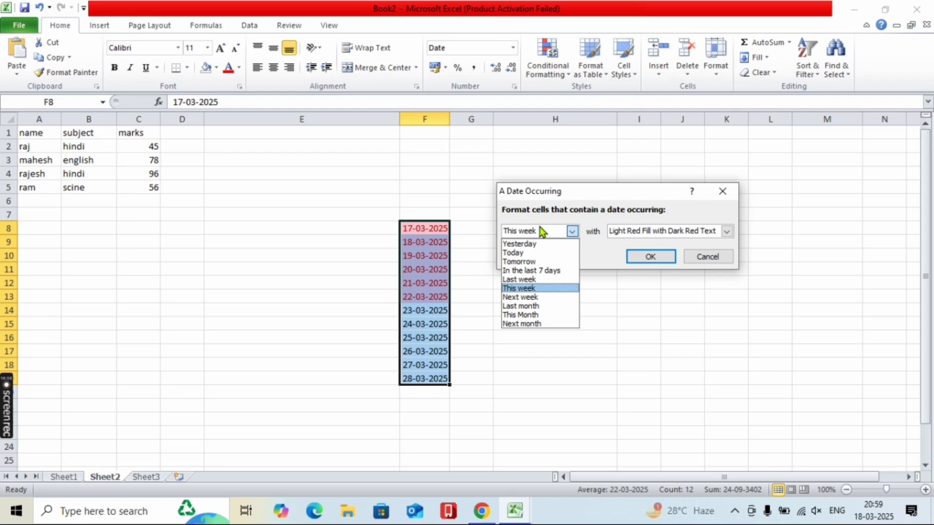
click(538, 298)
click(708, 256)
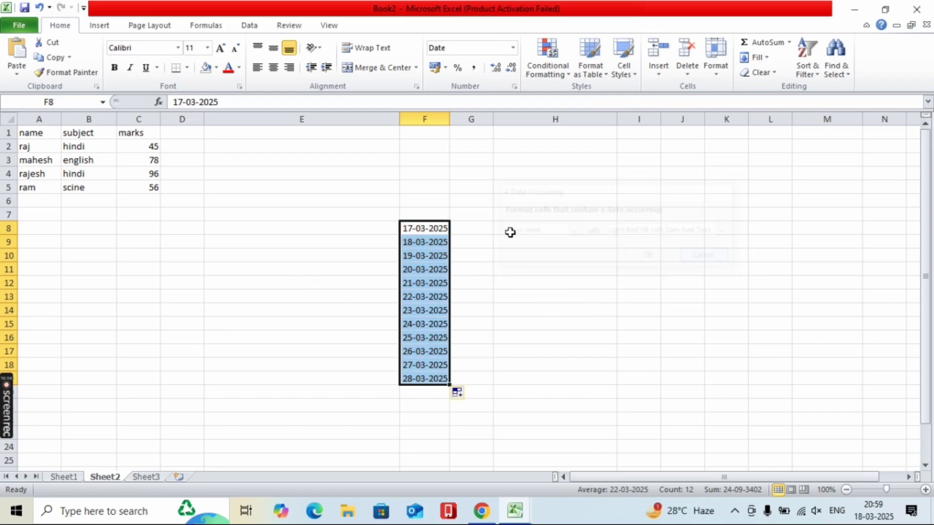
click(547, 62)
- Dismiss the Duplicate Values rule without applying it and select the marks table A1:C5
mouse_move(557, 94)
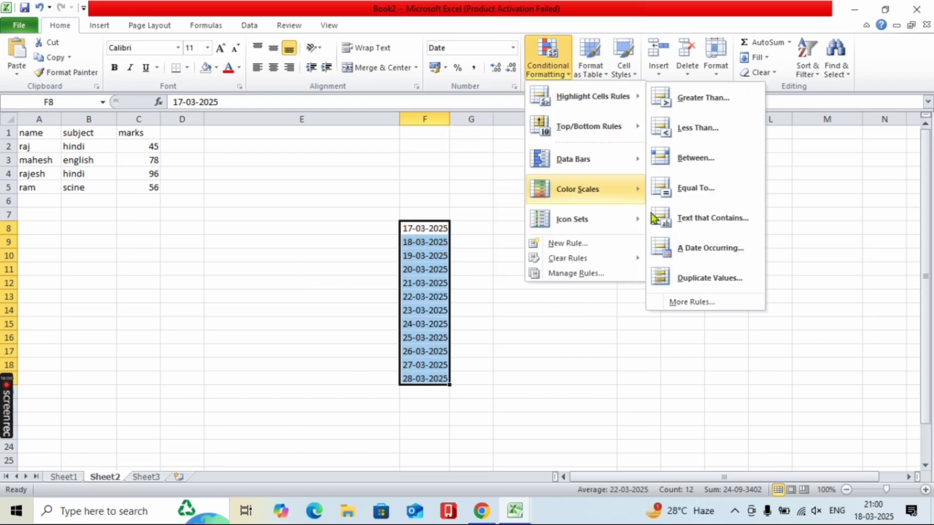
click(676, 288)
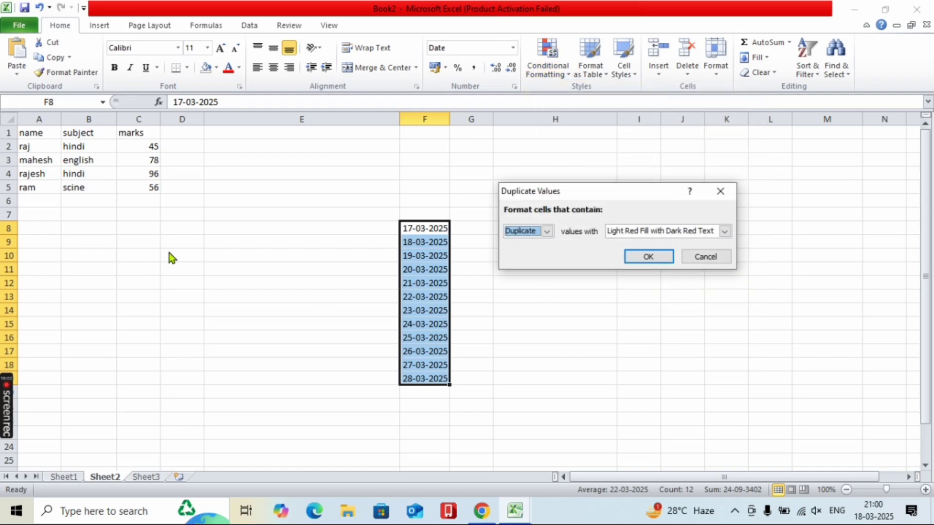
key(Escape)
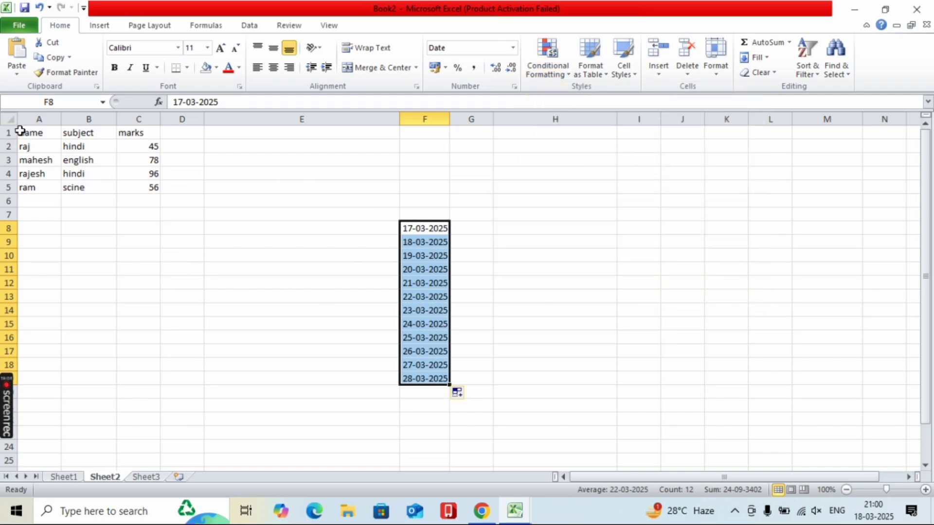
drag(20, 129, 151, 192)
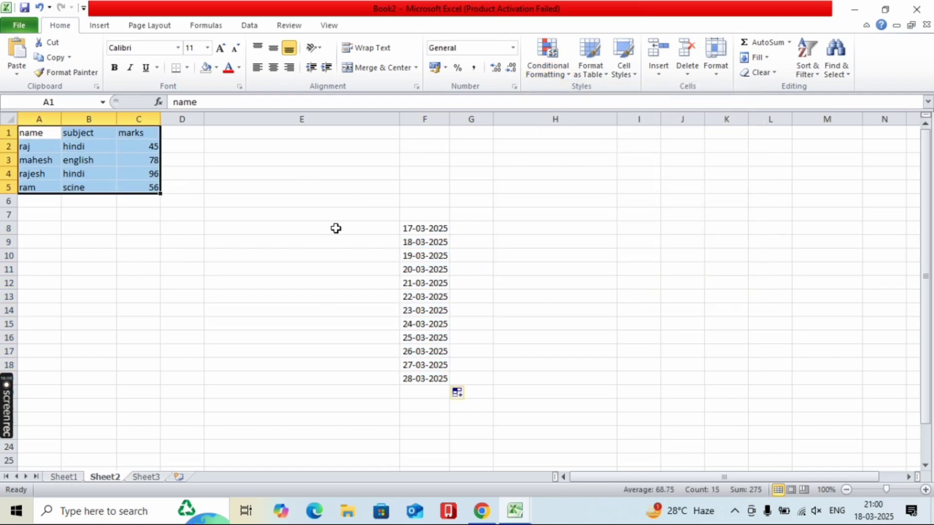
- Change the mark in C5 from 56 to 96
double_click(153, 187)
key(BackSpace)
key(BackSpace)
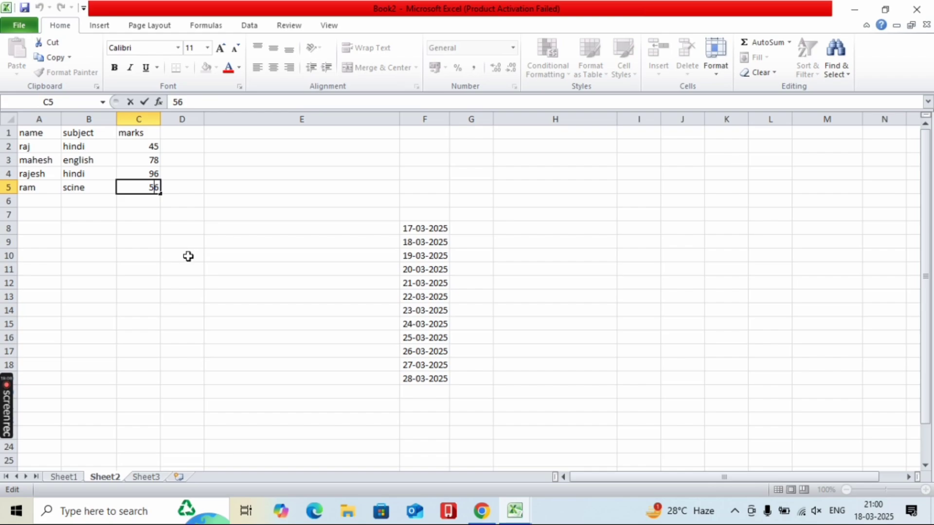
text(96)
click(206, 272)
- Preview duplicate-value highlighting on A1:C5, then cancel it, leaving the table unformatted
drag(31, 131, 140, 187)
click(547, 60)
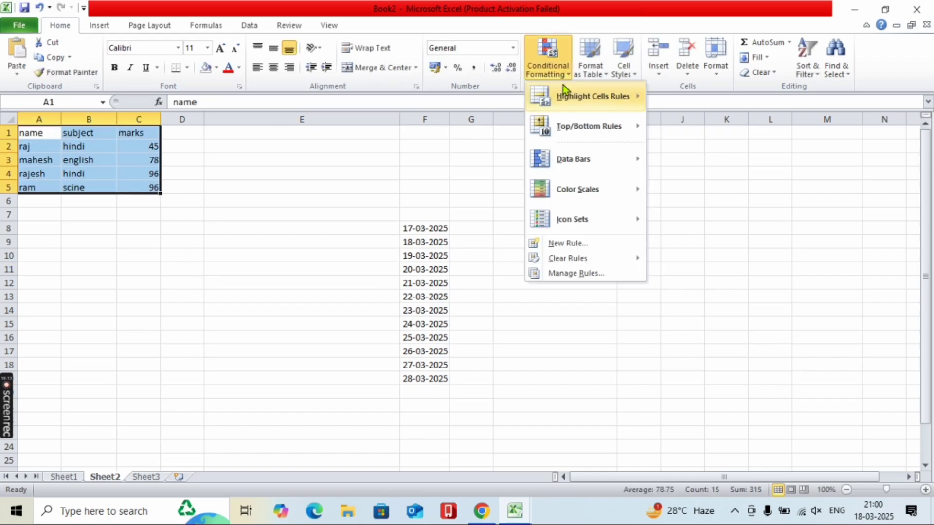
mouse_move(564, 92)
click(708, 278)
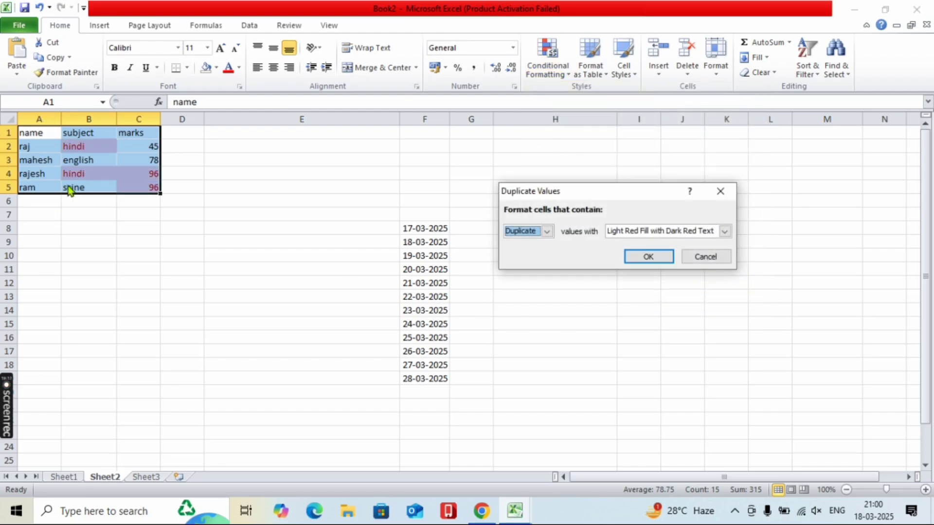
click(686, 257)
click(551, 59)
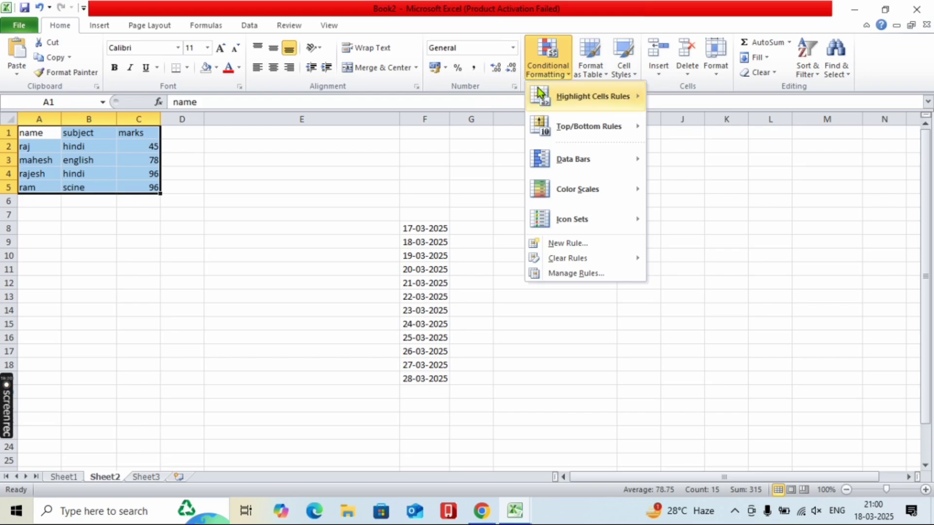
- Preview the Top 10 Items highlight on the marks with different item counts, then cancel it
mouse_move(538, 89)
mouse_move(583, 141)
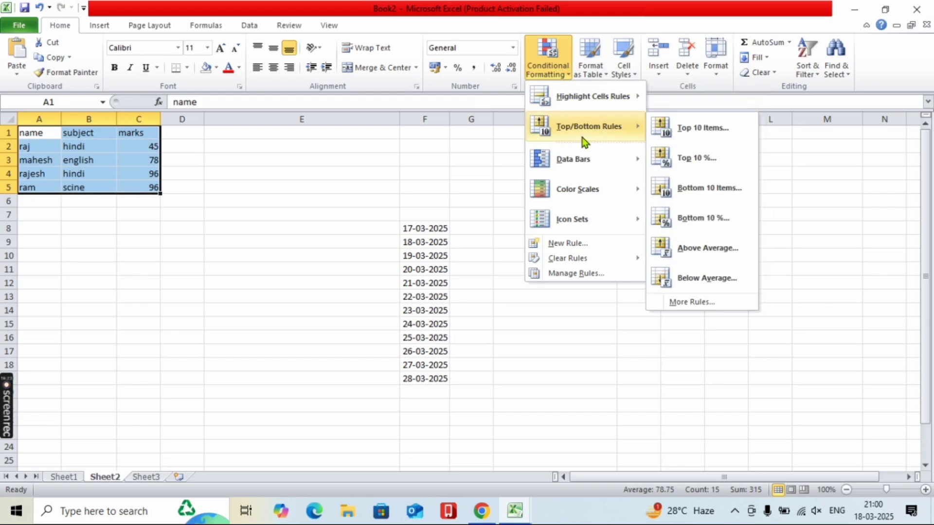
click(682, 132)
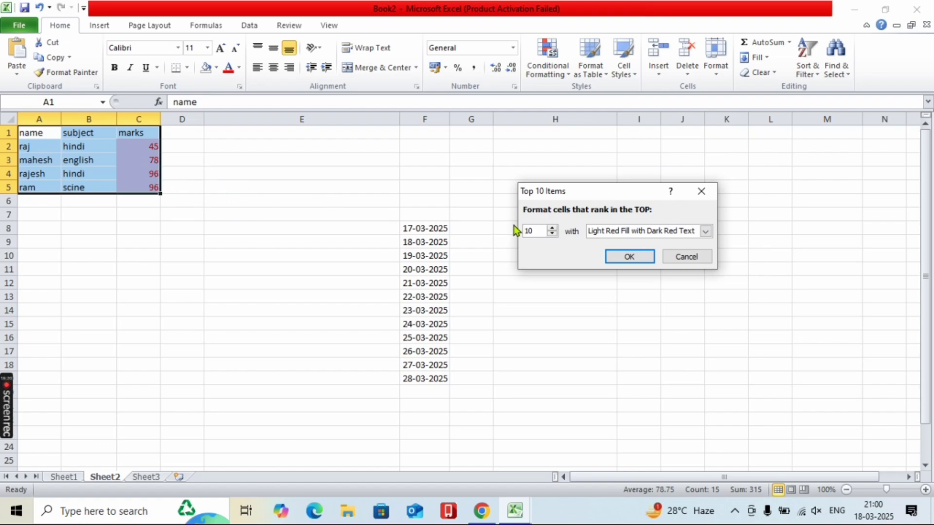
click(538, 232)
key(BackSpace)
key(BackSpace)
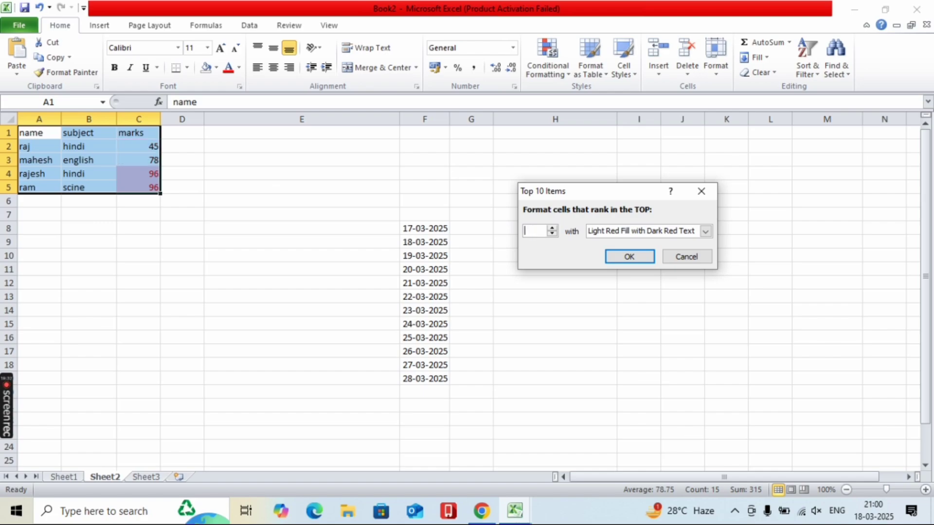
text(3)
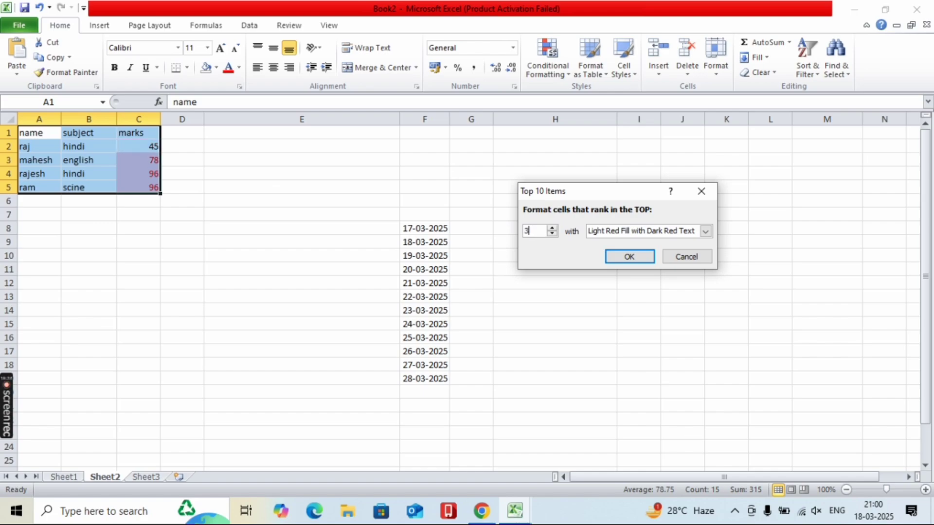
text(5)
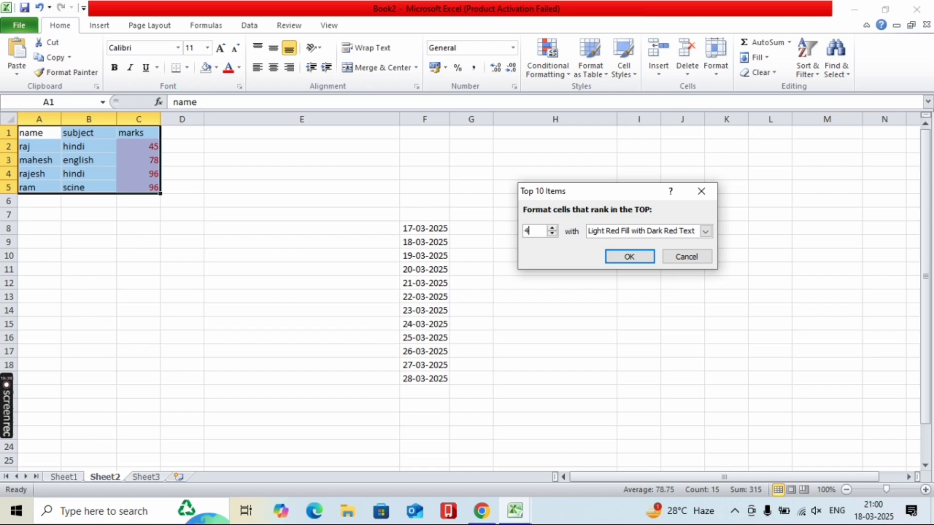
click(678, 261)
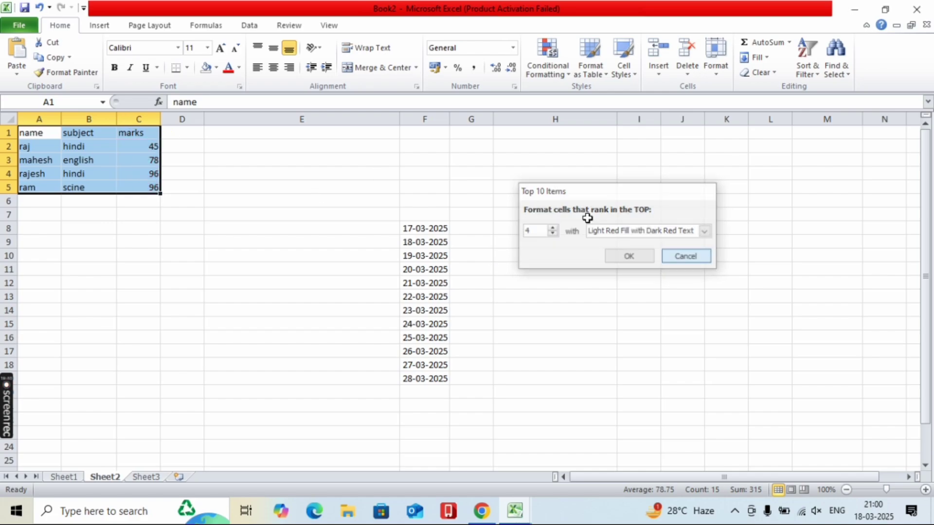
click(531, 59)
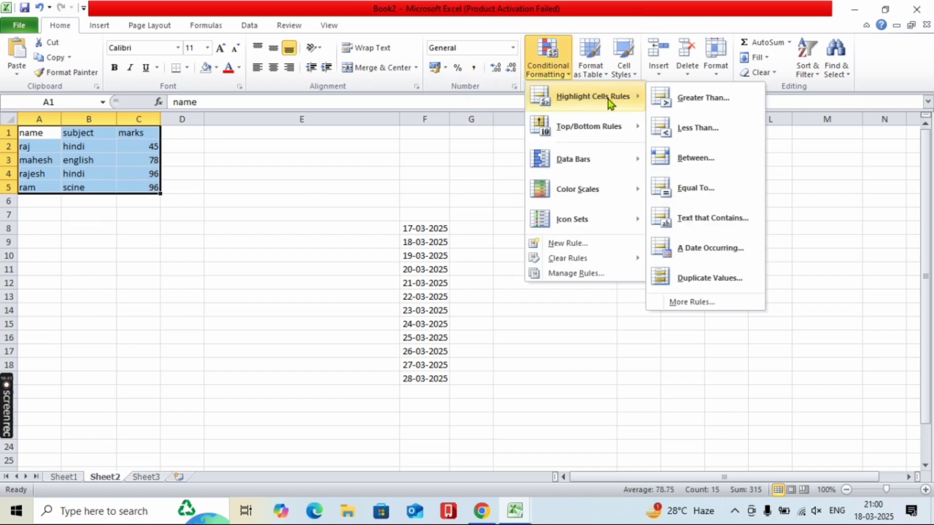
- Preview the Top 10% highlight on the marks and cancel it
mouse_move(620, 132)
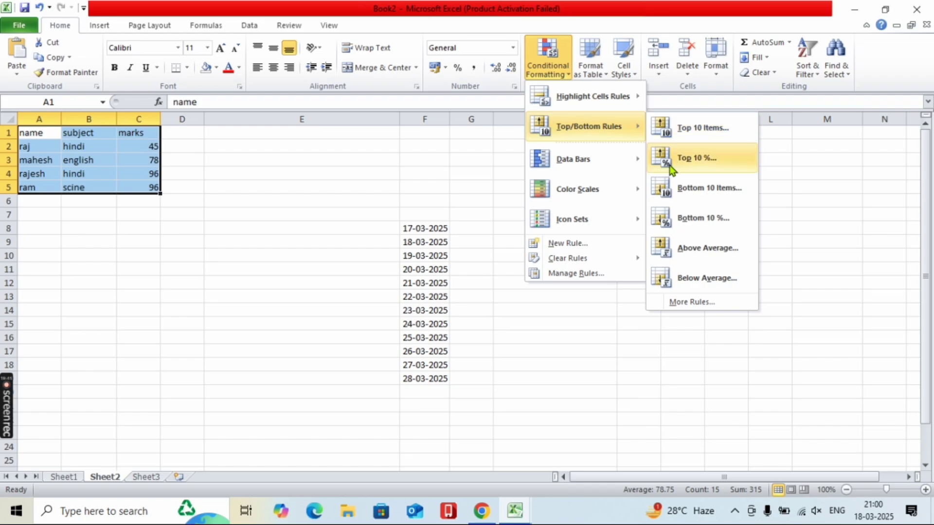
click(690, 157)
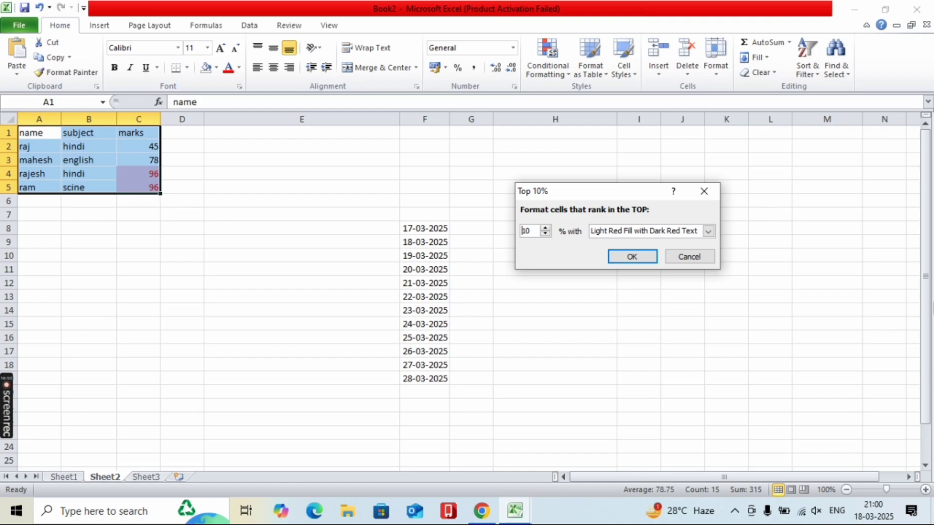
click(688, 256)
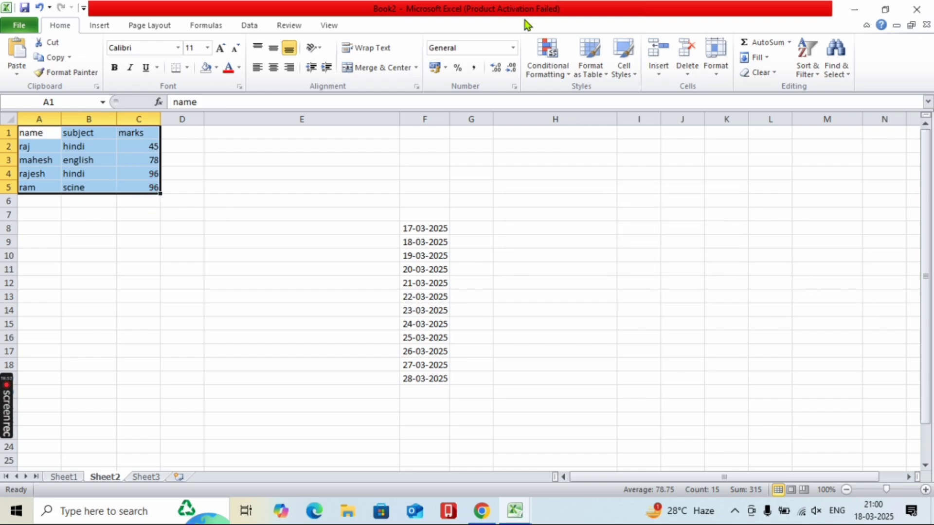
click(546, 56)
- Preview a Bottom Items highlight set to 1, flagging the lowest mark 45, then cancel
mouse_move(602, 128)
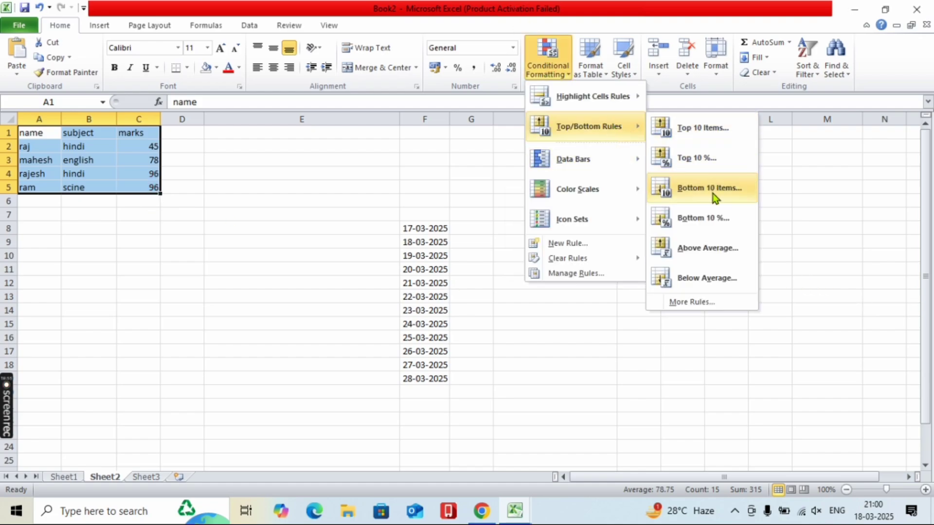
click(682, 194)
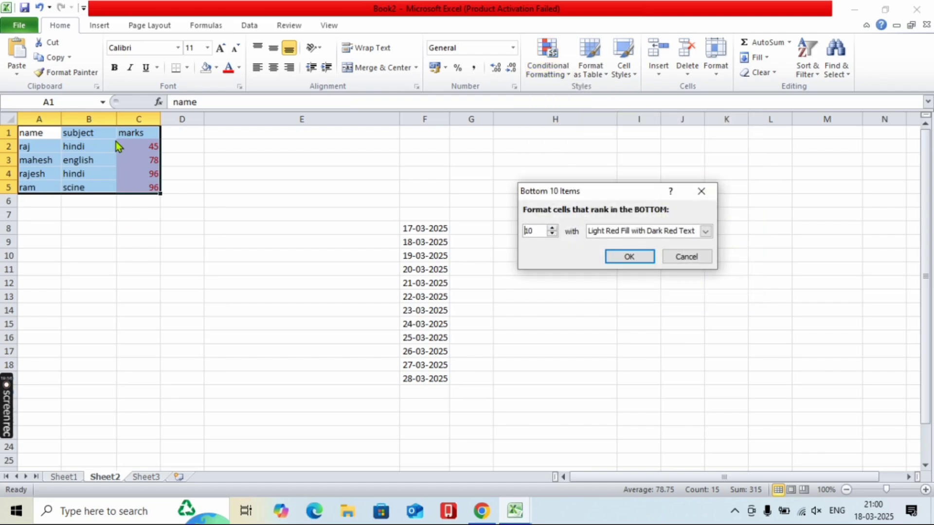
text(1)
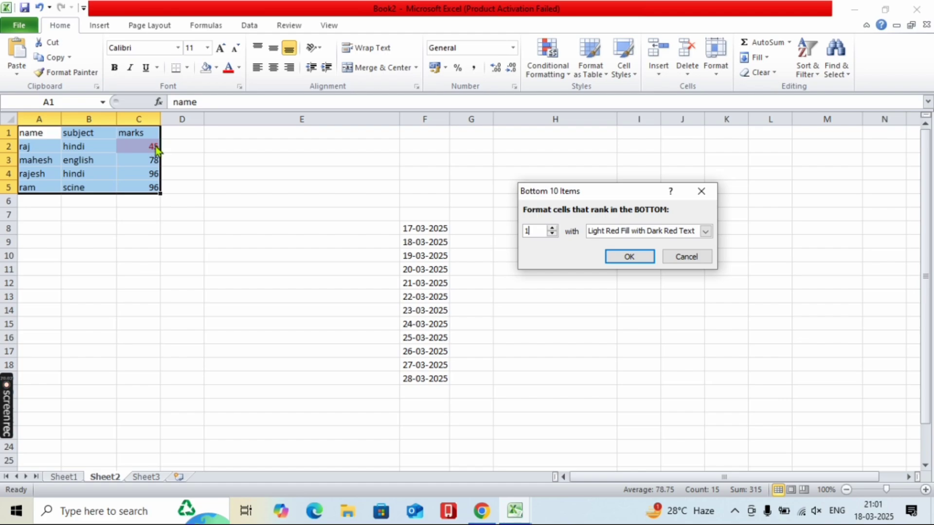
click(673, 254)
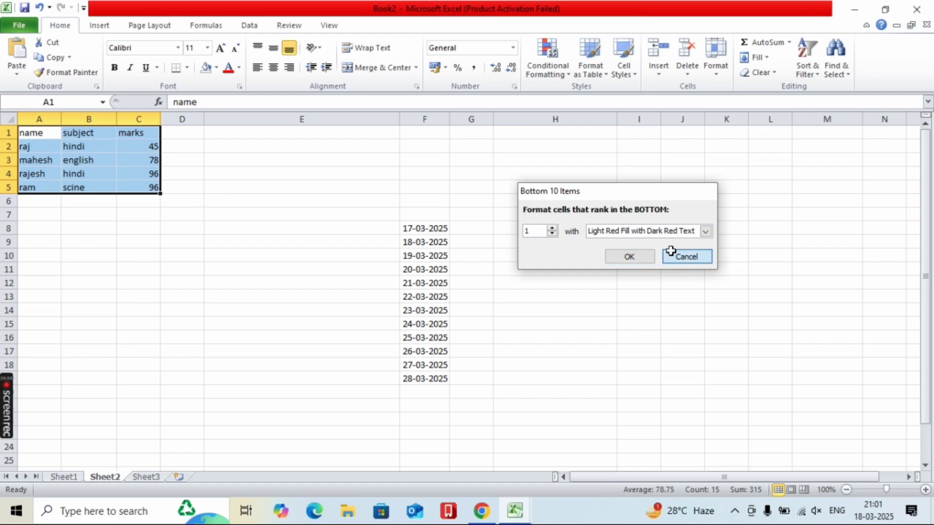
click(547, 65)
- Preview the Bottom 10% highlight on the marks and cancel it
mouse_move(600, 133)
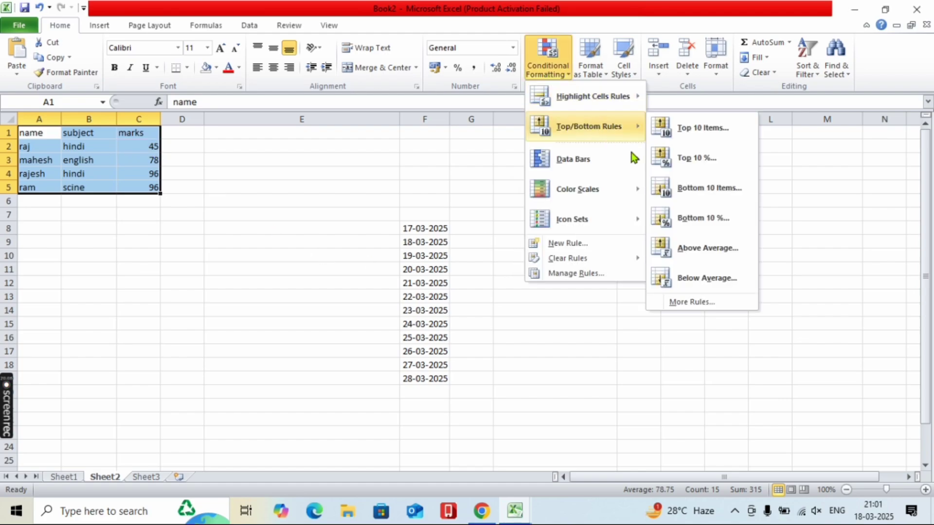
click(682, 220)
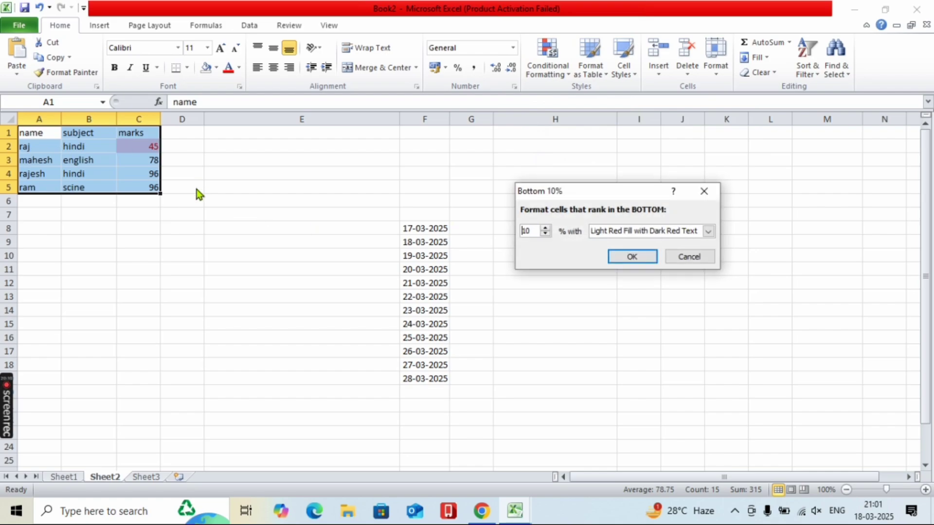
click(674, 264)
click(554, 70)
- Preview the Above Average highlight on the marks and cancel it
mouse_move(589, 126)
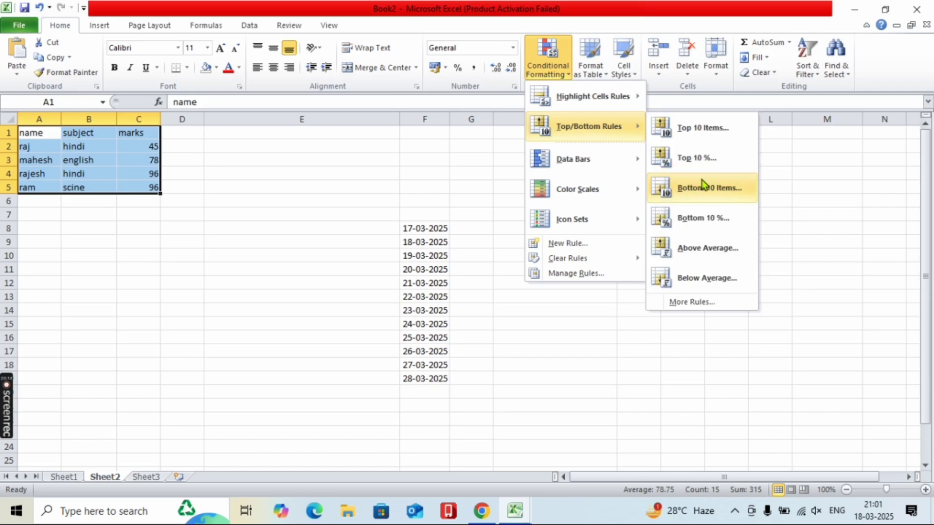
click(709, 248)
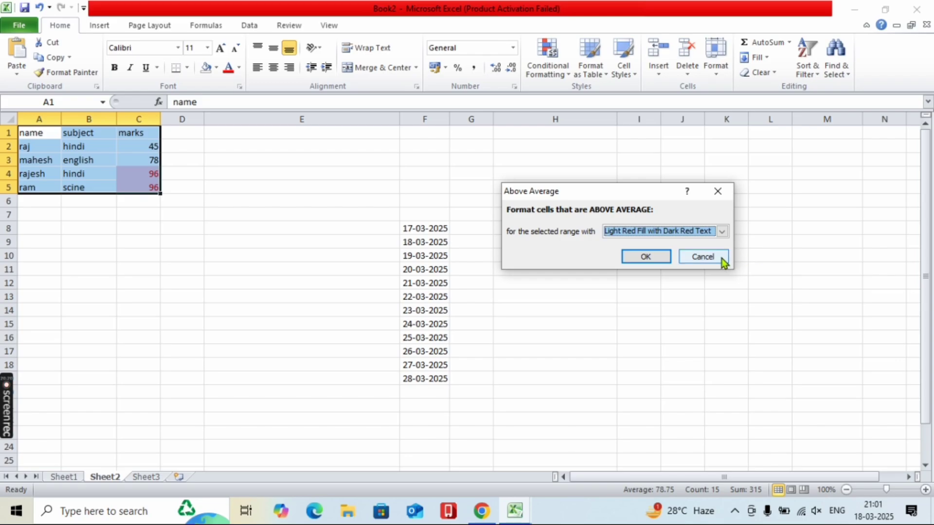
click(708, 256)
click(554, 73)
- Preview the Below Average highlight on the marks and cancel it
mouse_move(571, 142)
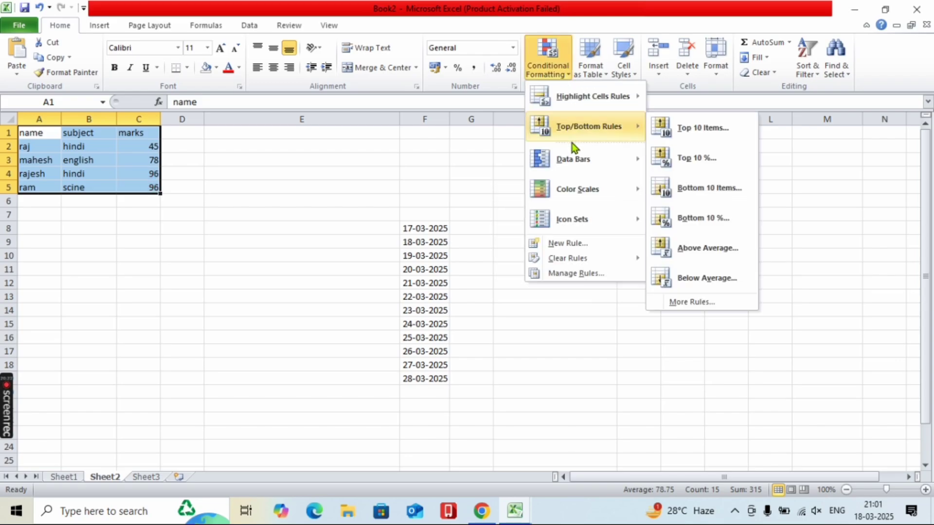
click(699, 277)
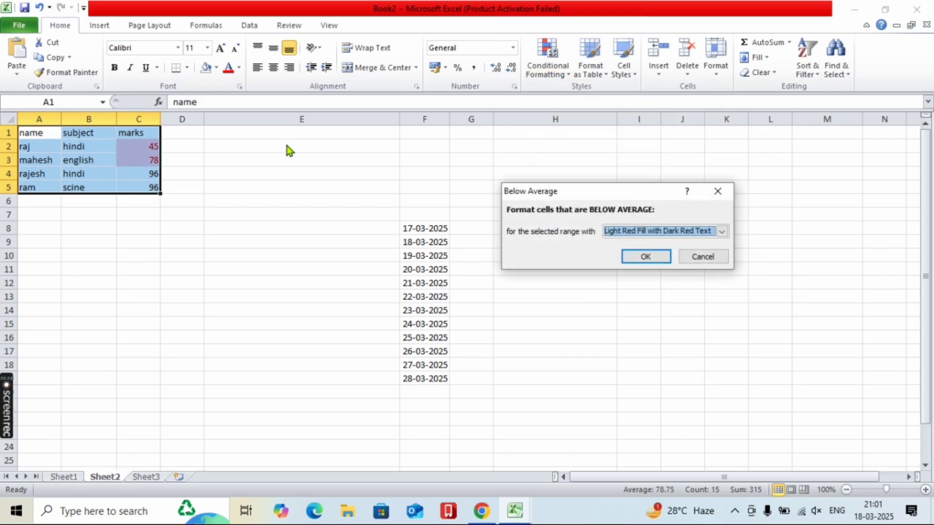
click(700, 258)
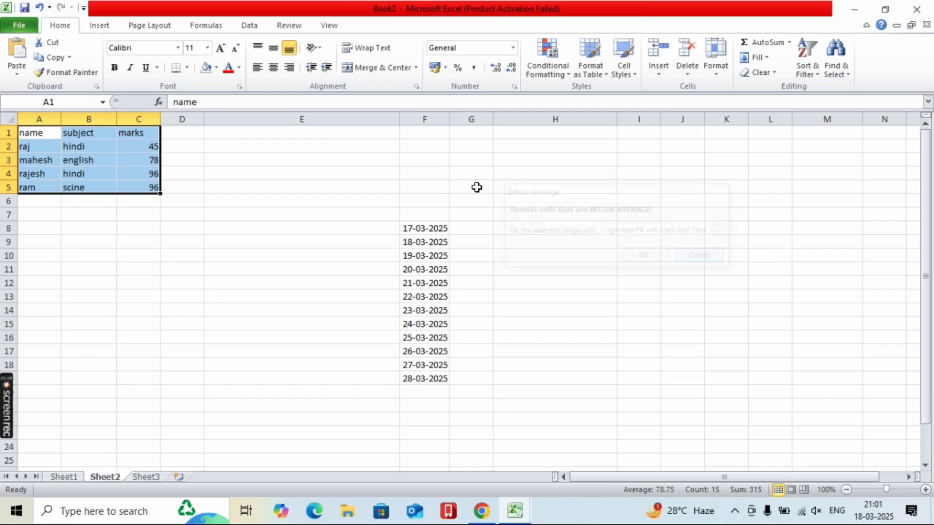
click(559, 77)
- Preview data bars, colour scales and arrow, traffic-light and signal icon sets on the marks, applying none
mouse_move(588, 166)
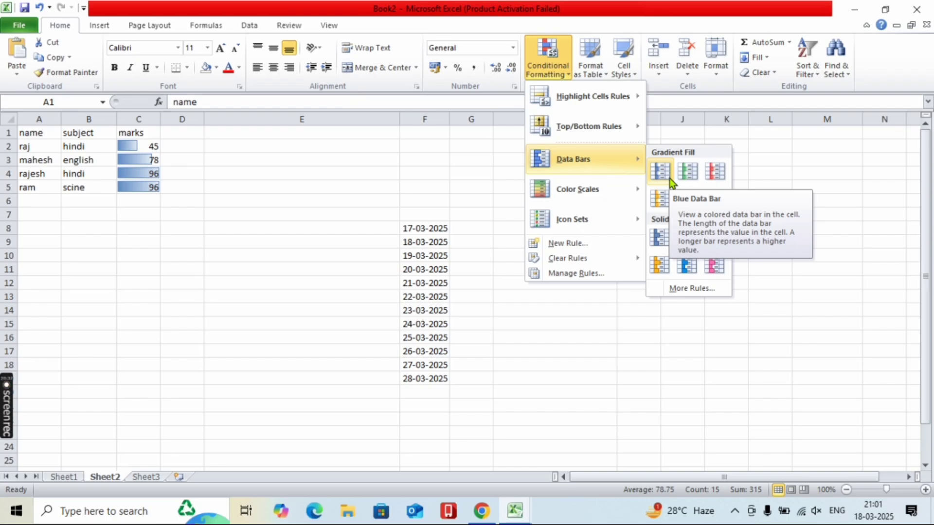
mouse_move(608, 195)
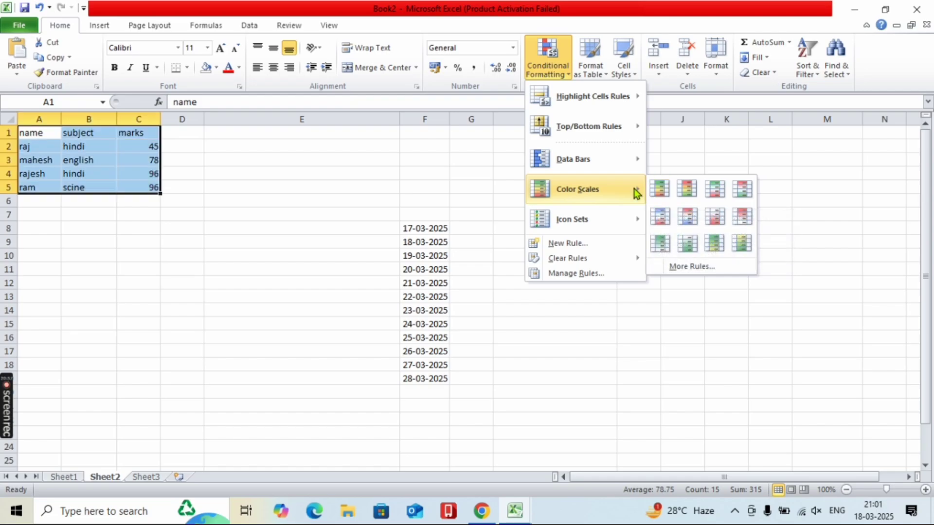
mouse_move(631, 226)
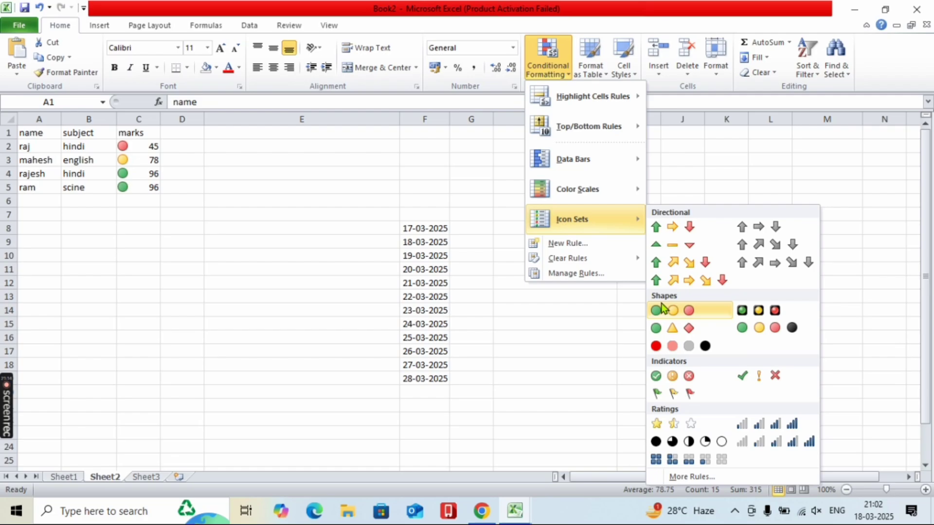
click(556, 56)
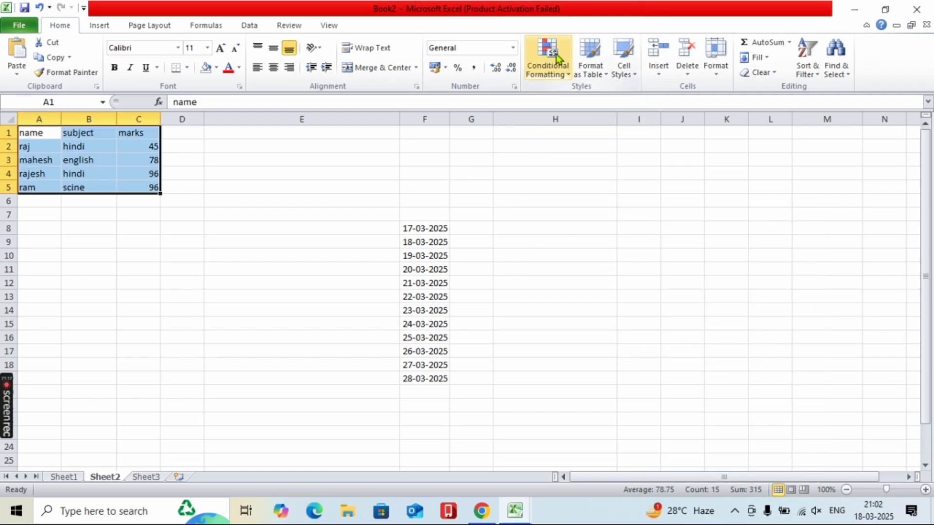
- Format A1:C5 as Table1 with an orange Light table style and headers
click(584, 73)
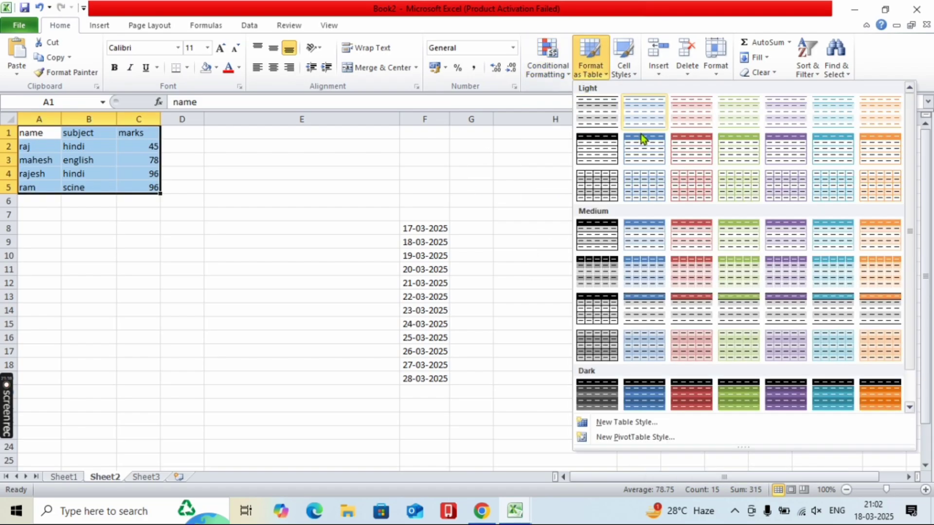
click(877, 184)
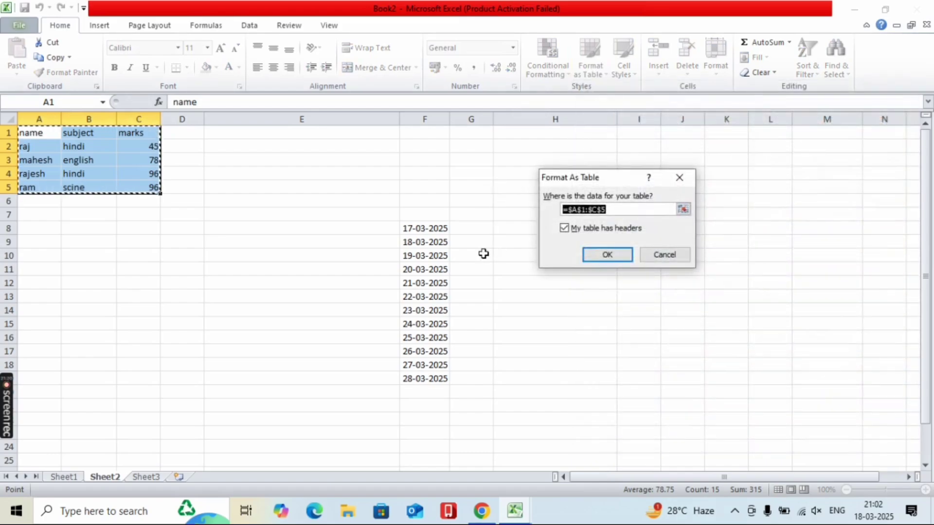
click(594, 256)
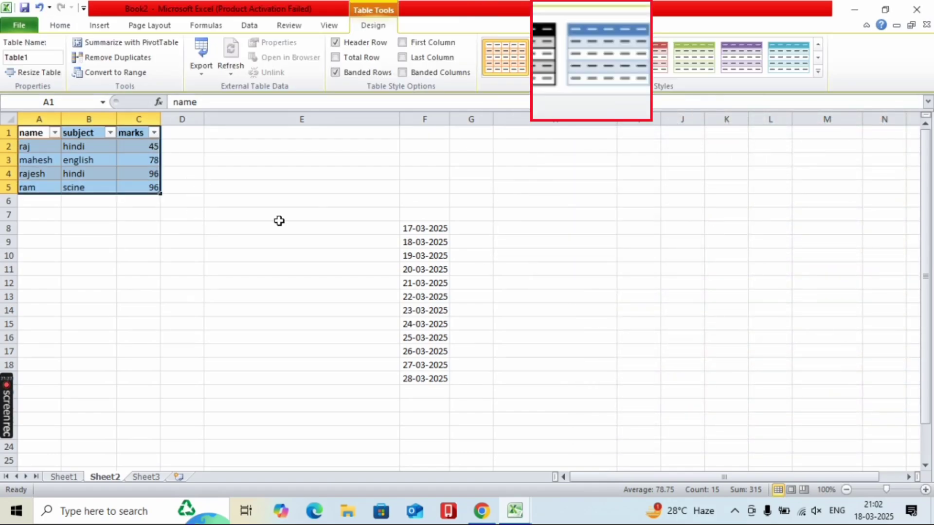
click(102, 25)
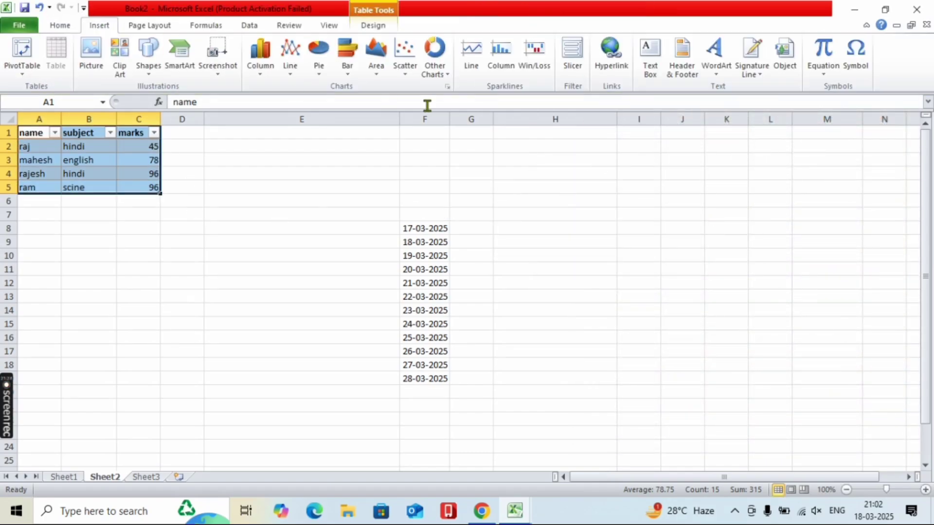
click(64, 27)
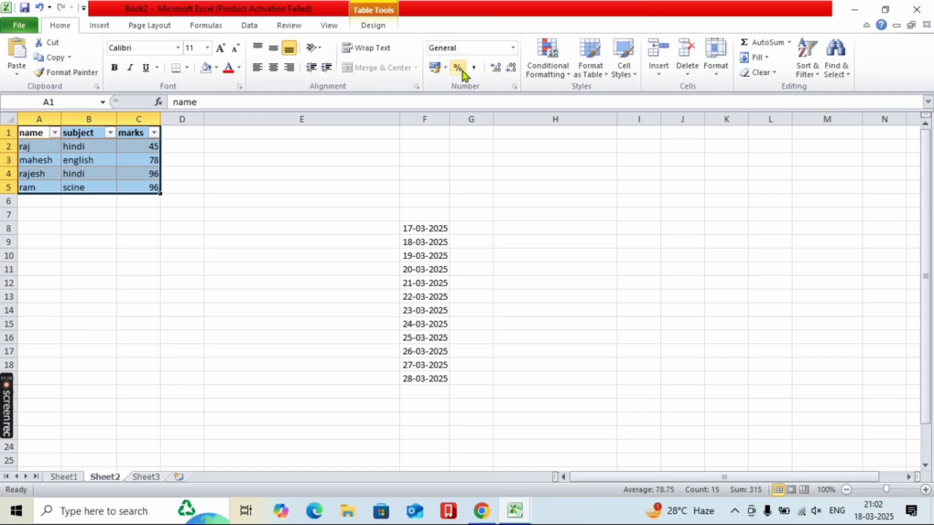
- Give C2 (45) the Bad style, C3 (78) Neutral, and the two 96 marks Good
click(622, 68)
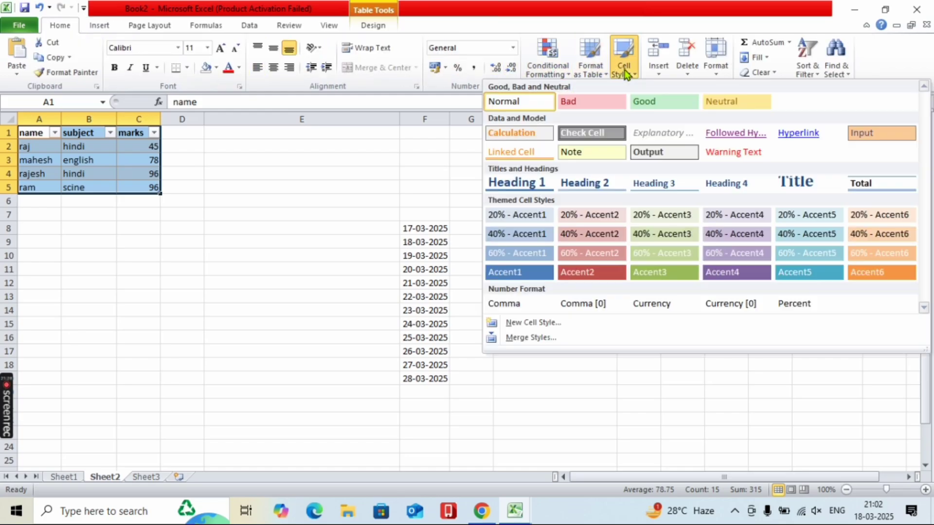
click(144, 145)
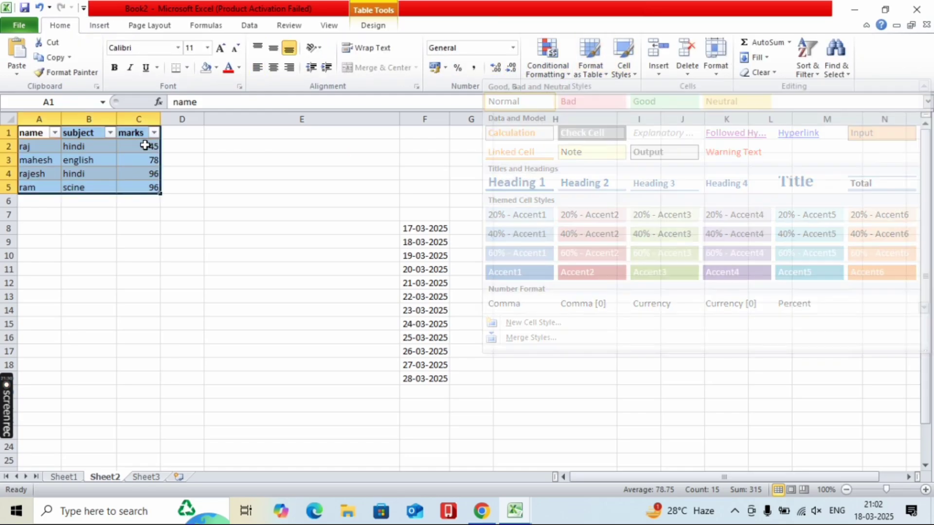
click(622, 66)
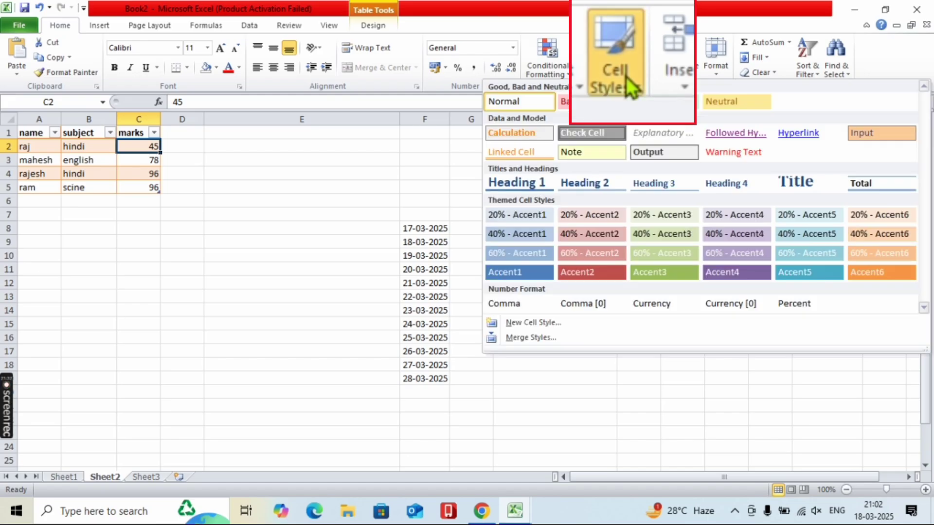
click(591, 101)
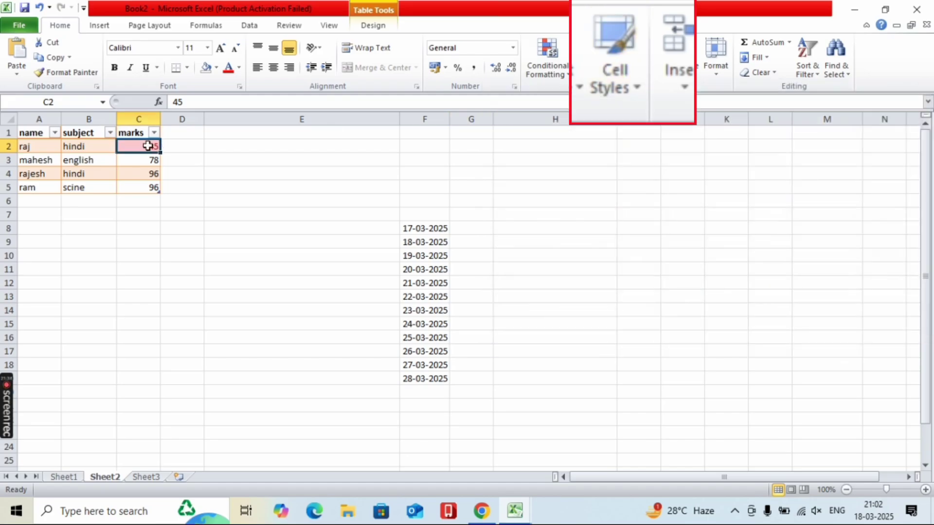
click(141, 159)
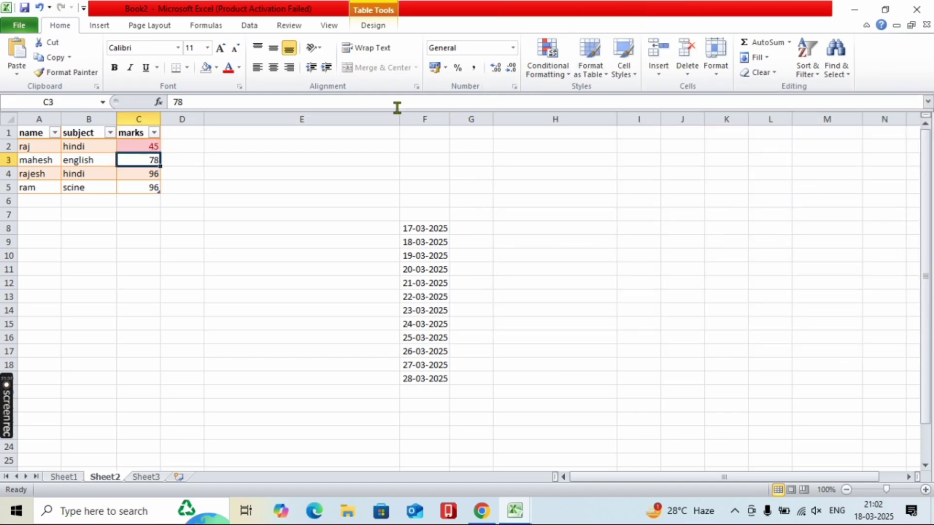
click(622, 68)
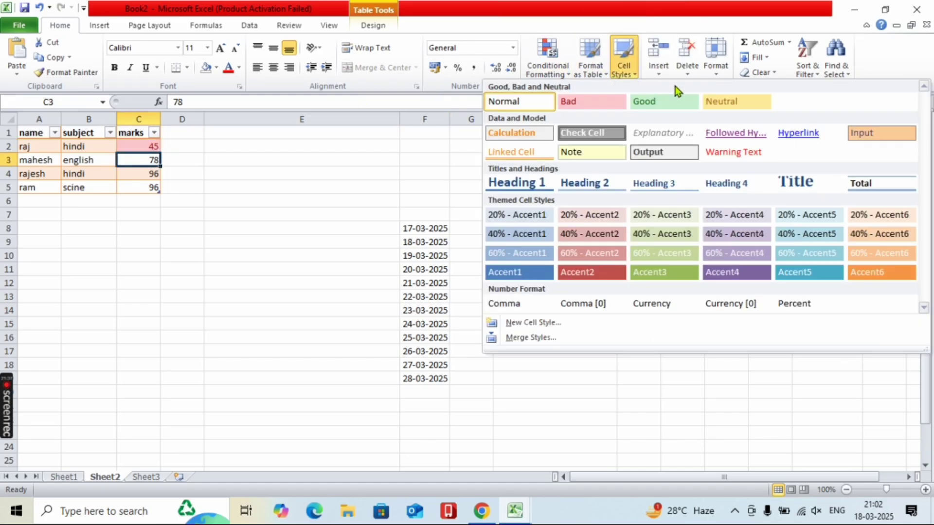
click(756, 101)
drag(148, 174, 149, 186)
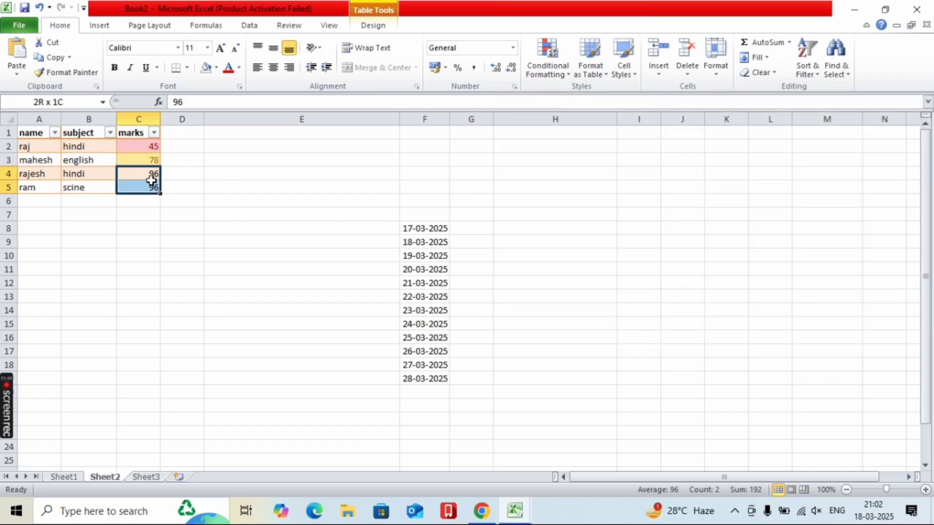
click(636, 73)
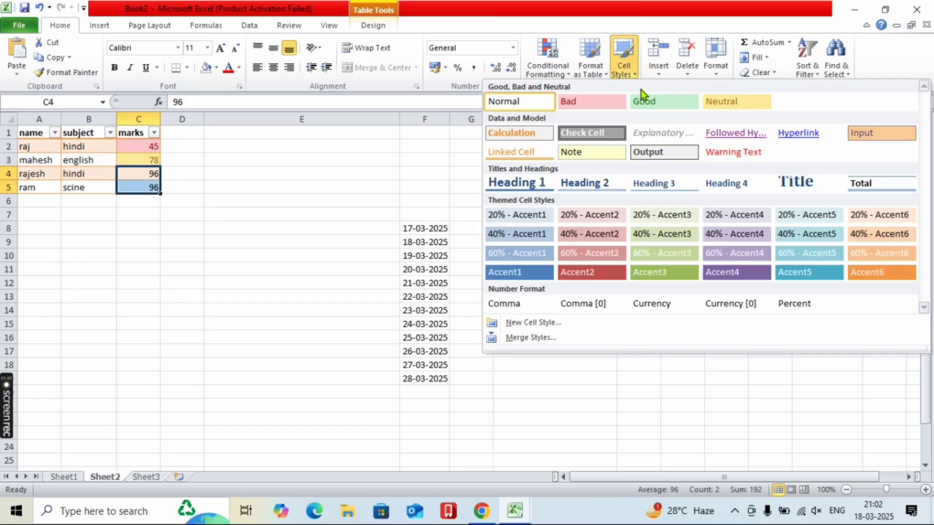
click(640, 99)
click(217, 191)
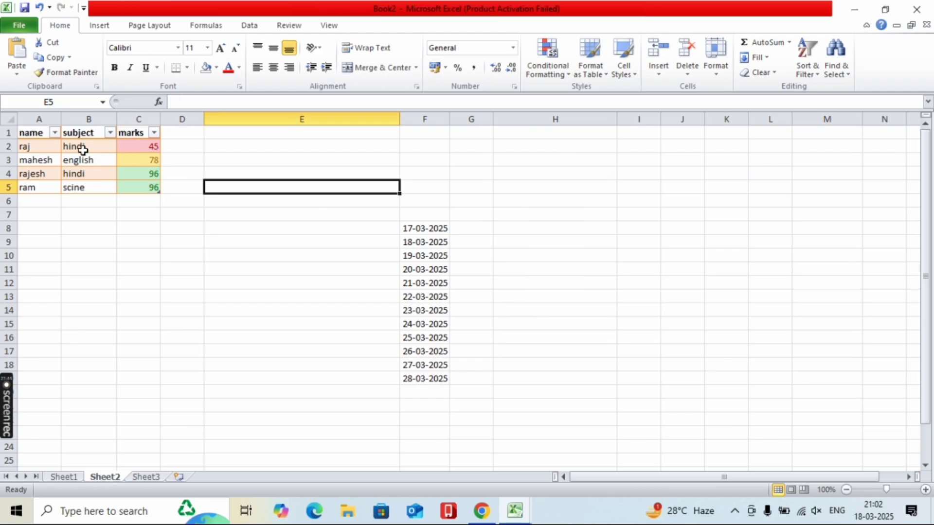
- Reset the whole table A1:C5 to the Normal cell style and clear remaining formatting
drag(30, 135, 128, 192)
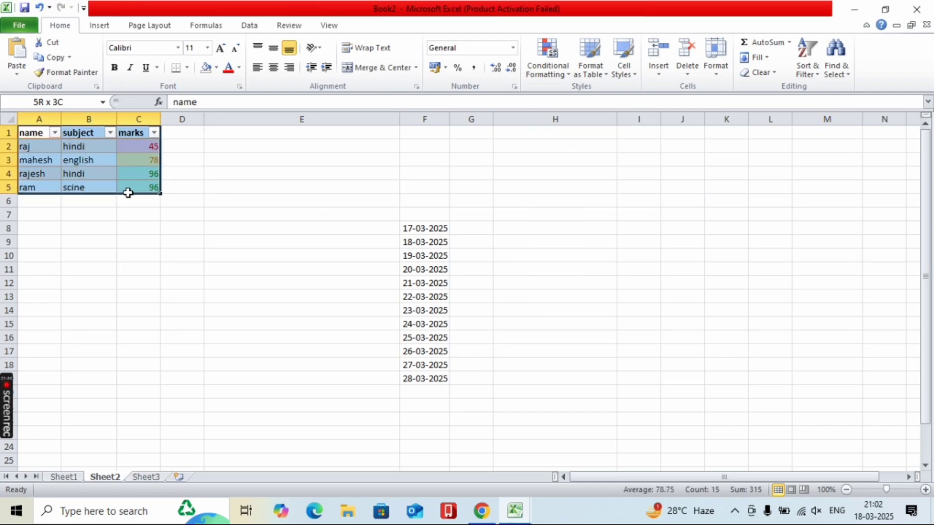
click(624, 69)
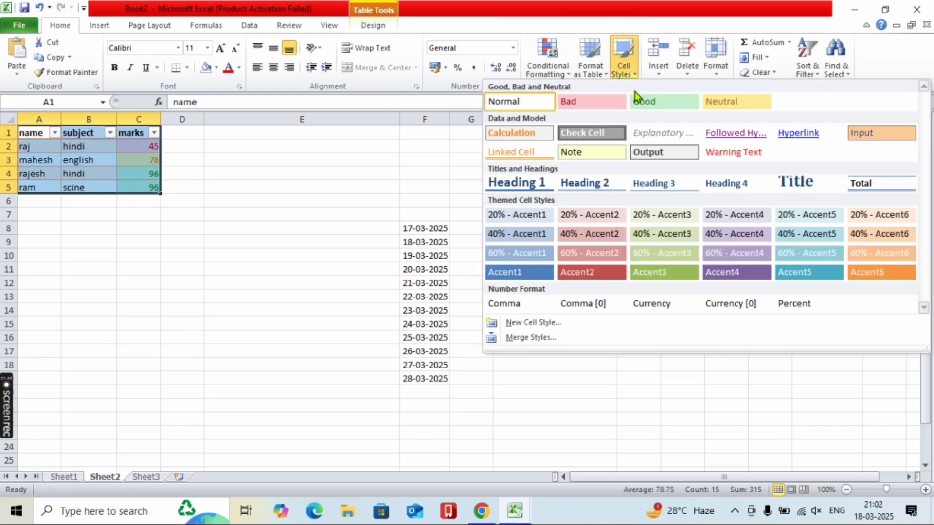
click(508, 103)
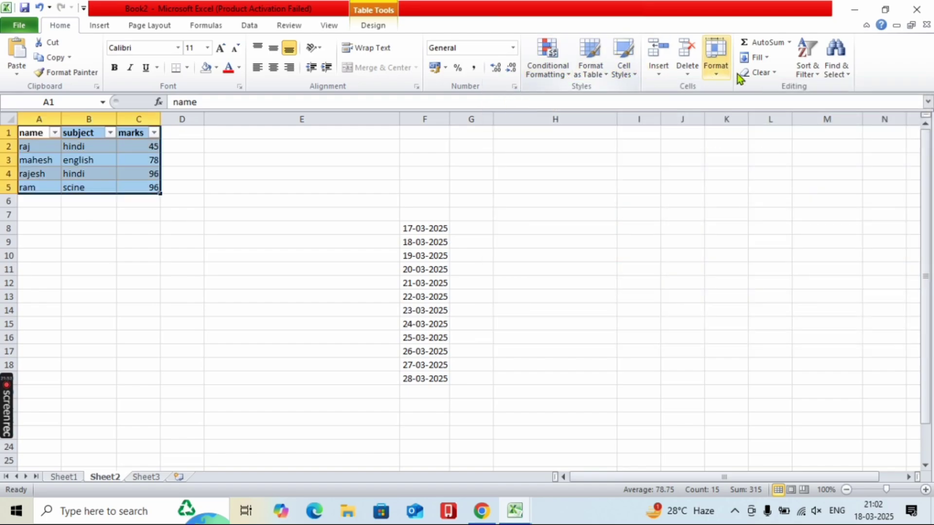
click(749, 73)
click(765, 106)
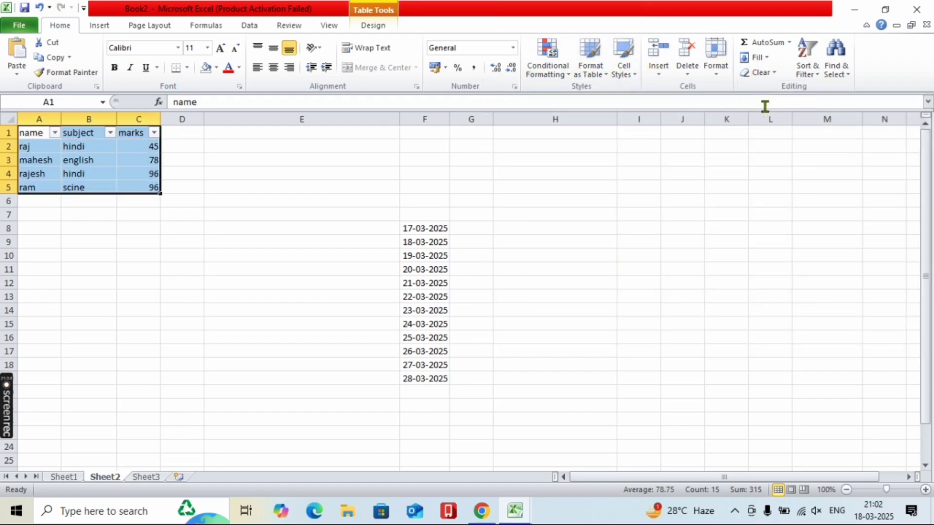
click(761, 74)
- Turn off the table's filter arrows
click(803, 78)
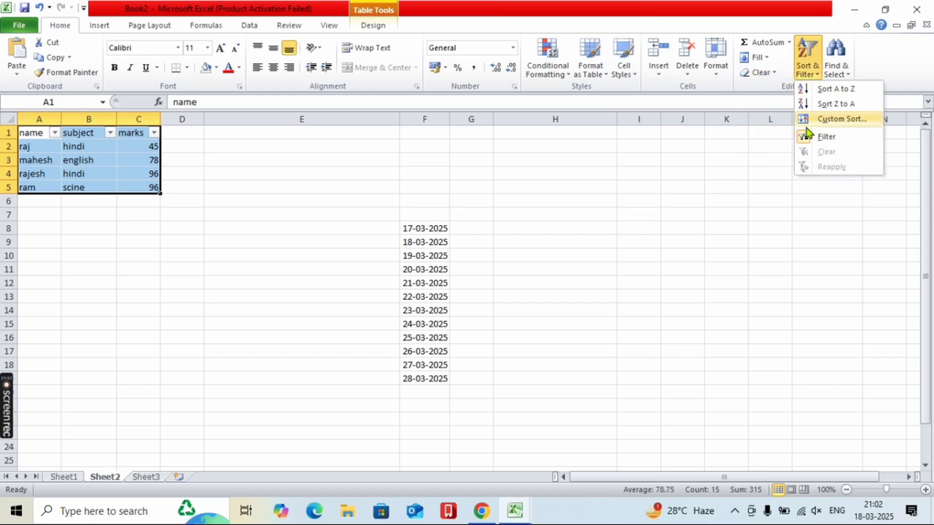
click(804, 136)
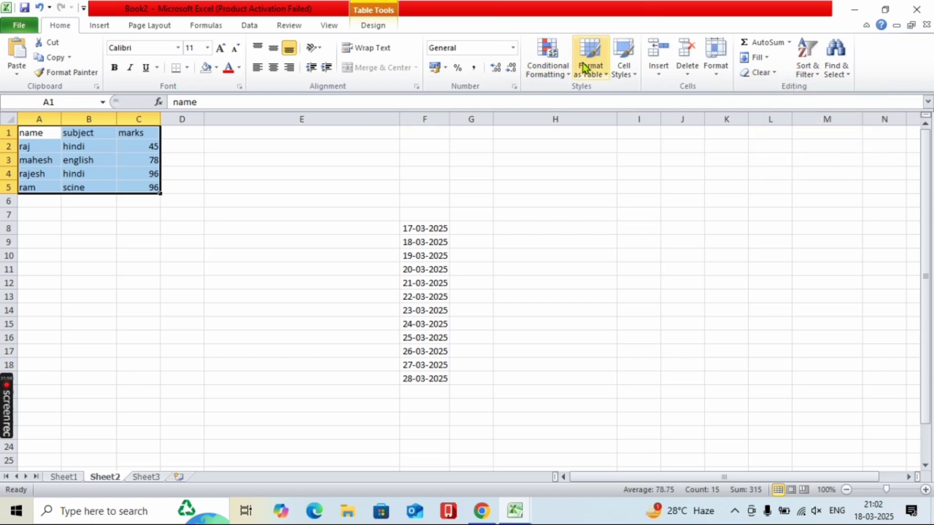
click(637, 70)
click(672, 83)
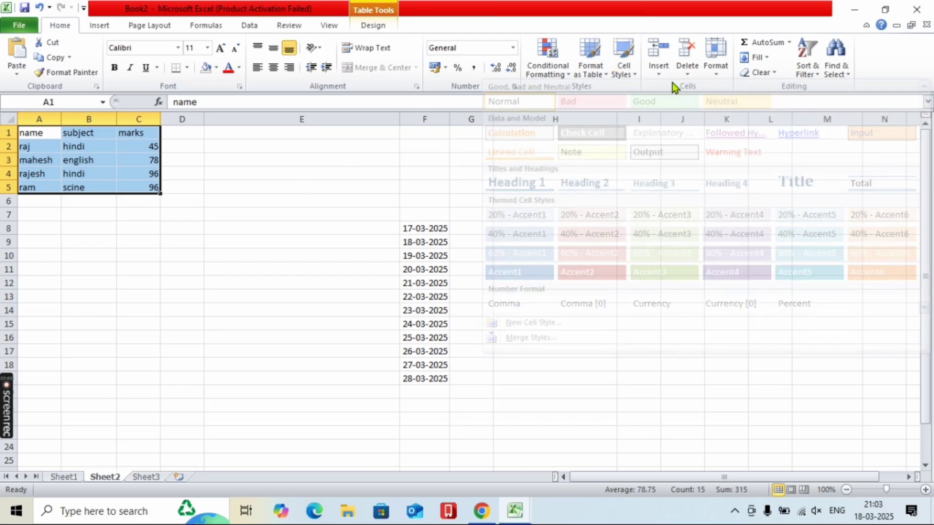
click(654, 75)
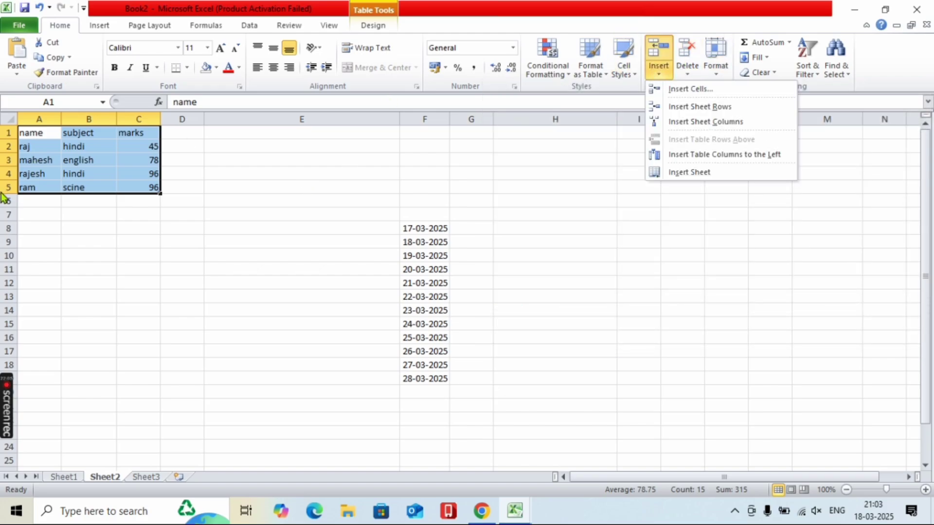
click(40, 141)
- Convert Table1 back to a normal cell range, confirming with Yes
click(40, 134)
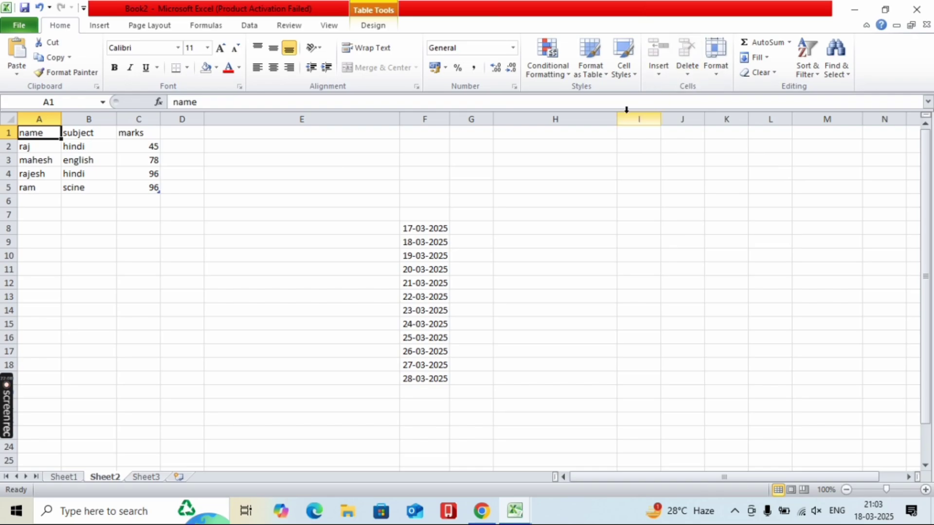
click(362, 26)
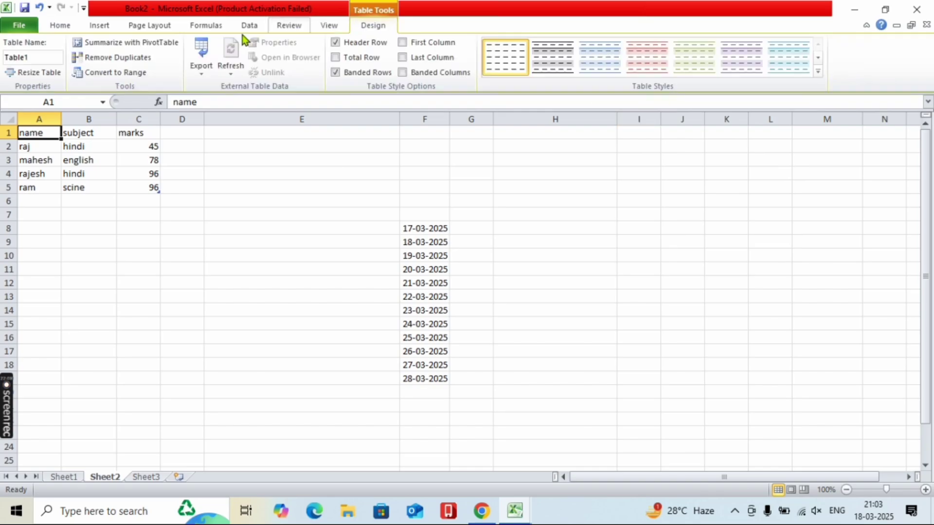
click(136, 74)
key(Return)
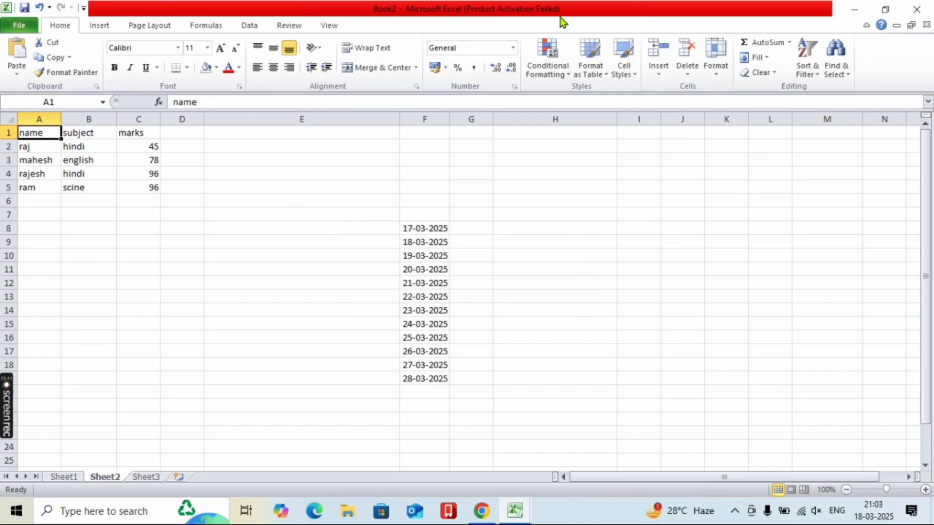
- Insert a cell at A1, shifting column A cells down one place
click(663, 72)
click(674, 93)
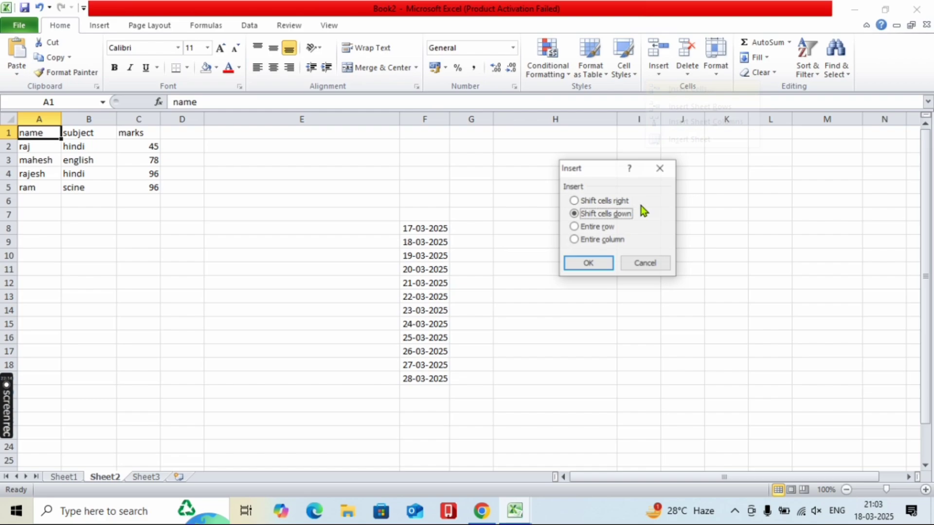
click(585, 265)
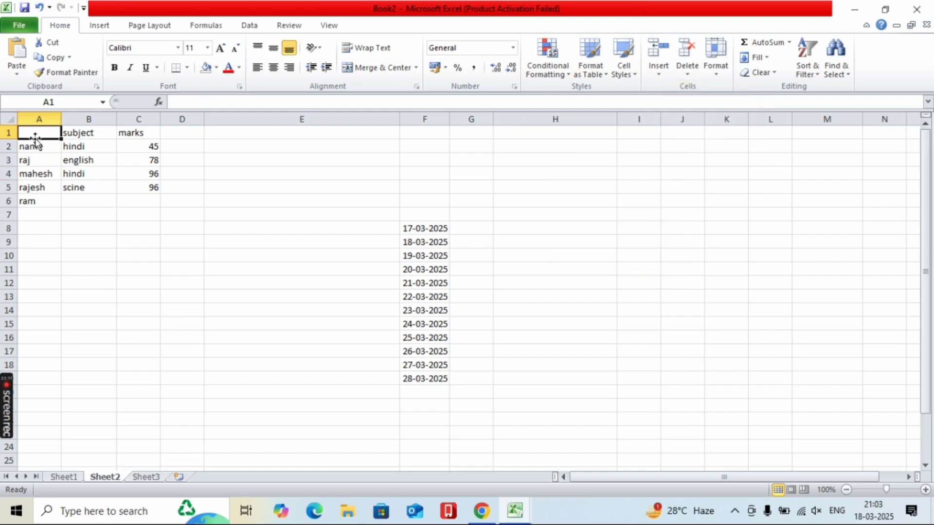
- Insert a blank row 1, a blank column A, and a new worksheet Sheet4
click(659, 73)
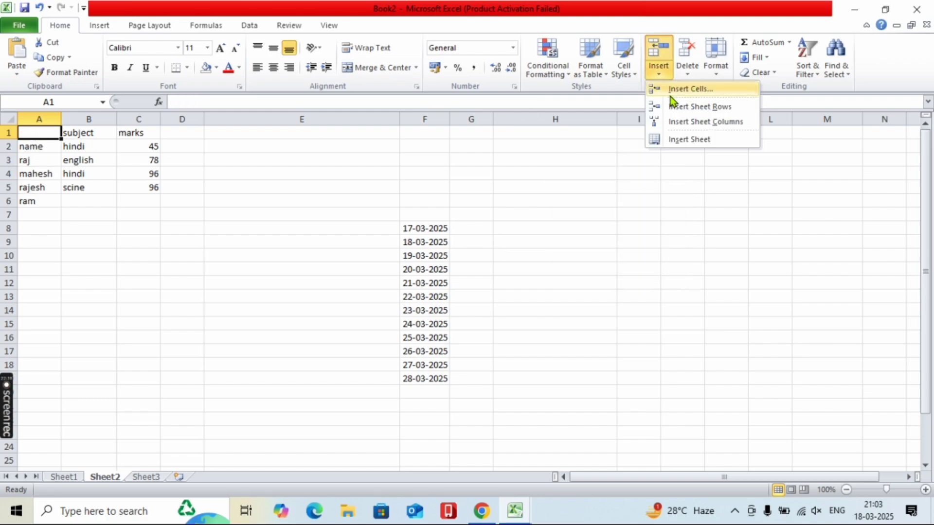
click(669, 108)
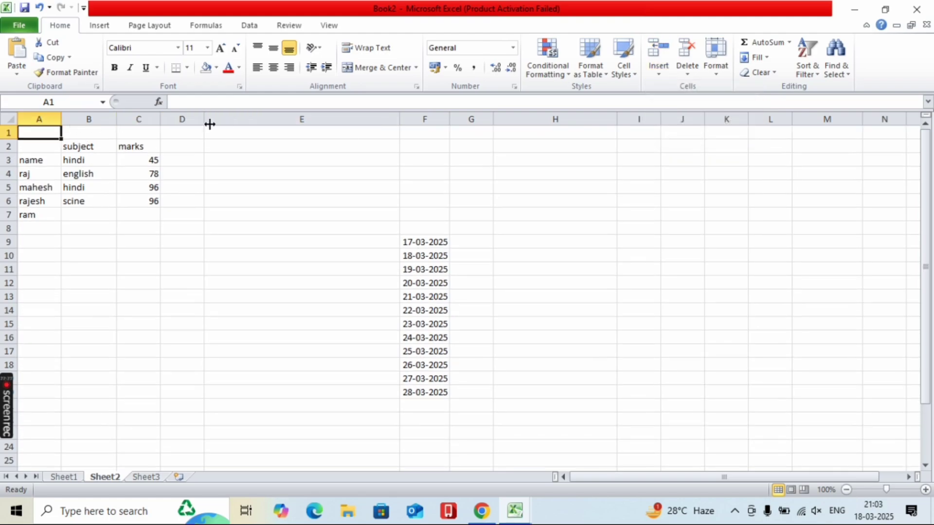
click(663, 69)
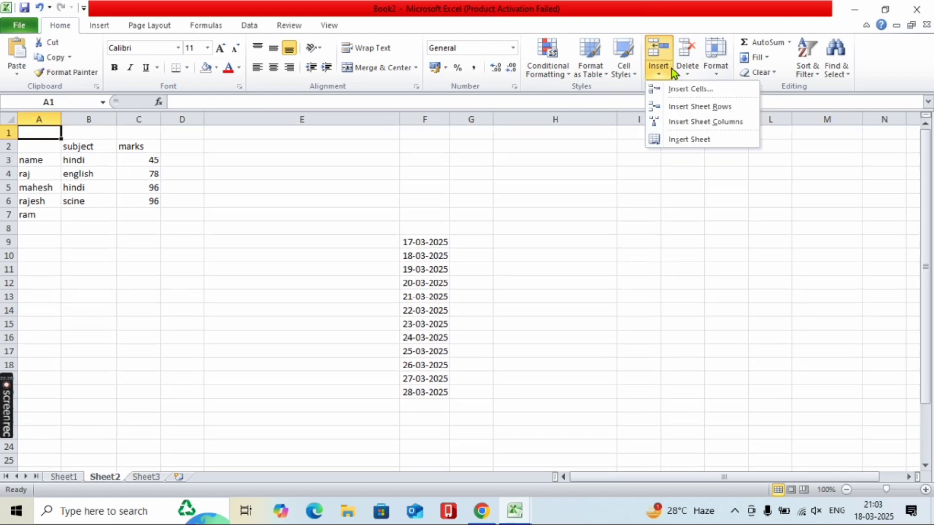
click(680, 126)
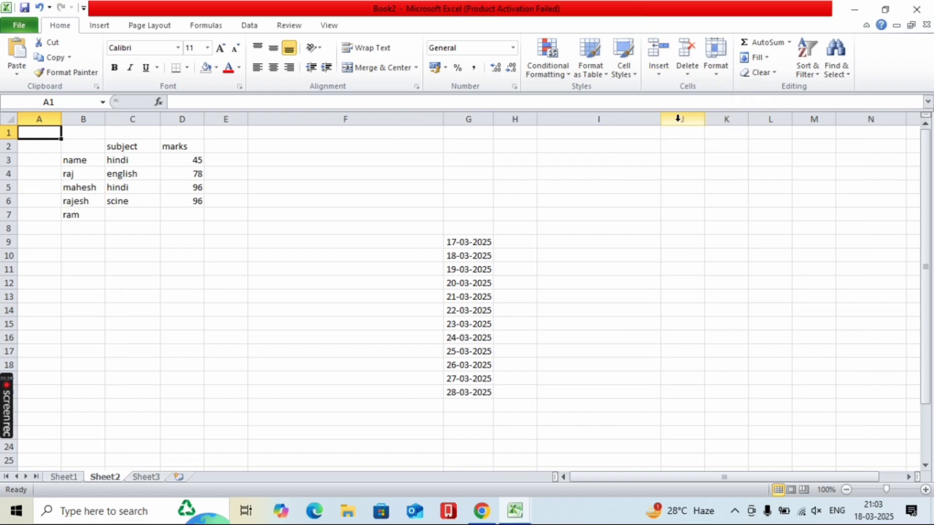
click(651, 77)
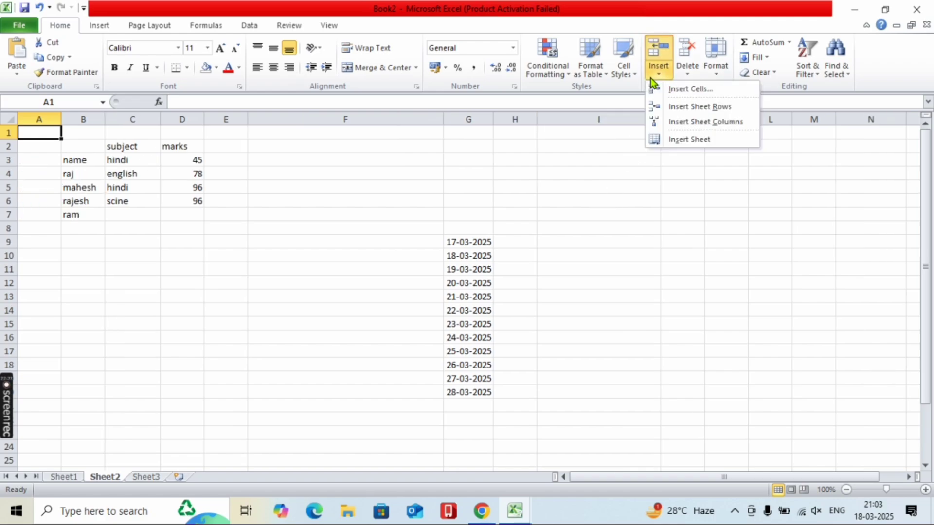
click(677, 142)
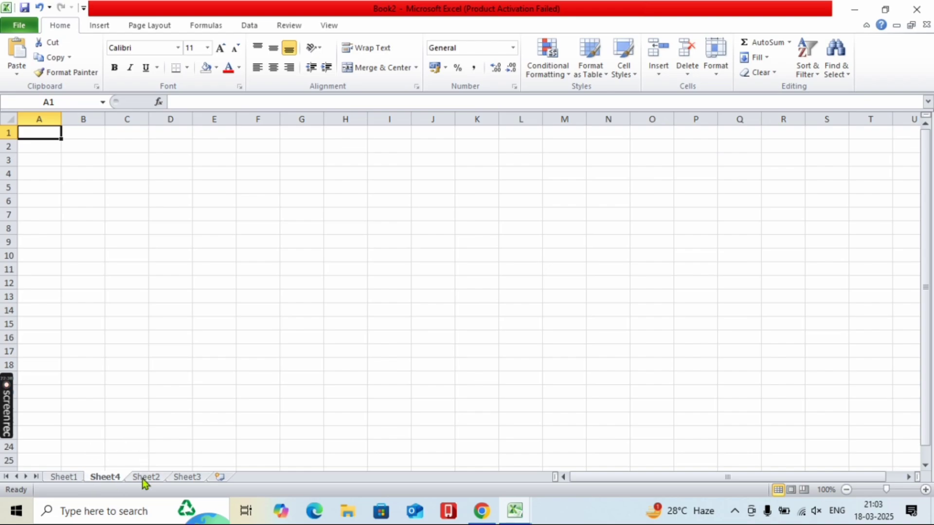
- Delete Sheet4, returning to Sheet2
right_click(113, 478)
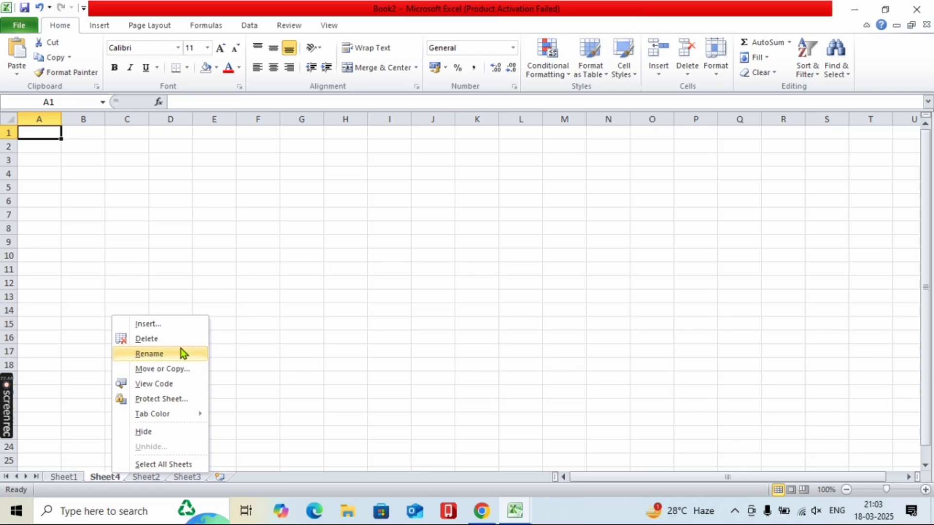
click(698, 73)
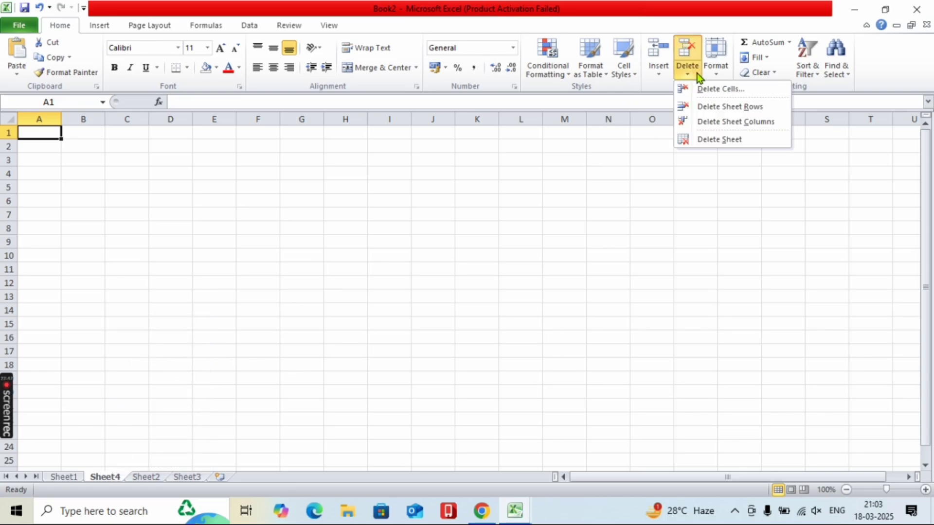
click(710, 140)
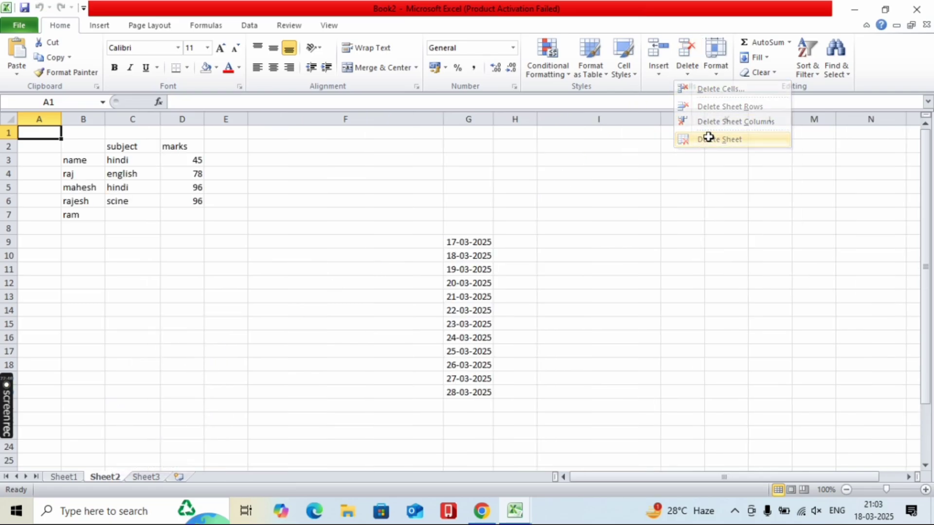
- Delete the blank column A and row 1, then delete cell A1 shifting cells up
click(691, 75)
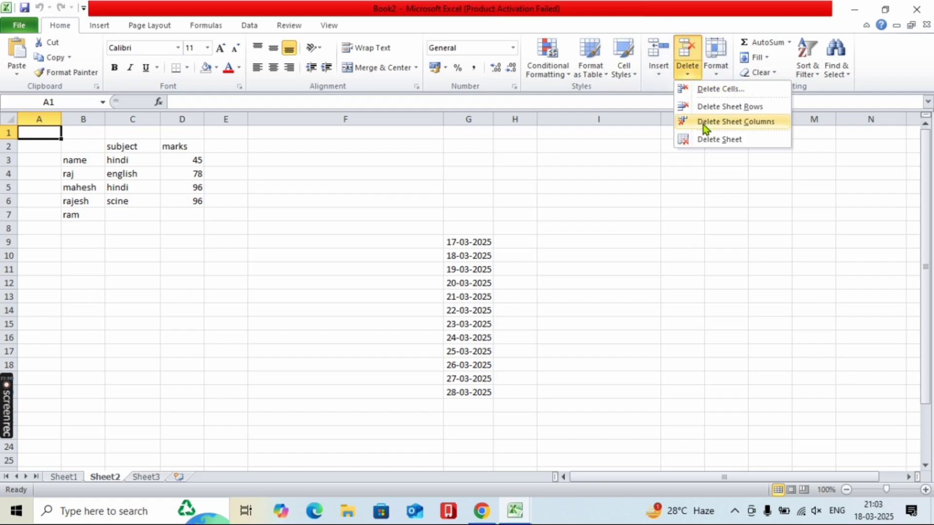
click(702, 123)
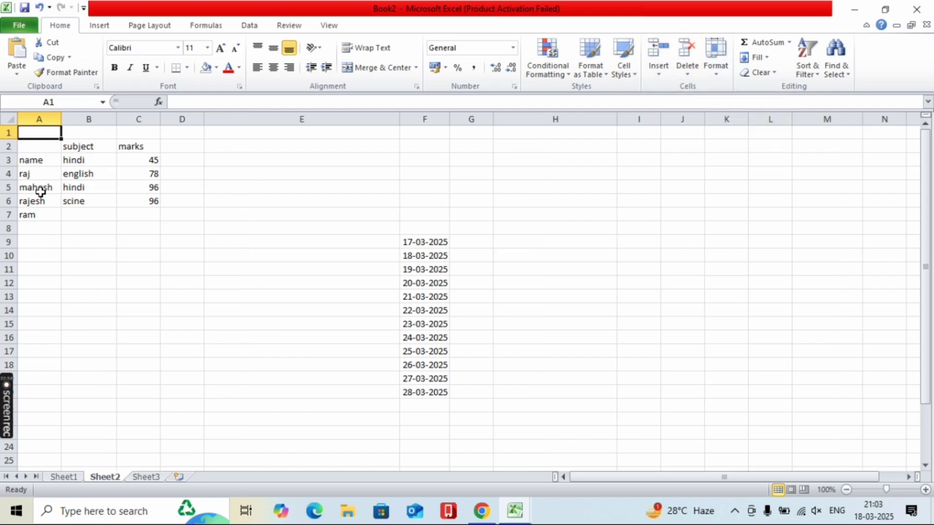
click(681, 77)
click(700, 105)
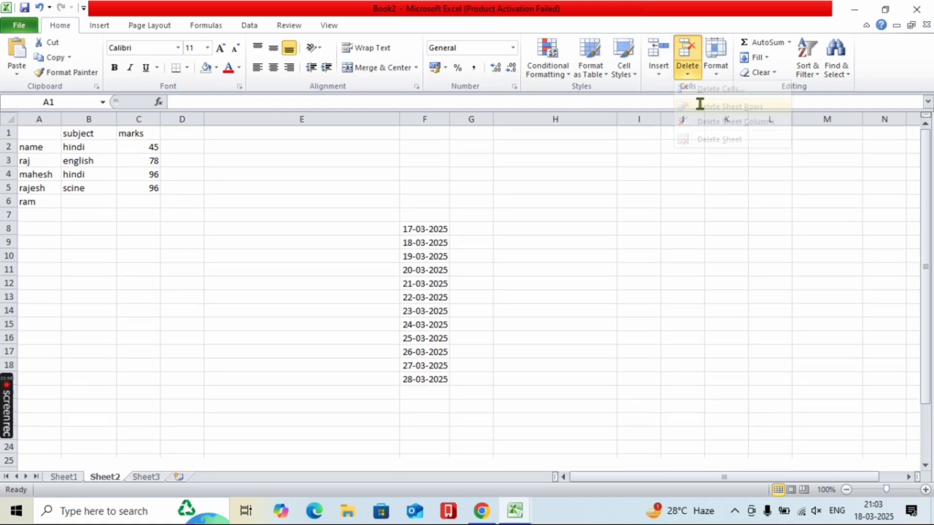
click(689, 72)
click(703, 89)
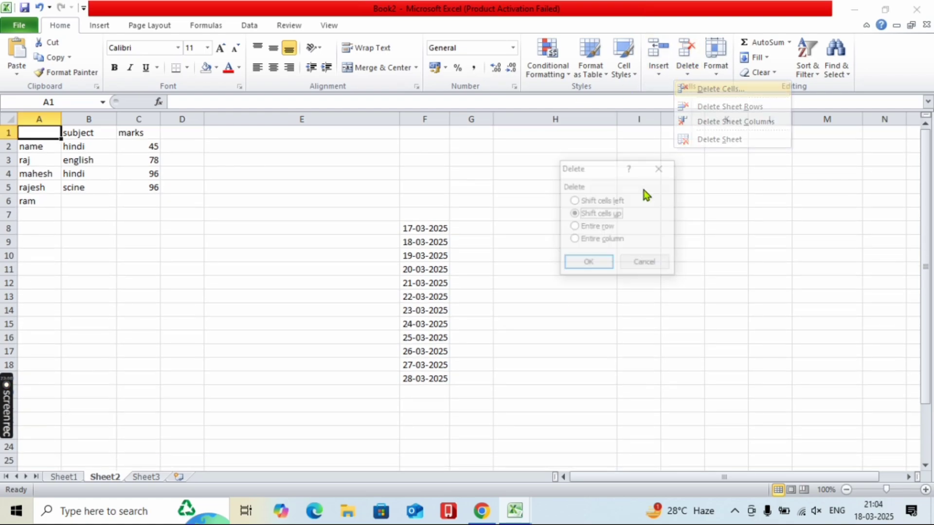
click(565, 263)
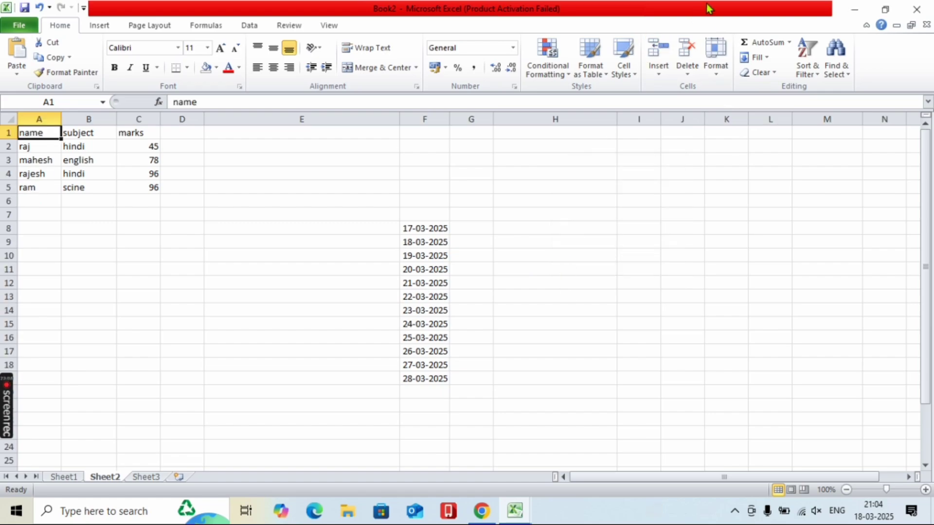
- Set the height of row 1 to 409
click(717, 72)
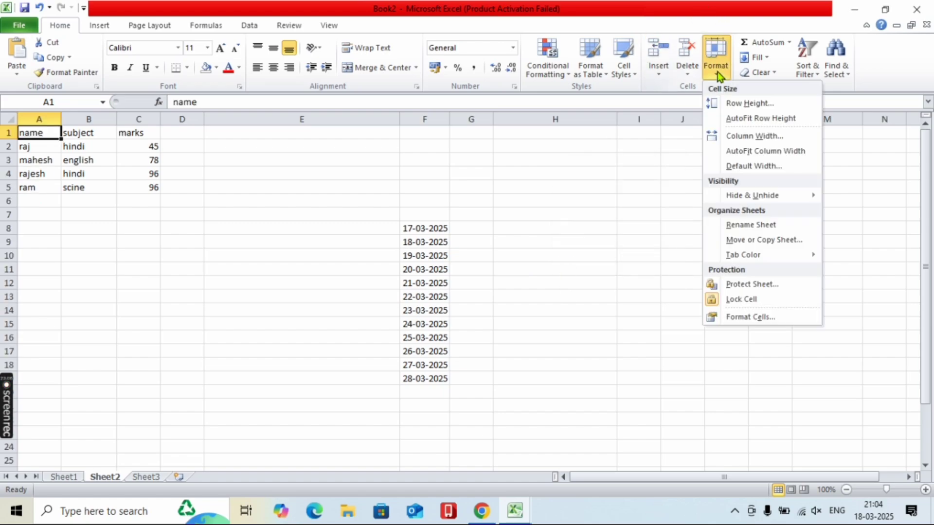
click(730, 102)
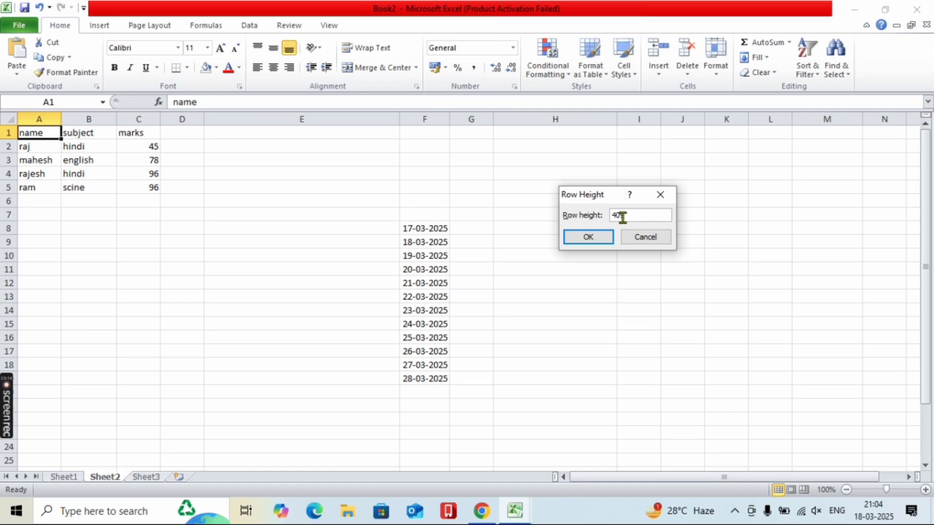
text(409)
key(Return)
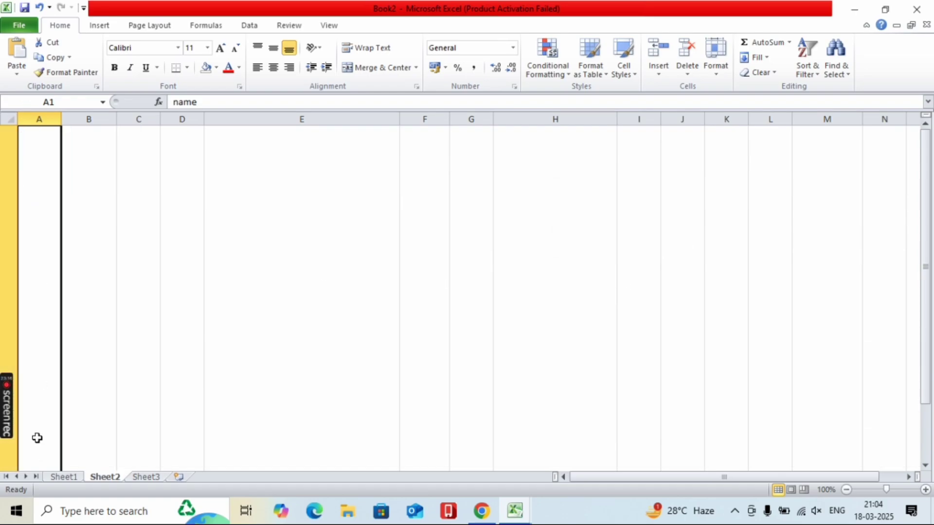
- AutoFit row 1 back to its text height, then check the row 1 height and column A width
click(711, 75)
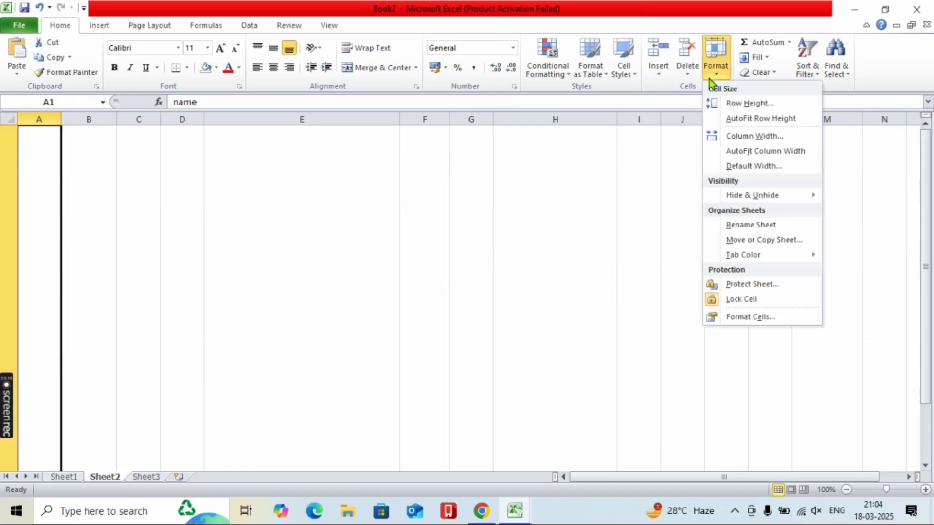
click(728, 119)
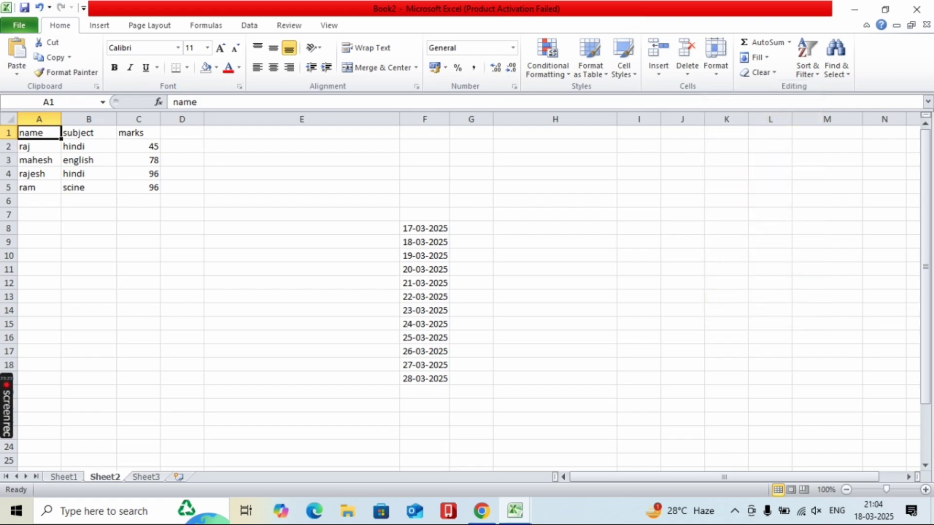
drag(15, 139, 15, 139)
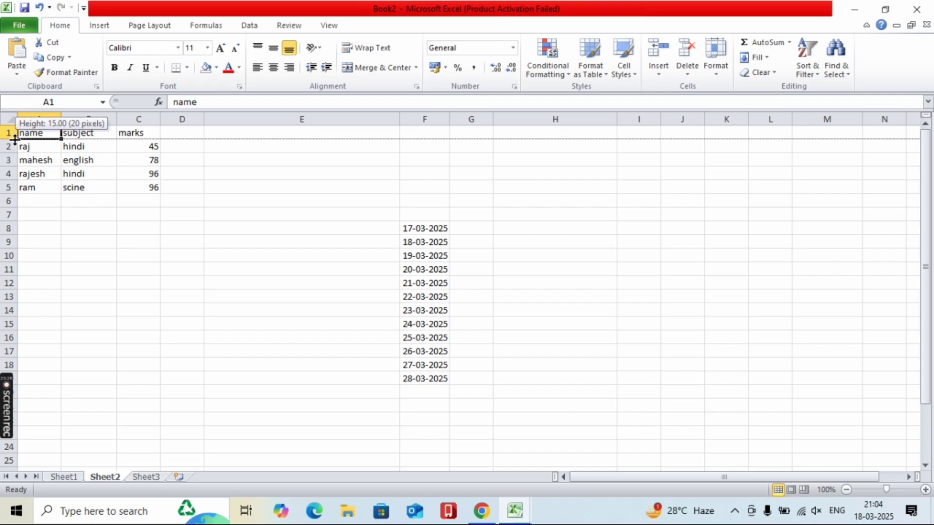
drag(15, 140, 15, 139)
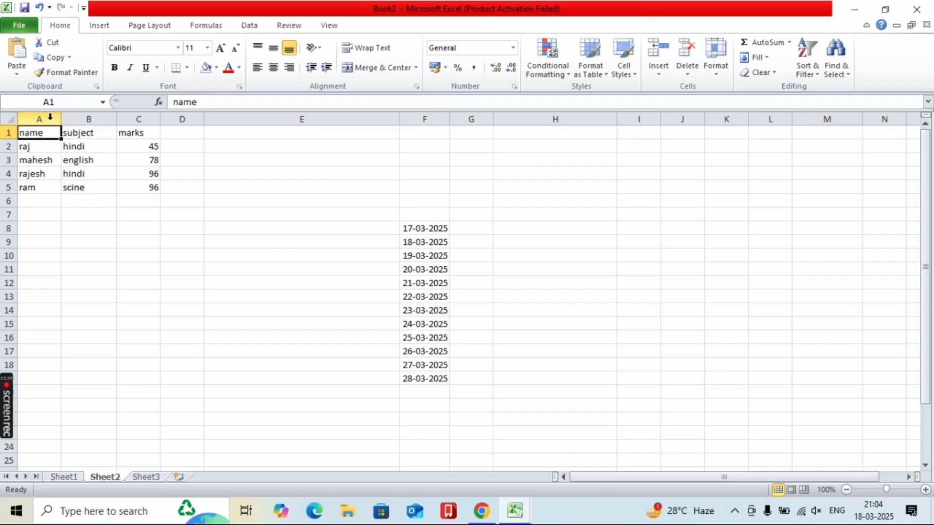
drag(62, 119, 61, 119)
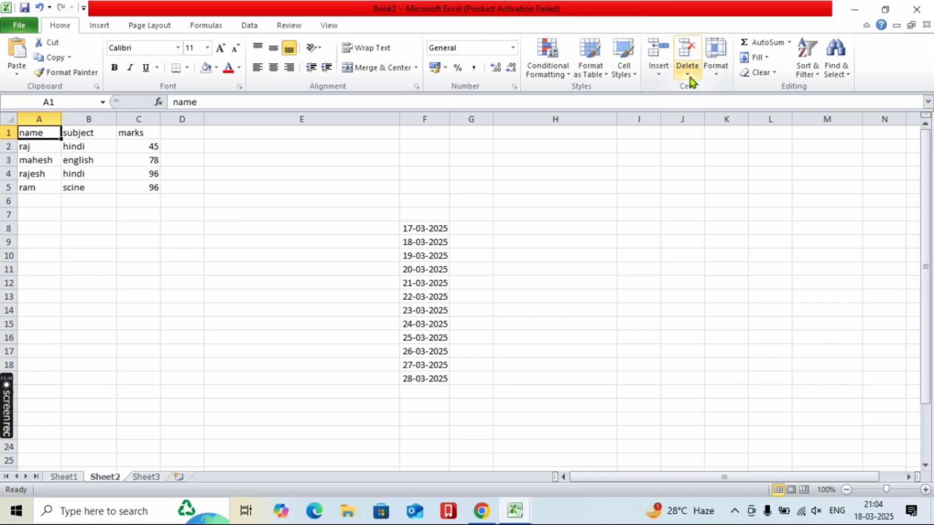
- Set the width of column A to 255
click(706, 75)
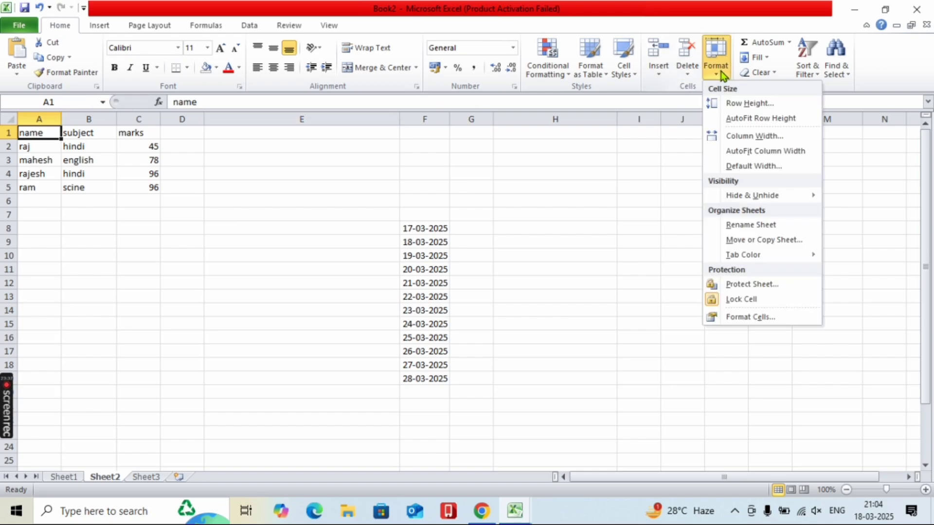
click(742, 138)
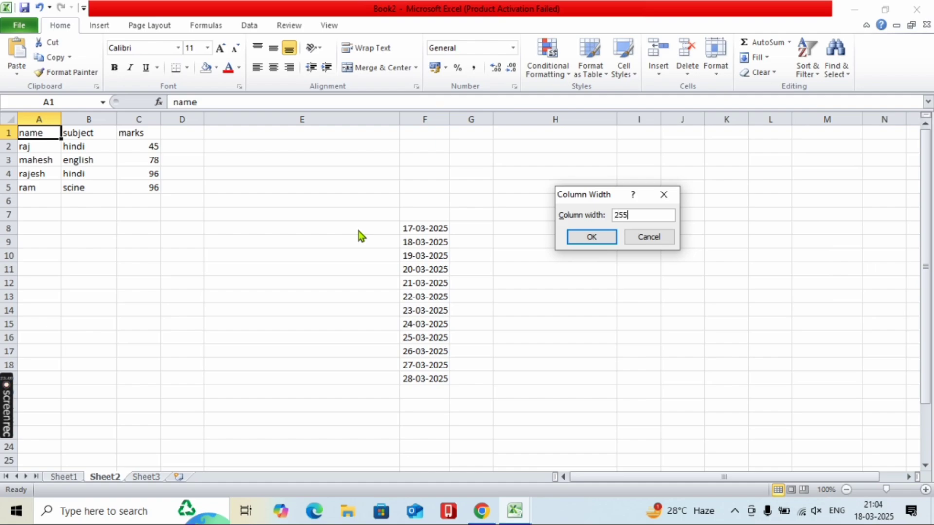
key(Return)
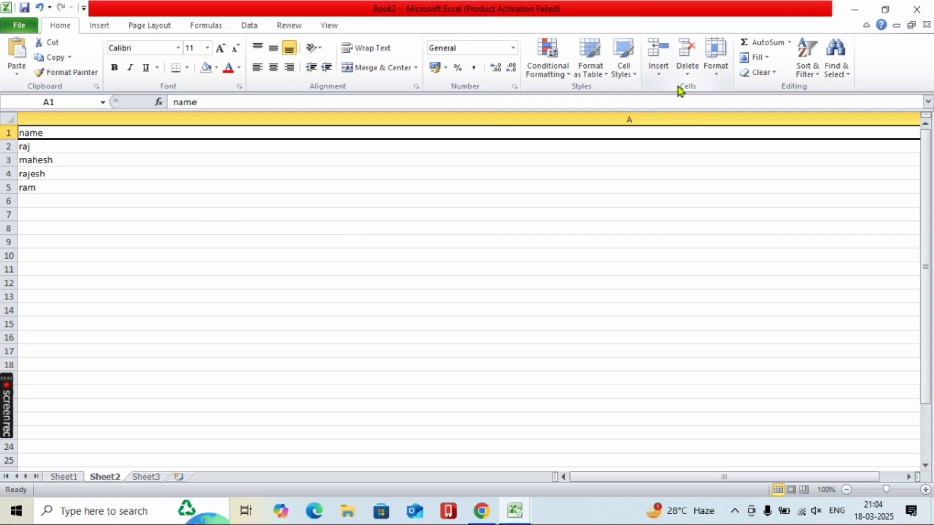
- AutoFit column A so its longest name, mahesh, just fits
click(716, 69)
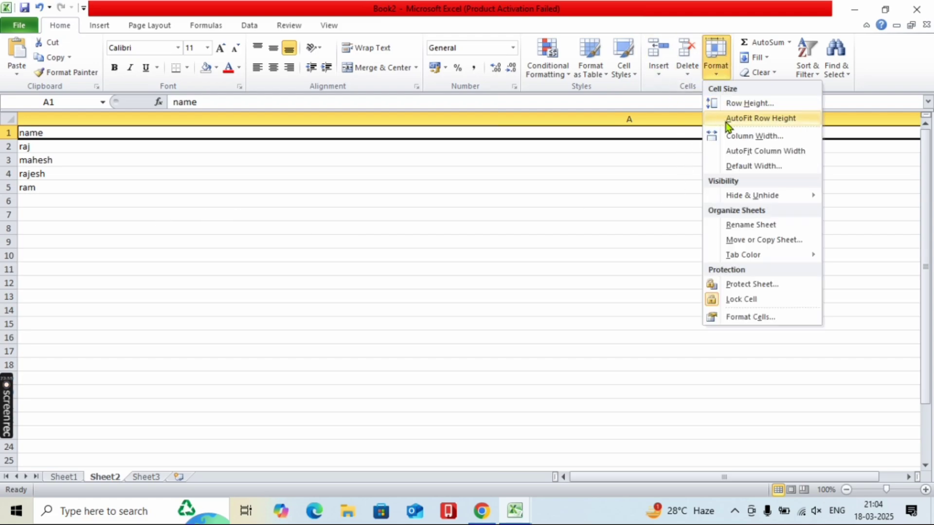
click(742, 154)
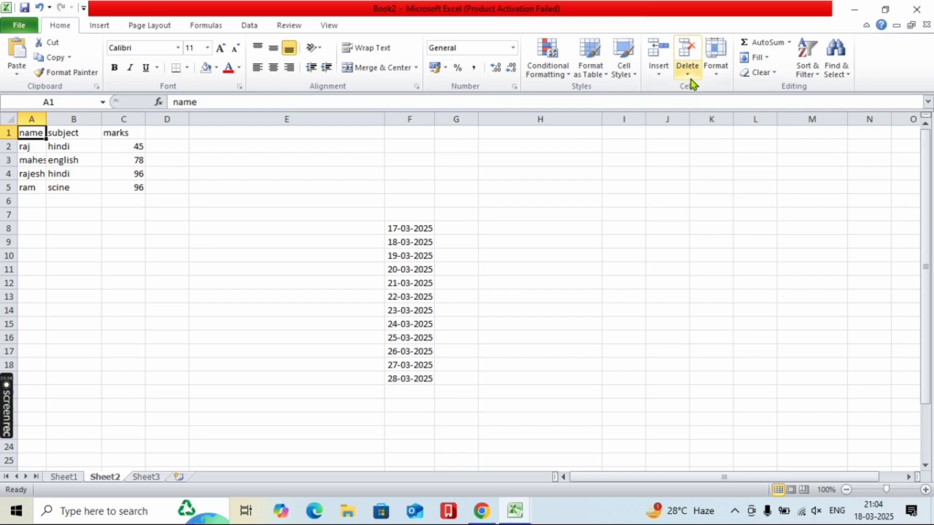
double_click(45, 113)
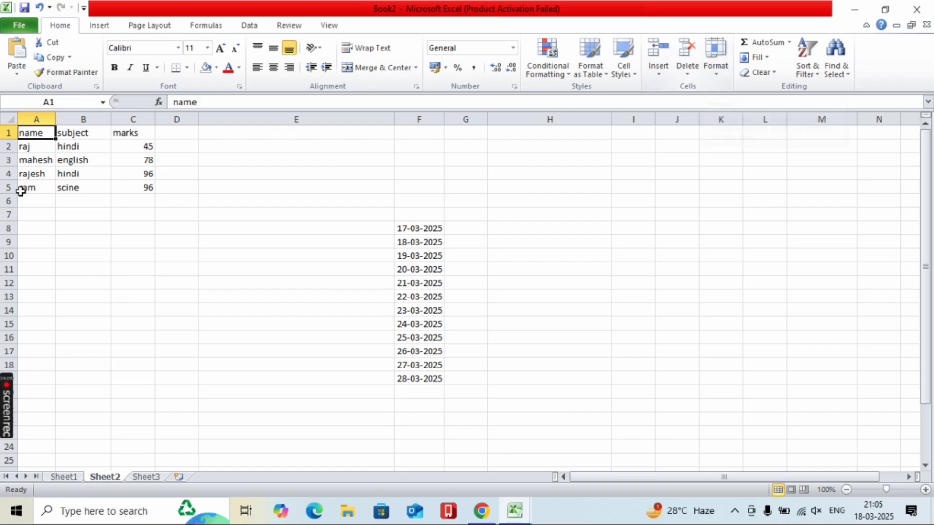
click(712, 69)
mouse_move(740, 197)
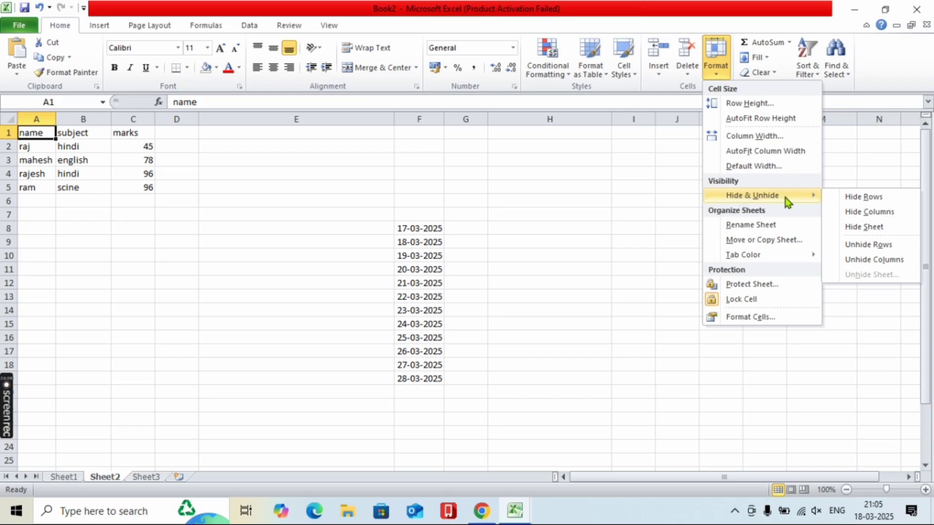
click(847, 197)
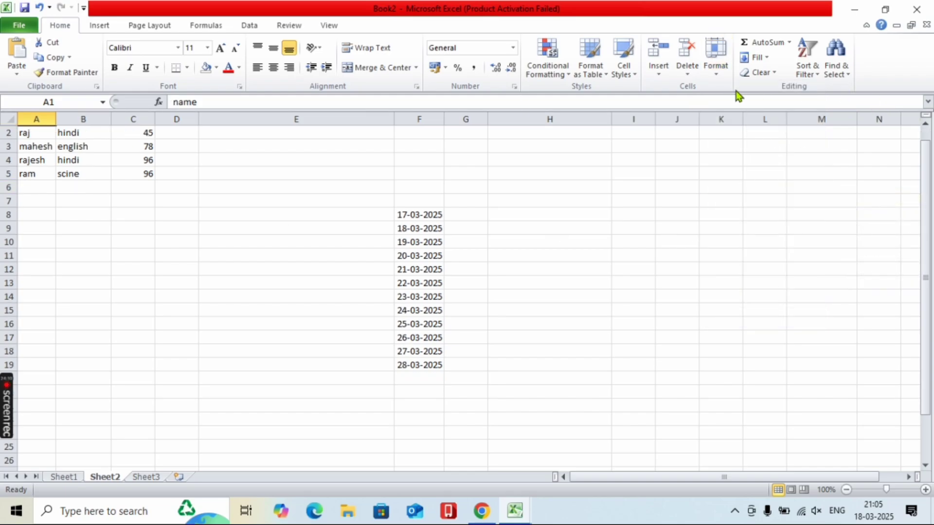
click(720, 71)
mouse_move(772, 197)
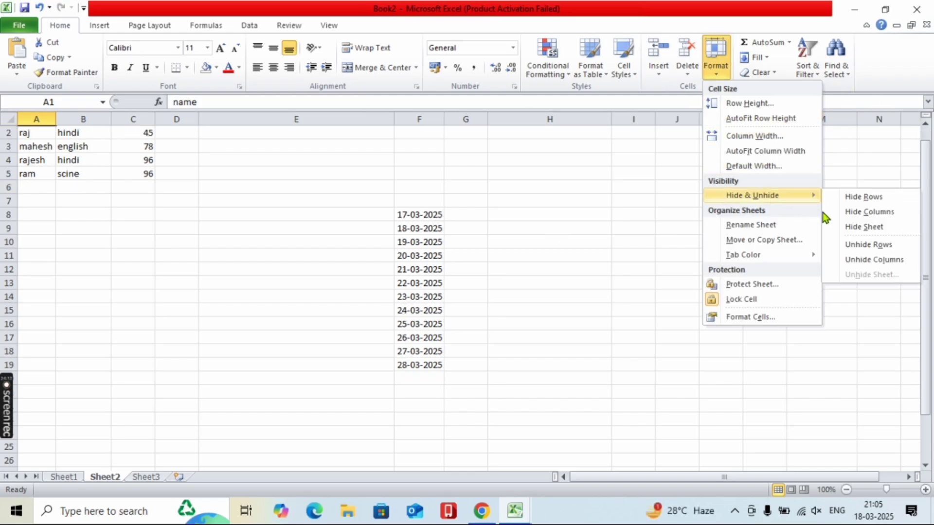
click(848, 212)
click(716, 73)
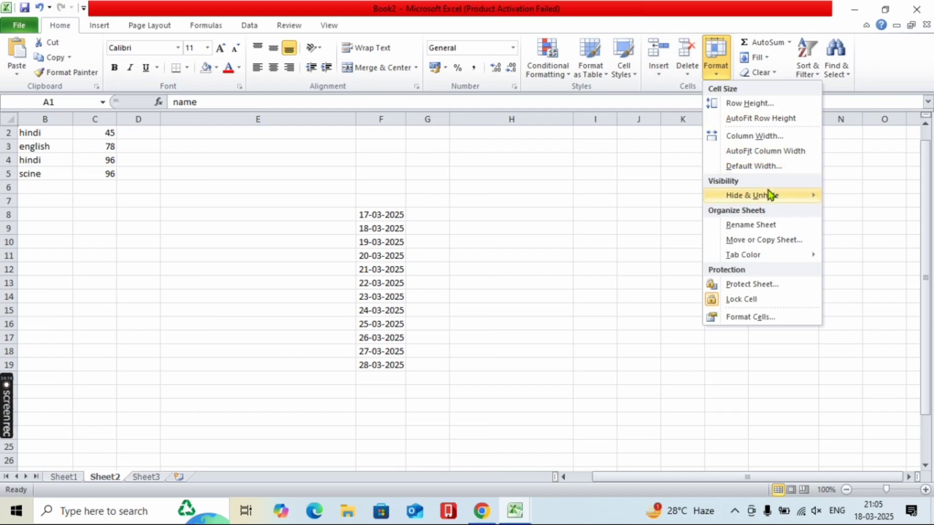
click(871, 260)
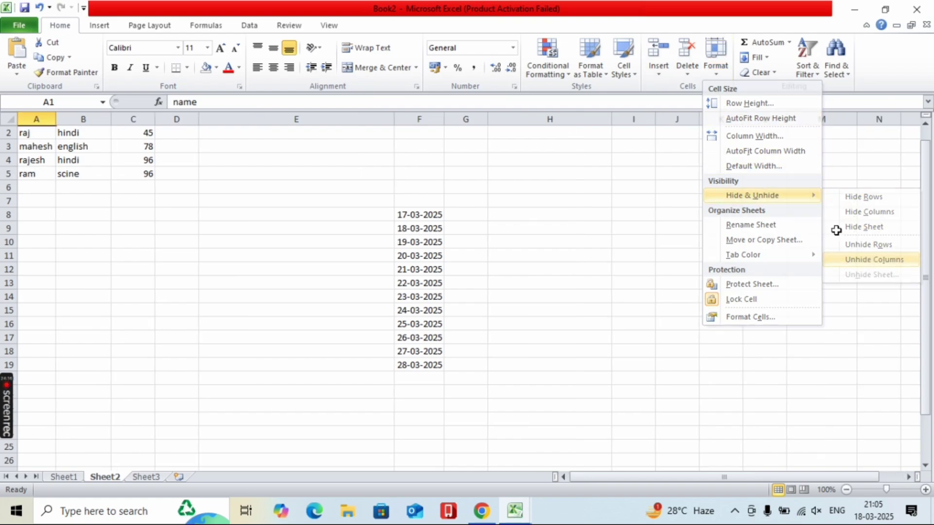
click(727, 70)
mouse_move(802, 195)
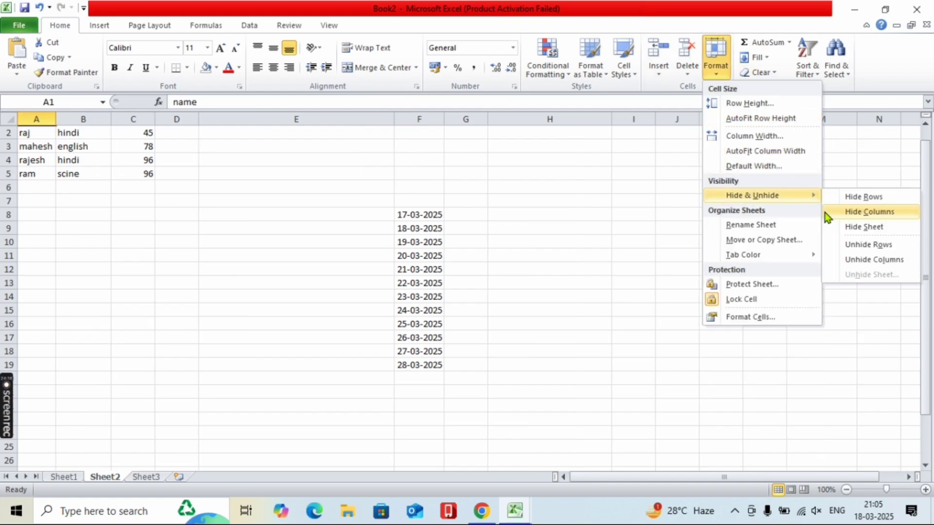
click(848, 245)
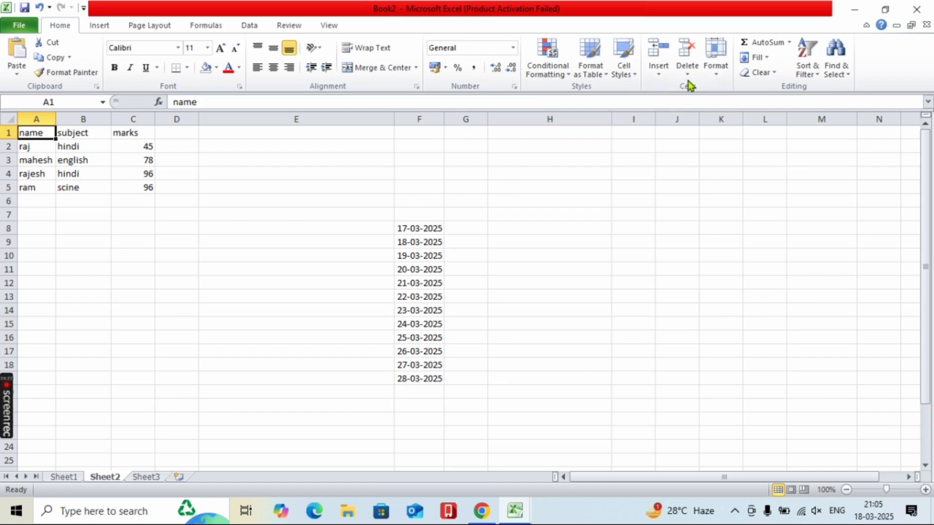
- Rename the Sheet2 tab by replacing its old name with marksheet
click(718, 69)
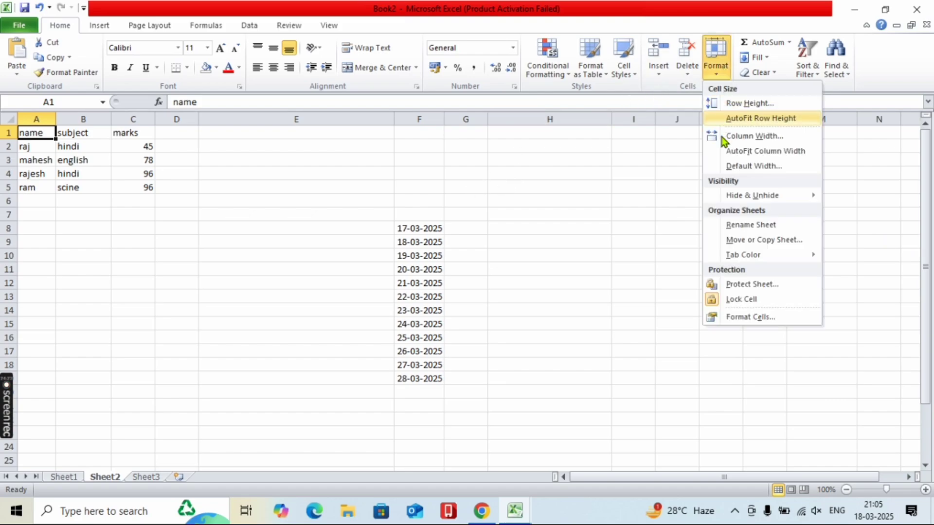
click(729, 225)
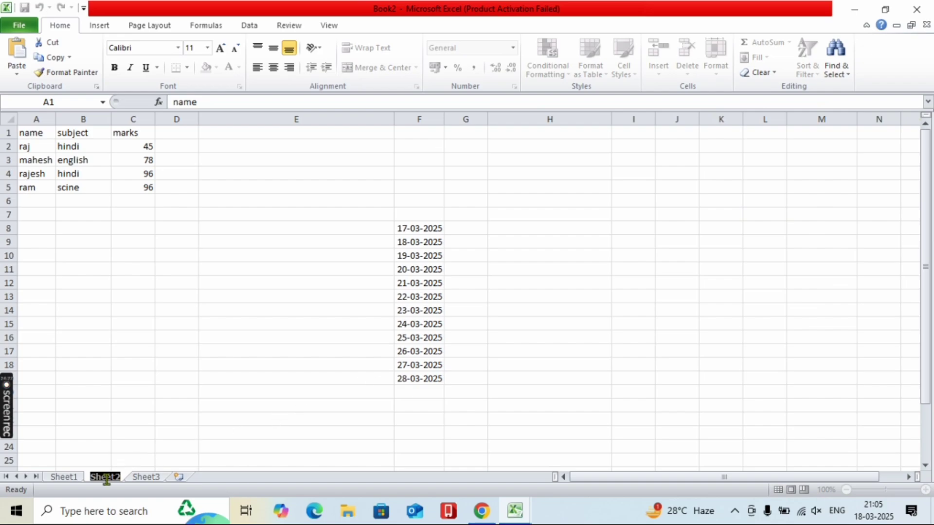
key(BackSpace)
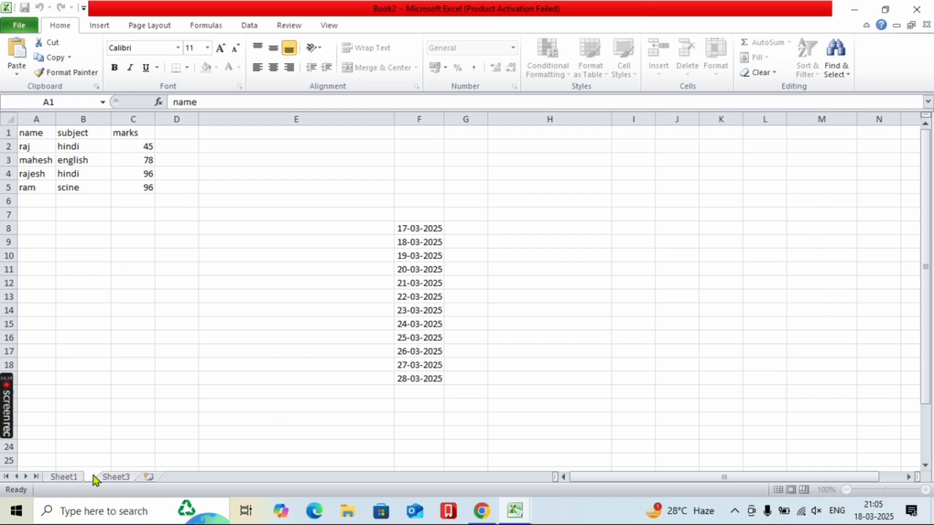
text(marksheet)
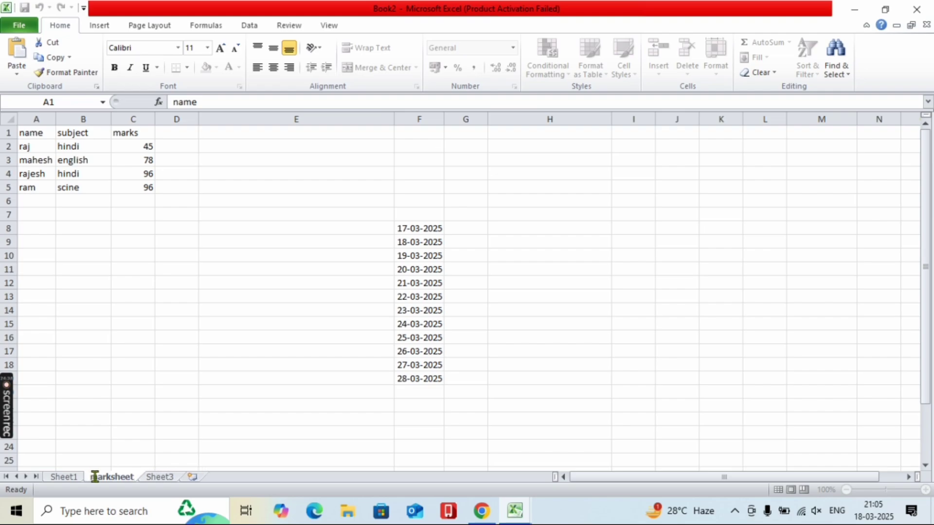
- Confirm the marksheet name, then copy the sheet to the end of the workbook as marksheet (2)
click(214, 362)
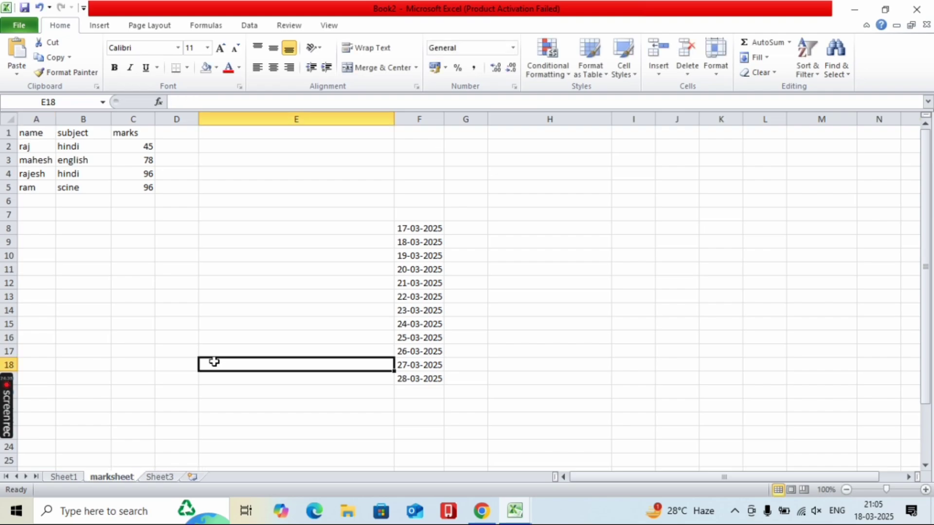
click(688, 76)
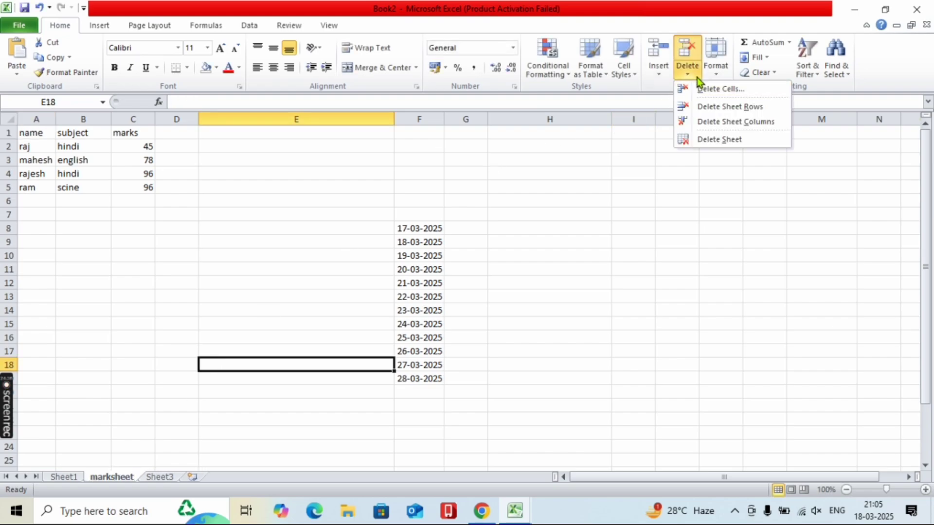
click(714, 58)
click(767, 240)
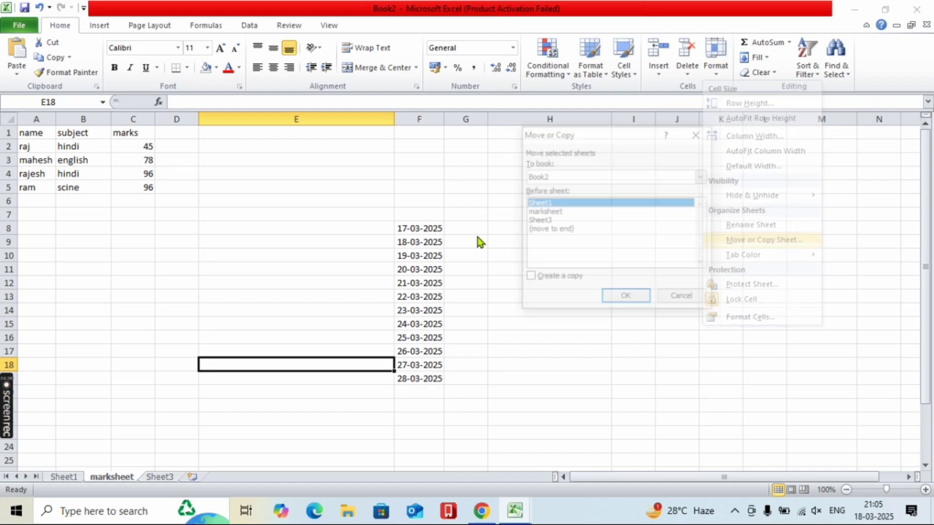
click(549, 231)
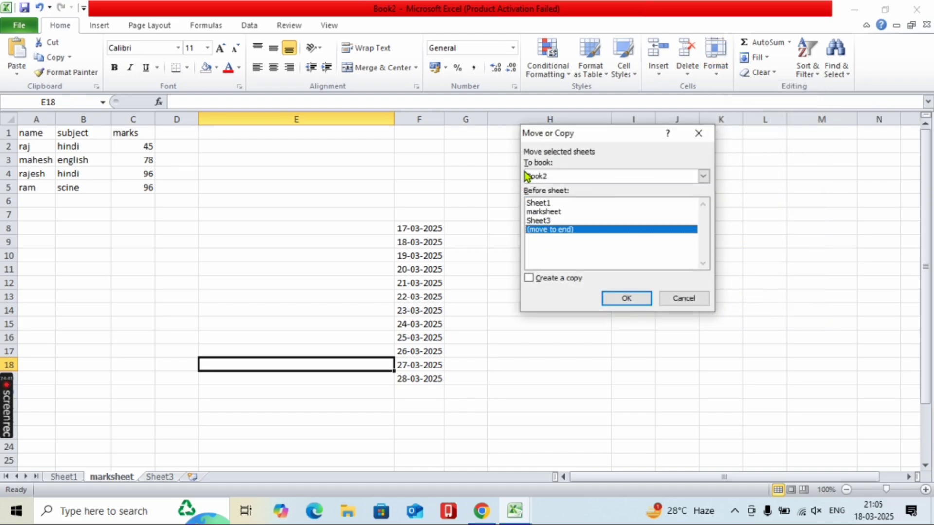
click(530, 279)
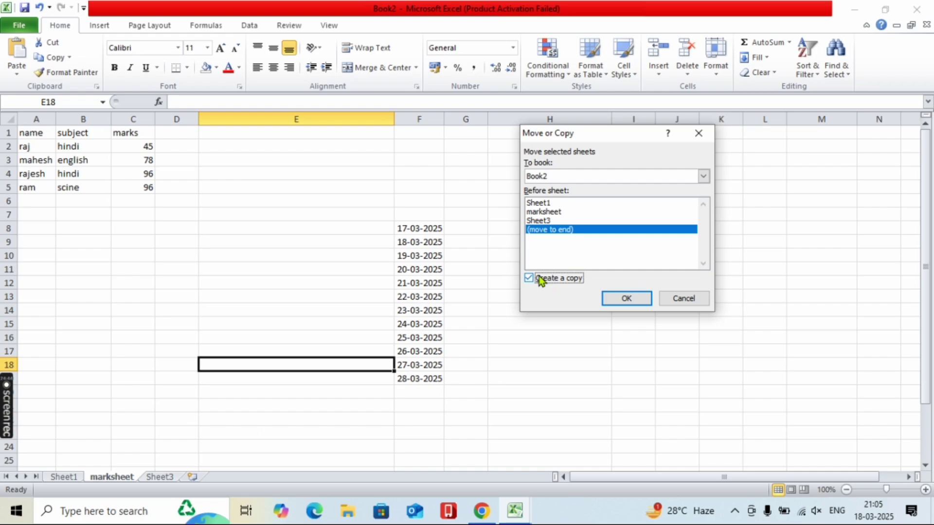
click(623, 299)
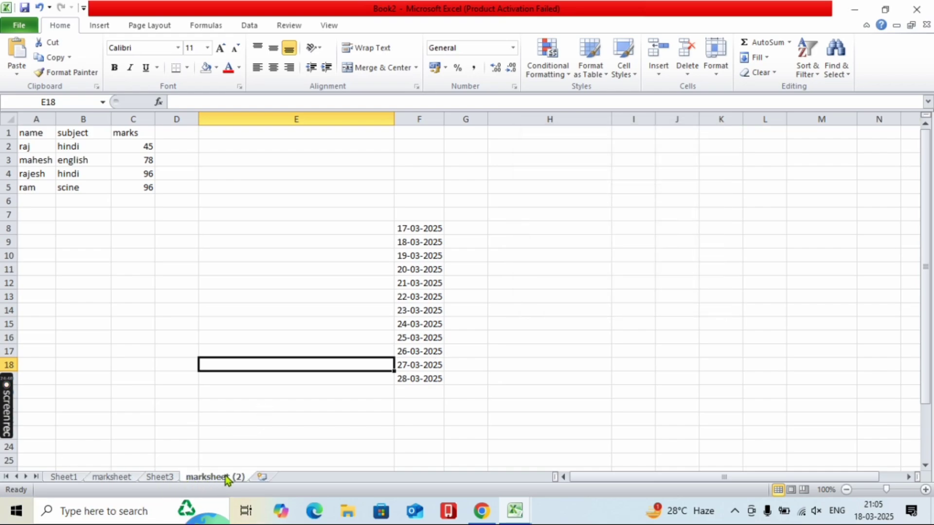
- Colour the marksheet (2) sheet tab red
click(709, 70)
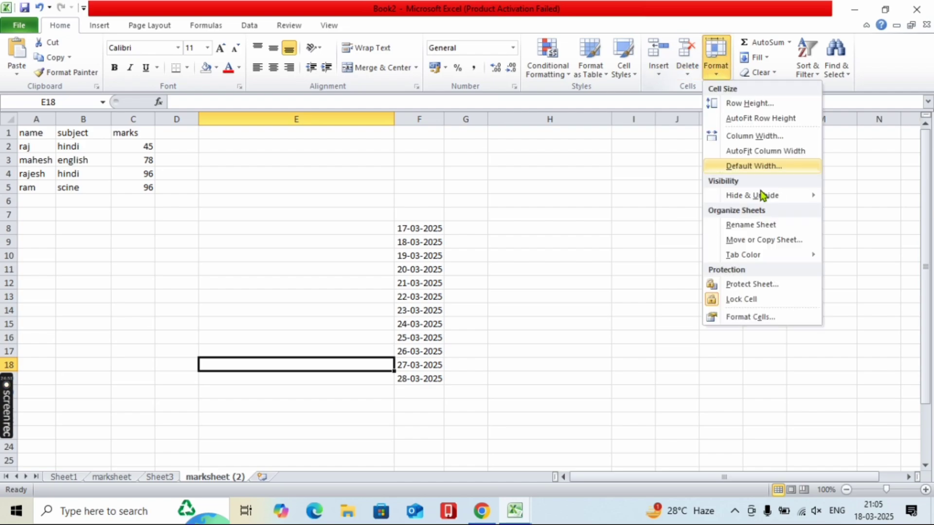
mouse_move(750, 254)
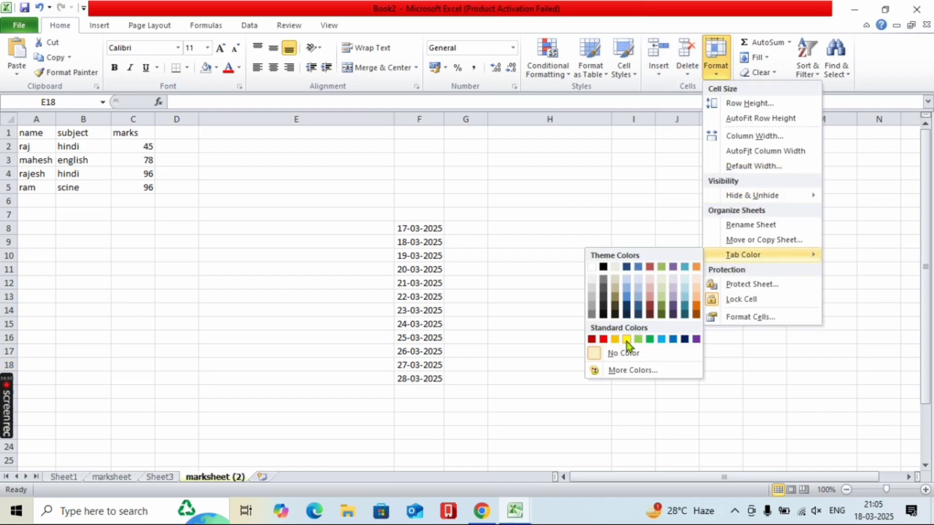
click(605, 338)
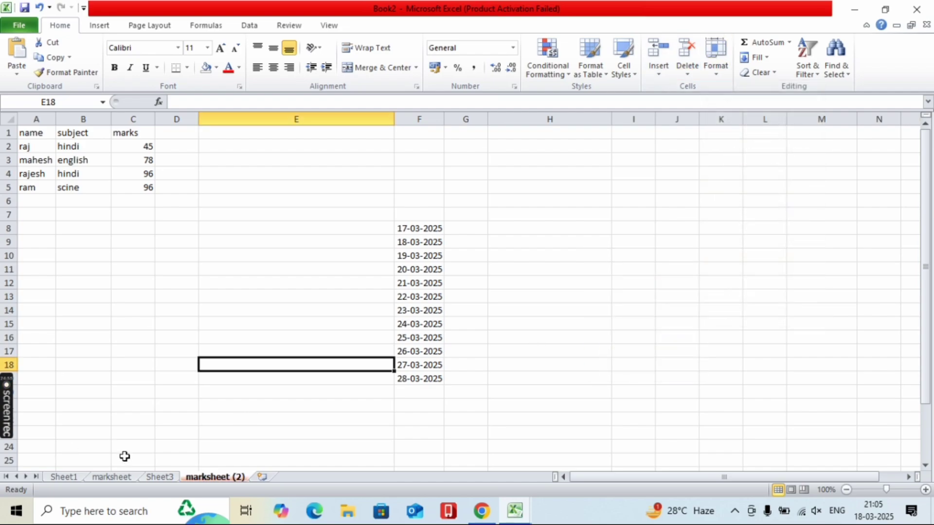
- Colour the marksheet tab yellow, then switch to Sheet3
click(110, 477)
click(712, 54)
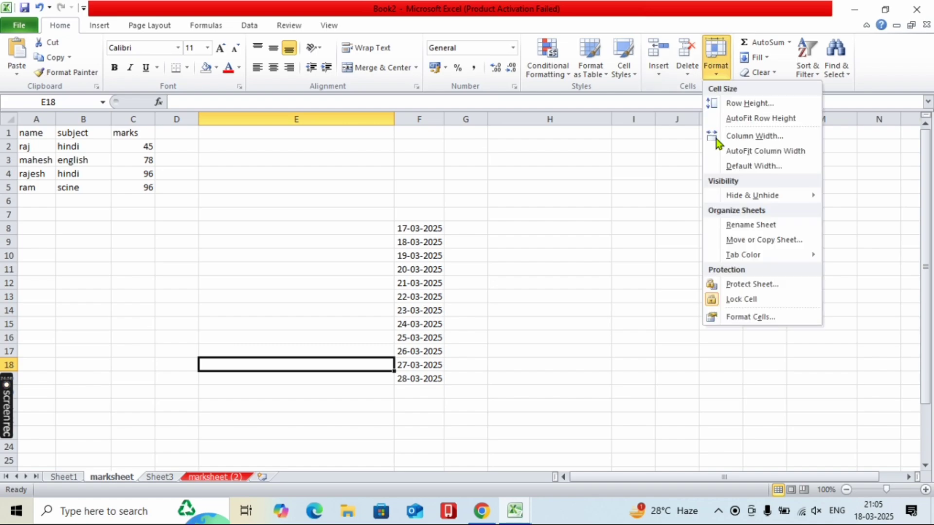
mouse_move(727, 254)
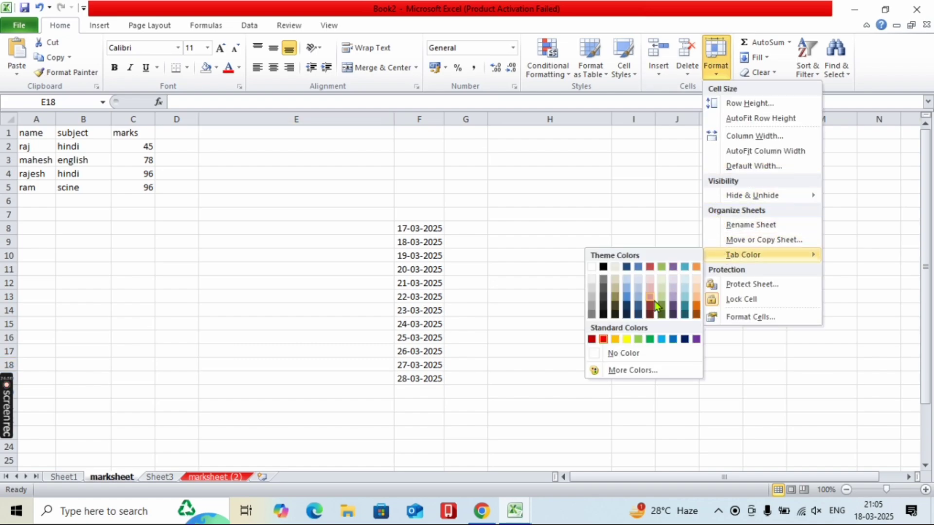
click(627, 339)
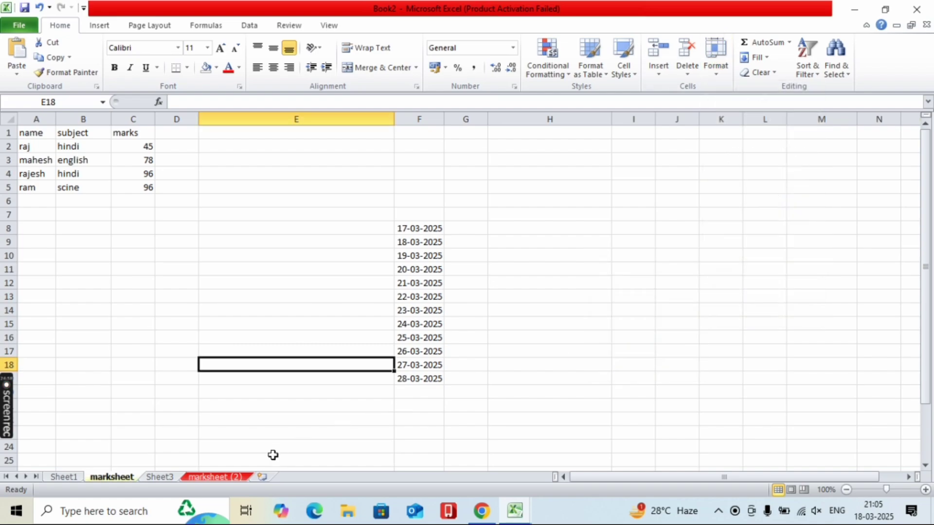
click(155, 478)
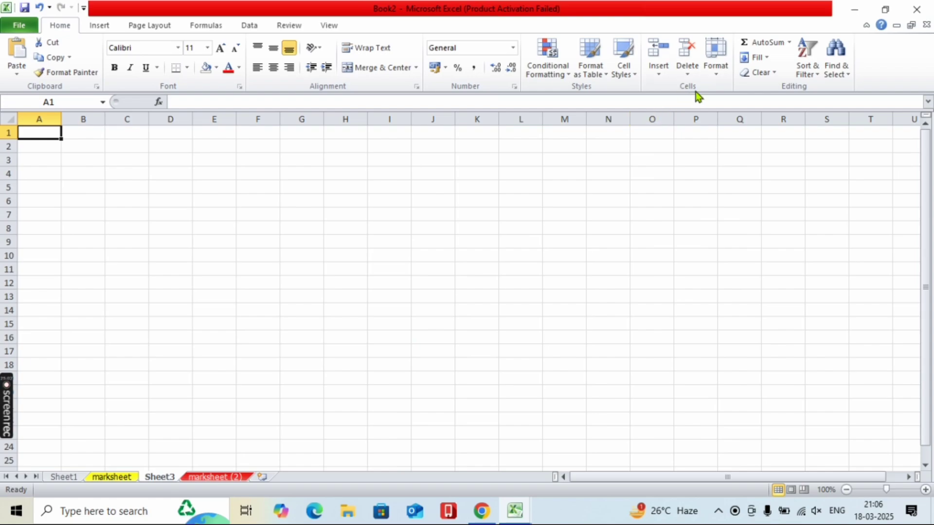
- Protect Sheet3 with a password, entering it again in the Confirm Password box
click(714, 69)
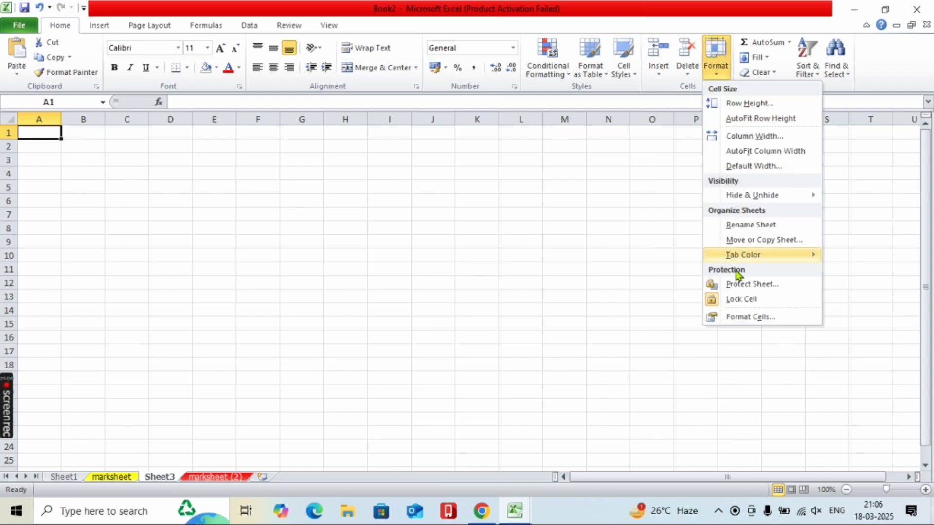
click(734, 283)
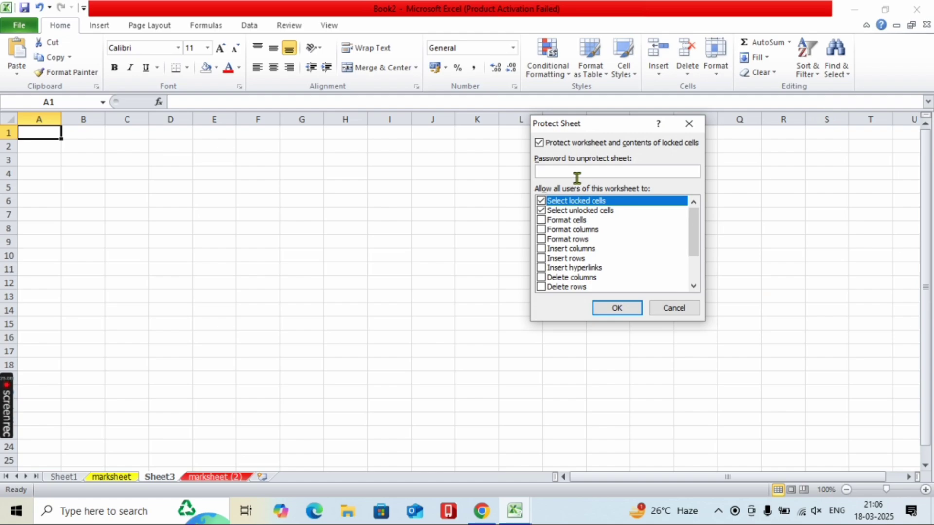
click(614, 308)
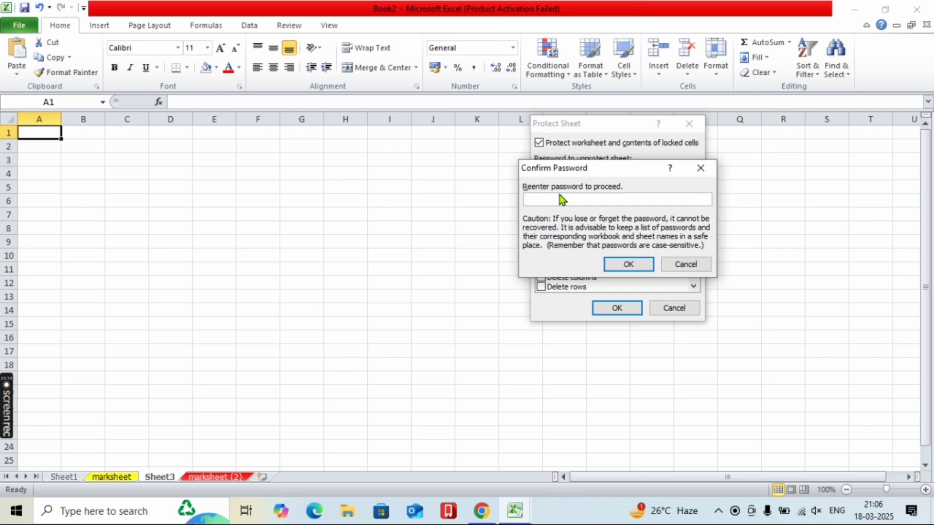
text(123)
click(627, 264)
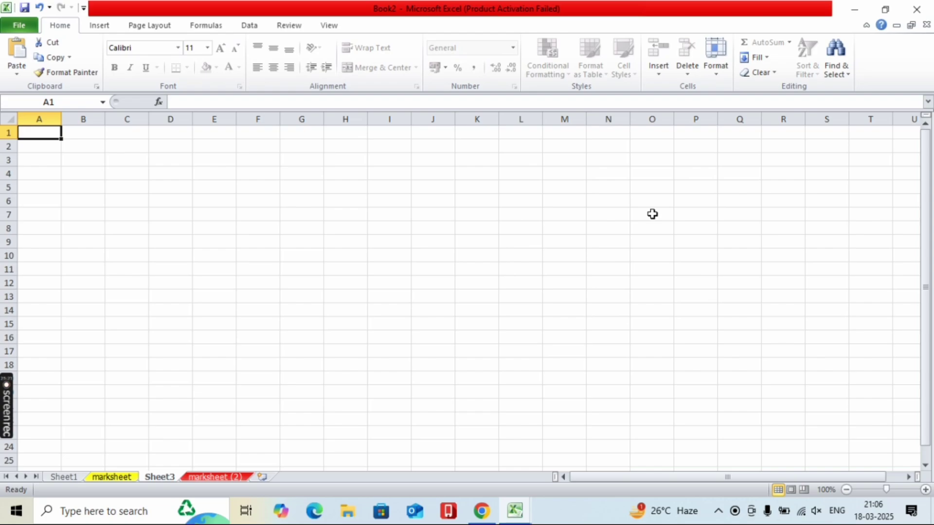
- Try to edit cell G18 and dismiss the protected-cell warning
click(307, 364)
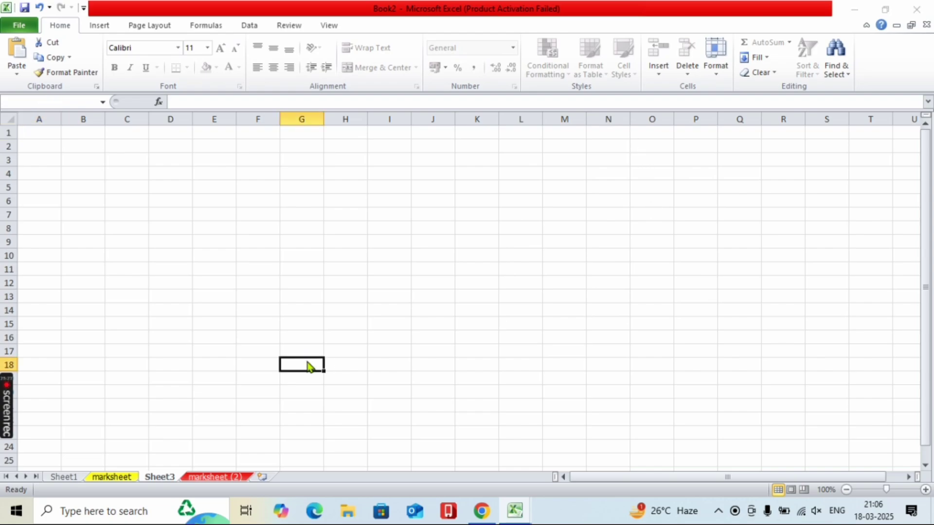
double_click(308, 366)
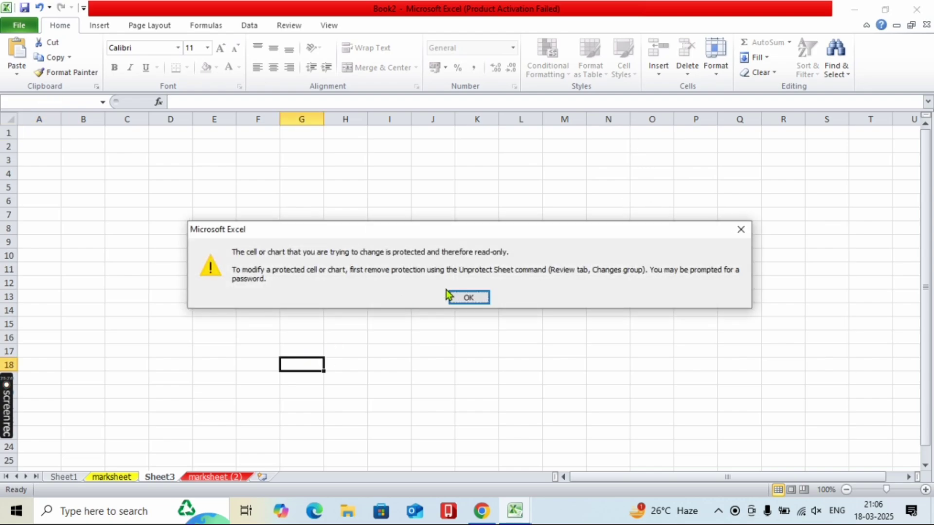
click(468, 298)
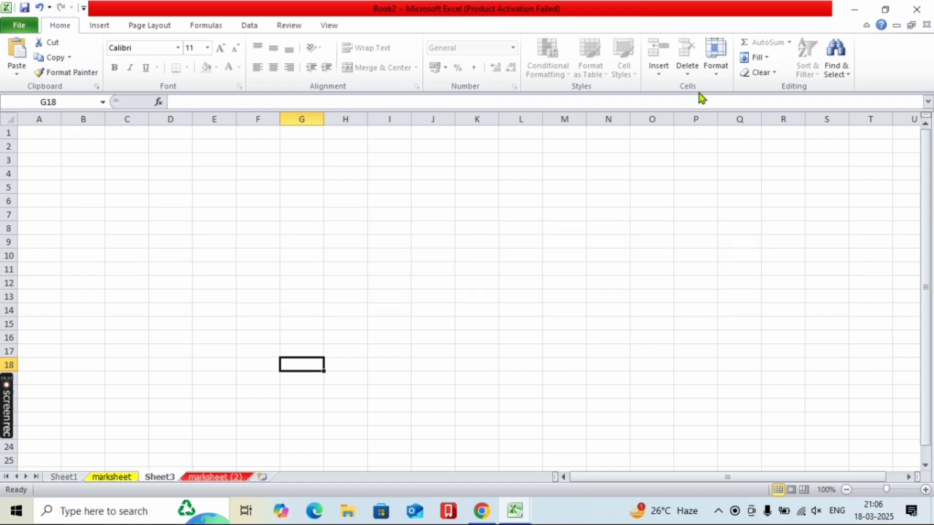
- Unprotect Sheet3 by entering its password
click(715, 63)
click(766, 284)
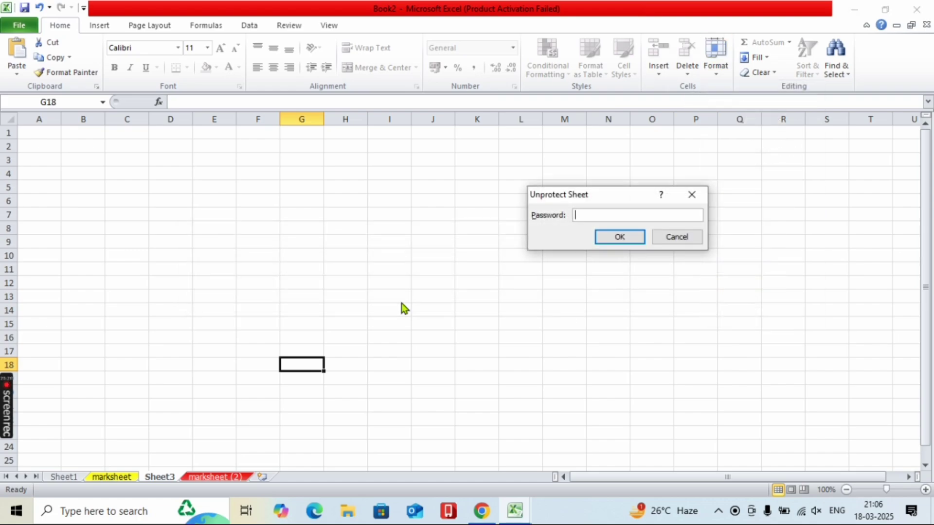
text(123)
key(Return)
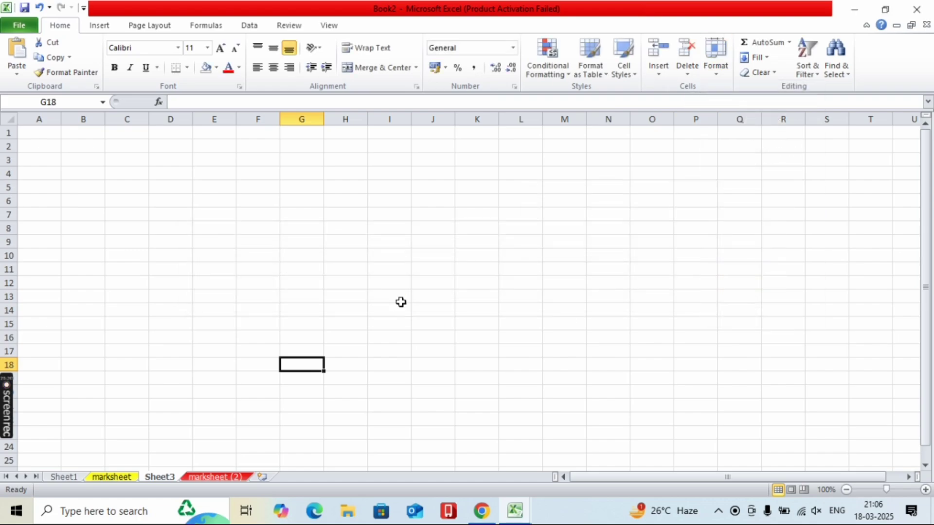
- Erase the stray text typed into G18, then select cell H6
text(pitroyhurt)
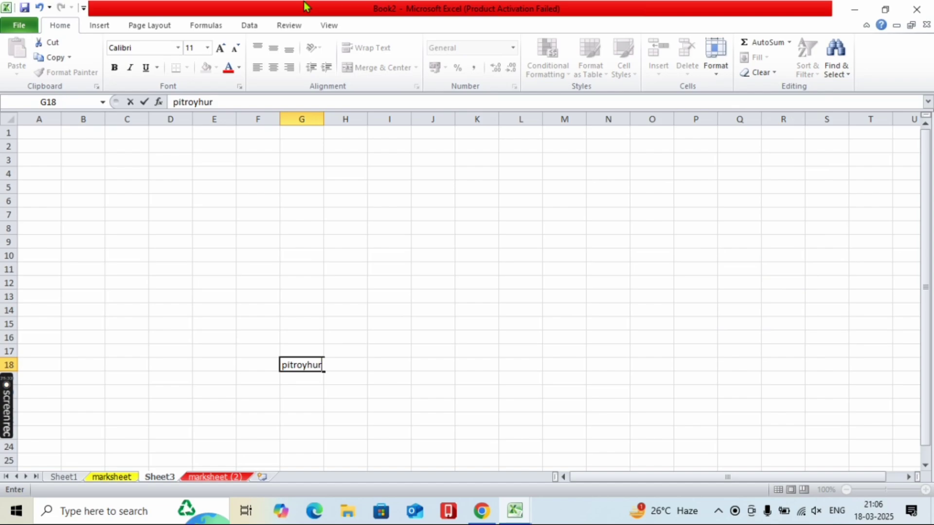
key(BackSpace)
key(BackSpace)
key(BackSpace)
key(BackSpace)
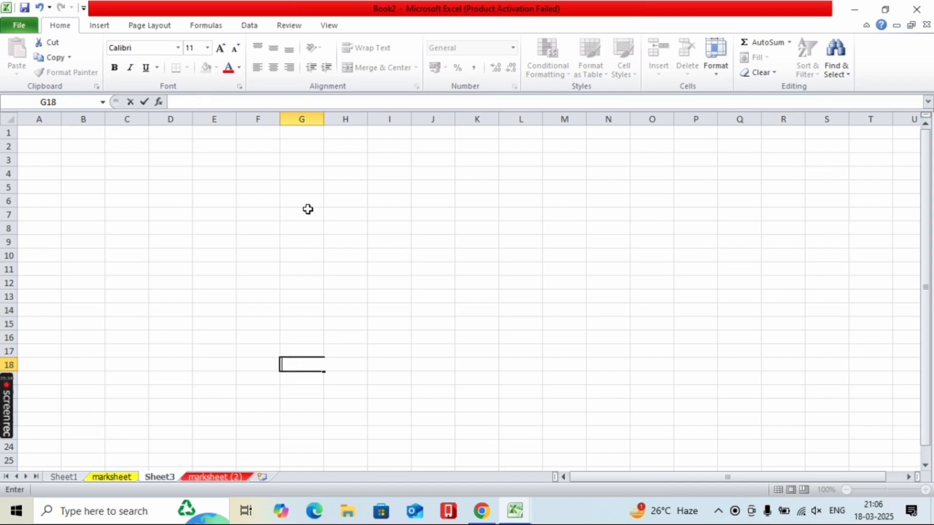
click(343, 205)
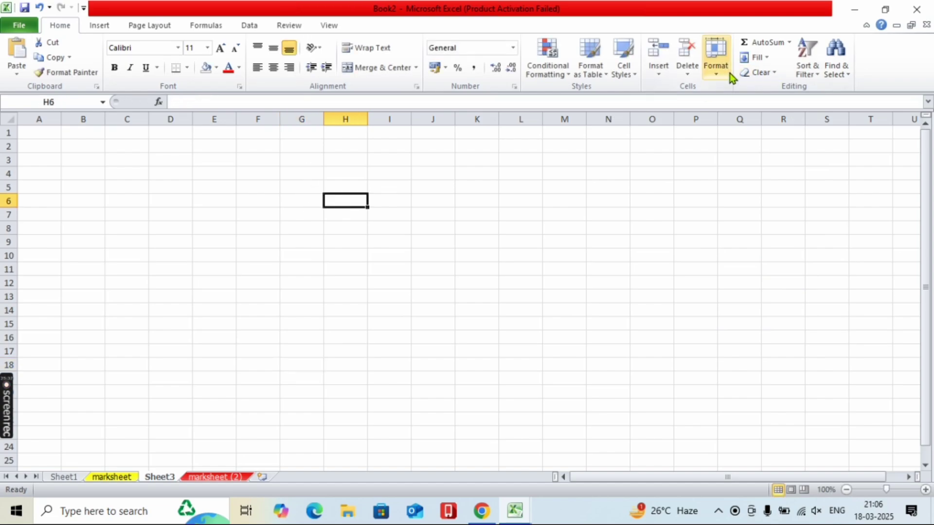
- Fill H6:H8 with the numbers 456, 456 and 789
click(788, 45)
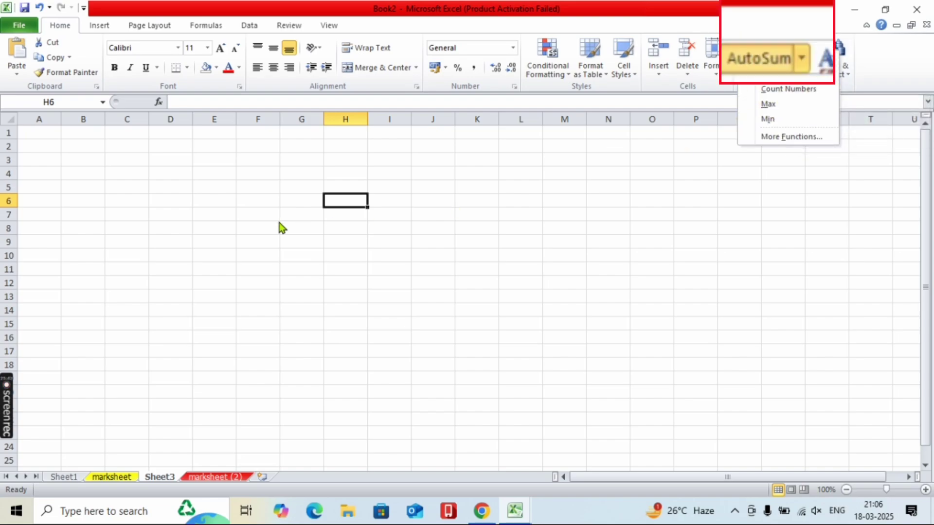
click(354, 210)
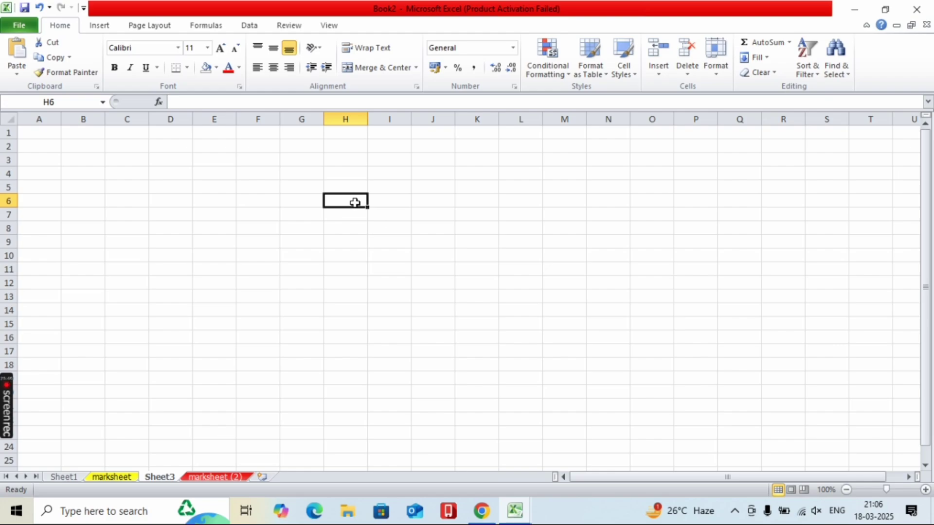
text(456)
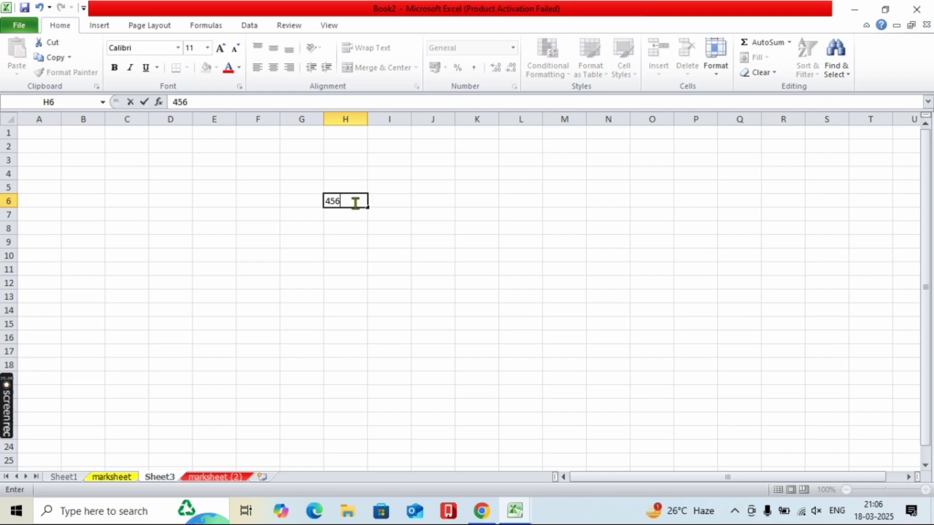
key(Return)
text(456)
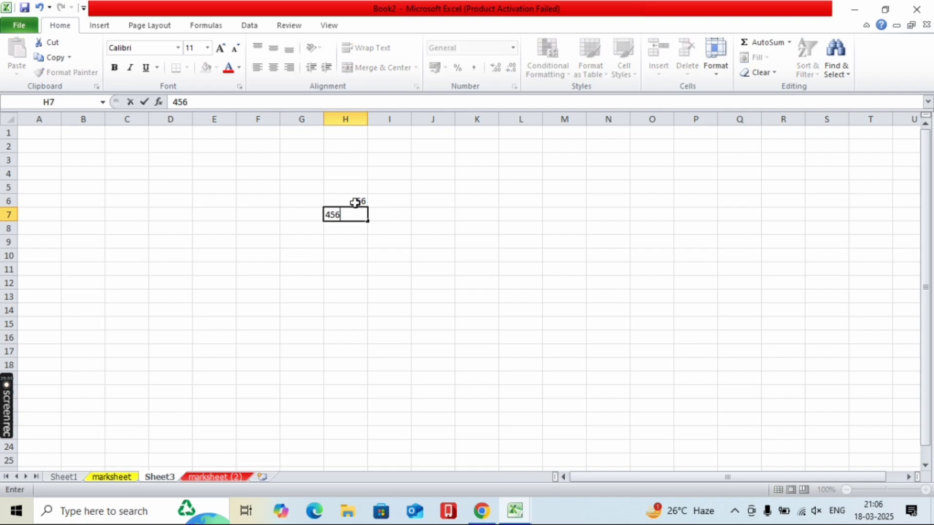
key(Return)
text(789)
key(Return)
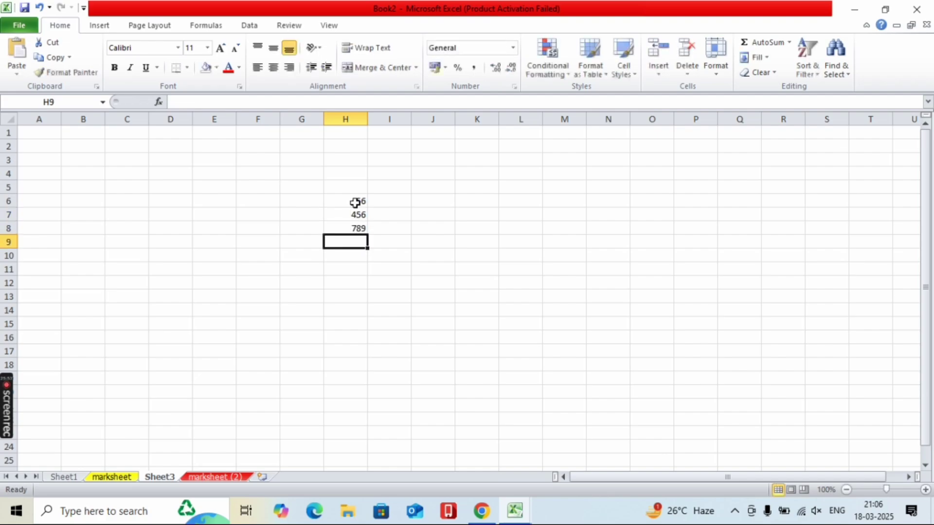
- Enter =SUM(H6:H8) in H9 to get the total 1701
text(=)
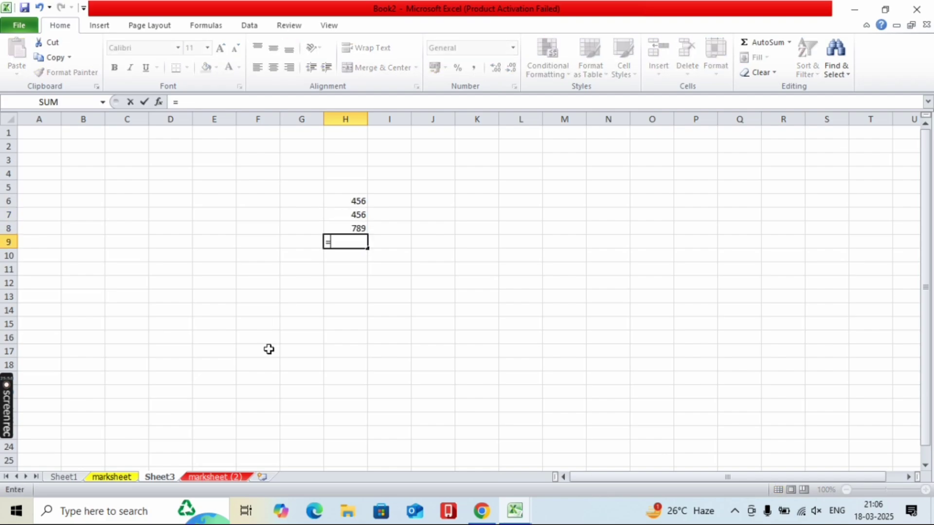
click(790, 43)
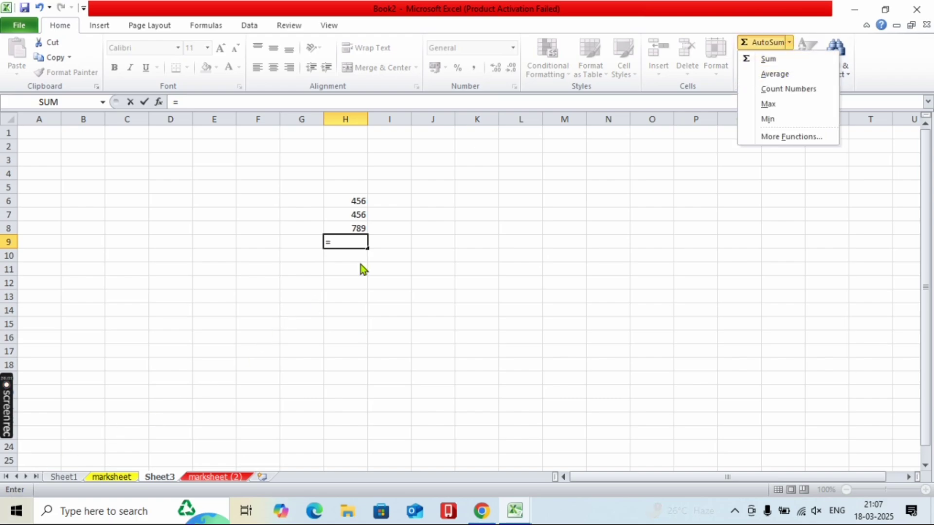
click(342, 242)
text(s)
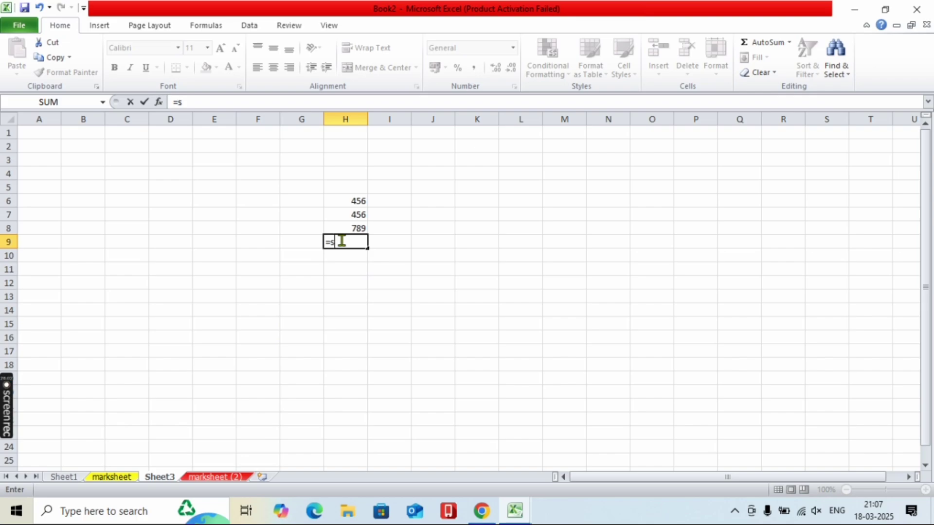
text(um)
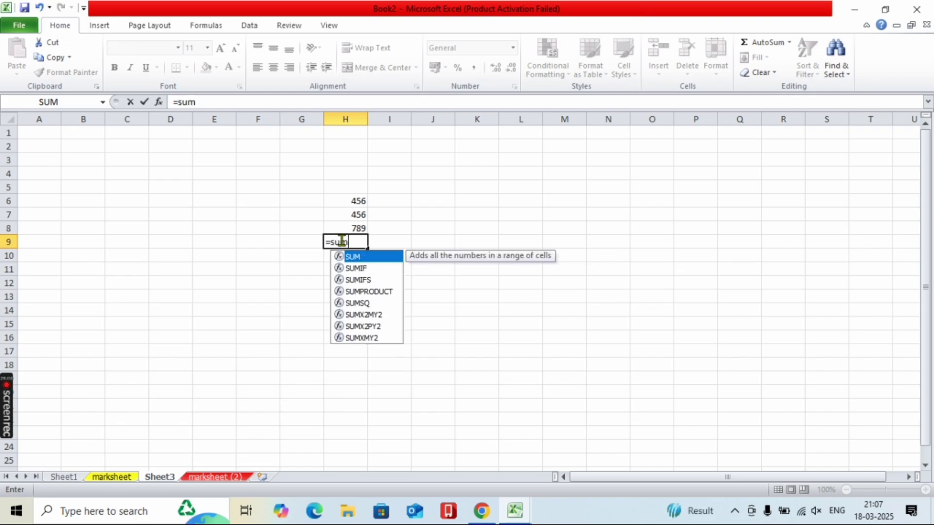
text(()
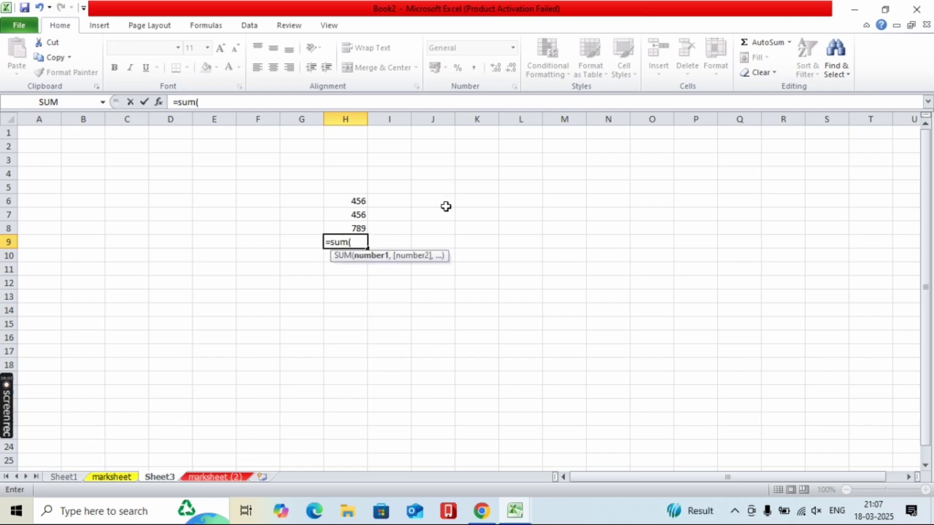
drag(354, 199, 346, 225)
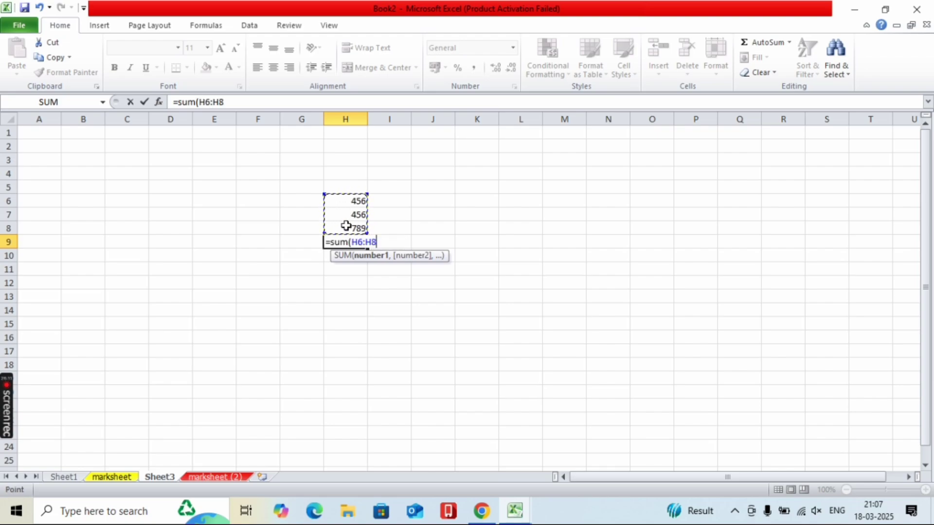
text())
key(Return)
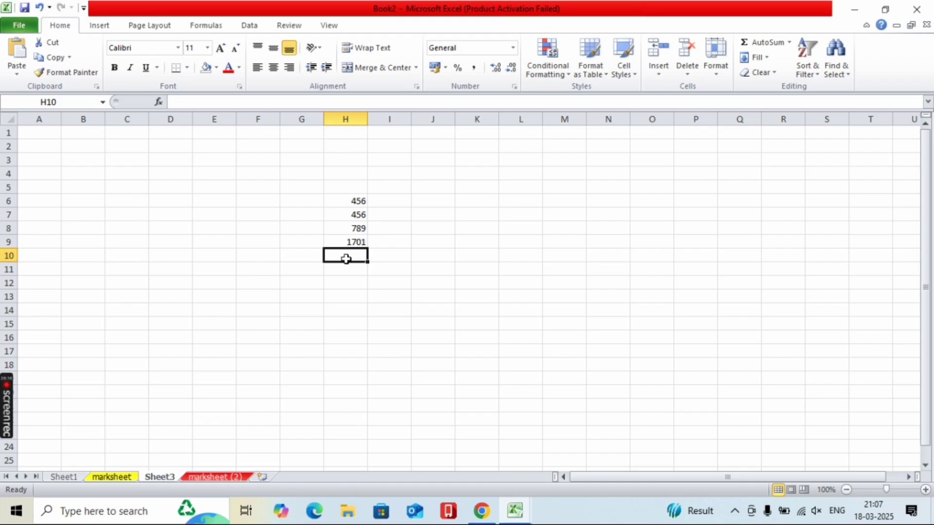
- Use the AutoSum list to add the AVERAGE in H10 and COUNT Numbers in H11
click(716, 68)
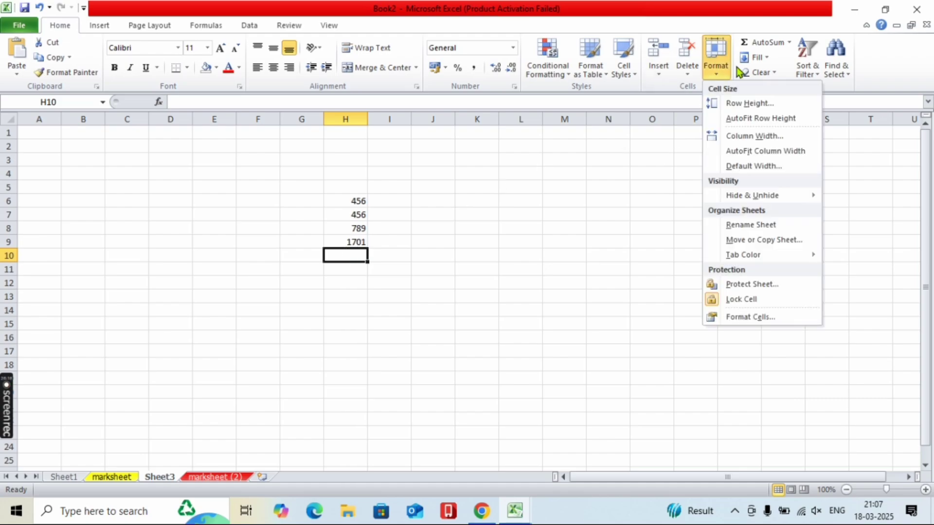
click(790, 41)
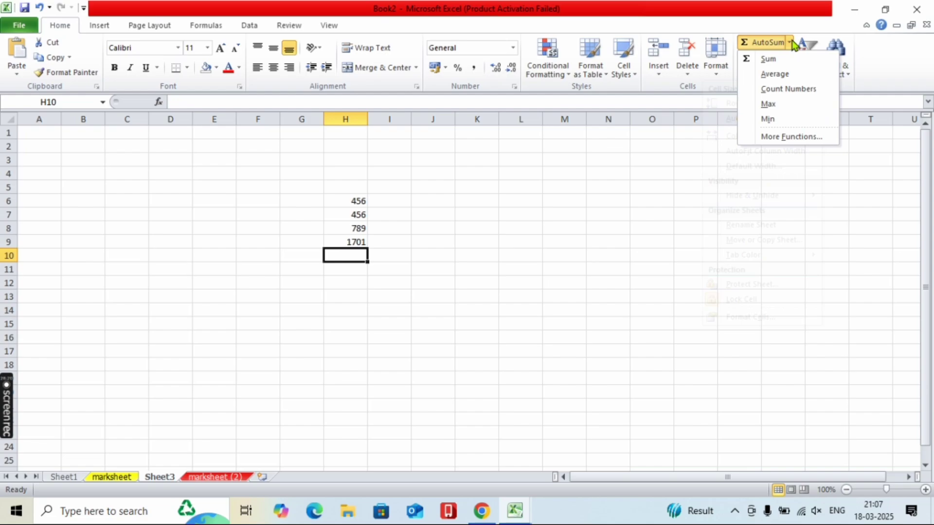
click(778, 74)
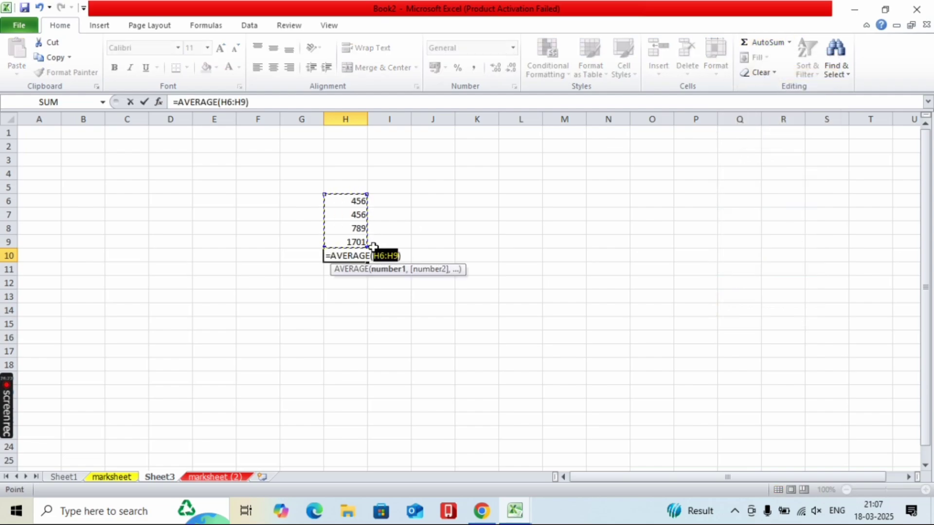
key(Return)
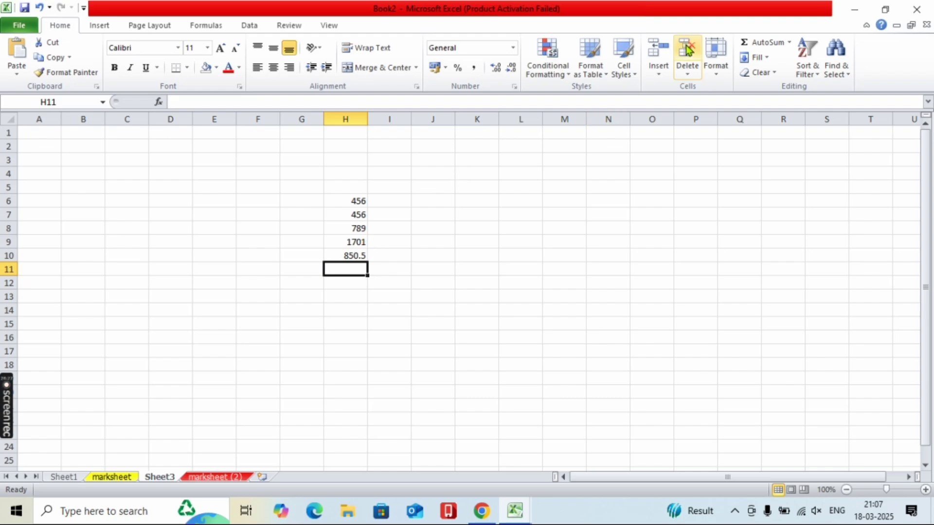
click(788, 43)
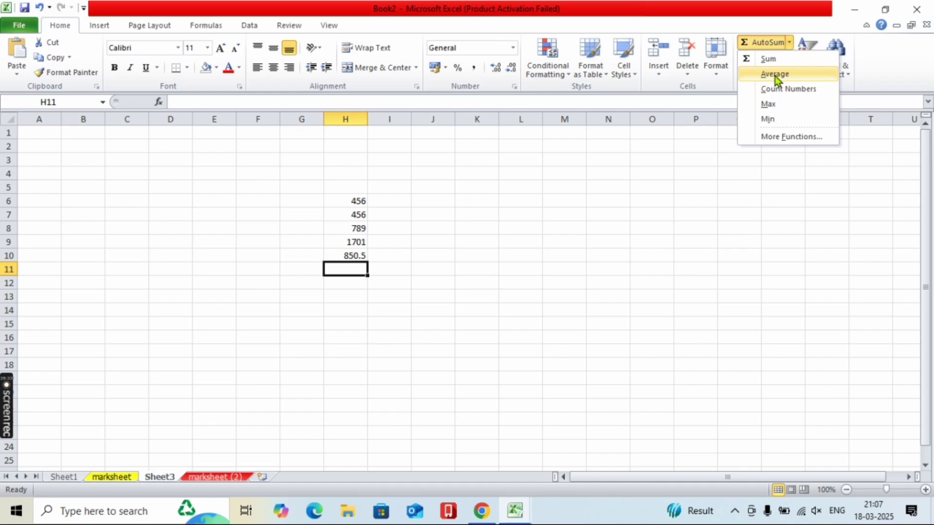
click(775, 91)
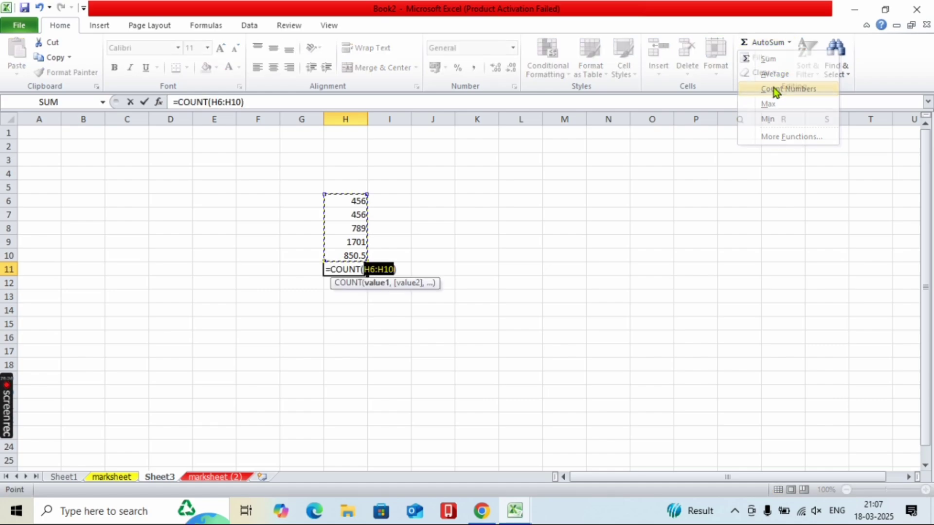
key(Return)
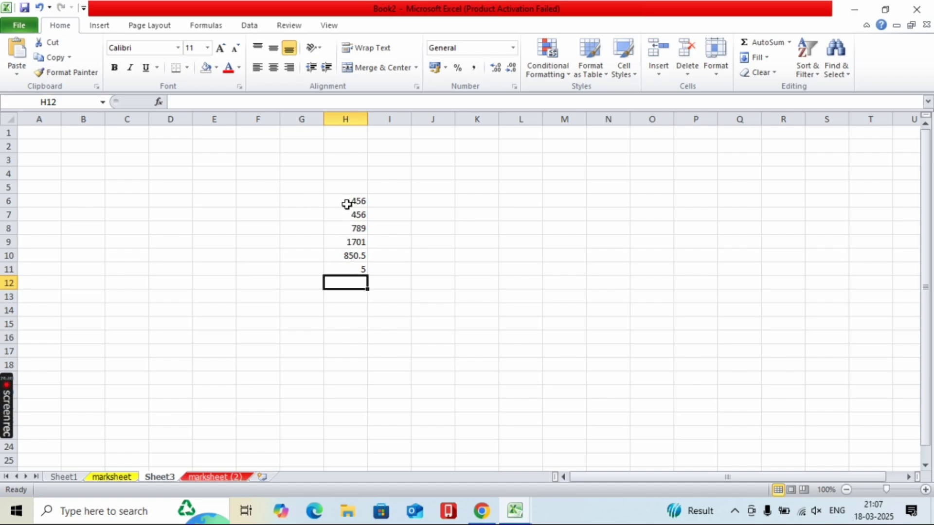
- Add MAX in H12 and MIN in H13 from the AutoSum list
click(789, 42)
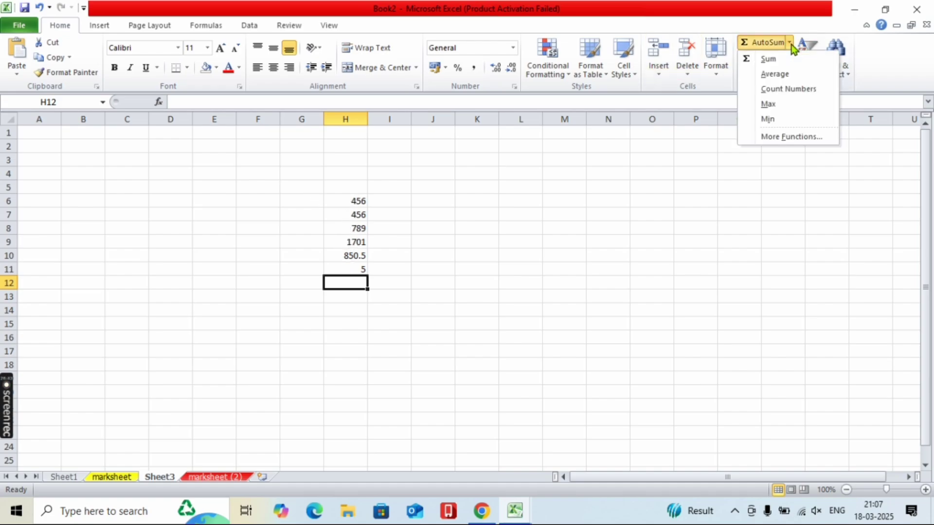
click(768, 104)
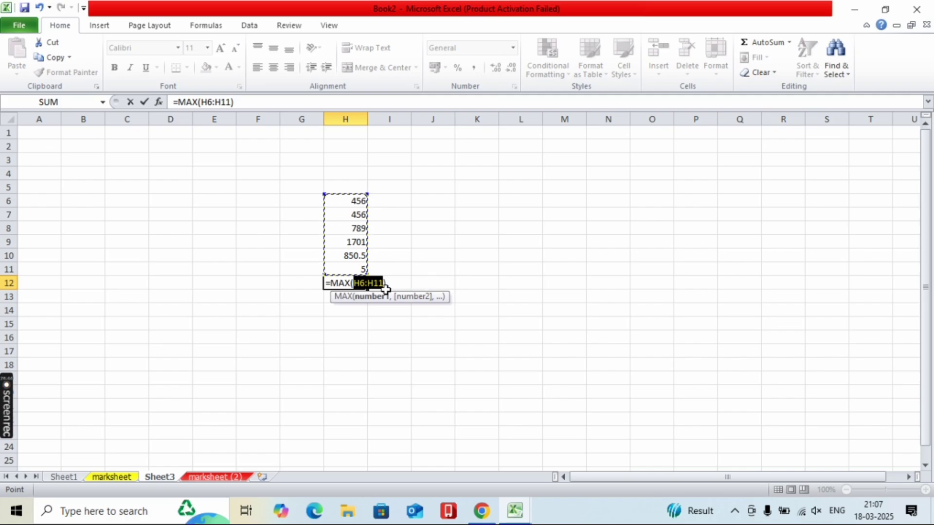
key(Return)
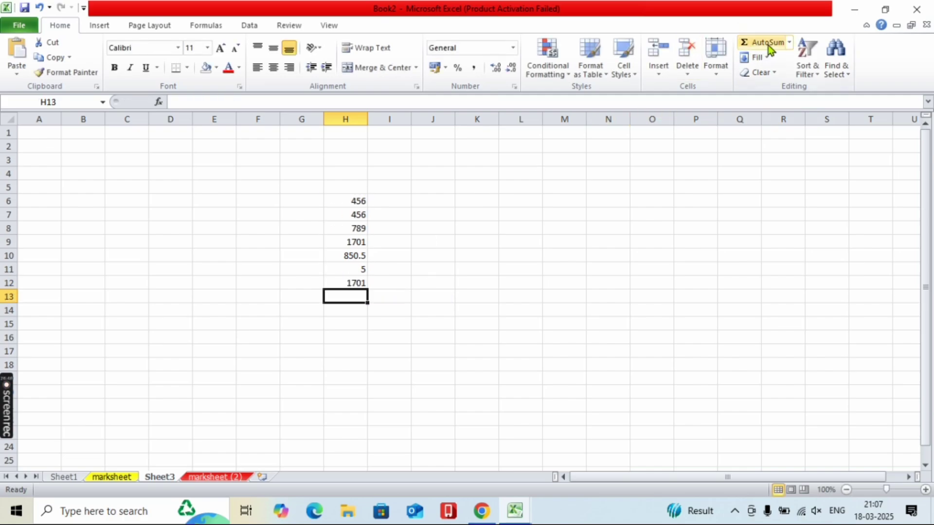
click(789, 42)
click(768, 120)
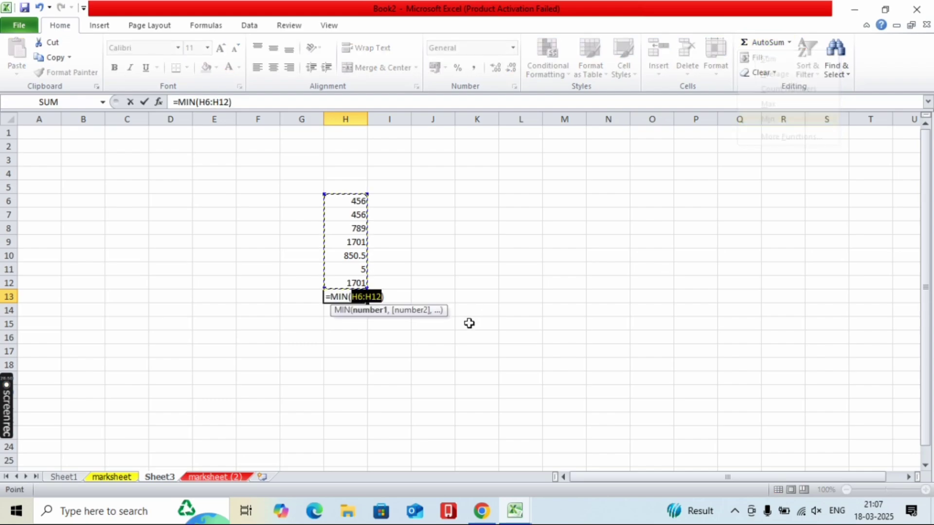
key(Return)
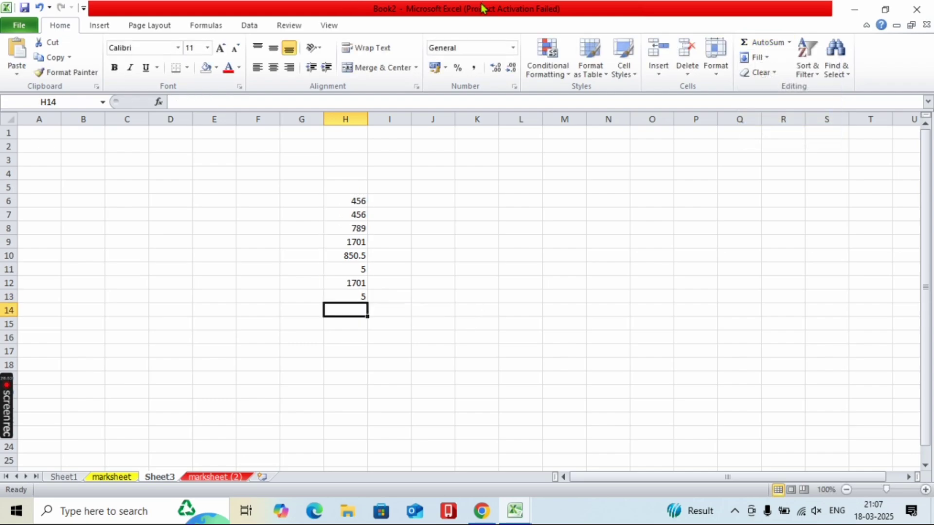
- Open the Fill and Clear option lists and close them without choosing anything
click(767, 60)
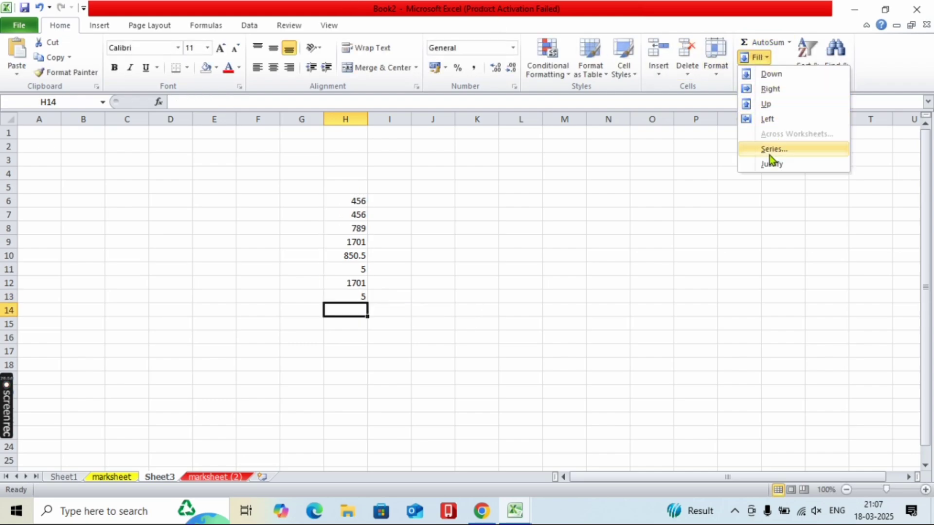
click(737, 170)
click(769, 76)
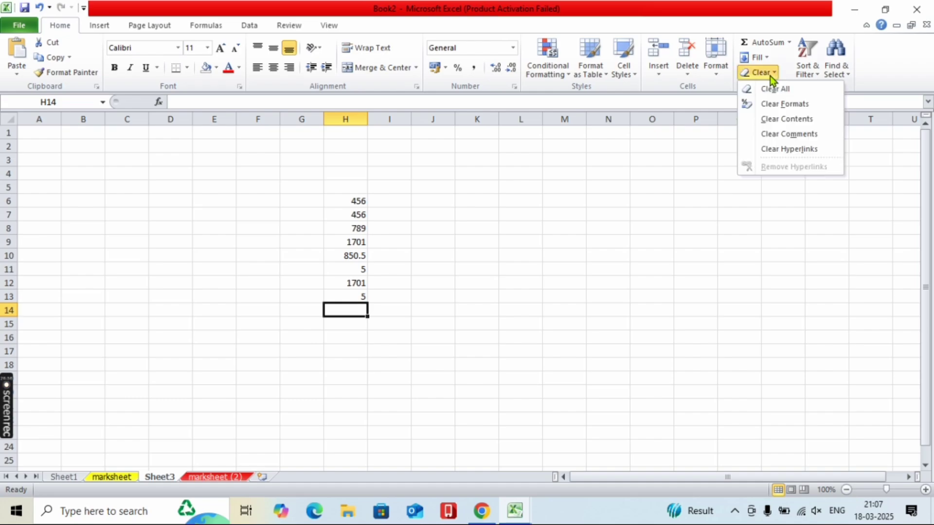
click(351, 210)
- Select H6:H13 and apply Clear All, then Clear Formats, to empty those cells
drag(343, 197, 352, 300)
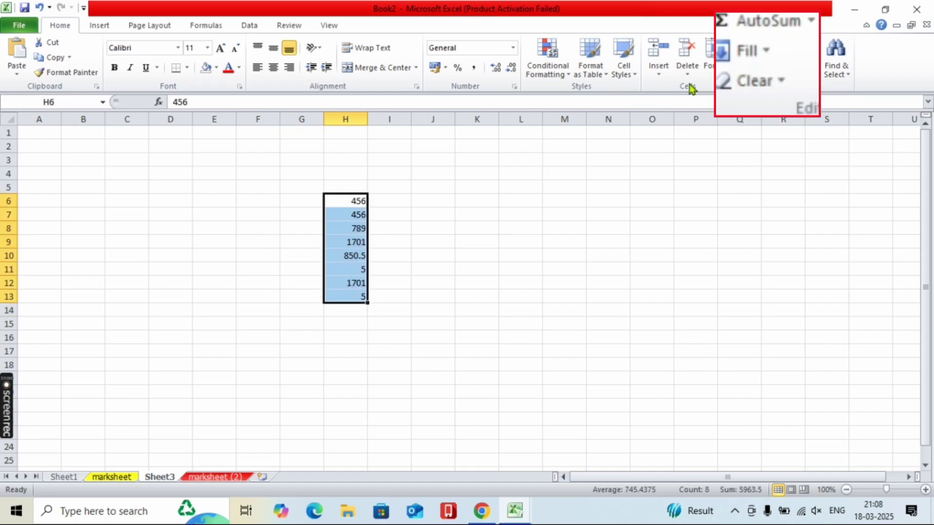
click(758, 72)
click(774, 90)
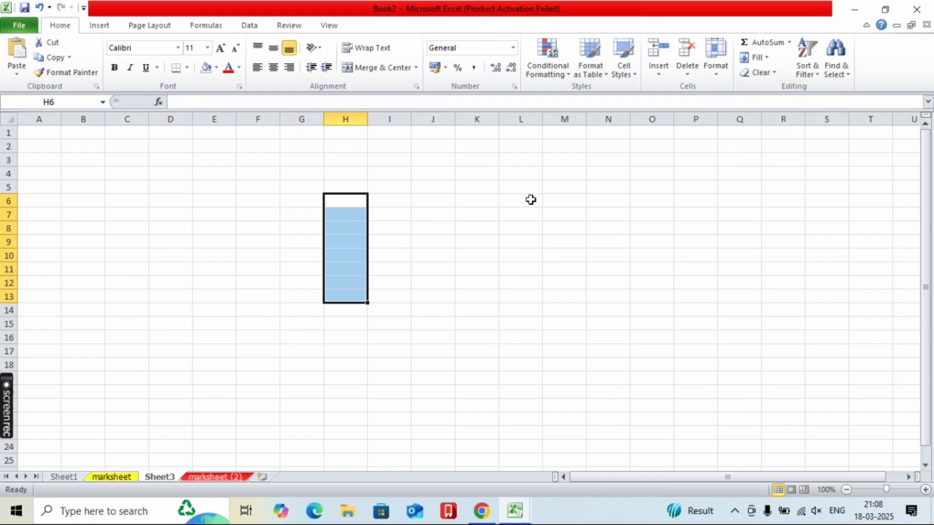
click(758, 71)
click(759, 105)
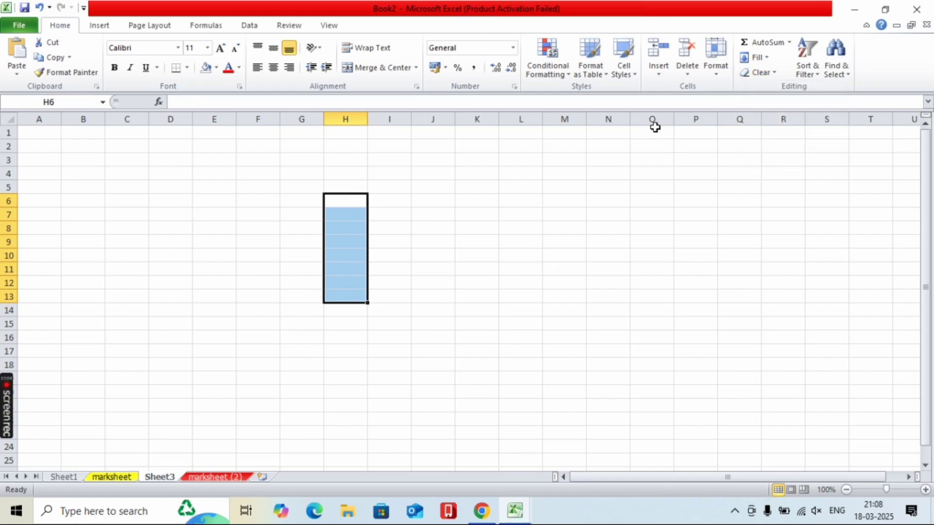
- Open the Clear and Sort & Filter lists and close them unused
click(769, 73)
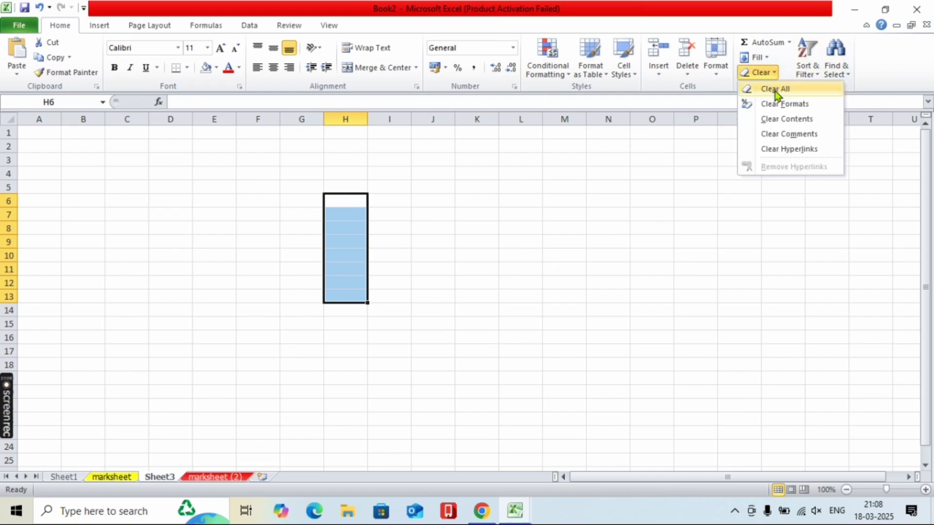
click(804, 63)
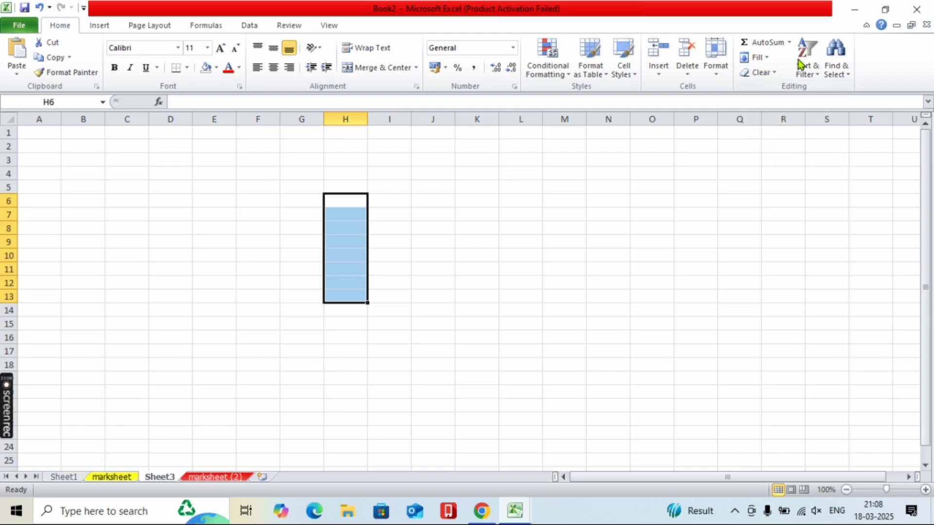
click(803, 61)
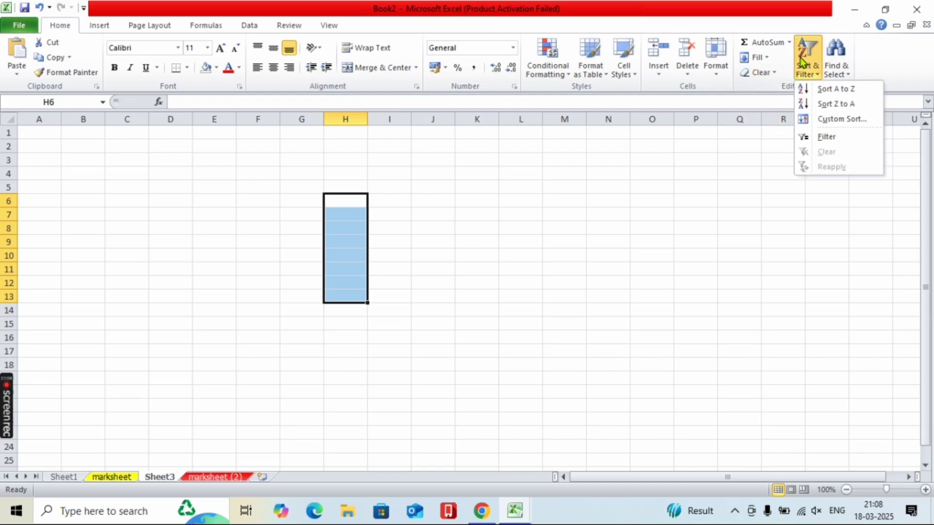
click(564, 212)
- On the marksheet sheet, turn on filtering for the name, subject and marks table
click(112, 477)
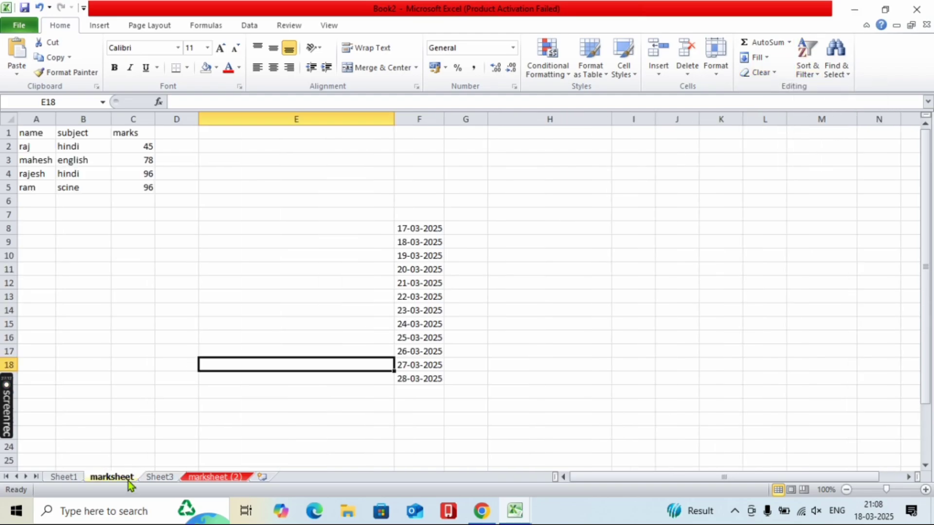
drag(45, 133, 146, 188)
click(805, 70)
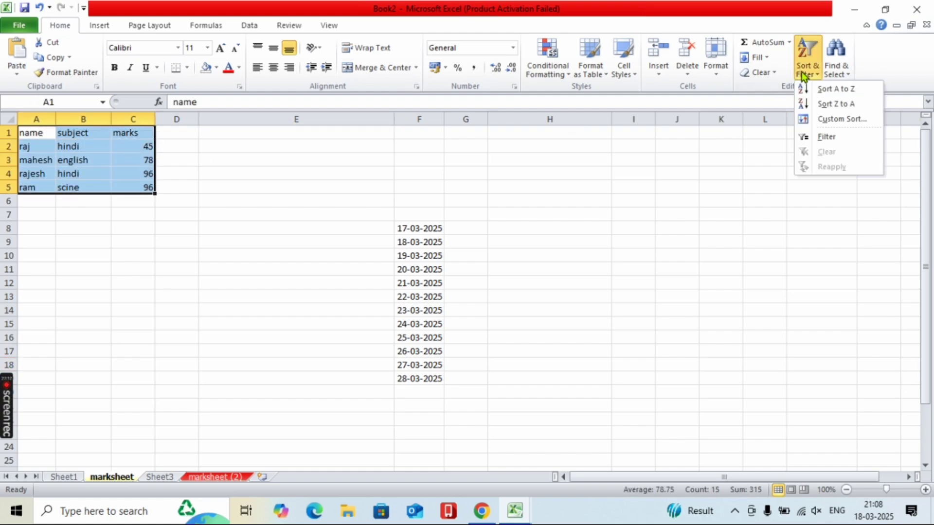
click(808, 137)
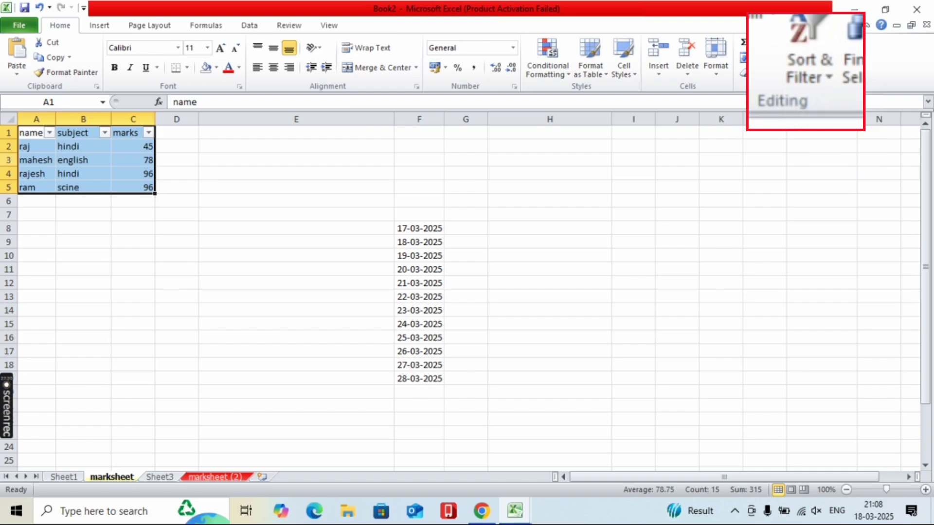
- Filter the name column to hide raj's row, then re-include raj so all four rows show
click(49, 133)
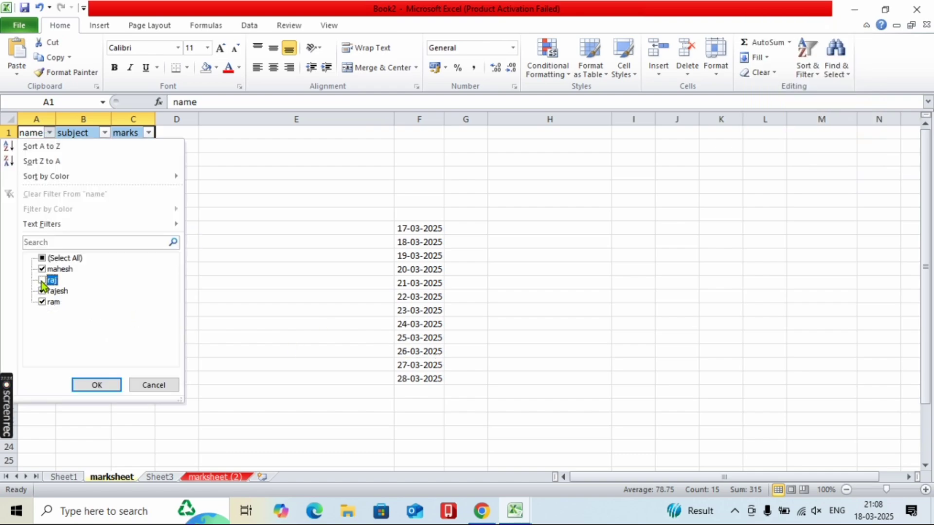
click(97, 387)
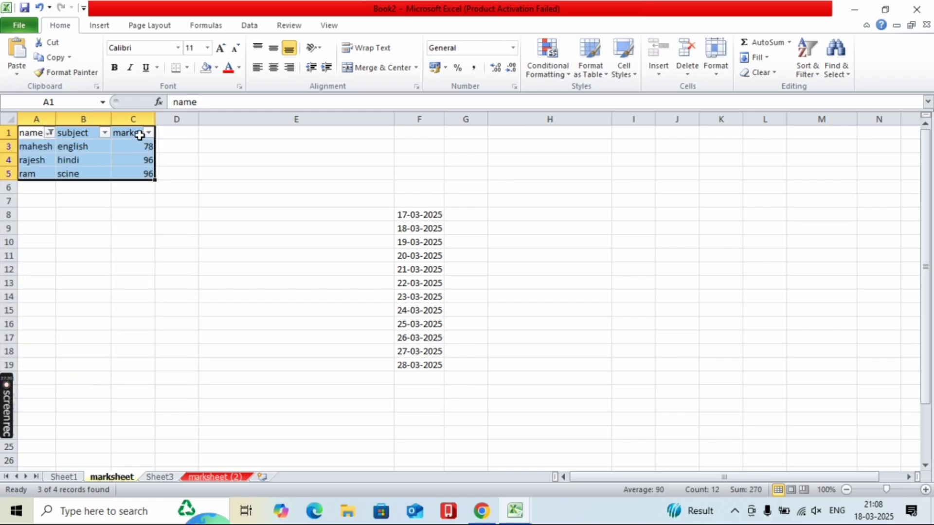
click(50, 132)
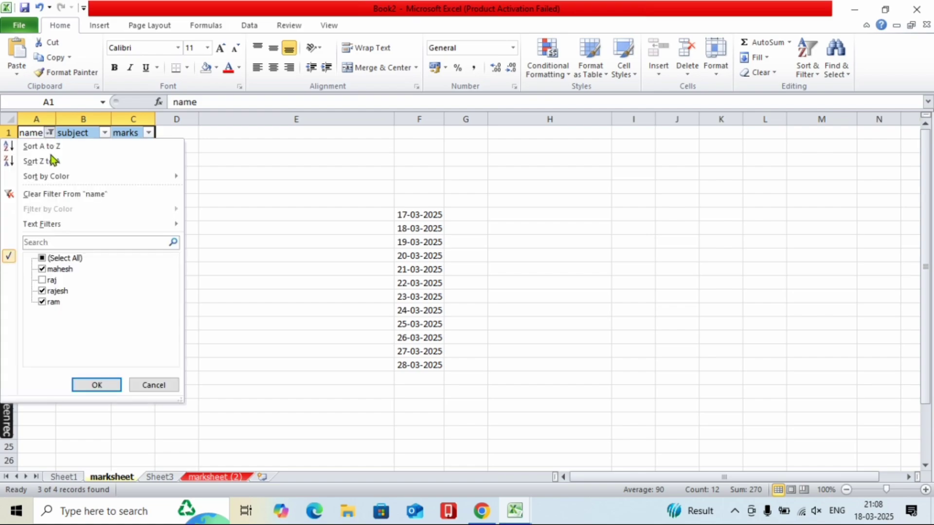
click(43, 281)
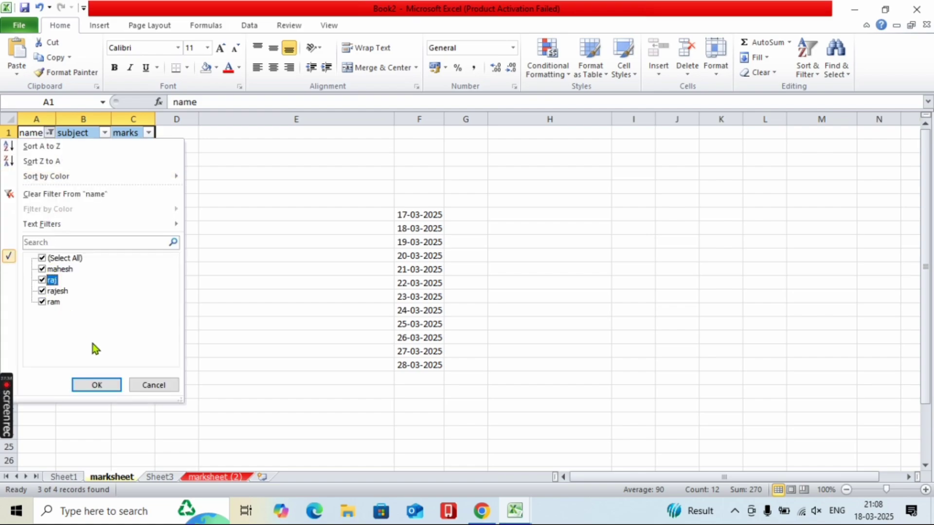
click(97, 385)
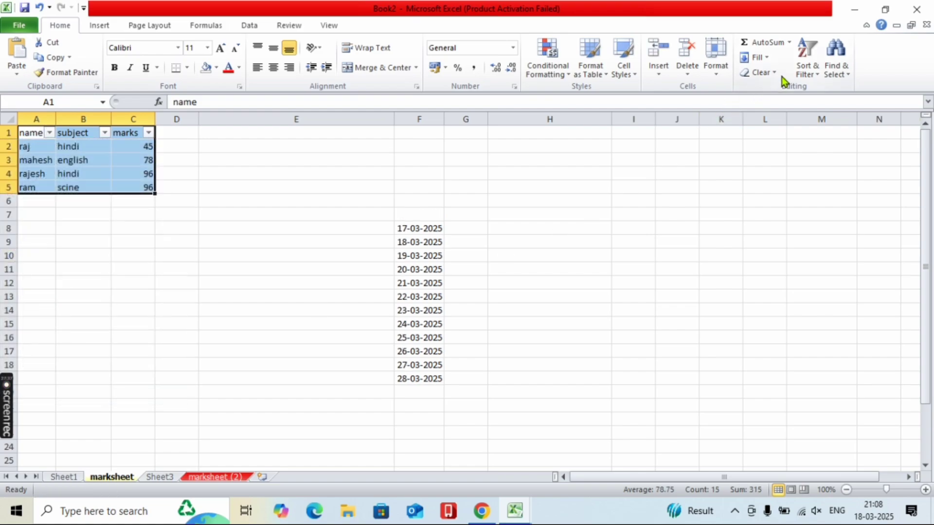
click(806, 71)
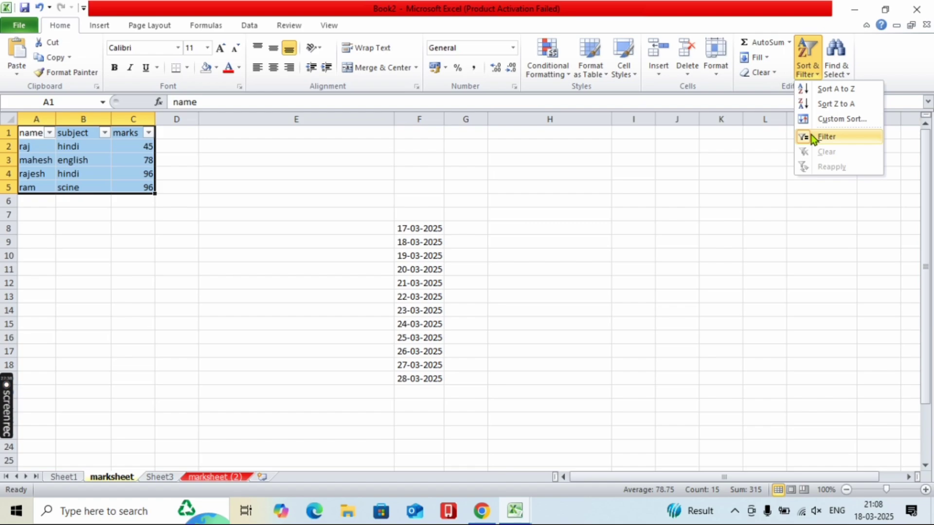
- Switch off the table's filter, then deselect it by clicking cells E5 and C10
click(811, 137)
click(834, 71)
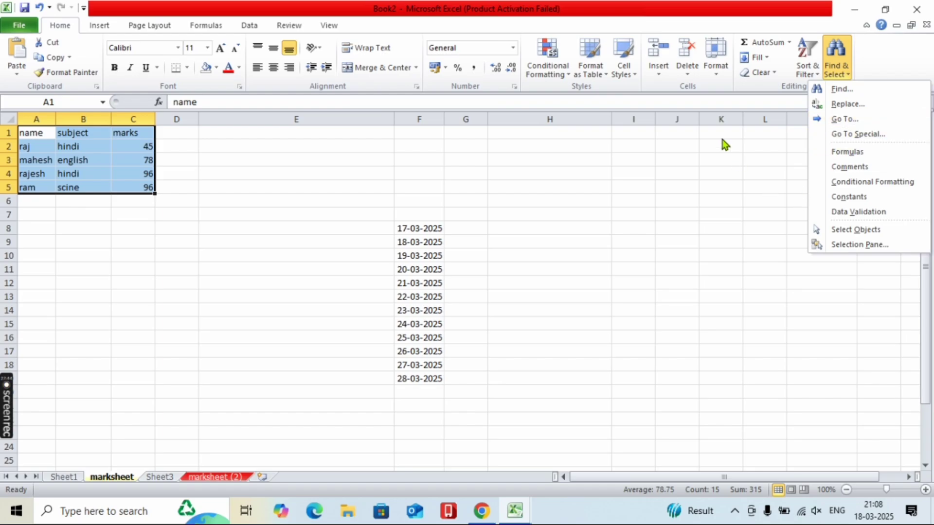
click(681, 132)
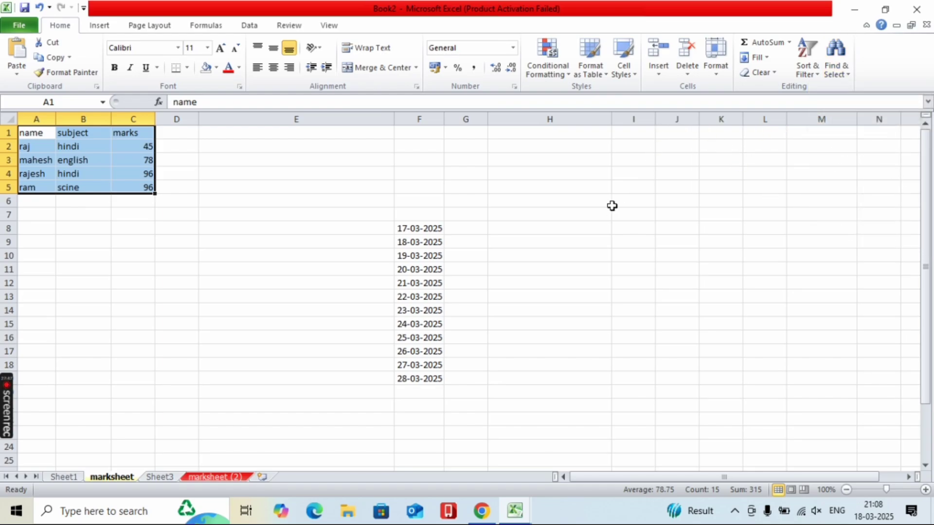
click(595, 206)
click(283, 186)
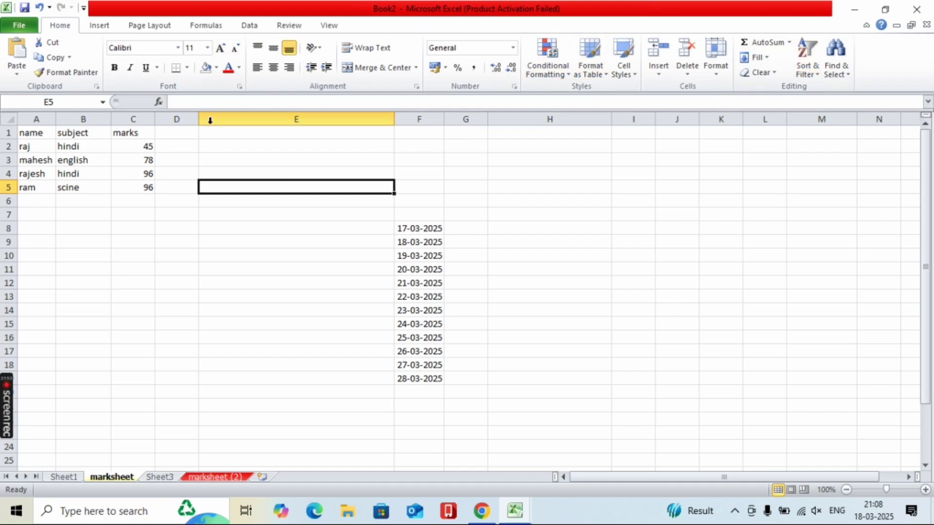
click(139, 254)
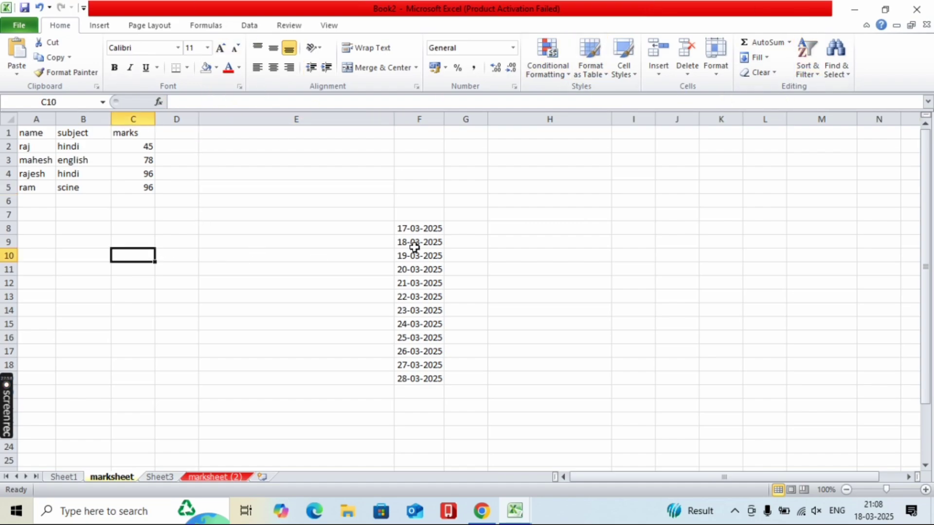